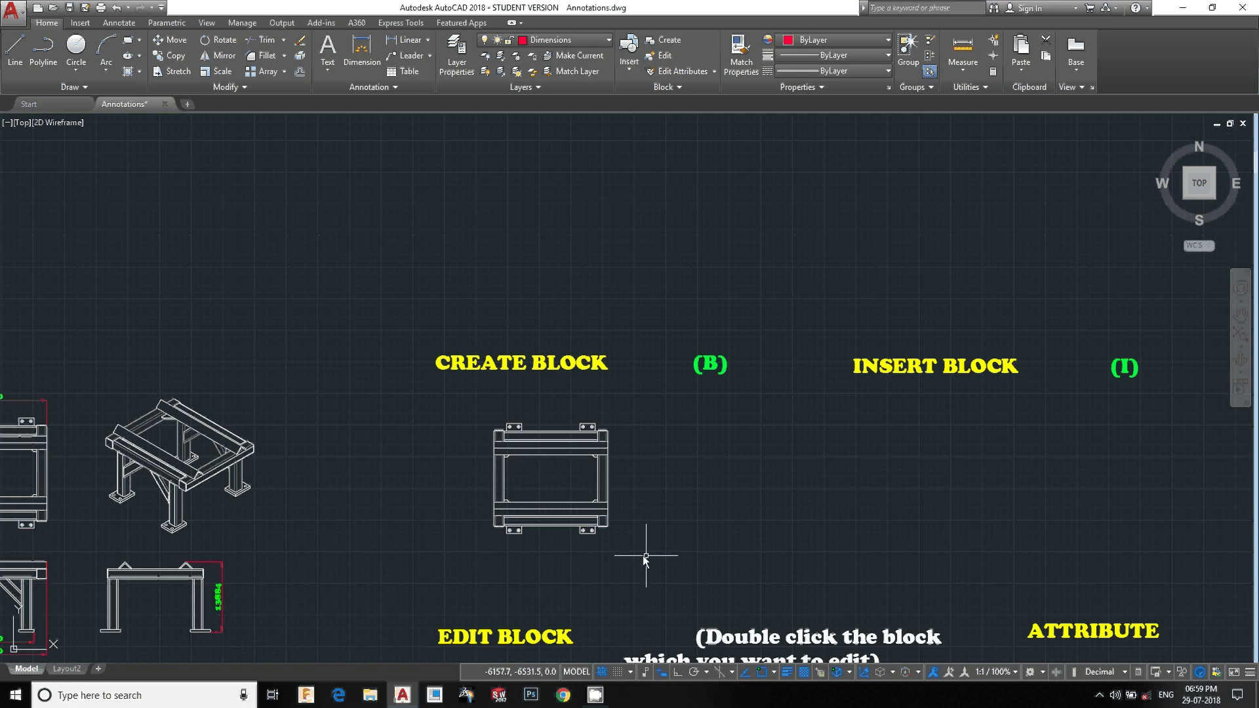
{"action": "left_click", "coordinate": [653, 540]}
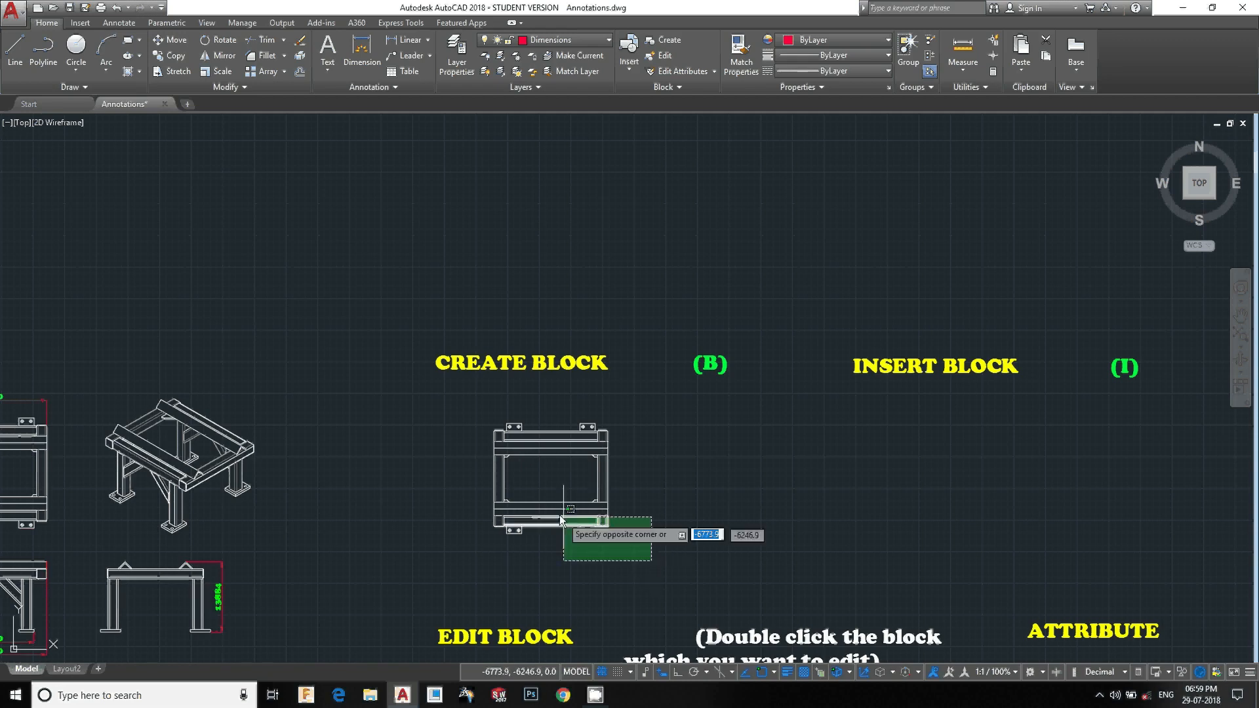
{"action": "left_click", "coordinate": [558, 496]}
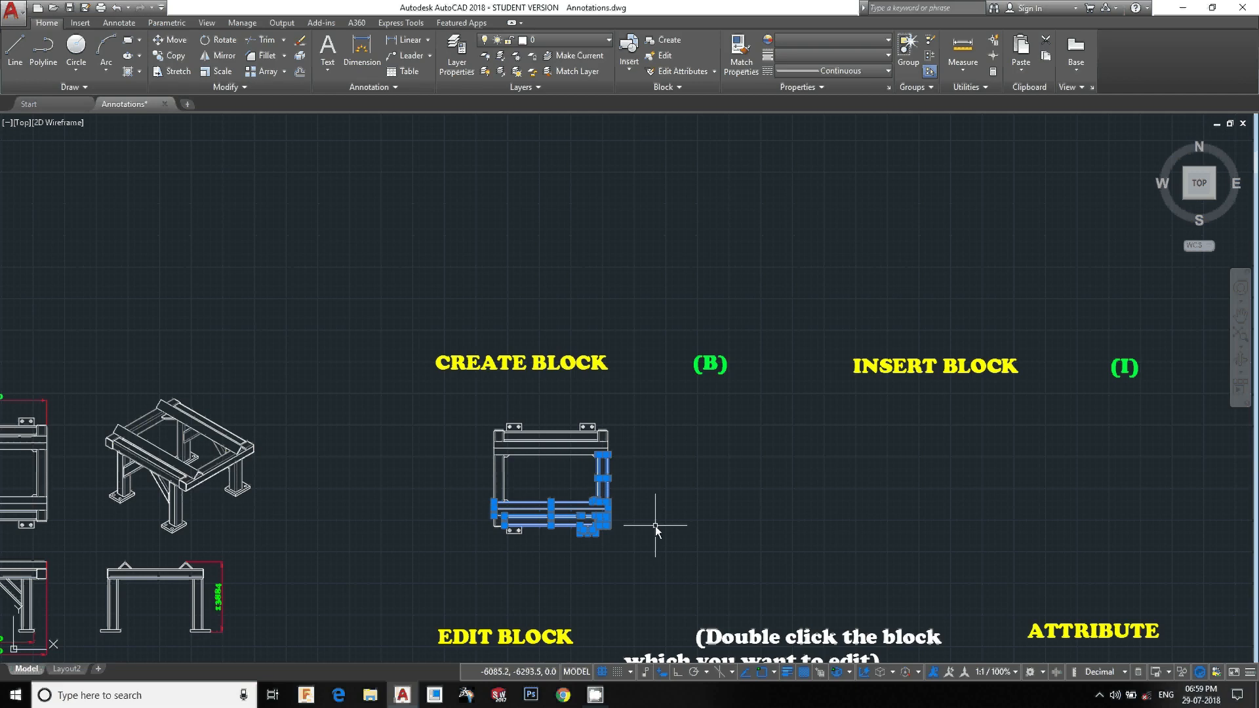
{"action": "left_click", "coordinate": [666, 572]}
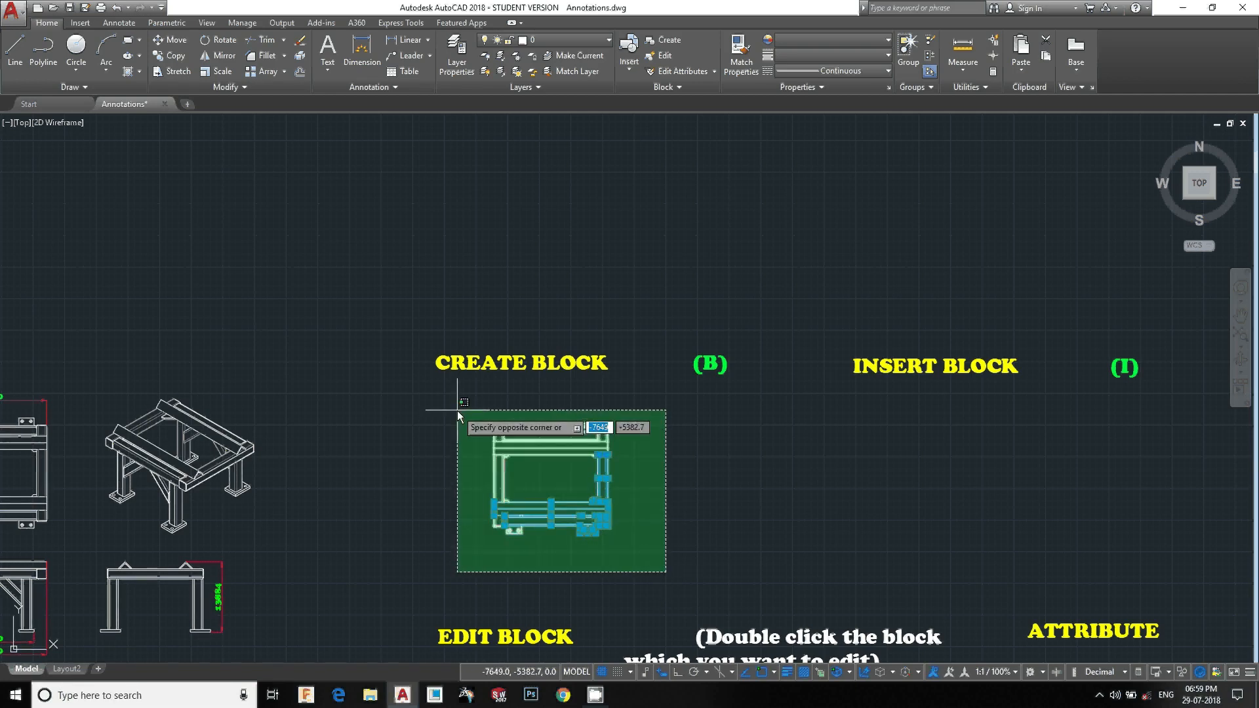
{"action": "left_click", "coordinate": [458, 411]}
{"action": "left_click", "coordinate": [447, 409]}
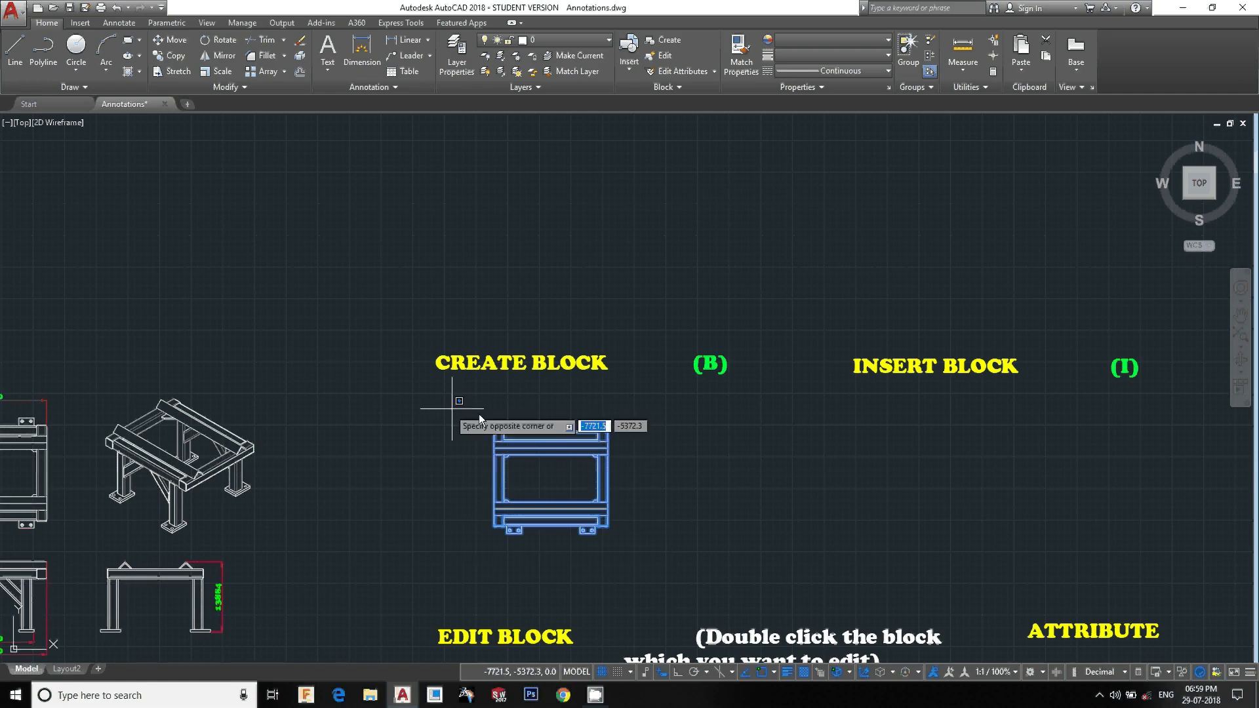
{"action": "left_click", "coordinate": [648, 561]}
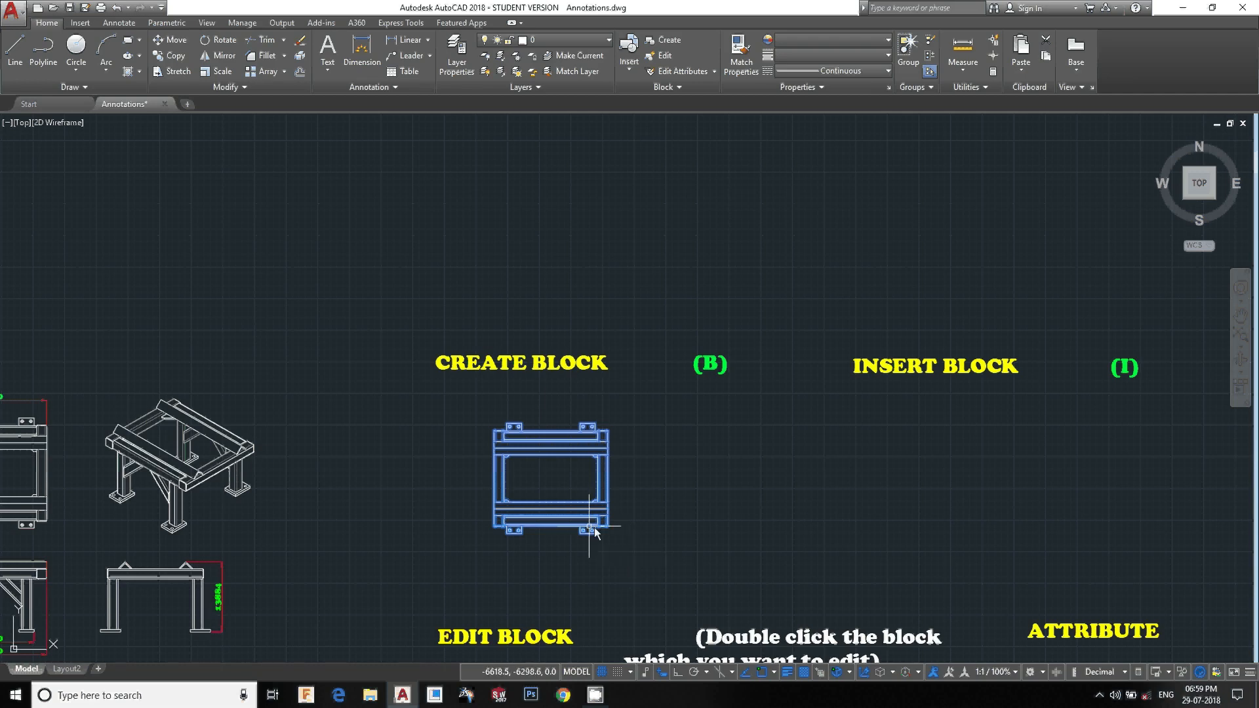
{"action": "key", "text": "Escape"}
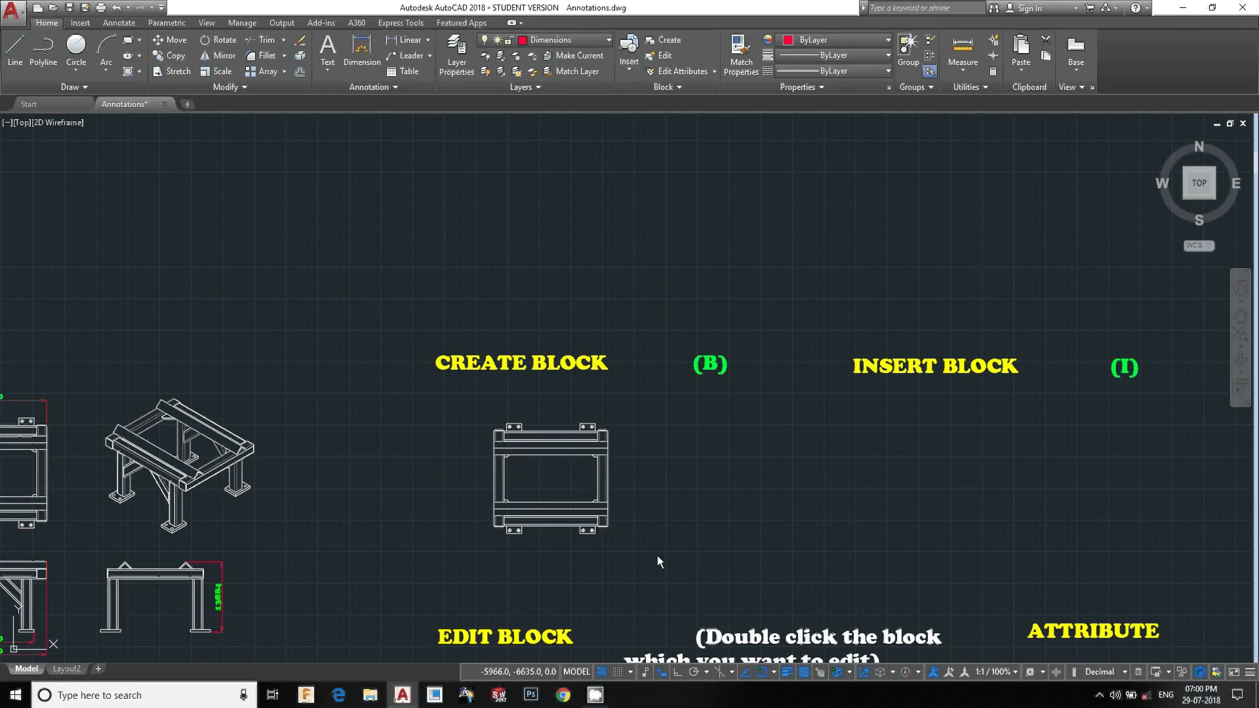
Try to move the frame drawing upward, then undo the move
{"action": "type", "text": "m"}
{"action": "key", "text": "Return"}
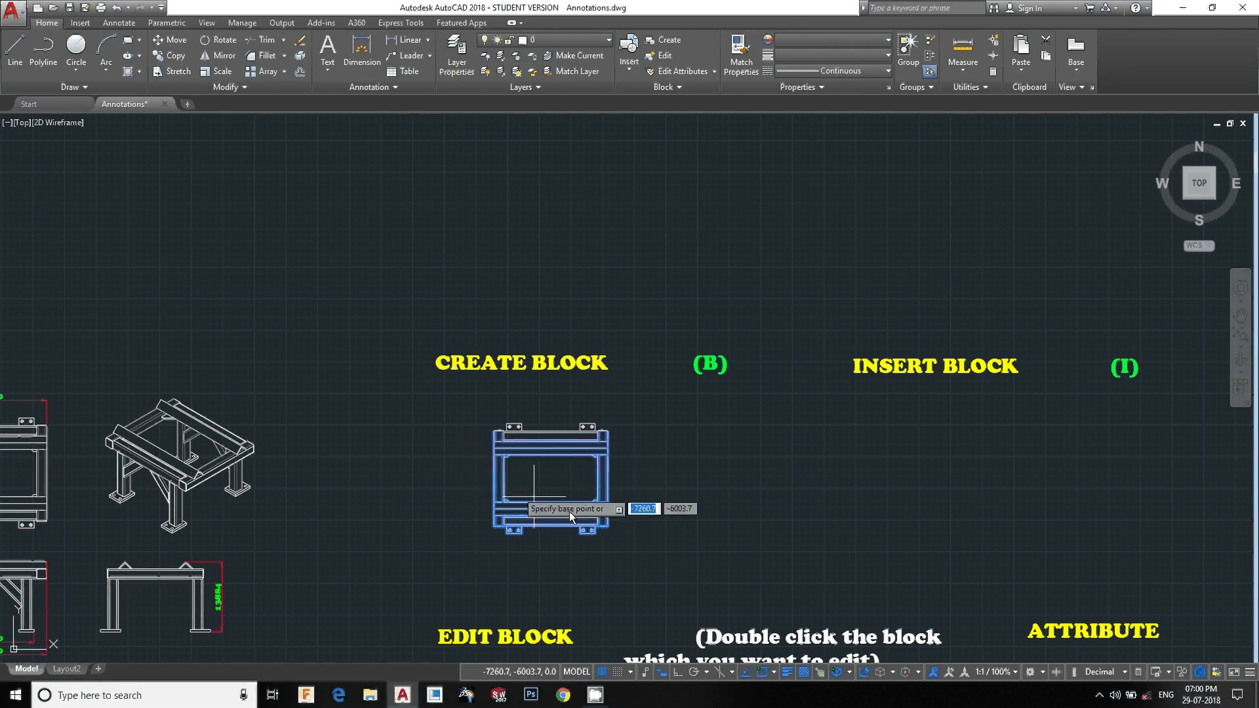
{"action": "left_click", "coordinate": [669, 524]}
{"action": "left_click", "coordinate": [791, 324]}
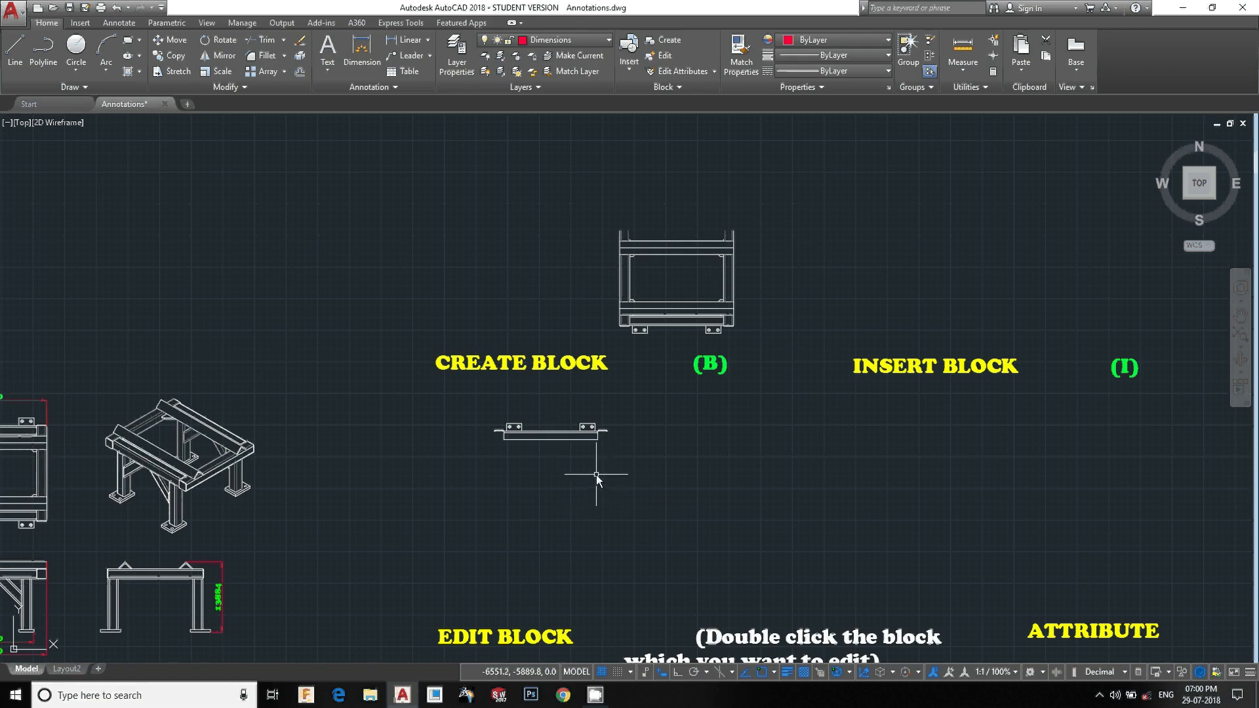
{"action": "key", "text": "ctrl+z"}
{"action": "key", "text": "ctrl+z"}
Move the frame drawing to sit below the CREATE BLOCK heading
{"action": "left_click", "coordinate": [612, 317]}
{"action": "left_click", "coordinate": [424, 152]}
{"action": "type", "text": "m"}
{"action": "key", "text": "Return"}
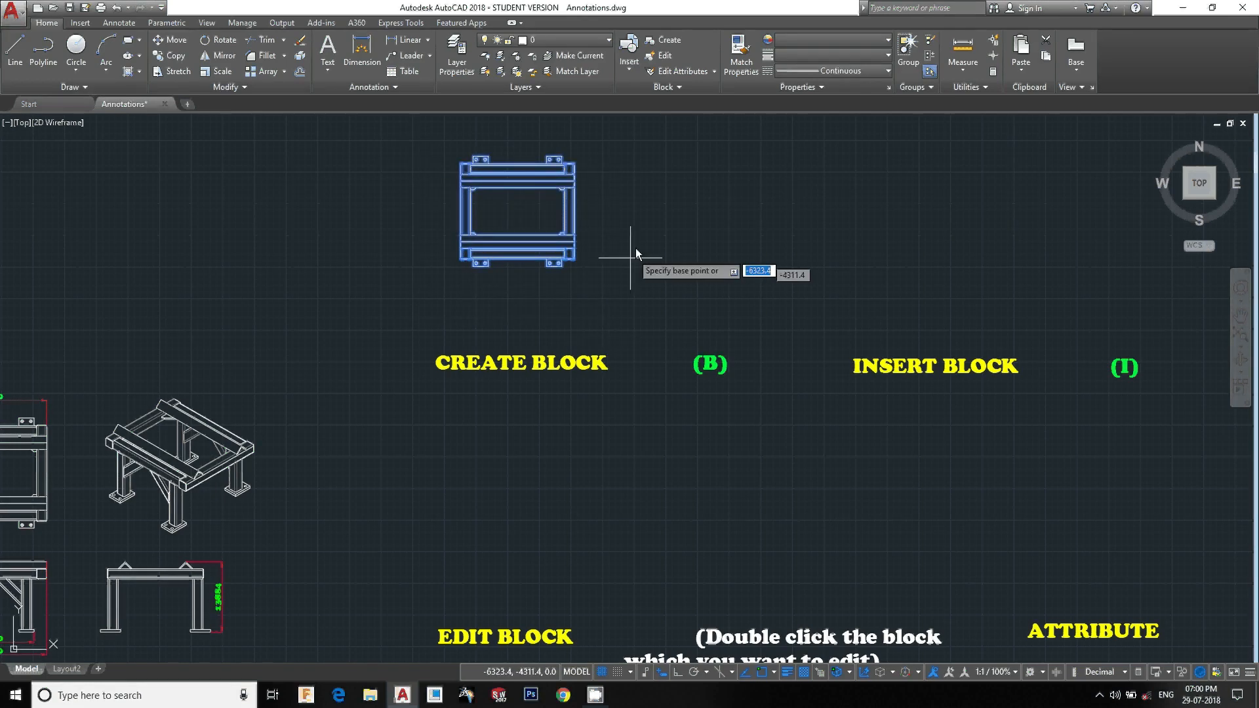
{"action": "left_click", "coordinate": [636, 248]}
{"action": "left_click", "coordinate": [651, 510]}
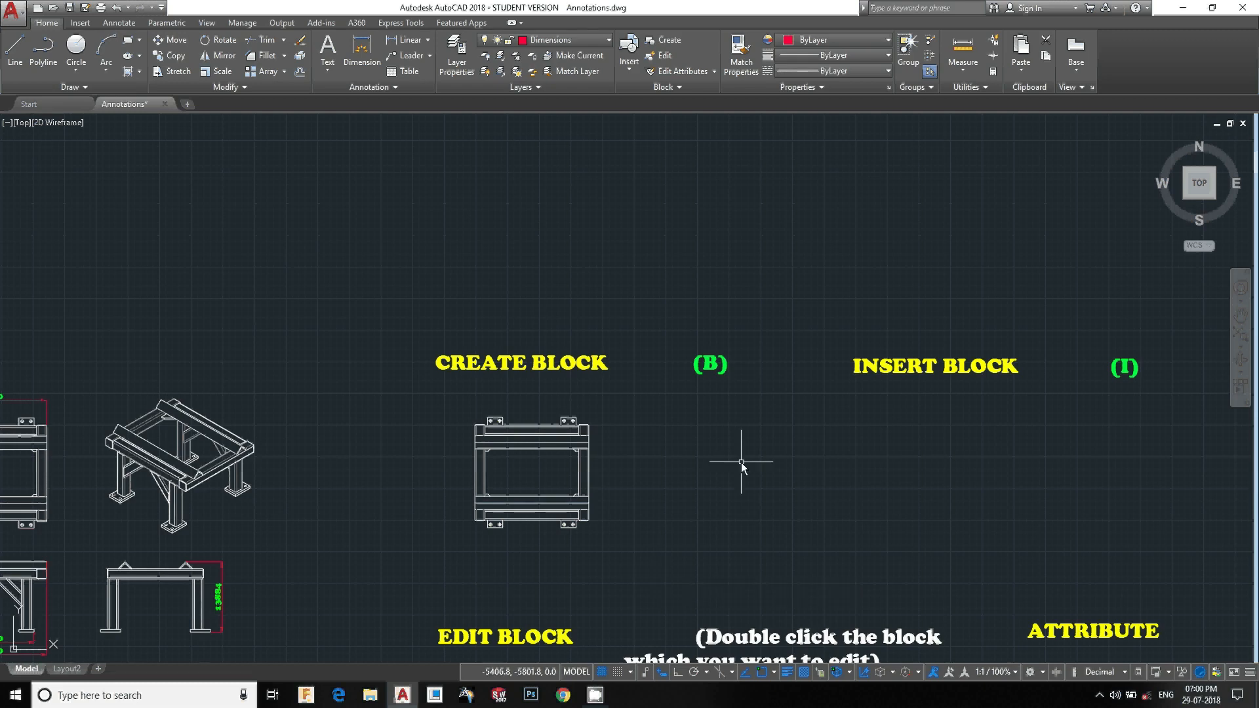
Start a block definition named stand and pick its base point at the frame's top-left corner
{"action": "type", "text": "B"}
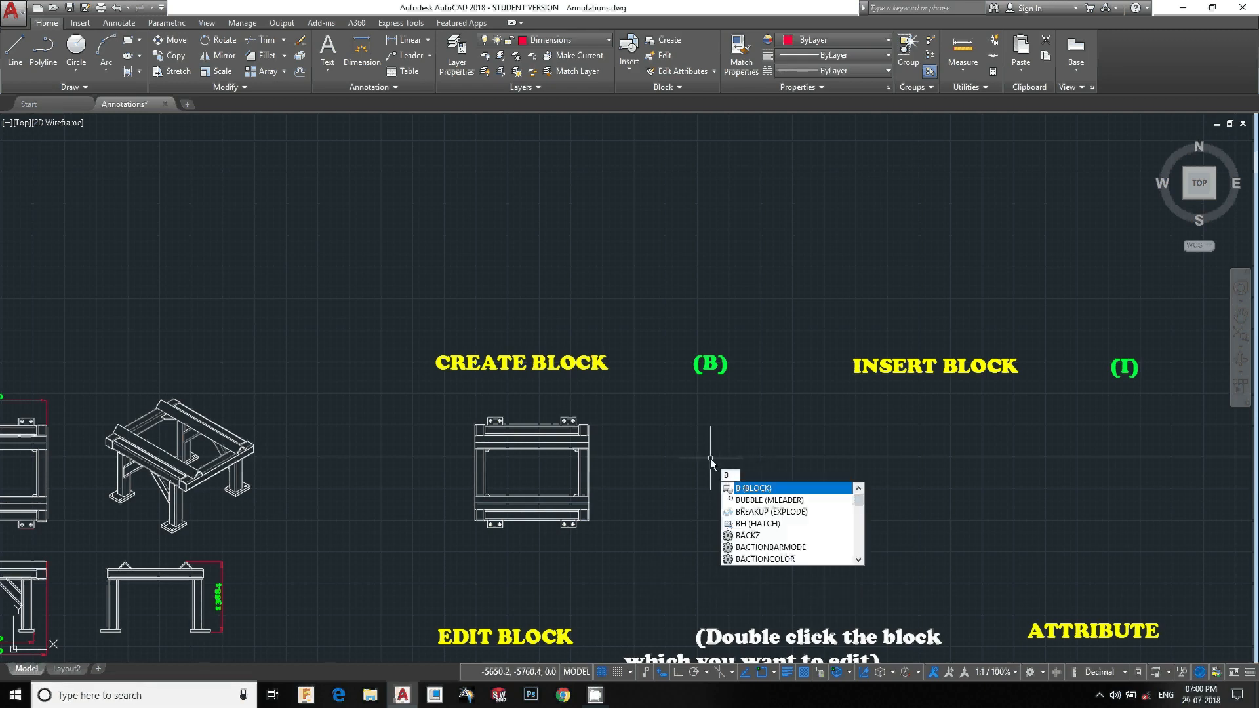
{"action": "key", "text": "Return"}
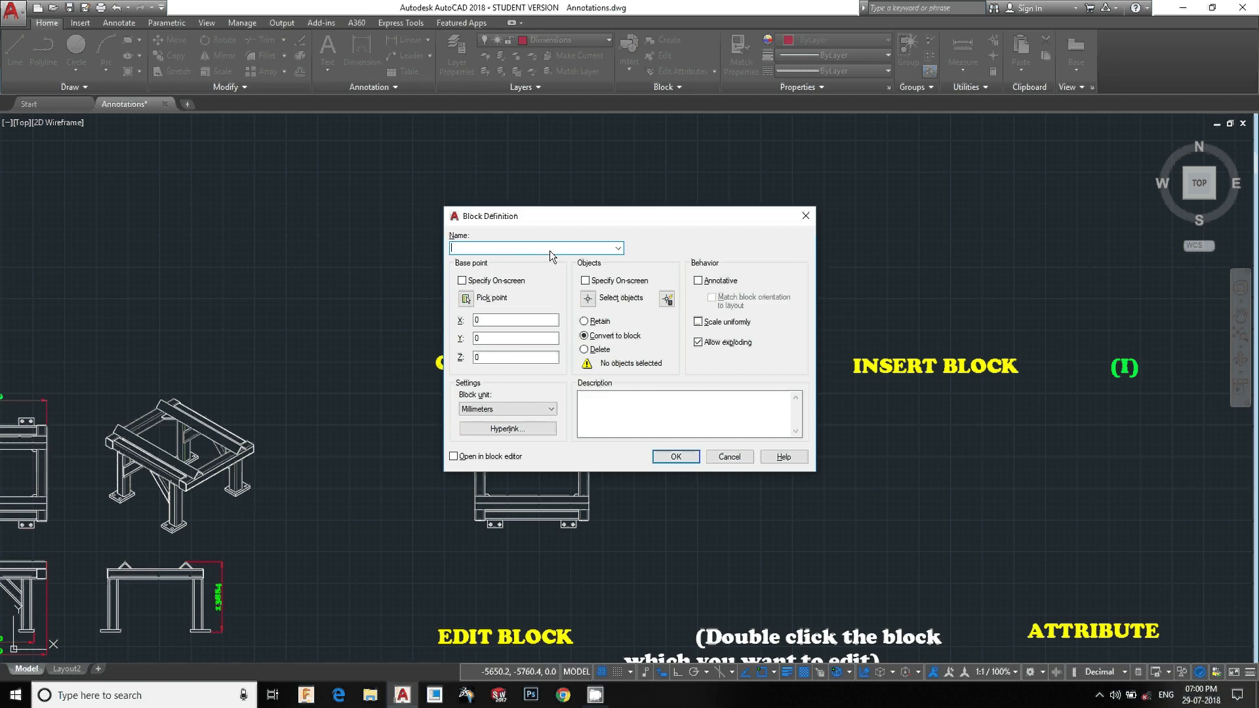
{"action": "left_click", "coordinate": [551, 250]}
{"action": "type", "text": "stand"}
{"action": "left_click", "coordinate": [467, 300]}
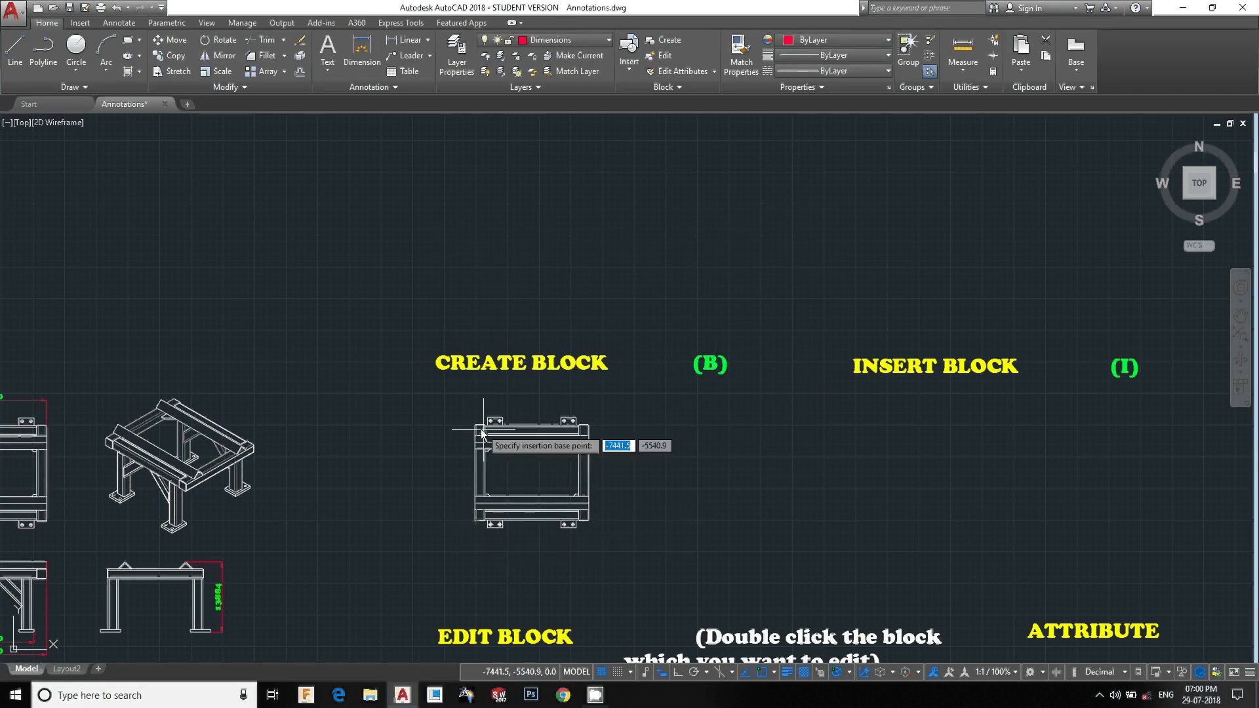
{"action": "scroll", "coordinate": [479, 427], "scroll_direction": "up", "scroll_amount": 4}
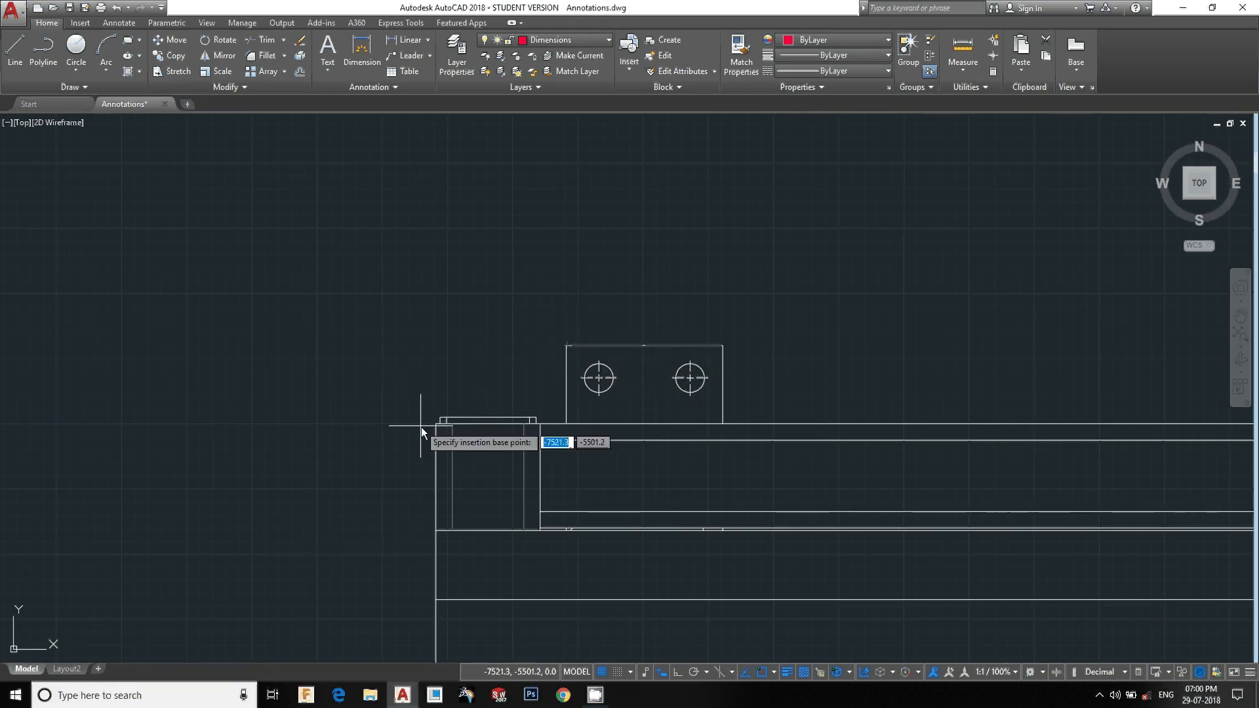
{"action": "left_click", "coordinate": [437, 346]}
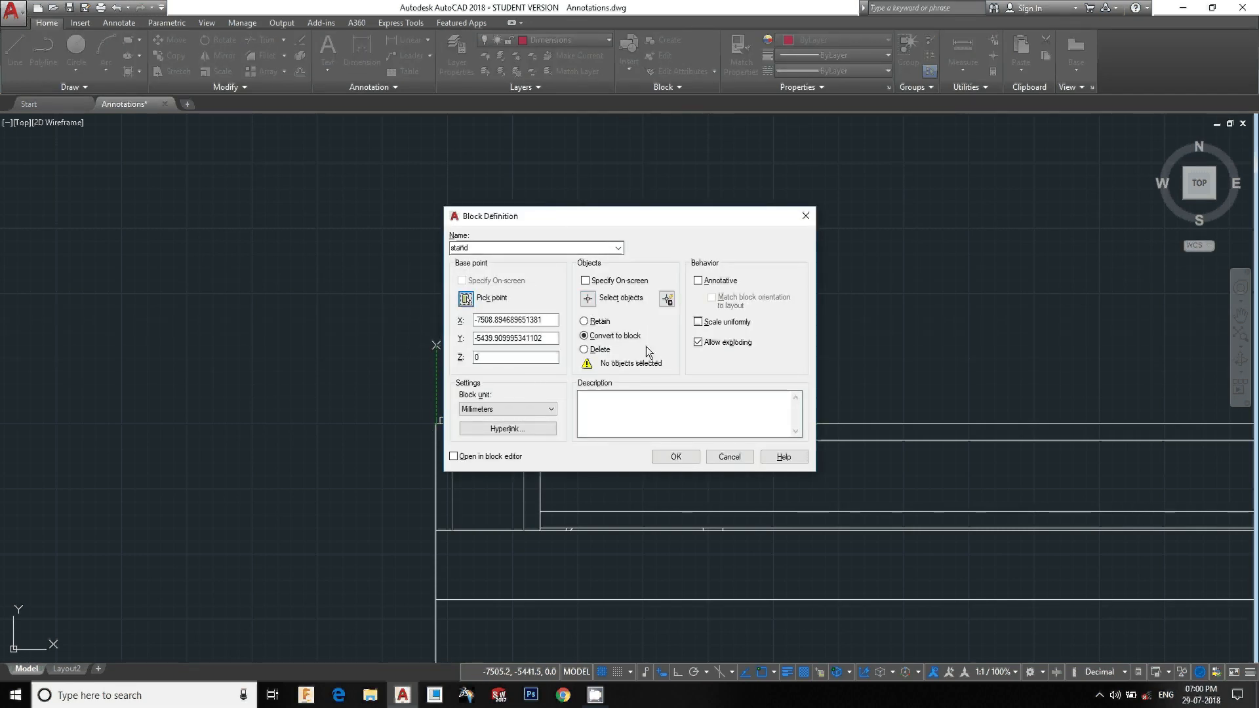
Select the whole frame drawing as the block's objects and confirm the stand block definition
{"action": "left_click", "coordinate": [592, 301]}
{"action": "left_click", "coordinate": [592, 304]}
{"action": "scroll", "coordinate": [599, 317], "scroll_direction": "down", "scroll_amount": 8}
{"action": "middle_click_drag", "start_coordinate": [636, 368], "coordinate": [583, 342]}
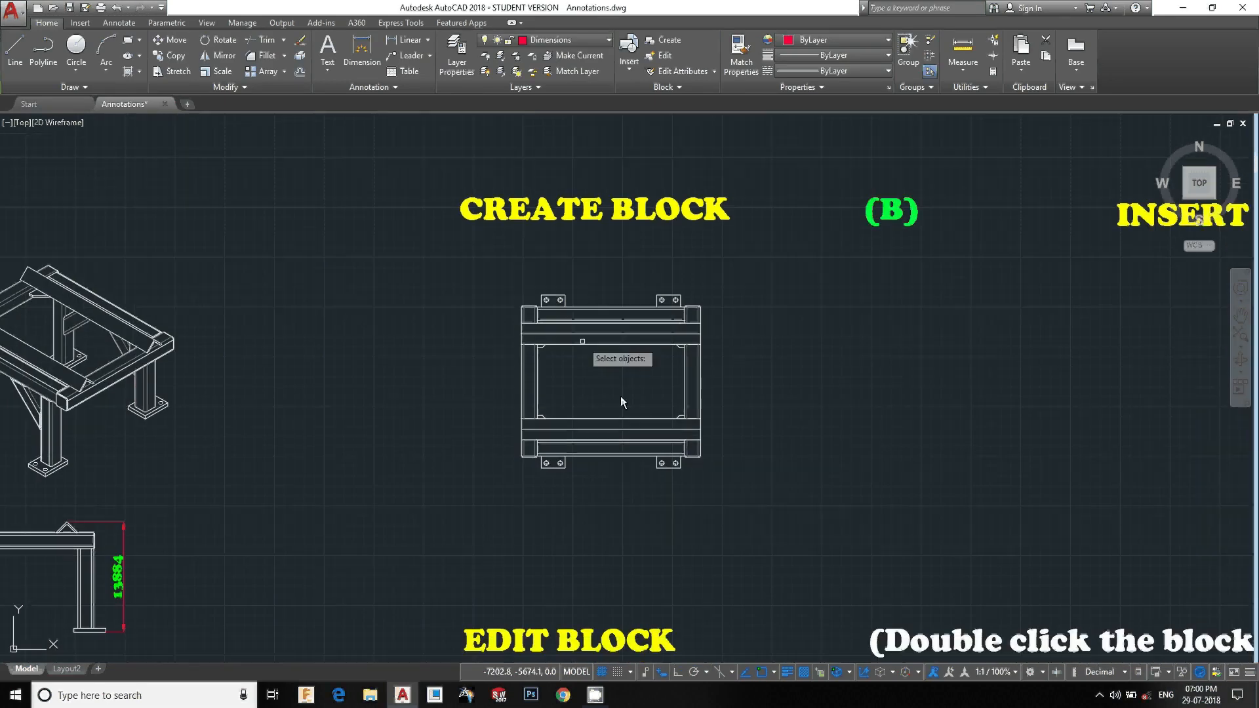
{"action": "left_click", "coordinate": [764, 502]}
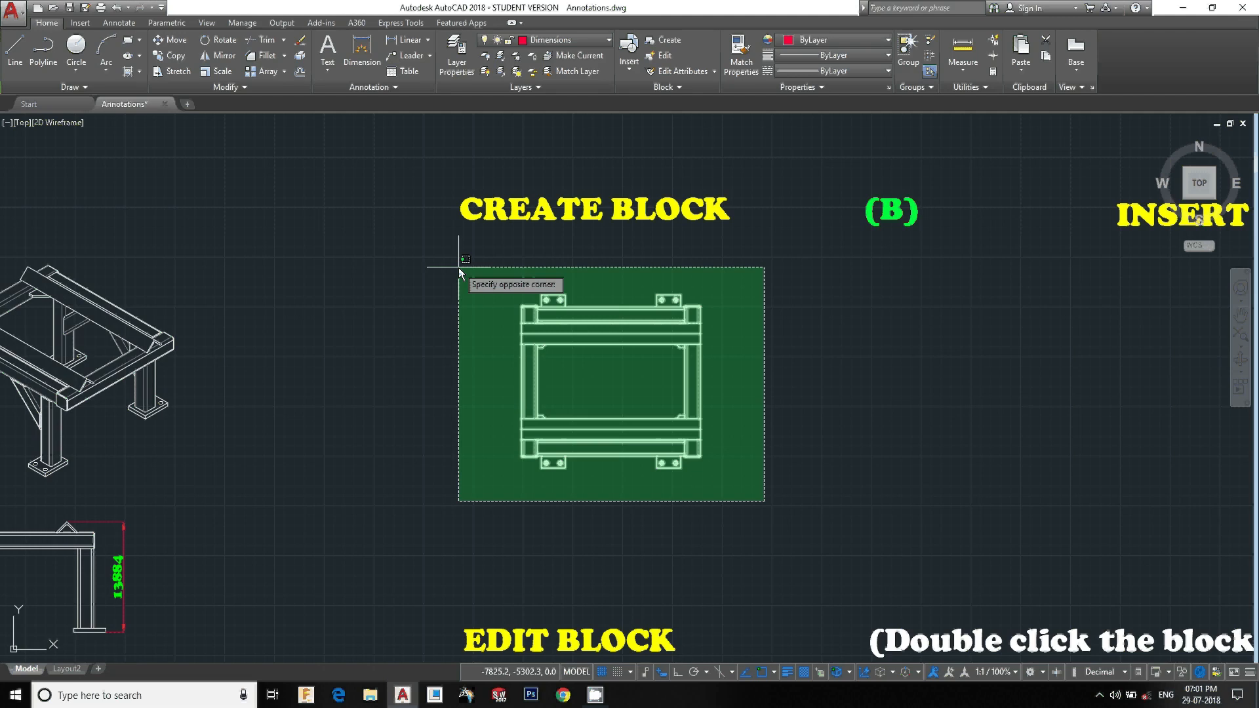
{"action": "left_click", "coordinate": [459, 266]}
{"action": "key", "text": "Return"}
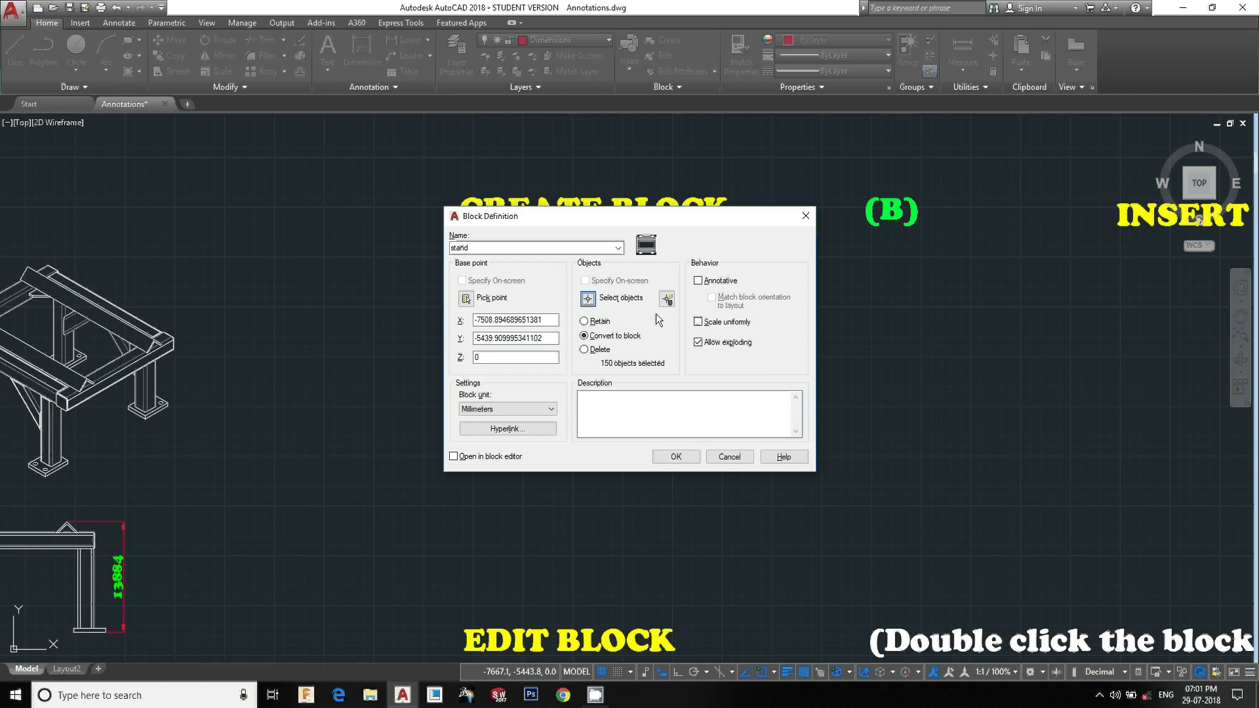
{"action": "left_click", "coordinate": [676, 455]}
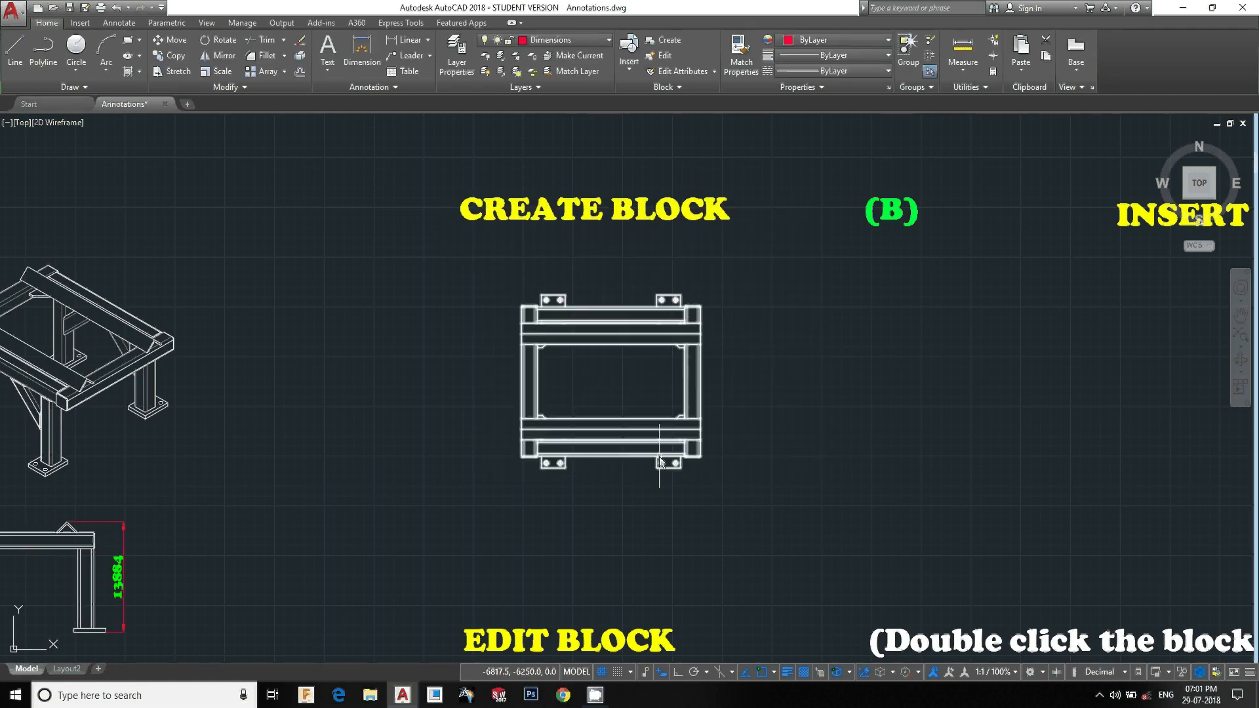
Select the frame to check that it is now a single block, then deselect it
{"action": "left_click", "coordinate": [762, 507]}
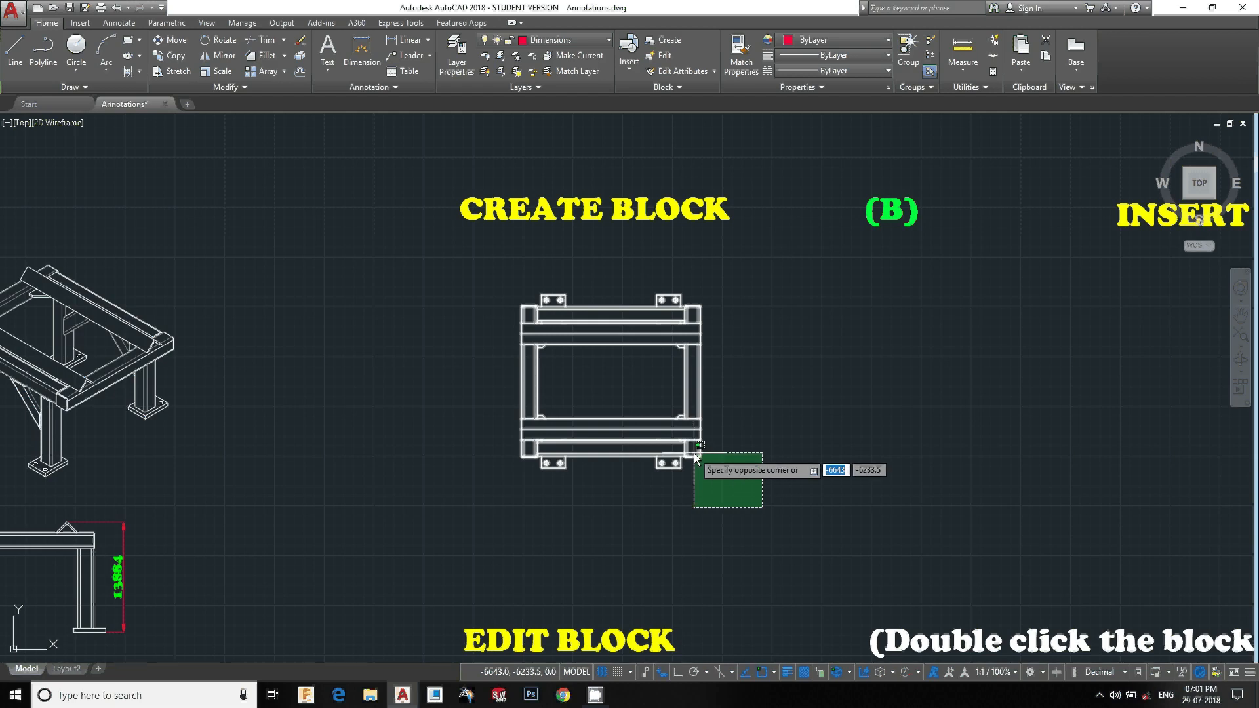
{"action": "left_click", "coordinate": [694, 452]}
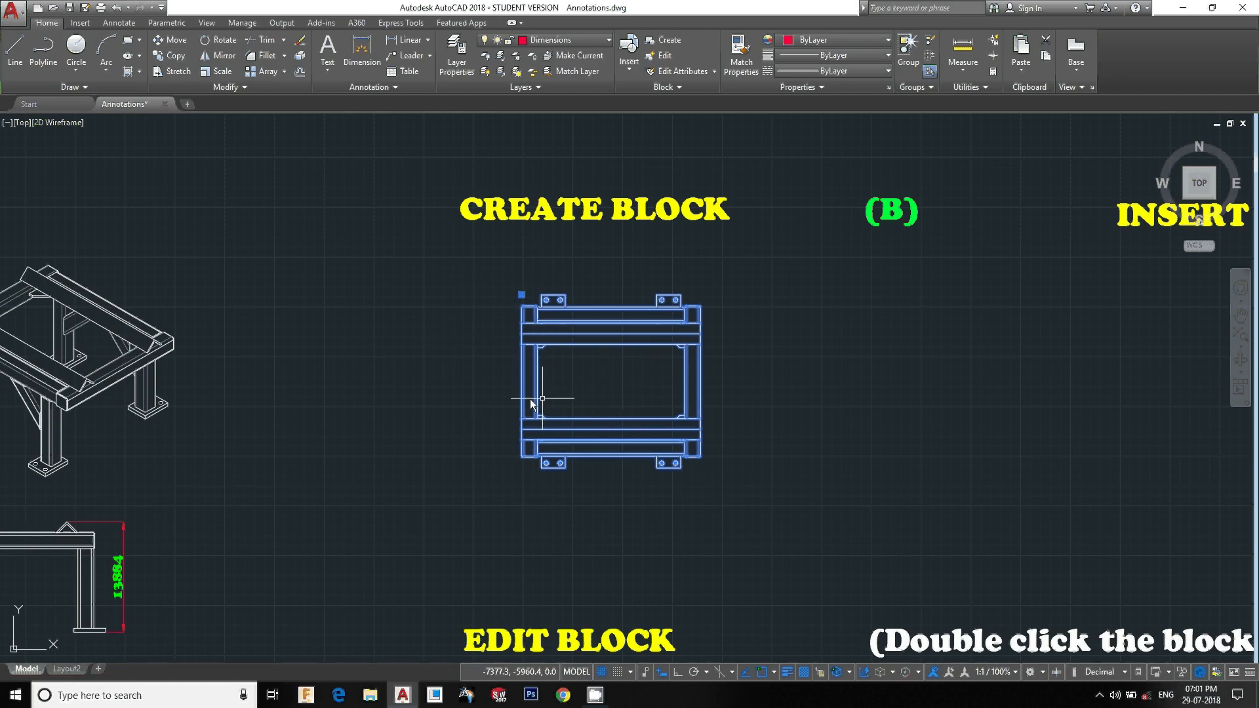
{"action": "key", "text": "Escape"}
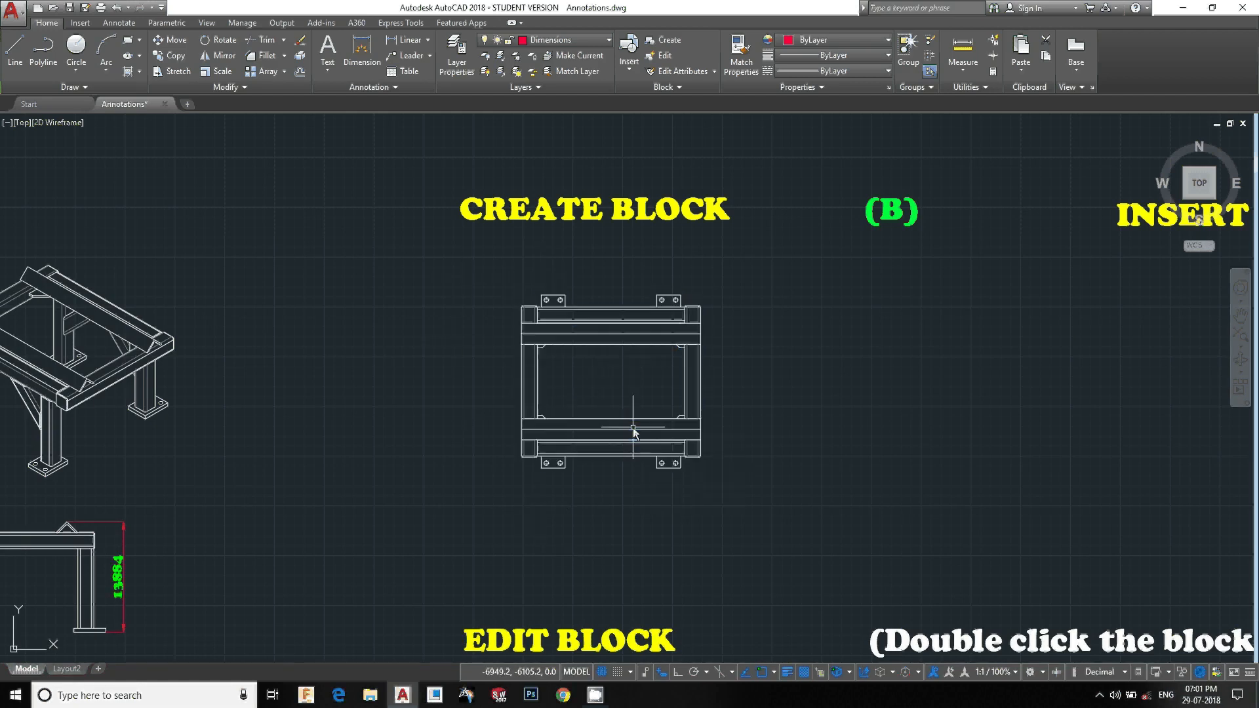
Insert the stand block below the INSERT BLOCK heading, picking its insertion point on screen
{"action": "middle_click_drag", "start_coordinate": [793, 457], "coordinate": [639, 422]}
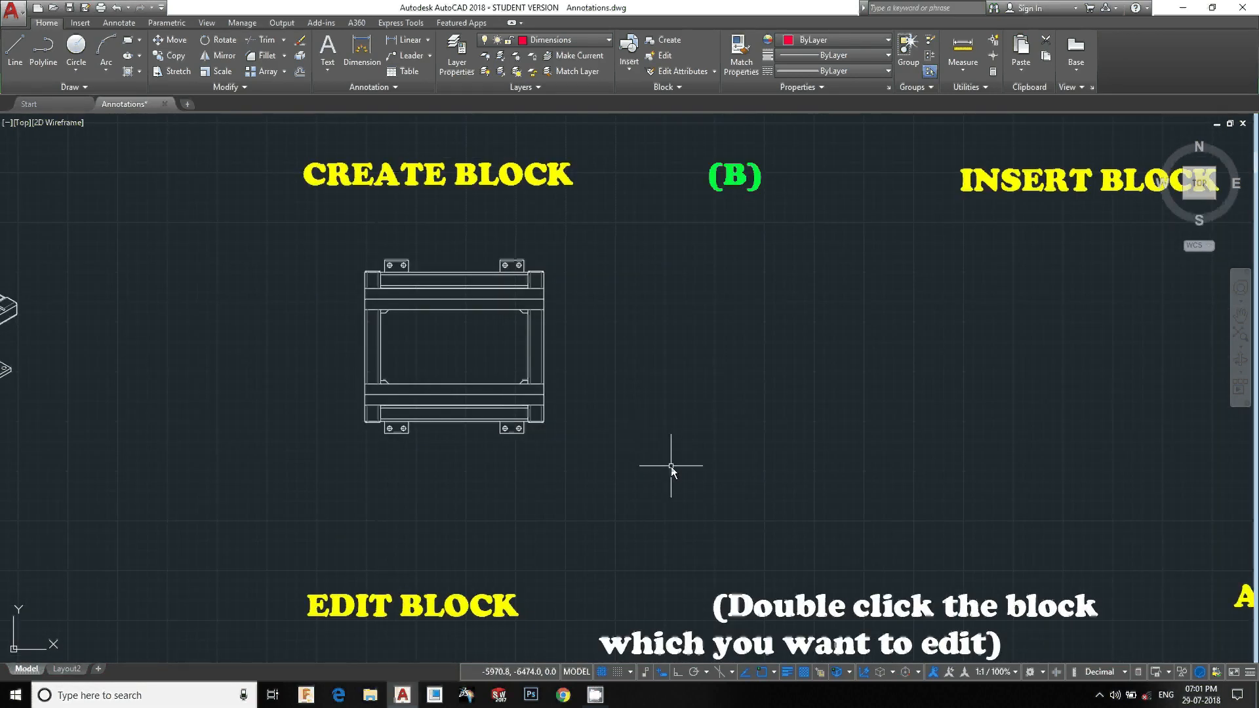
{"action": "scroll", "coordinate": [660, 460], "scroll_direction": "down", "scroll_amount": 2}
{"action": "scroll", "coordinate": [552, 441], "scroll_direction": "down", "scroll_amount": 2}
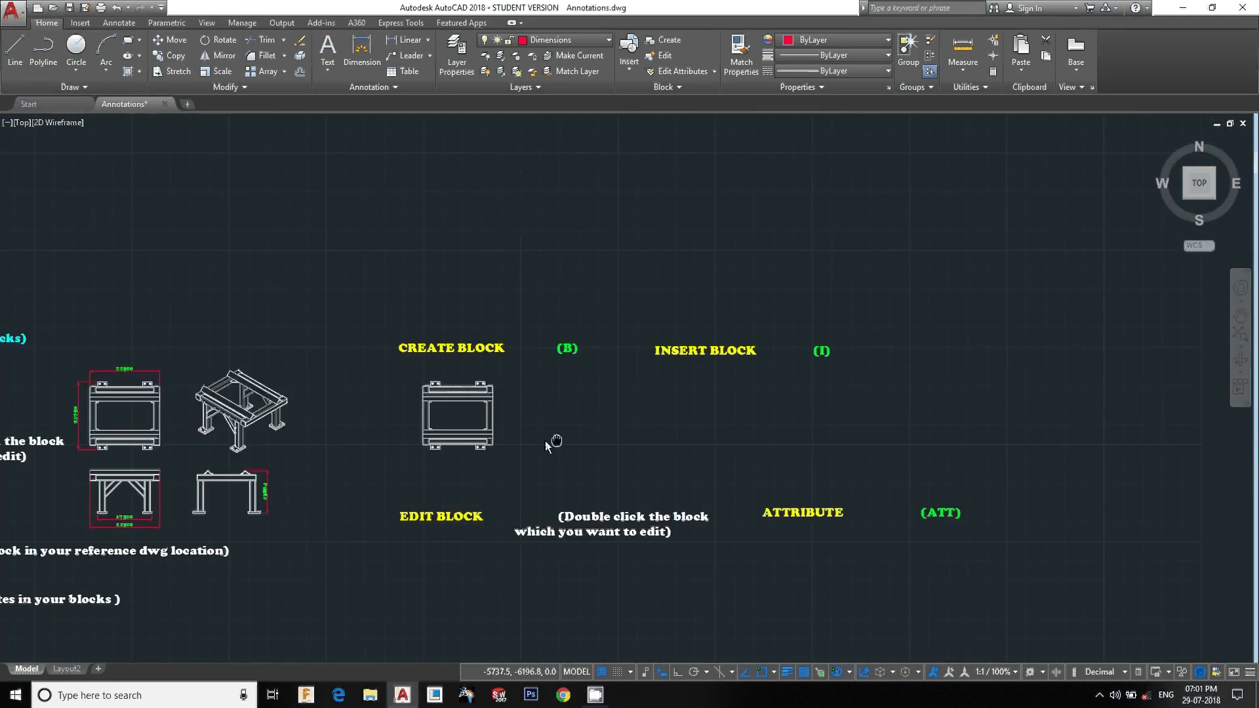
{"action": "scroll", "coordinate": [684, 402], "scroll_direction": "up", "scroll_amount": 2}
{"action": "middle_click_drag", "start_coordinate": [684, 401], "coordinate": [595, 398]}
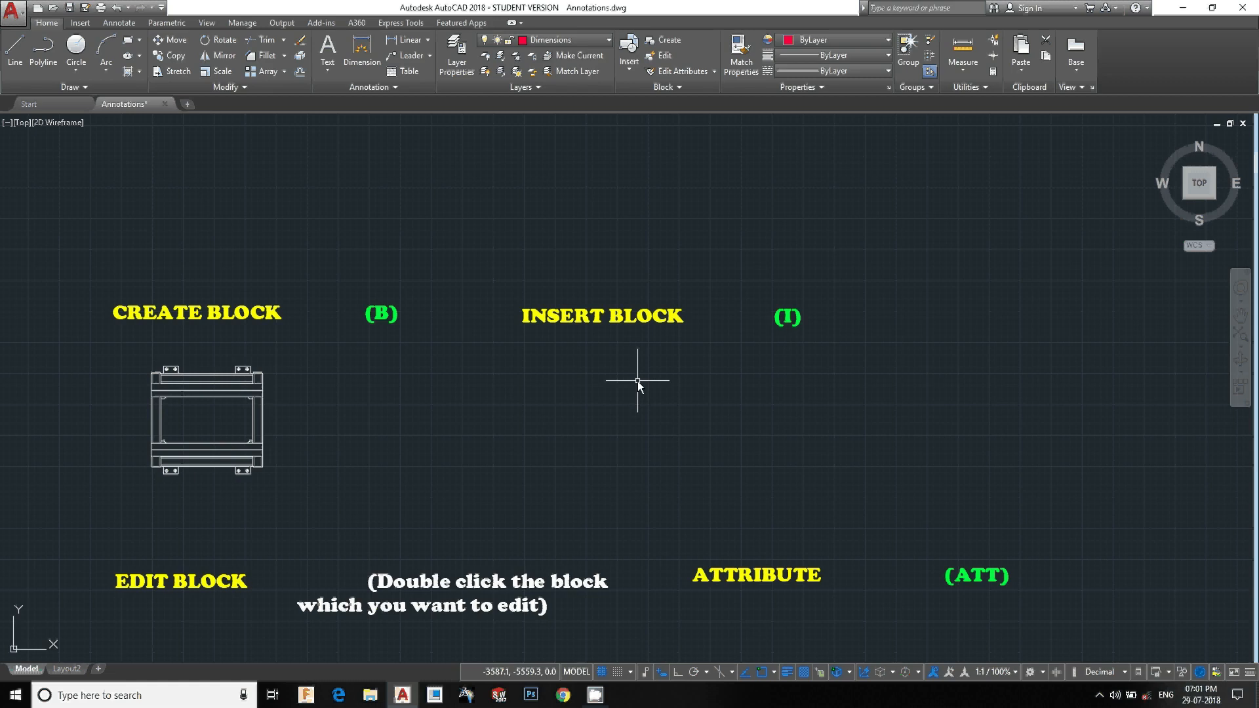
{"action": "type", "text": "I"}
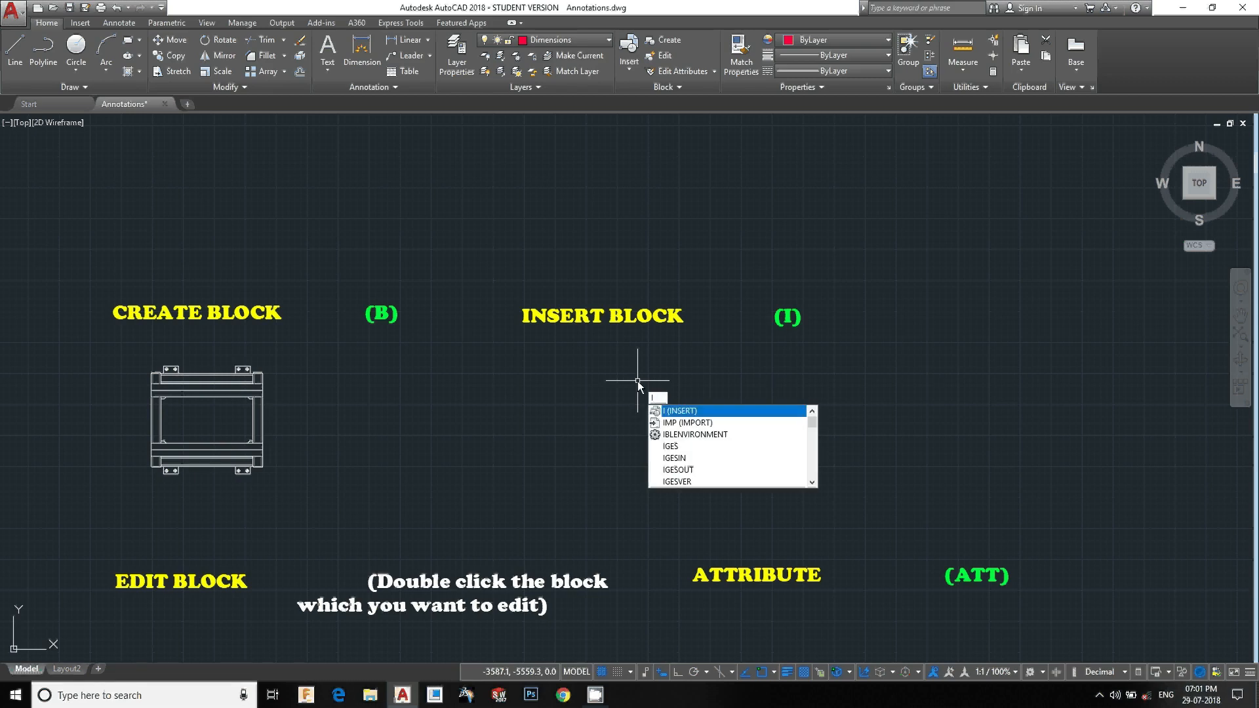
{"action": "key", "text": "Return"}
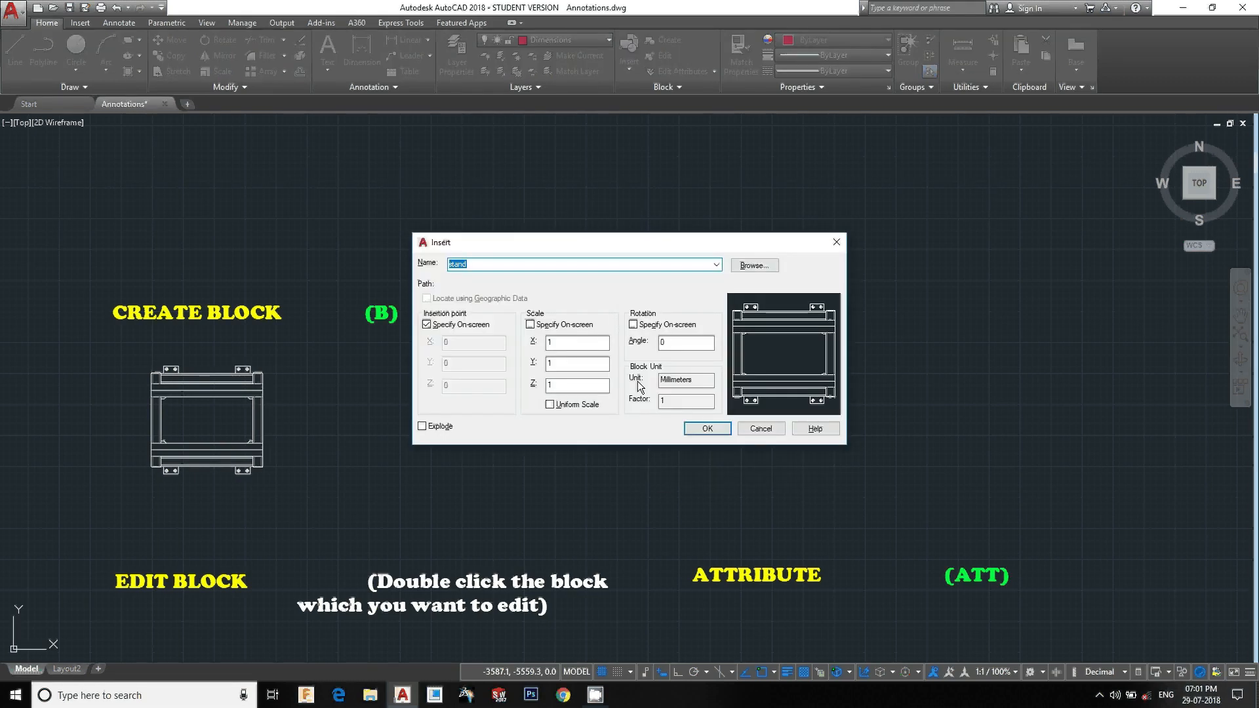
{"action": "left_click", "coordinate": [716, 265]}
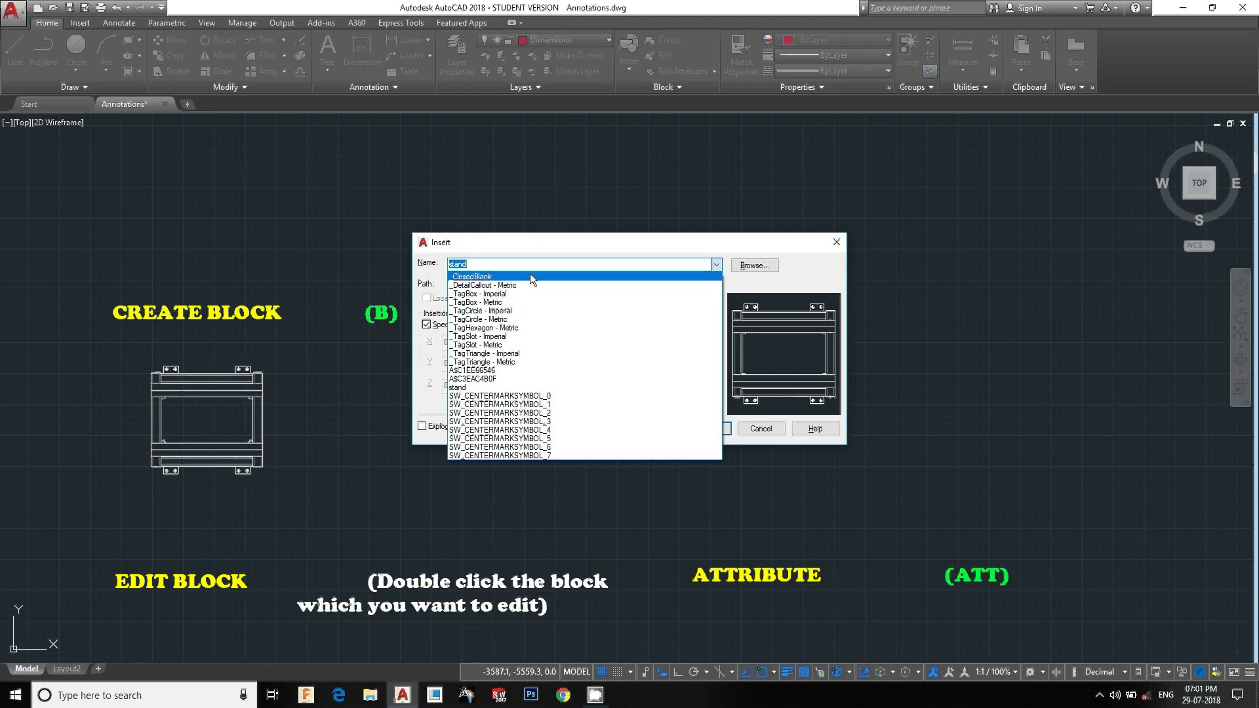
{"action": "left_click", "coordinate": [510, 264]}
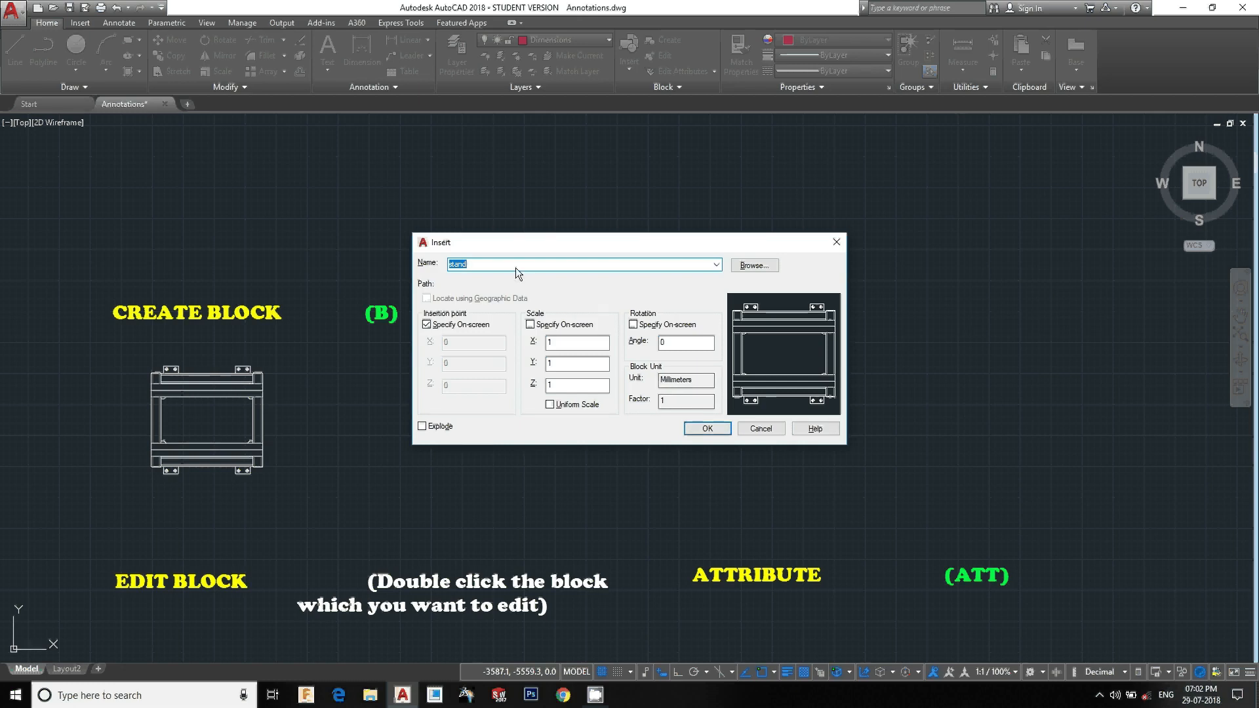
{"action": "left_click", "coordinate": [708, 430]}
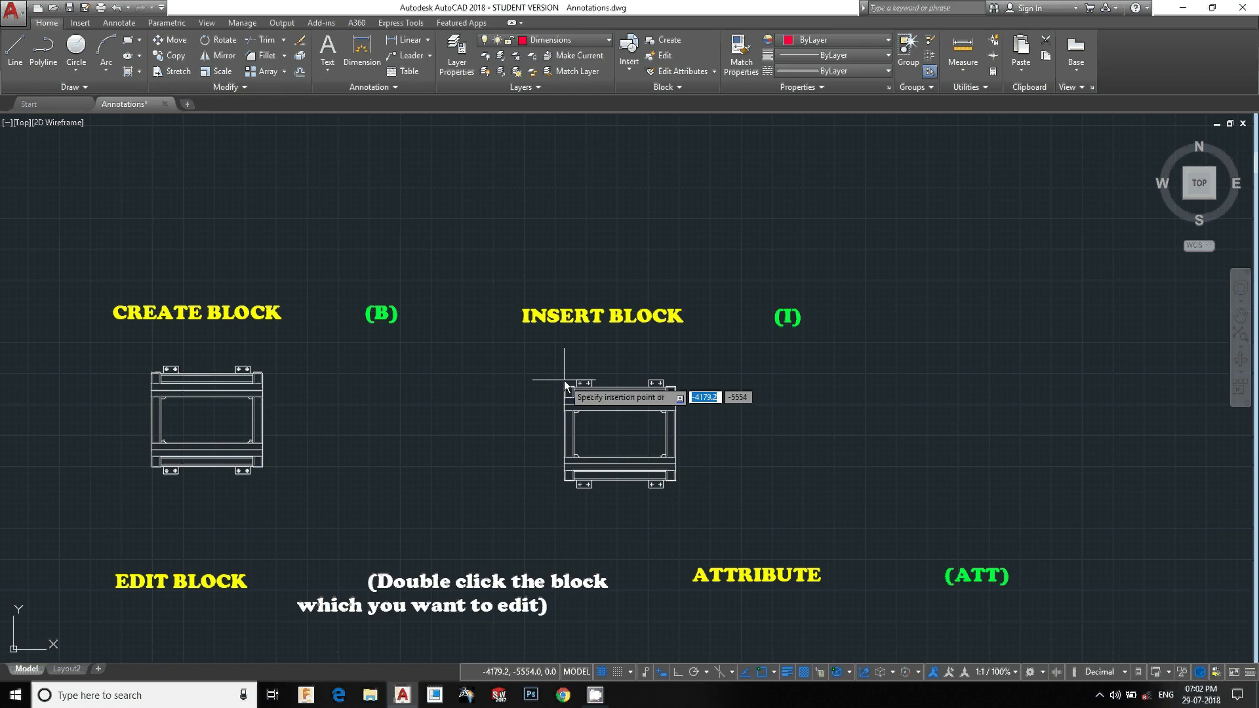
{"action": "scroll", "coordinate": [563, 380], "scroll_direction": "up", "scroll_amount": 4}
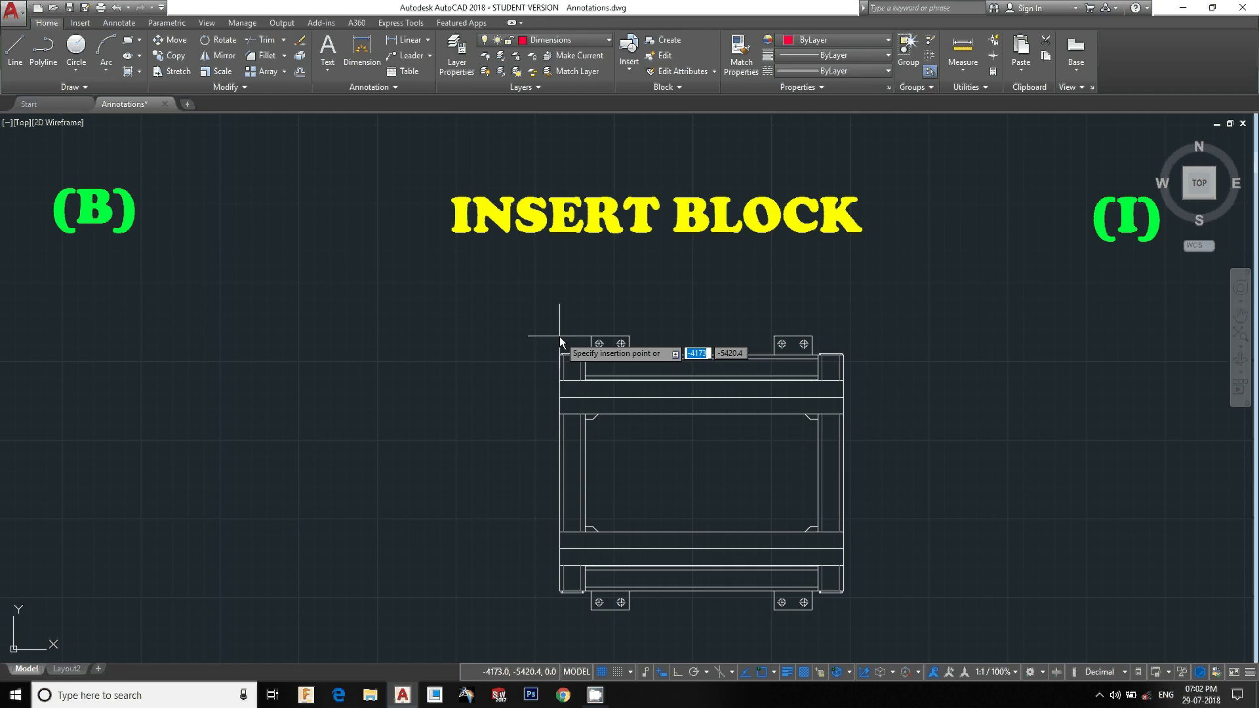
{"action": "scroll", "coordinate": [560, 336], "scroll_direction": "down", "scroll_amount": 4}
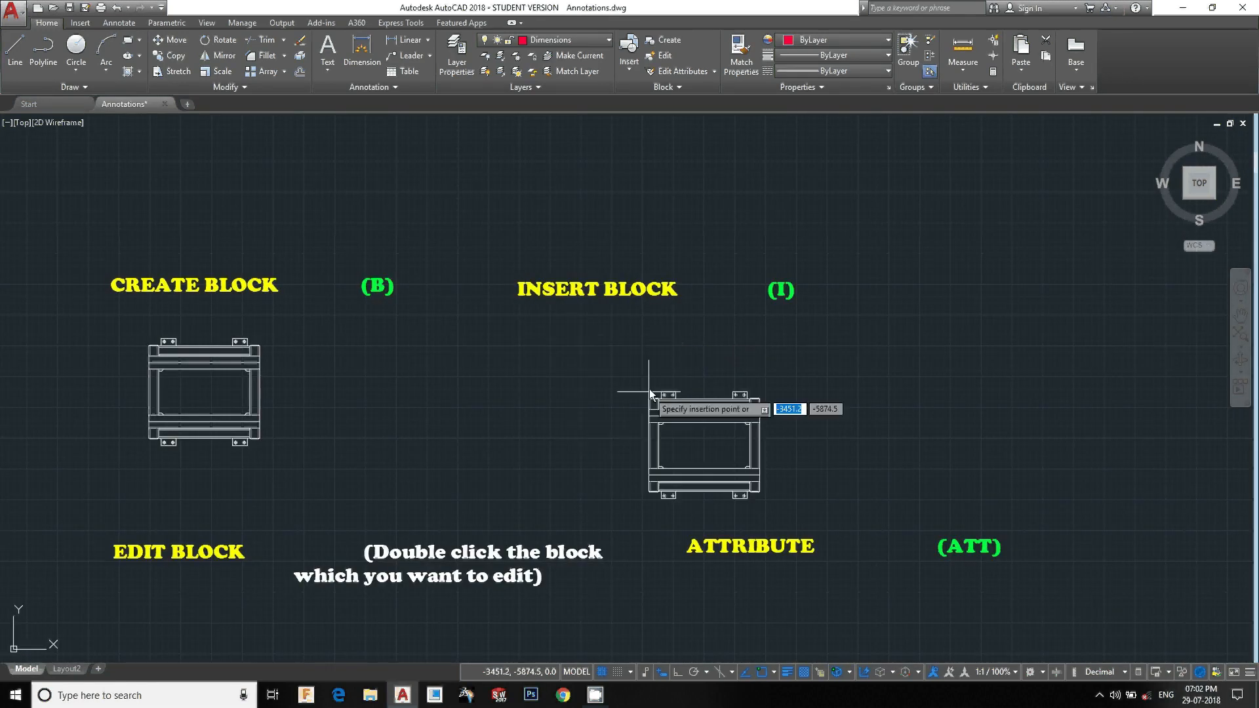
{"action": "left_click", "coordinate": [585, 343]}
{"action": "middle_click_drag", "start_coordinate": [560, 469], "coordinate": [710, 291]}
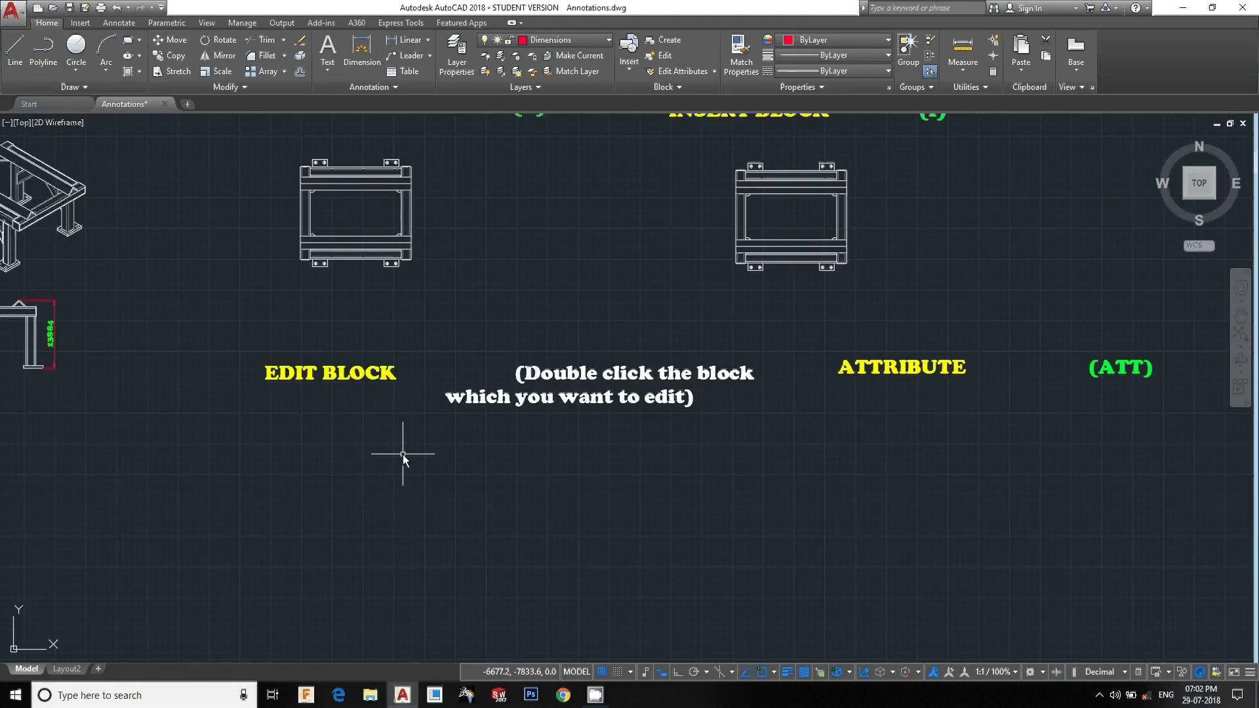
{"action": "scroll", "coordinate": [402, 451], "scroll_direction": "down", "scroll_amount": 2}
{"action": "middle_click_drag", "start_coordinate": [374, 469], "coordinate": [431, 467]}
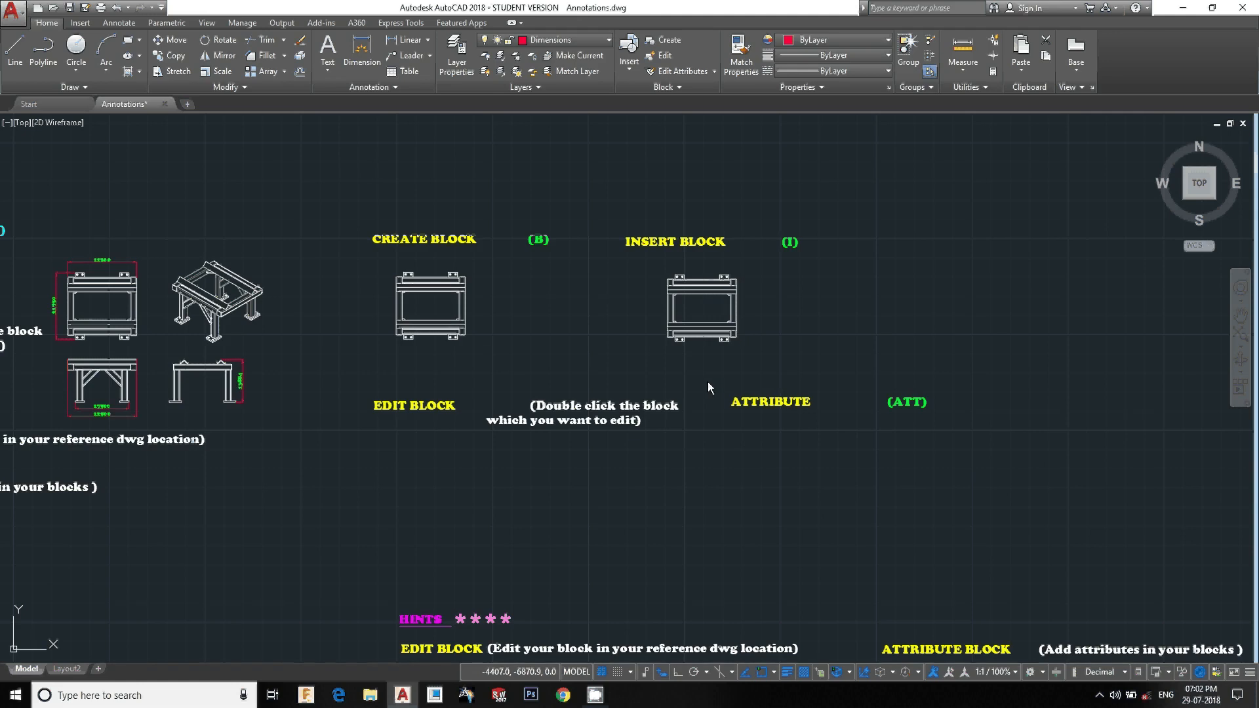
Insert another copy of the stand block below the EDIT BLOCK heading, picking its insertion point on screen
{"action": "type", "text": "i"}
{"action": "key", "text": "Return"}
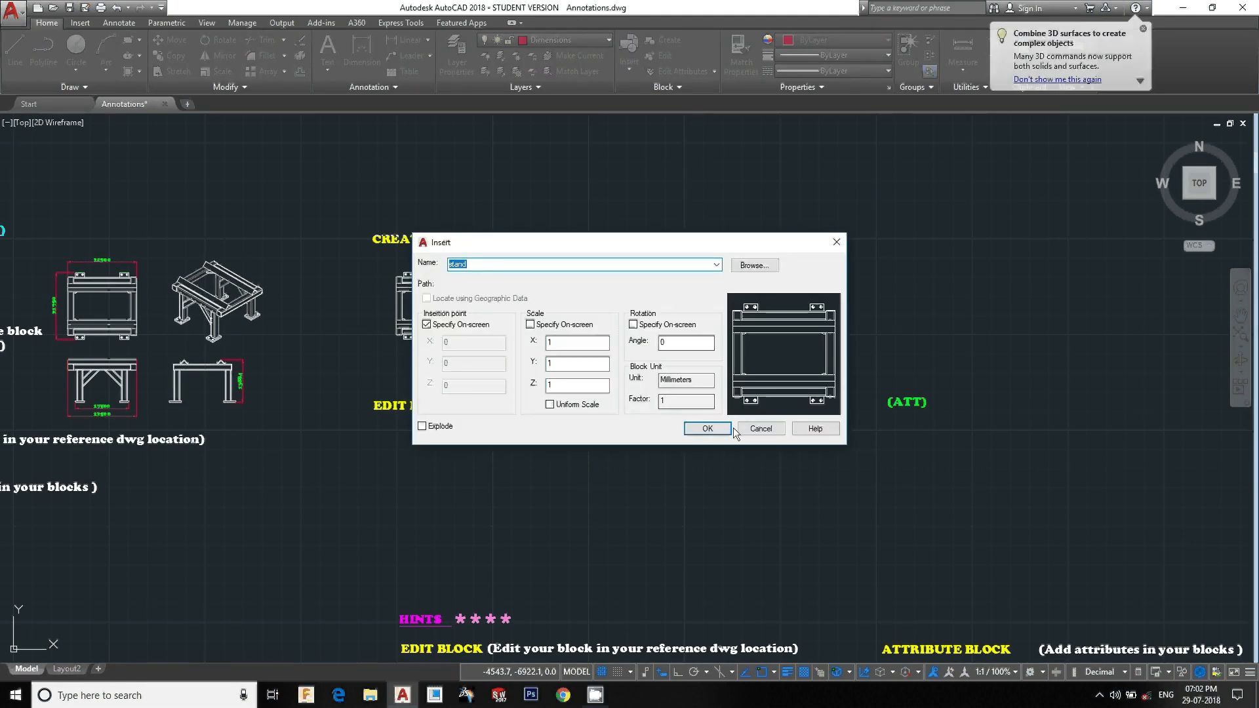
{"action": "left_click", "coordinate": [706, 428]}
{"action": "scroll", "coordinate": [393, 456], "scroll_direction": "up", "scroll_amount": 2}
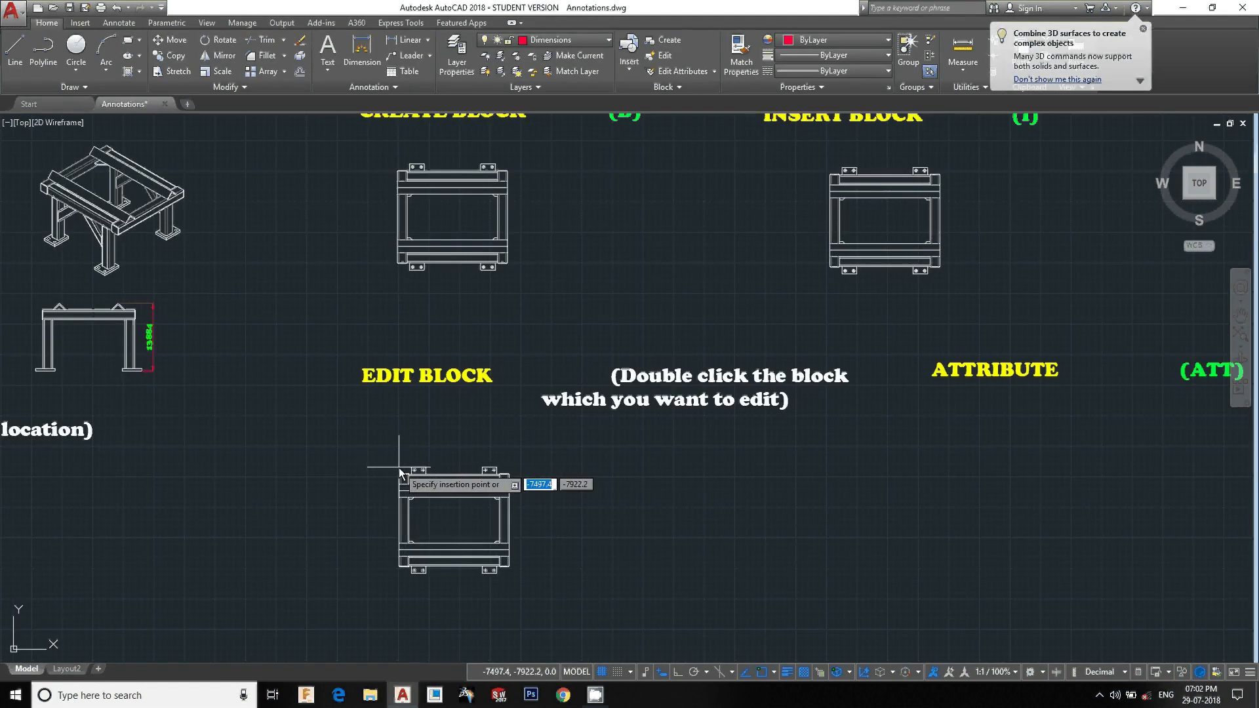
{"action": "left_click", "coordinate": [418, 470]}
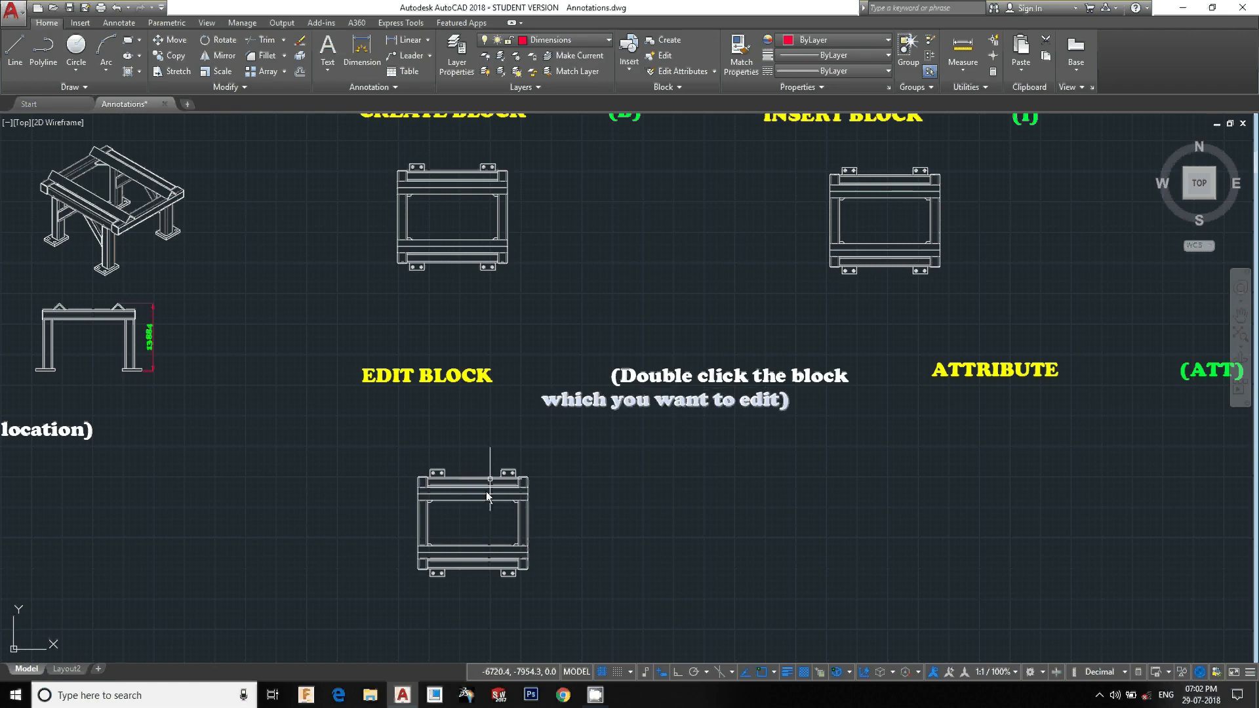
Open the newly inserted stand block for editing in the Block Editor
{"action": "left_click", "coordinate": [450, 480]}
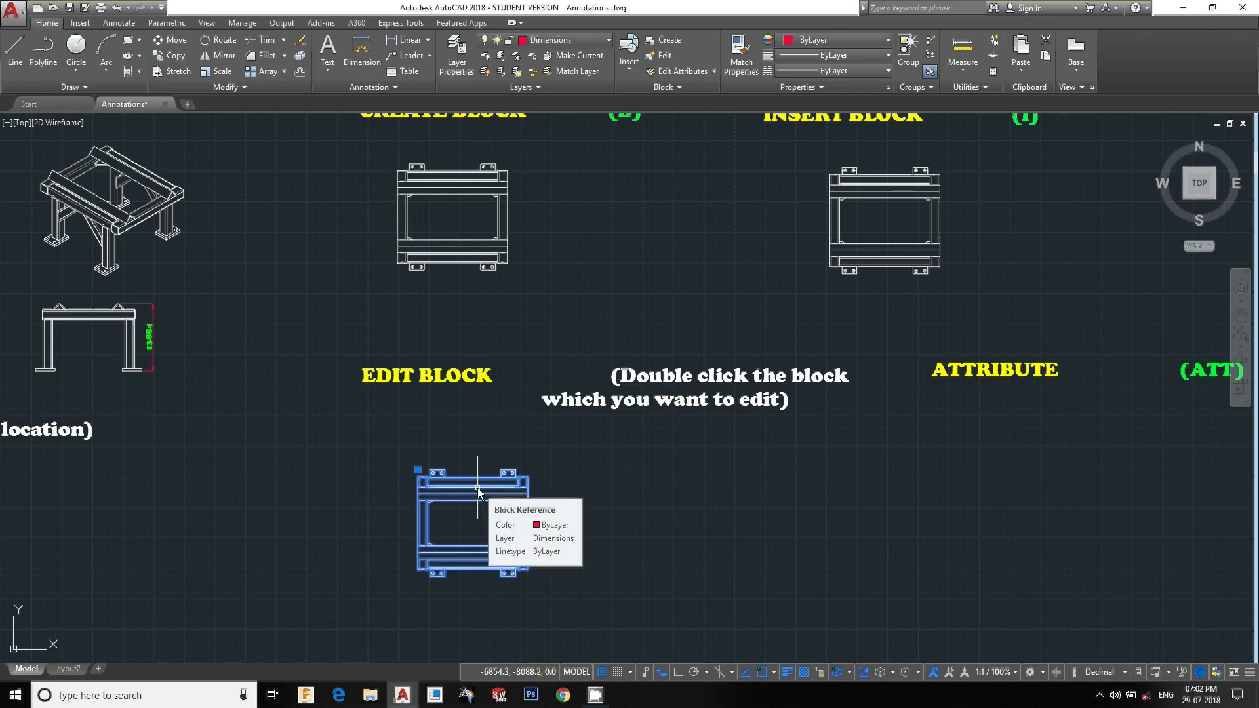
{"action": "double_click", "coordinate": [478, 488]}
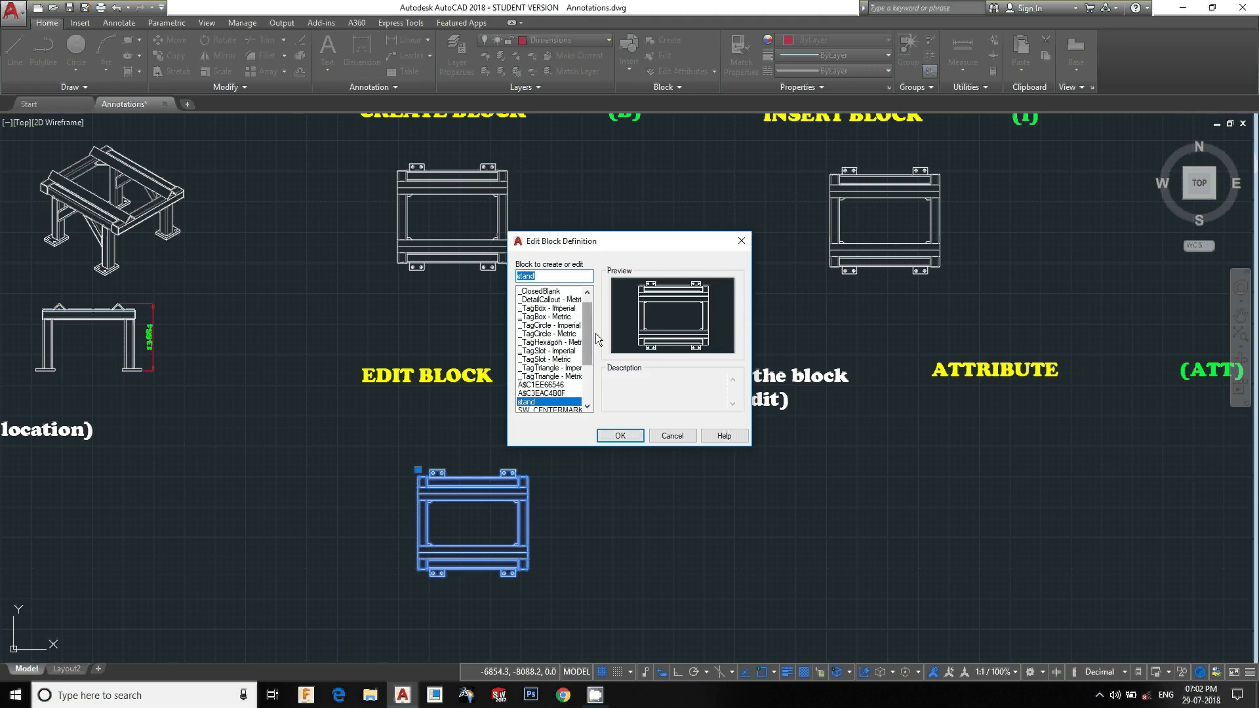
{"action": "left_click", "coordinate": [622, 436]}
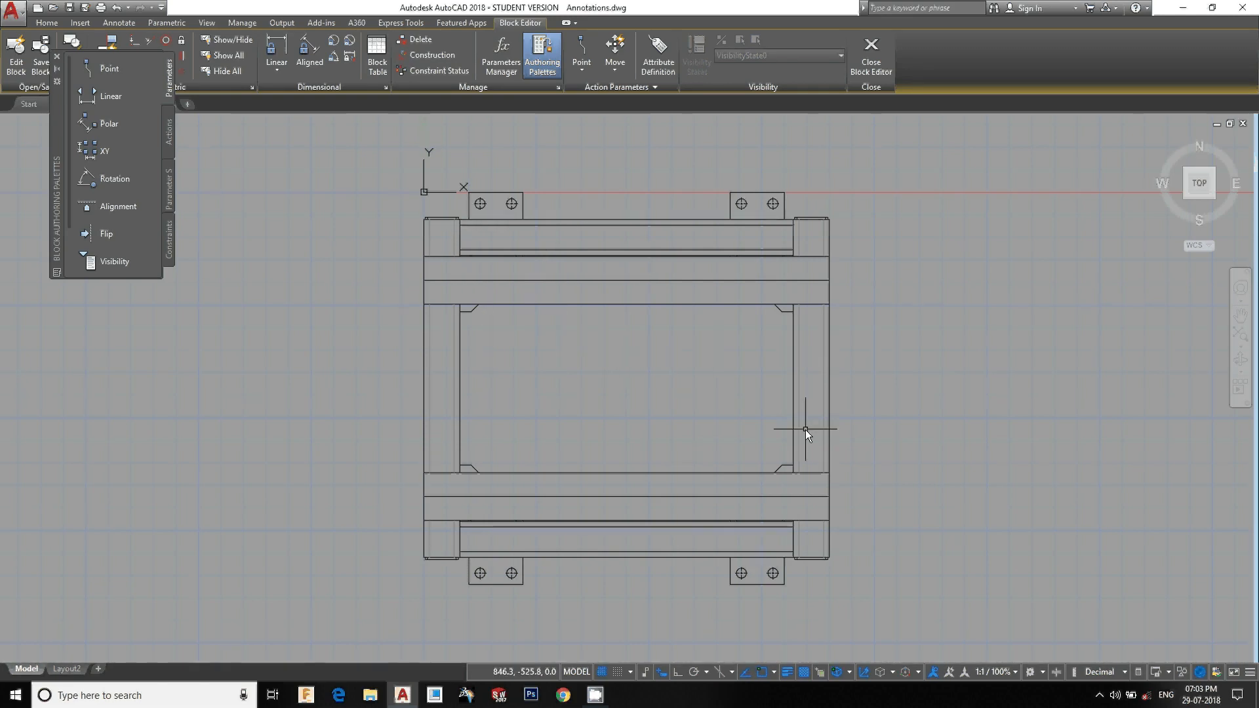
{"action": "scroll", "coordinate": [649, 410], "scroll_direction": "down", "scroll_amount": 2}
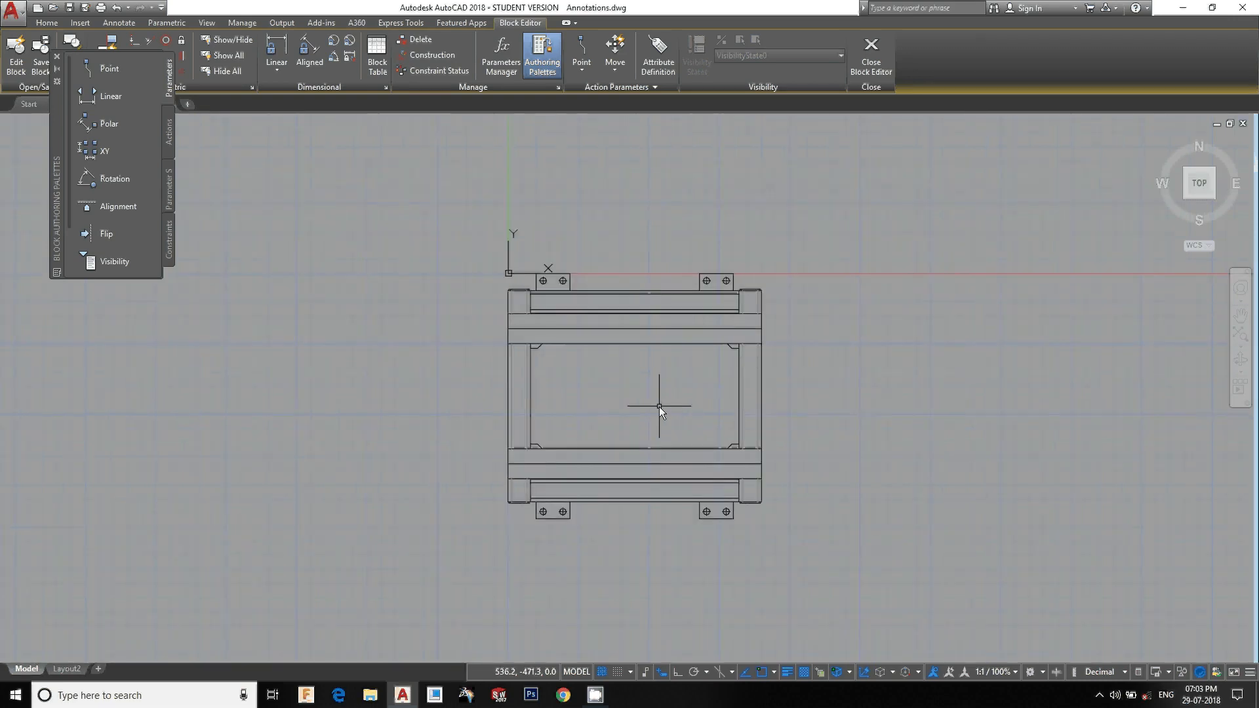
{"action": "middle_click_drag", "start_coordinate": [659, 407], "coordinate": [537, 349]}
{"action": "left_click", "coordinate": [728, 200]}
{"action": "left_click", "coordinate": [563, 484]}
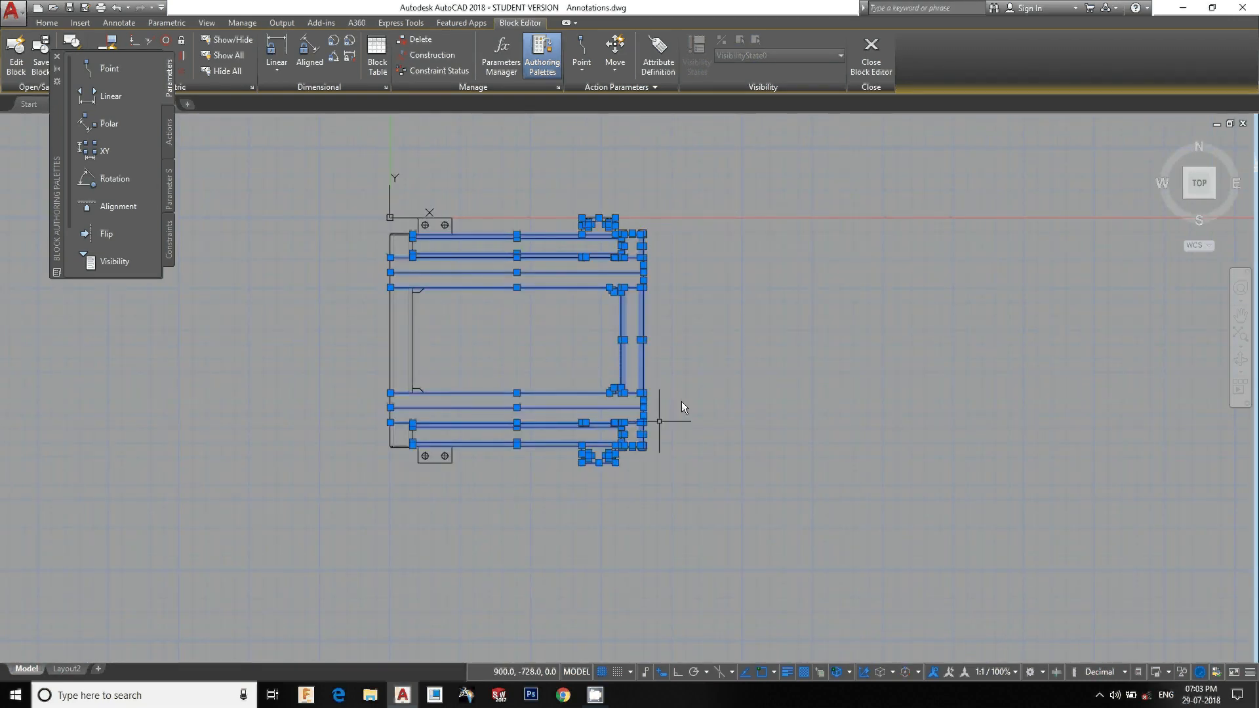
{"action": "key", "text": "Escape"}
Dimension the frame's overall width below it
{"action": "type", "text": "dli"}
{"action": "key", "text": "Return"}
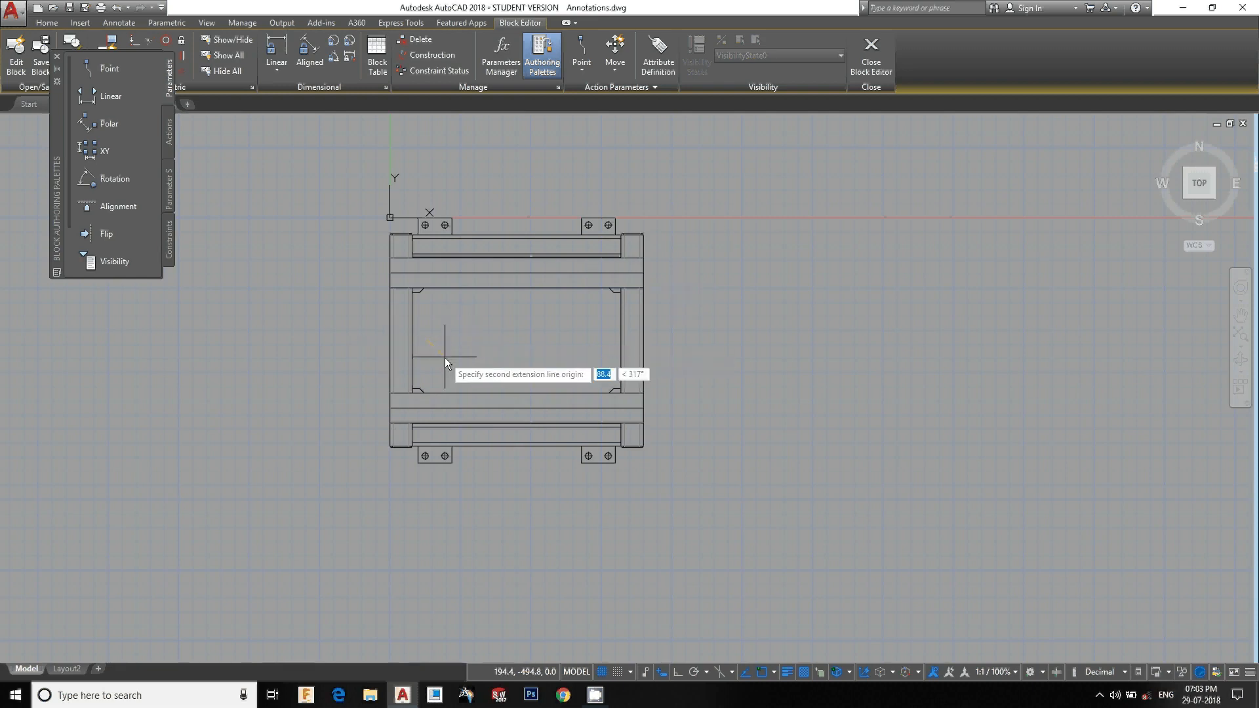
{"action": "left_click", "coordinate": [391, 337]}
{"action": "left_click", "coordinate": [642, 337]}
{"action": "left_click", "coordinate": [628, 520]}
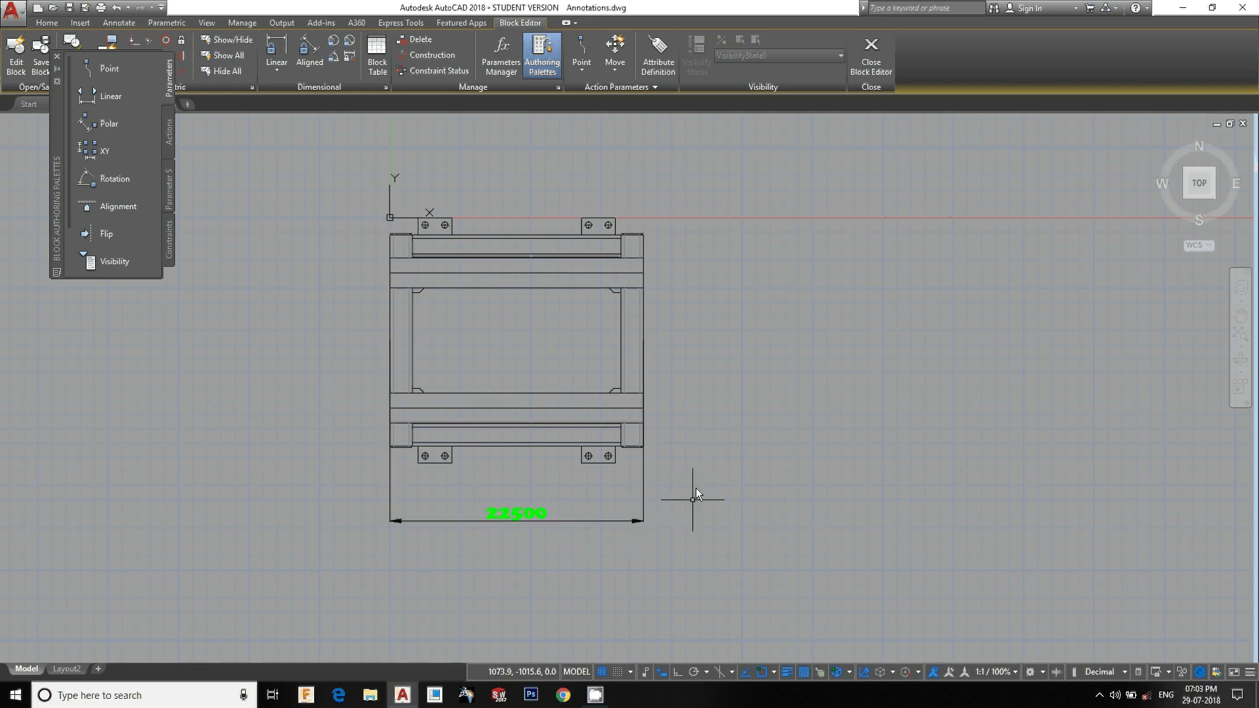
Select the width dimension and delete it
{"action": "left_click", "coordinate": [668, 577]}
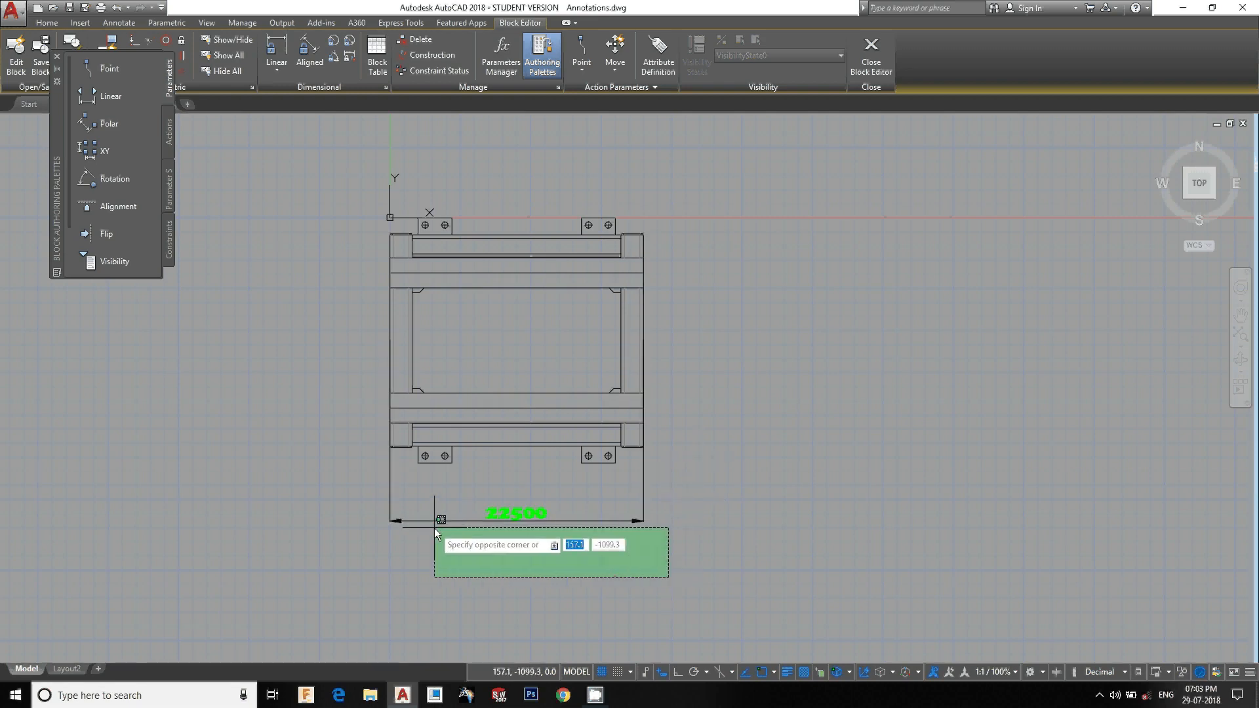
{"action": "left_click", "coordinate": [484, 549]}
{"action": "left_click", "coordinate": [530, 542]}
{"action": "left_click", "coordinate": [509, 503]}
{"action": "key", "text": "Delete"}
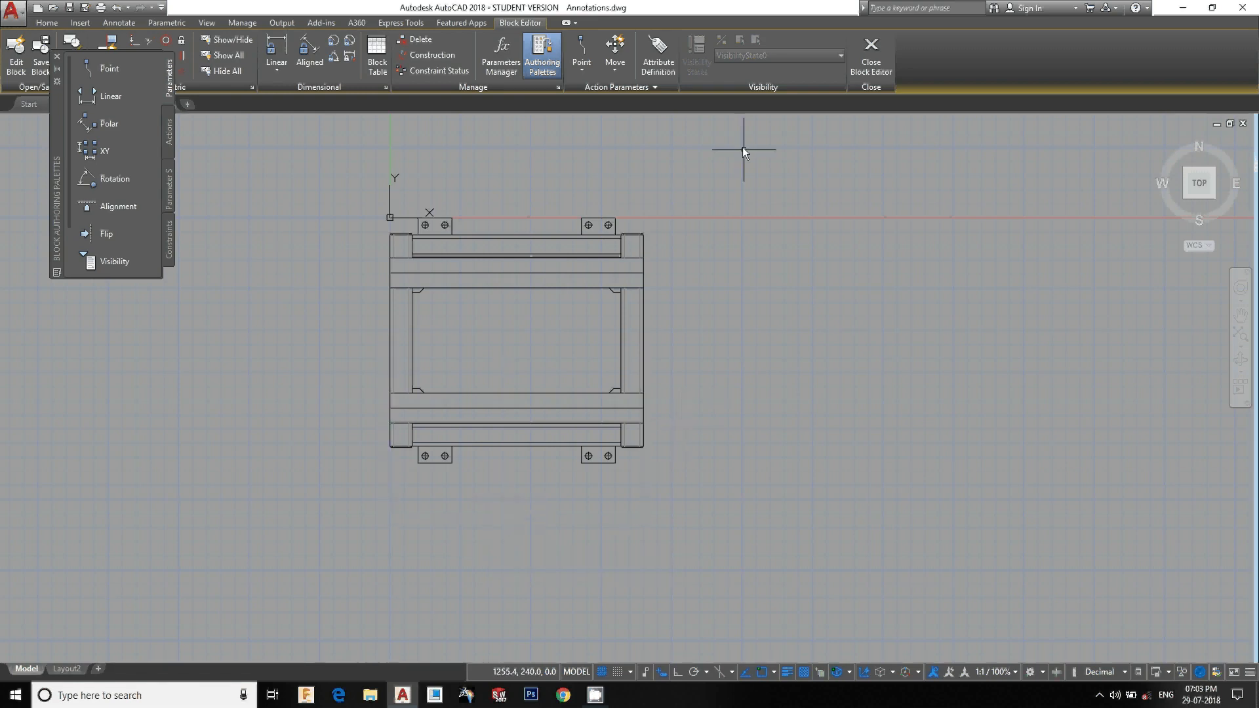
Draw a horizontal line 3000 long from the midpoint of the frame's left edge
{"action": "type", "text": "l"}
{"action": "key", "text": "Return"}
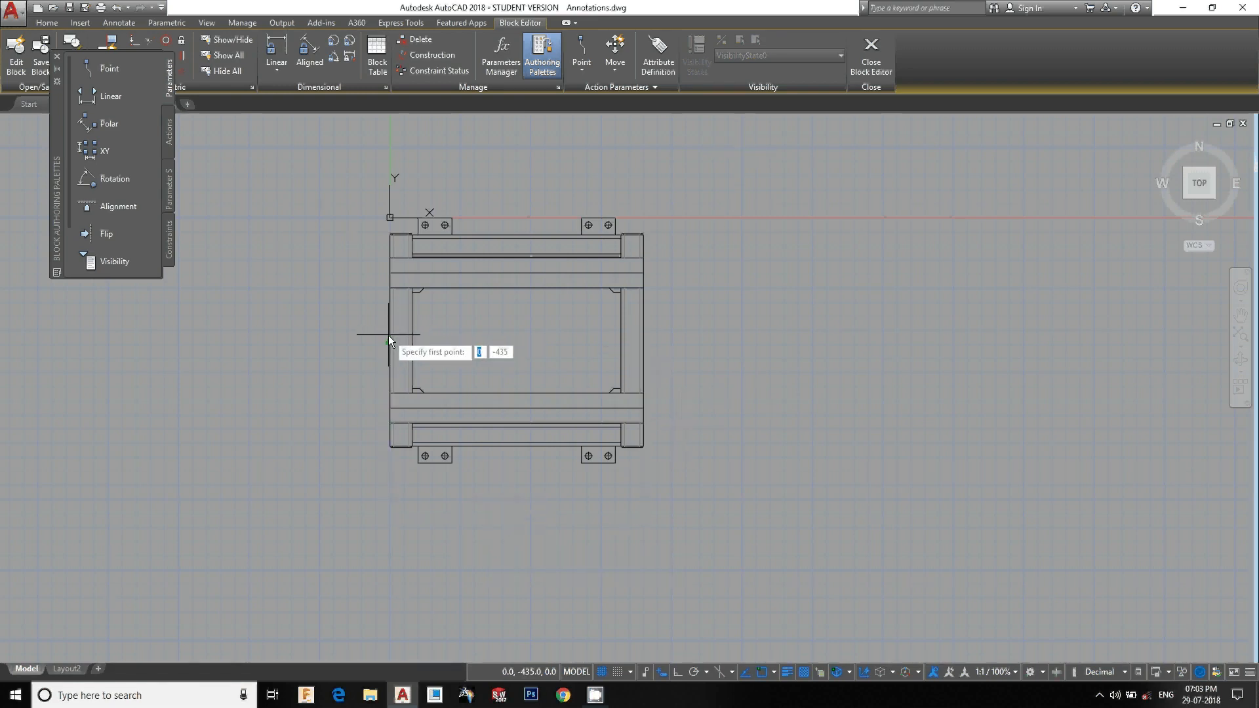
{"action": "left_click", "coordinate": [389, 342]}
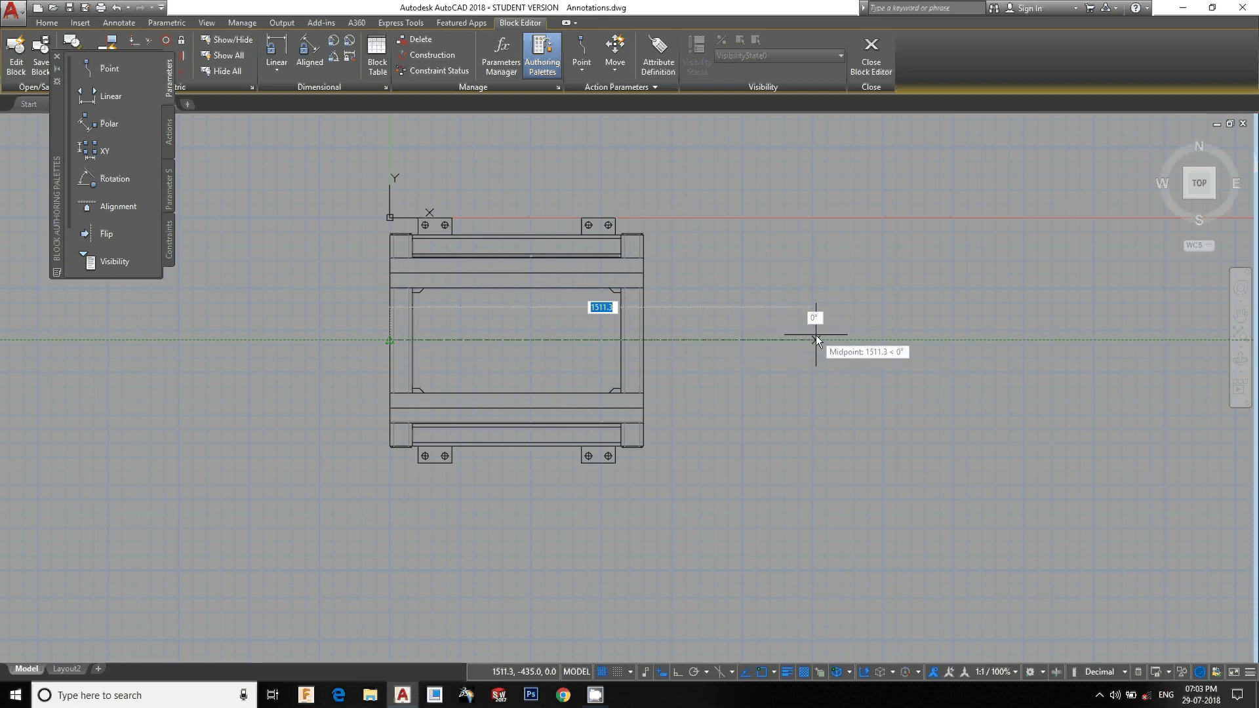
{"action": "type", "text": "3000"}
{"action": "key", "text": "Return"}
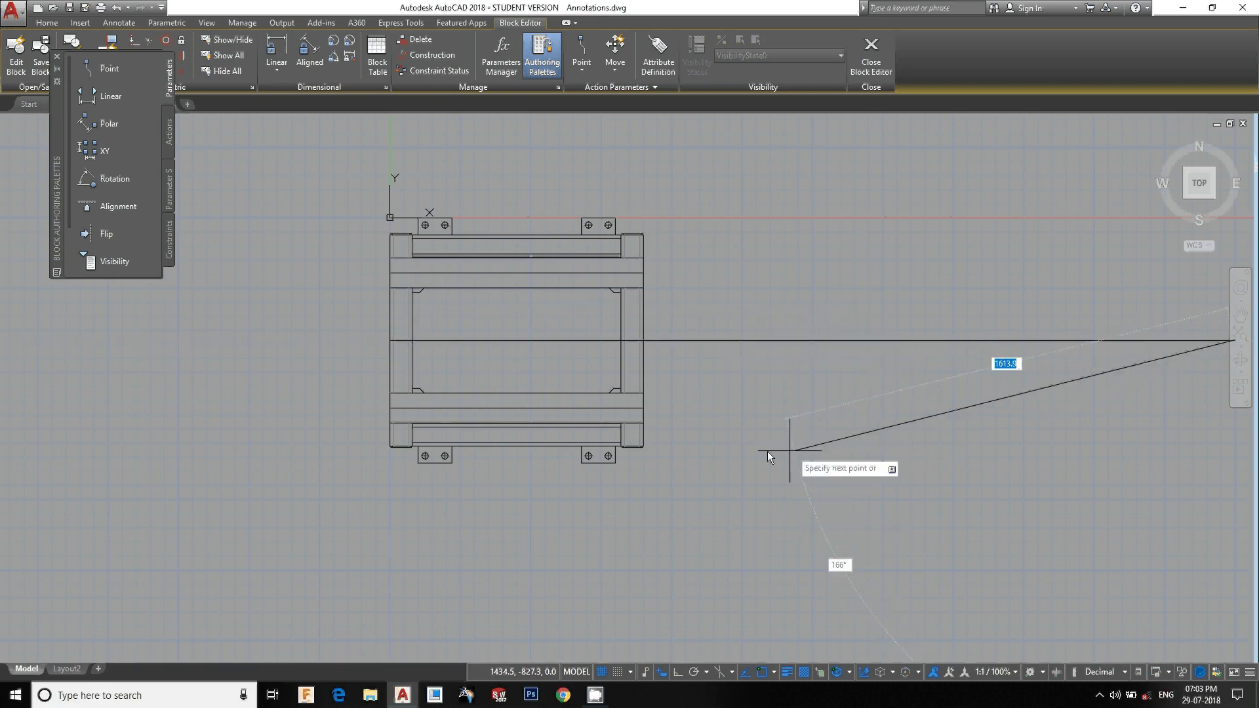
{"action": "middle_click_drag", "start_coordinate": [767, 451], "coordinate": [703, 446]}
{"action": "key", "text": "Escape"}
Select the frame's right-hand members and move them to the far end of the new line, lengthening the stand
{"action": "left_click", "coordinate": [683, 155]}
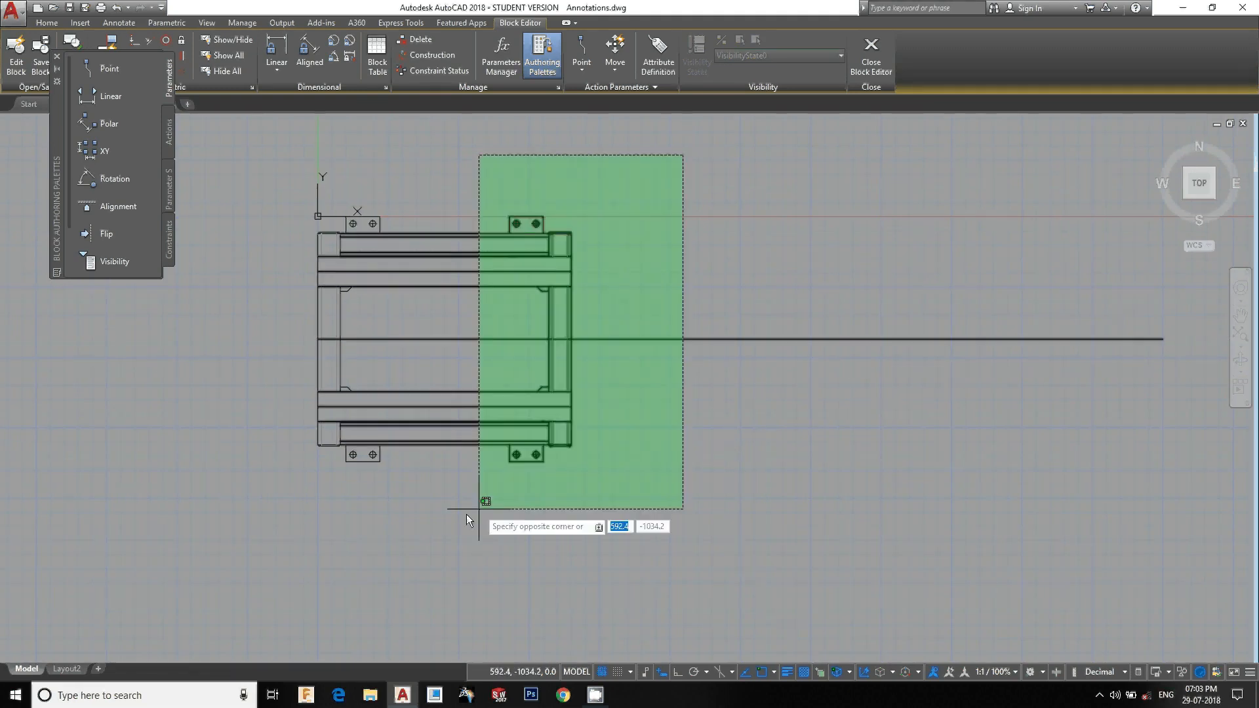
{"action": "left_click", "coordinate": [461, 517]}
{"action": "left_click", "coordinate": [834, 468]}
{"action": "left_click", "coordinate": [756, 238], "text": "shift"}
{"action": "type", "text": "m"}
{"action": "key", "text": "Return"}
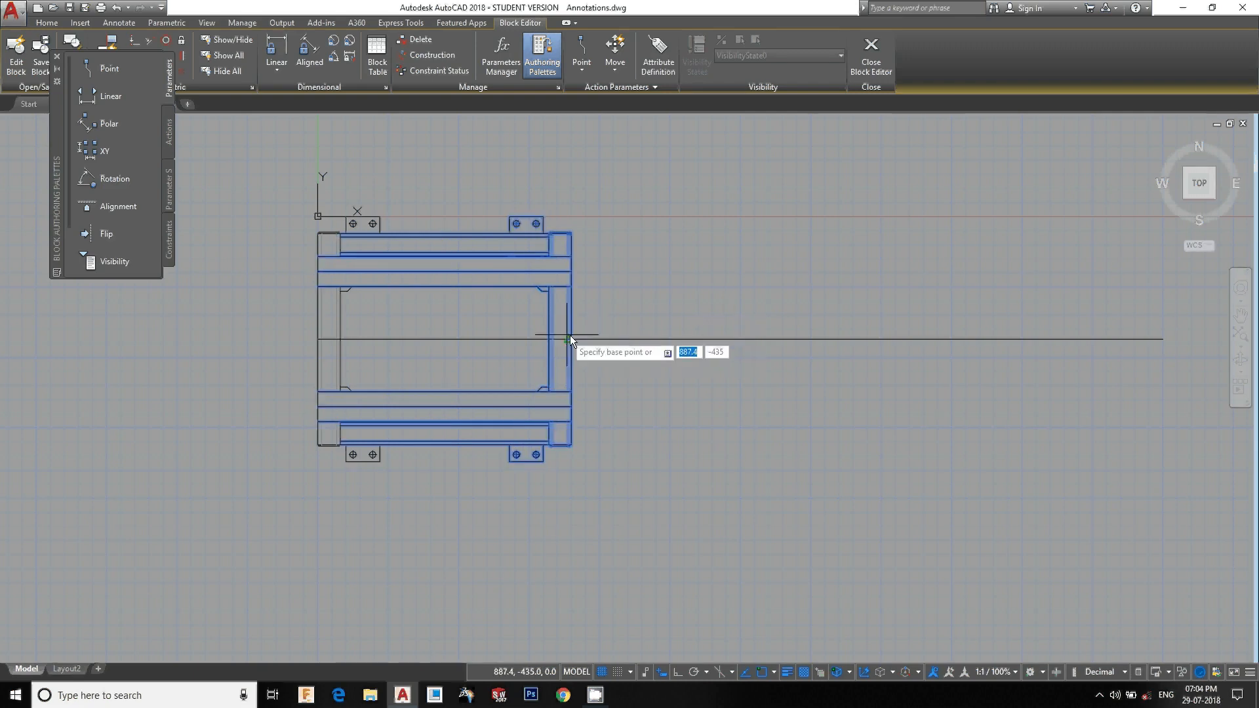
{"action": "left_click", "coordinate": [574, 339]}
{"action": "left_click", "coordinate": [1164, 339]}
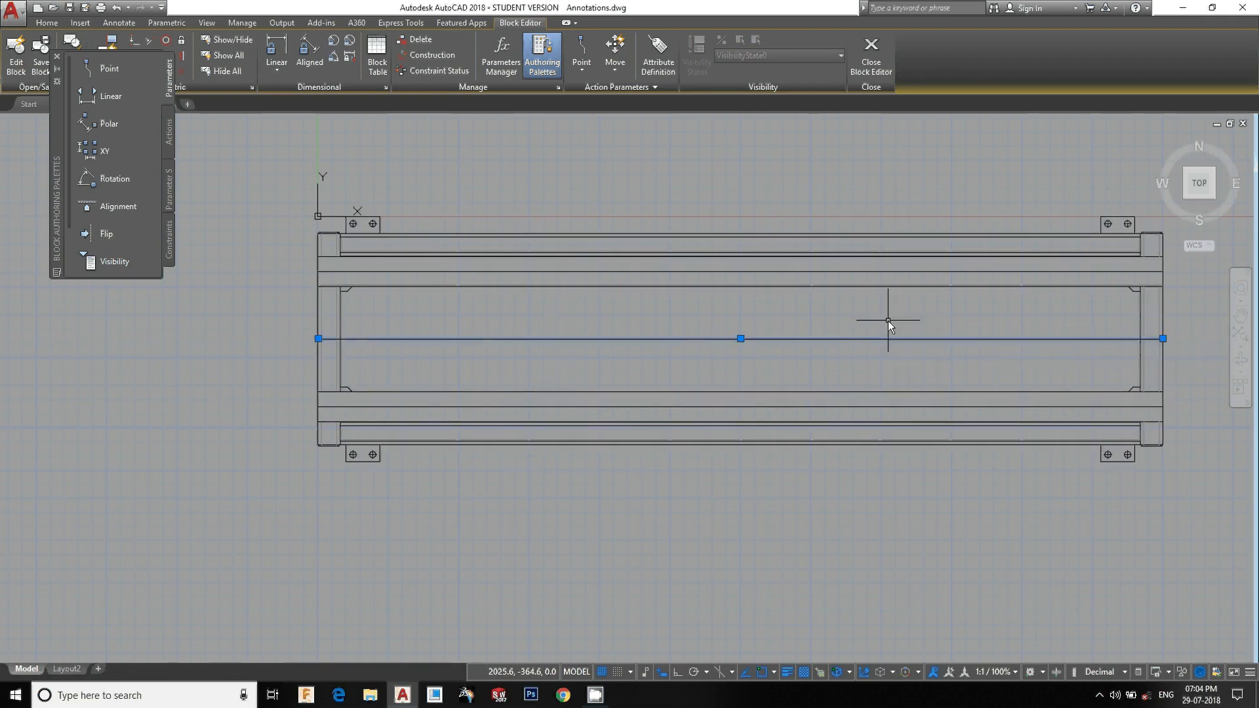
Close the Block Editor and save the changes to the stand block
{"action": "key", "text": "Escape"}
{"action": "scroll", "coordinate": [872, 330], "scroll_direction": "down", "scroll_amount": 1}
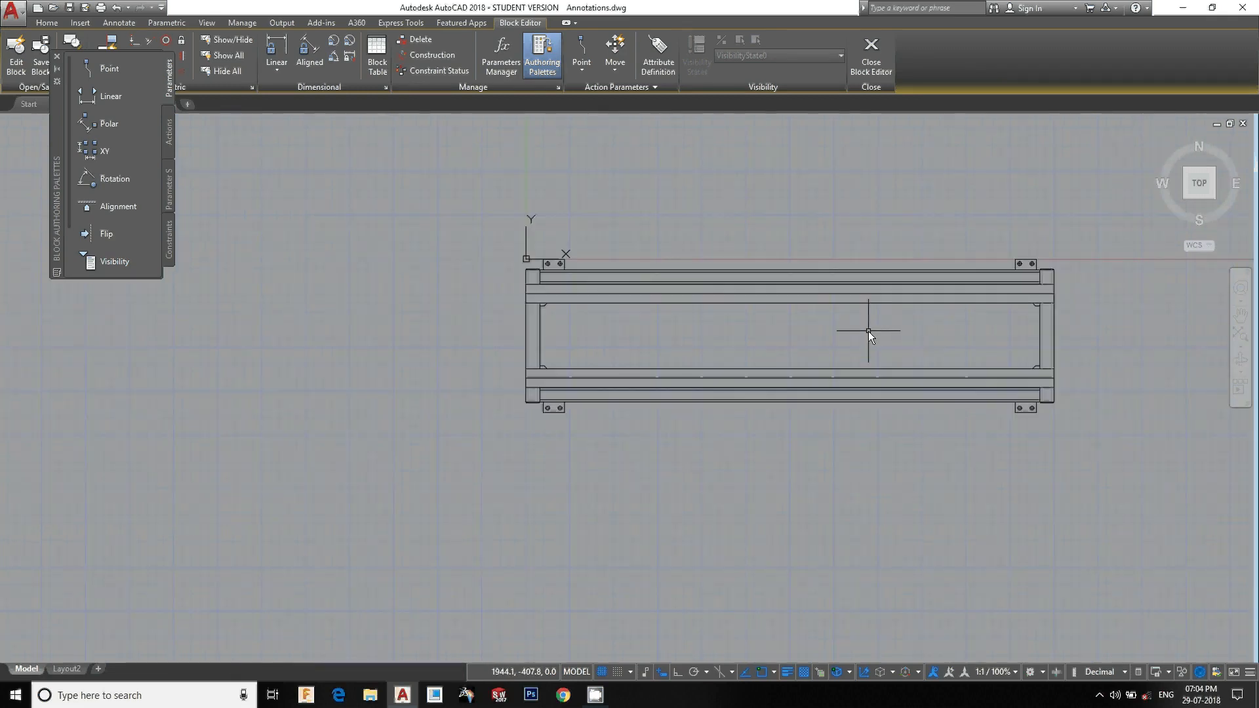
{"action": "left_click", "coordinate": [875, 67]}
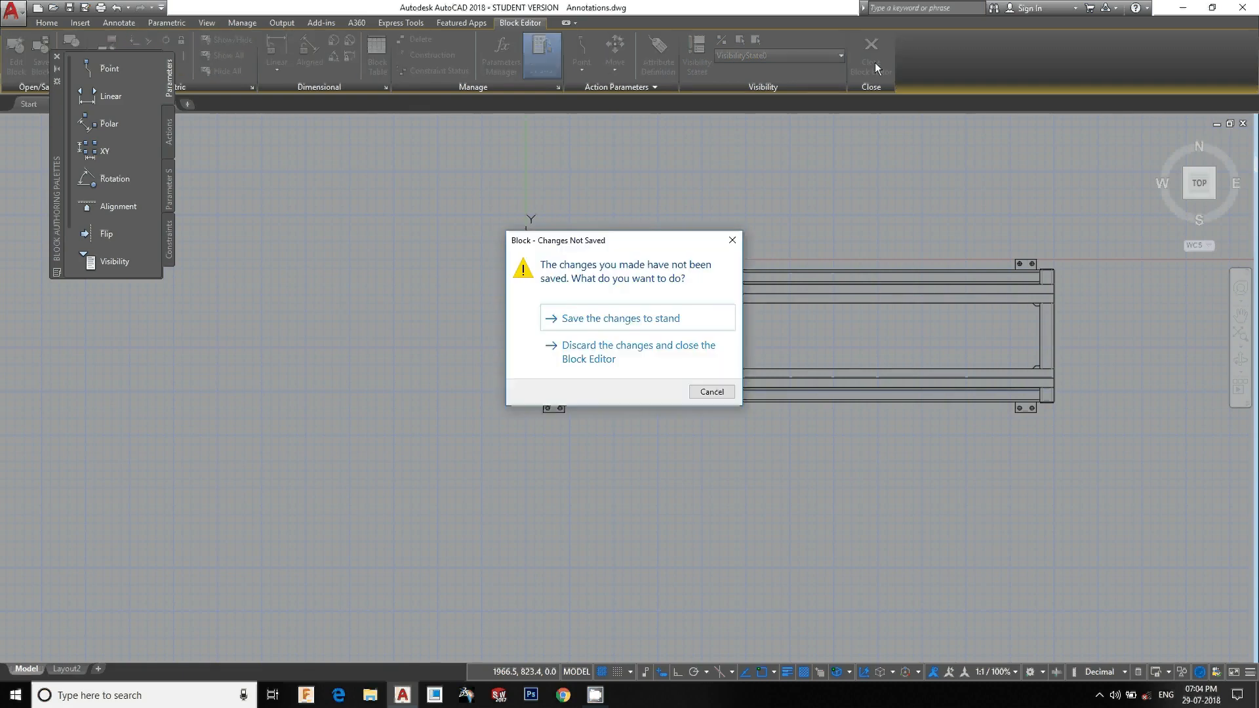
{"action": "left_click", "coordinate": [647, 320]}
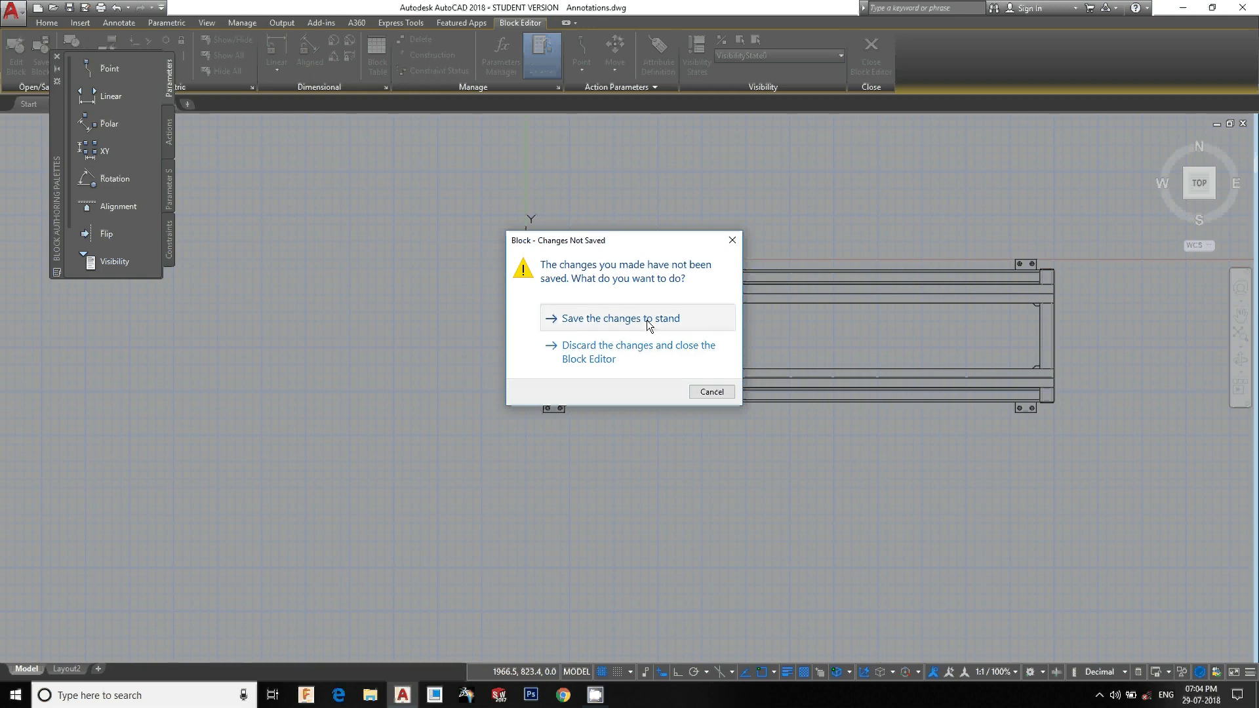
{"action": "scroll", "coordinate": [653, 354], "scroll_direction": "down", "scroll_amount": 3}
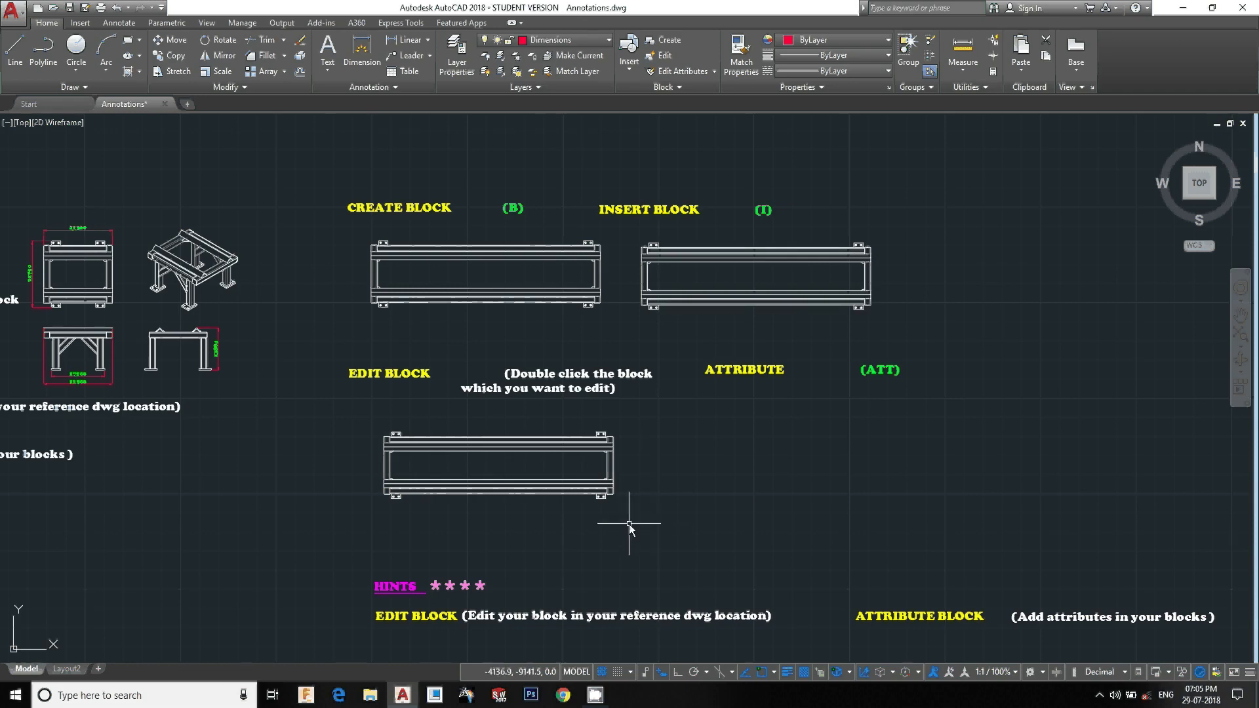
Create an attribute definition with tag STANDNO and default value No.1
{"action": "middle_click_drag", "start_coordinate": [695, 547], "coordinate": [641, 537]}
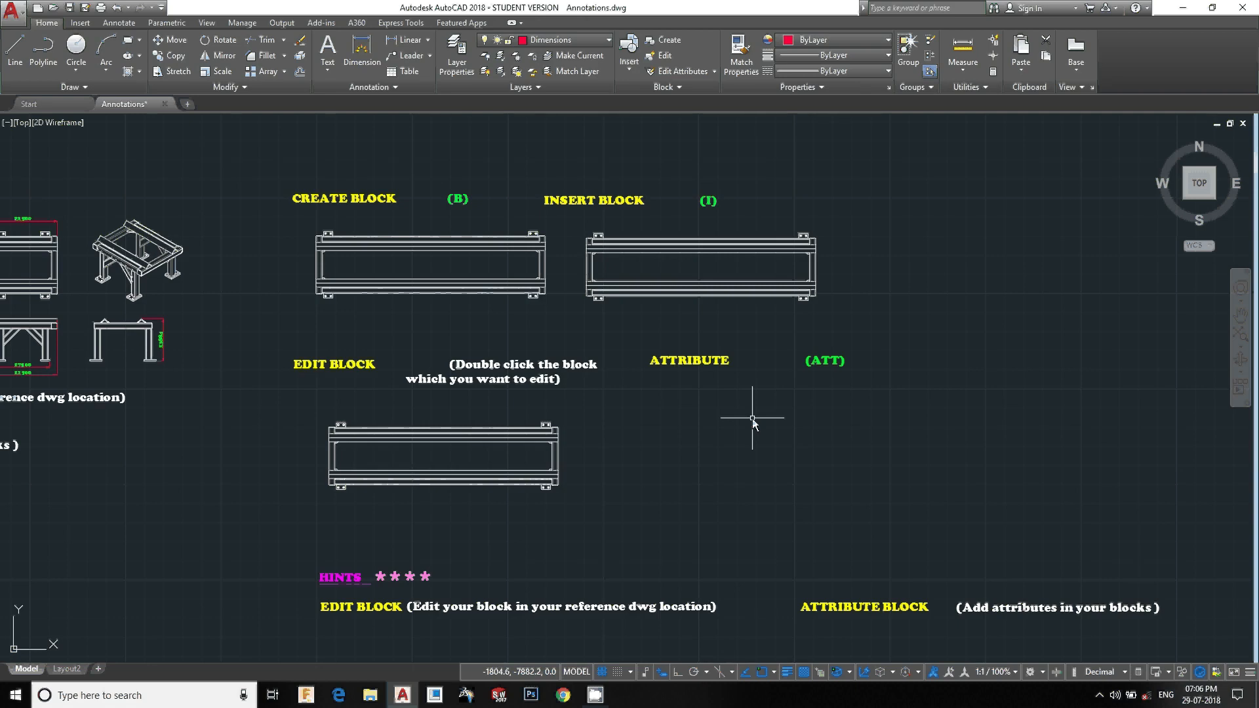
{"action": "type", "text": "att"}
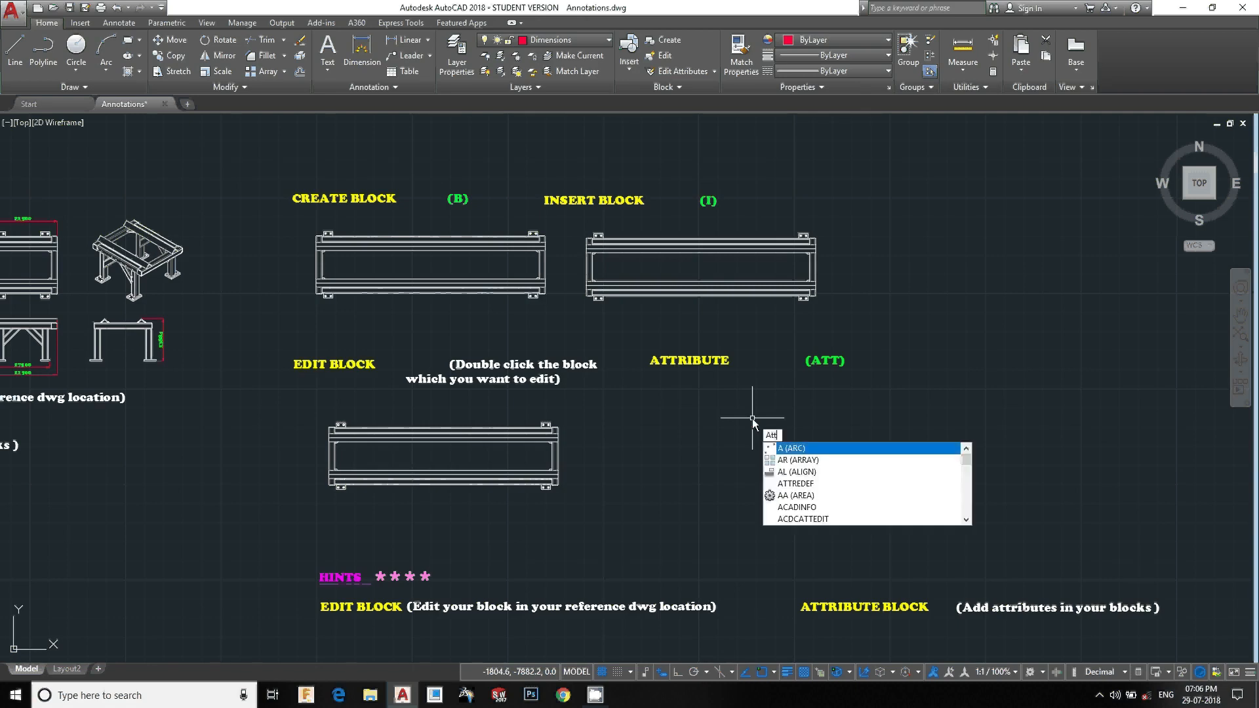
{"action": "key", "text": "Return"}
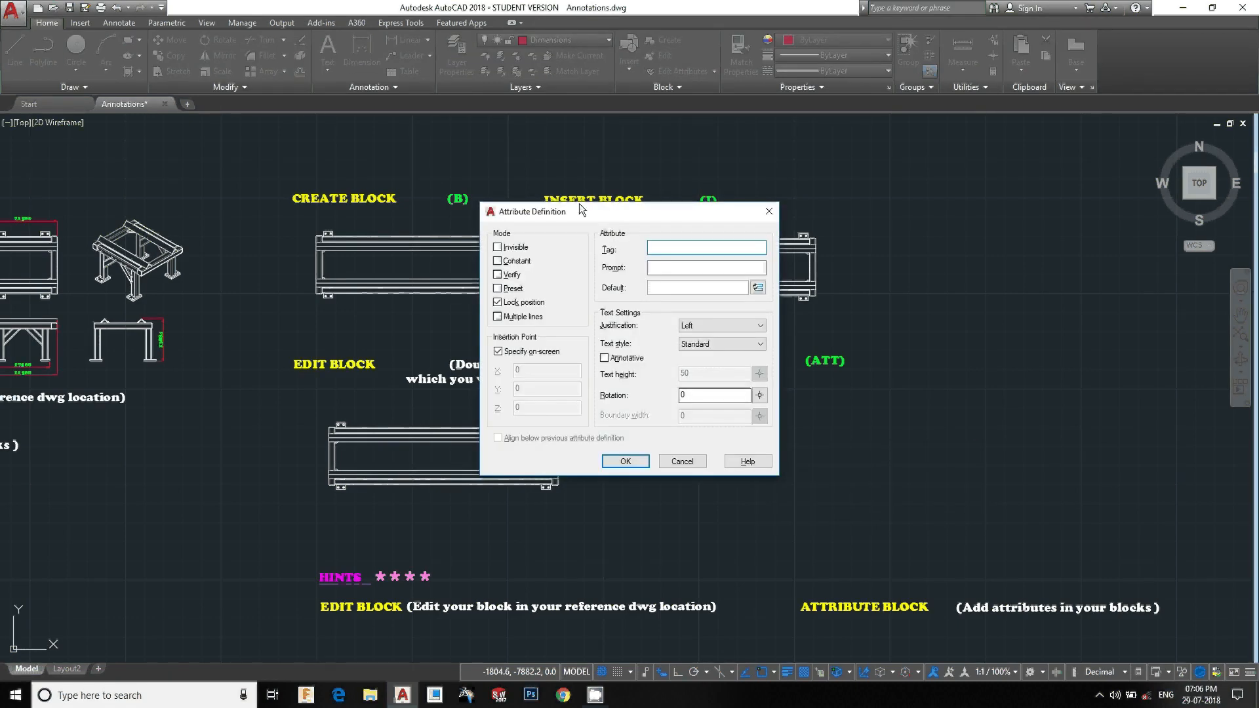
{"action": "left_click_drag", "start_coordinate": [577, 206], "coordinate": [833, 206]}
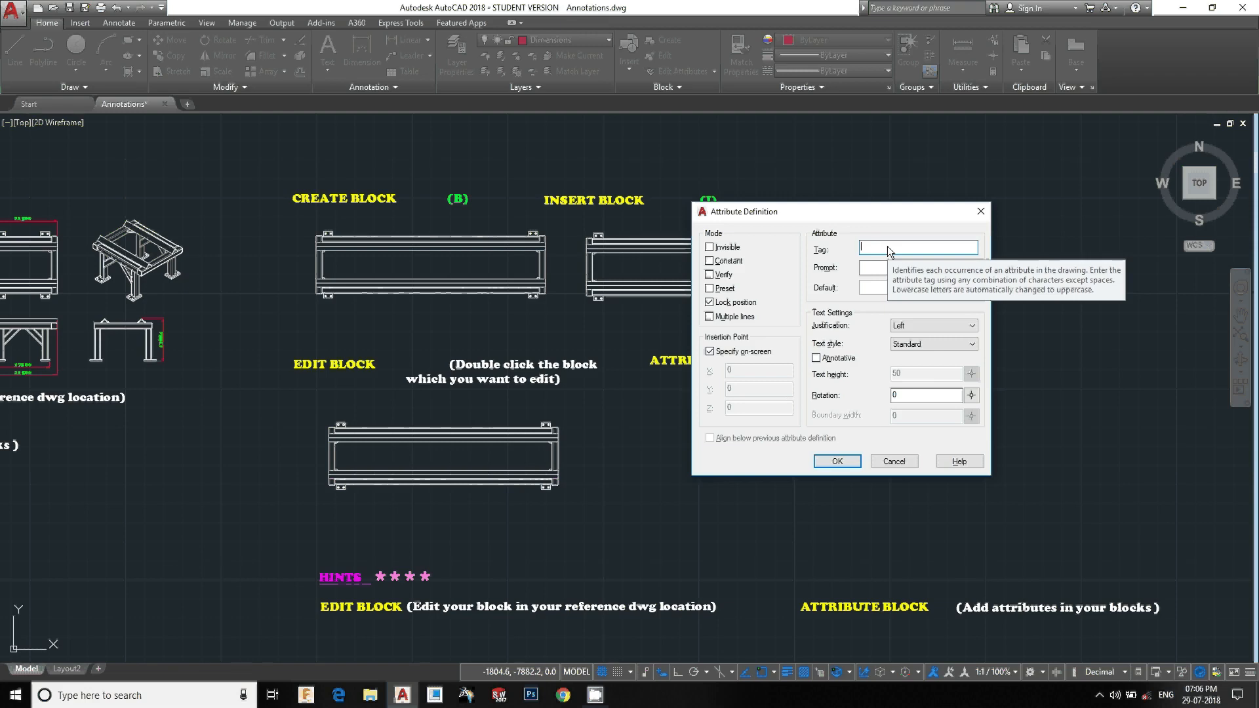
{"action": "type", "text": "sat"}
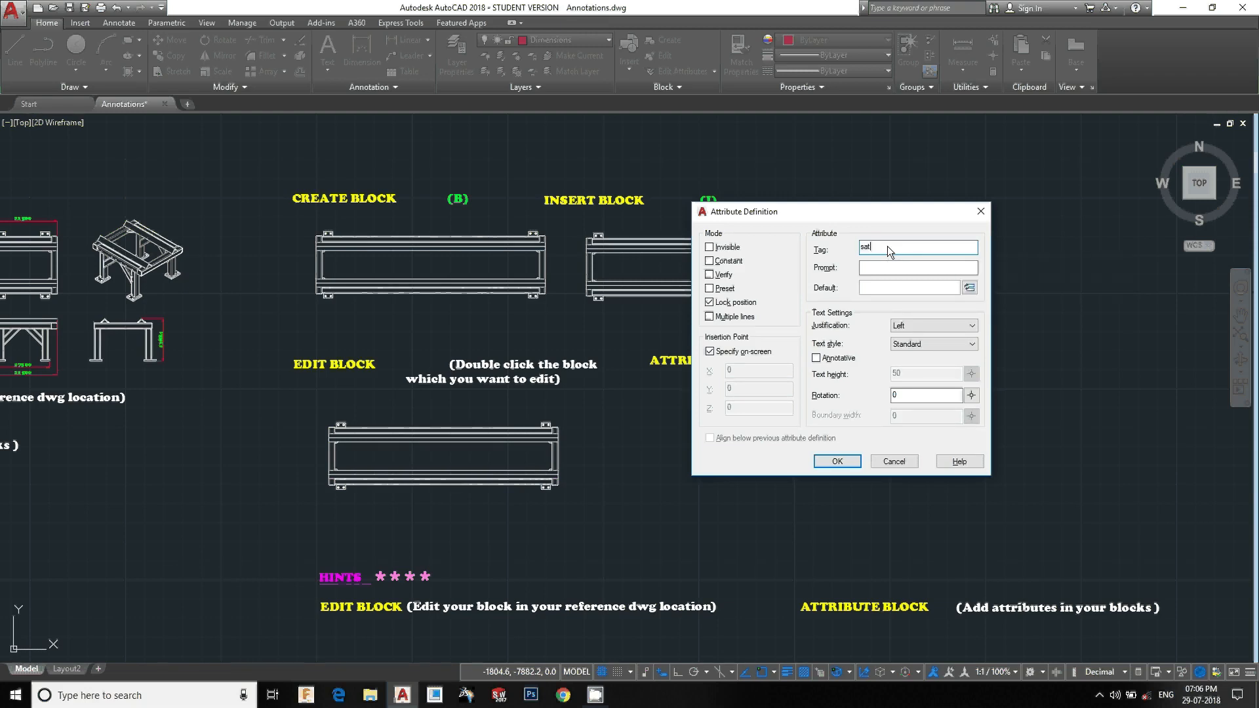
{"action": "type", "text": "S"}
{"action": "key", "text": "BackSpace"}
{"action": "key", "text": "BackSpace"}
{"action": "type", "text": "TAND N"}
{"action": "left_click", "coordinate": [870, 290]}
{"action": "type", "text": "No.1"}
{"action": "left_click", "coordinate": [888, 247]}
{"action": "key", "text": "BackSpace"}
{"action": "left_click", "coordinate": [833, 462]}
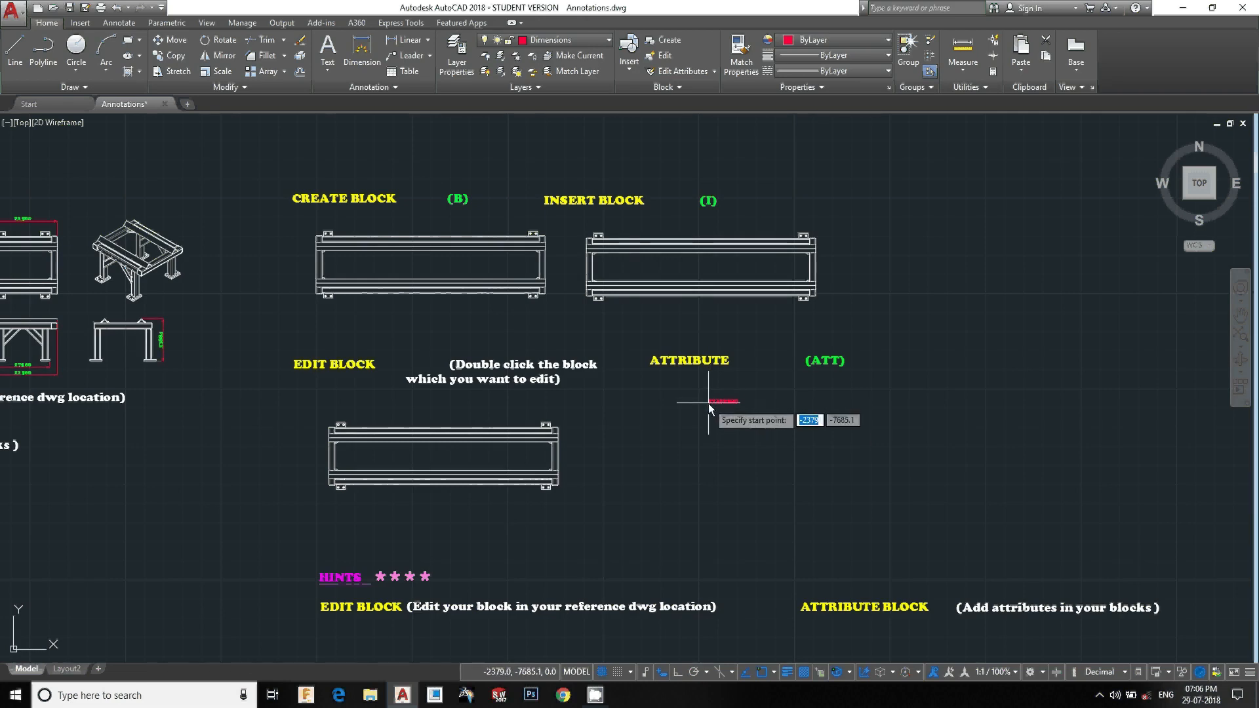
Place the attribute text below the ATTRIBUTE heading
{"action": "scroll", "coordinate": [708, 404], "scroll_direction": "up", "scroll_amount": 6}
{"action": "mouse_move", "coordinate": [712, 403]}
{"action": "middle_mouse_down"}
{"action": "mouse_move", "coordinate": [490, 419]}
{"action": "mouse_move", "coordinate": [508, 412]}
{"action": "middle_mouse_up"}
{"action": "scroll", "coordinate": [509, 412], "scroll_direction": "down", "scroll_amount": 2}
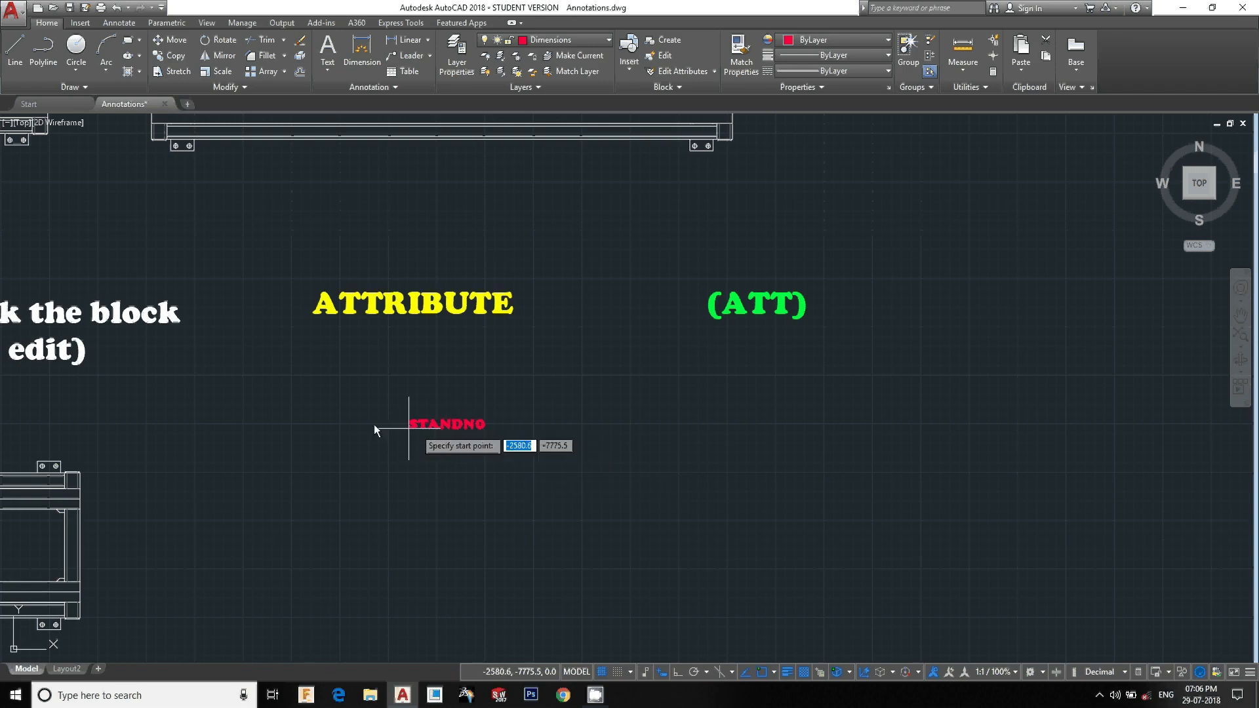
{"action": "left_click", "coordinate": [458, 427]}
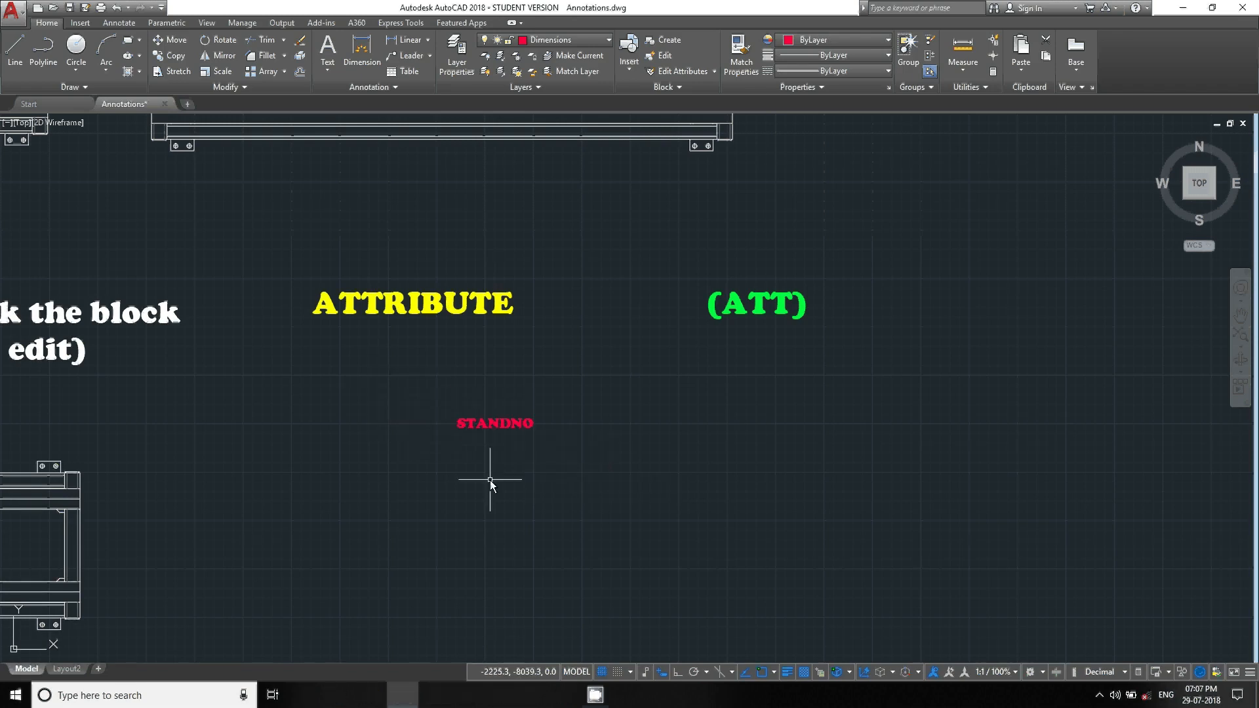
Edit the placed attribute definition and change its tag to 1
{"action": "left_click", "coordinate": [495, 424]}
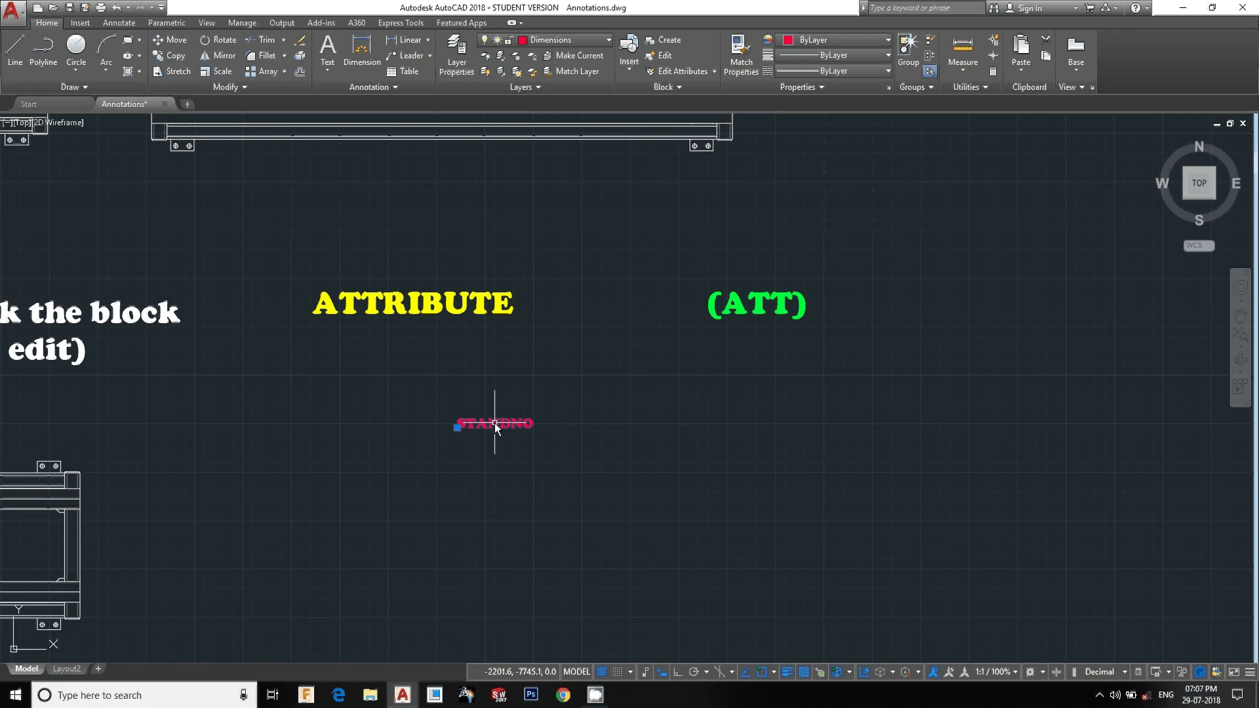
{"action": "double_click", "coordinate": [495, 423]}
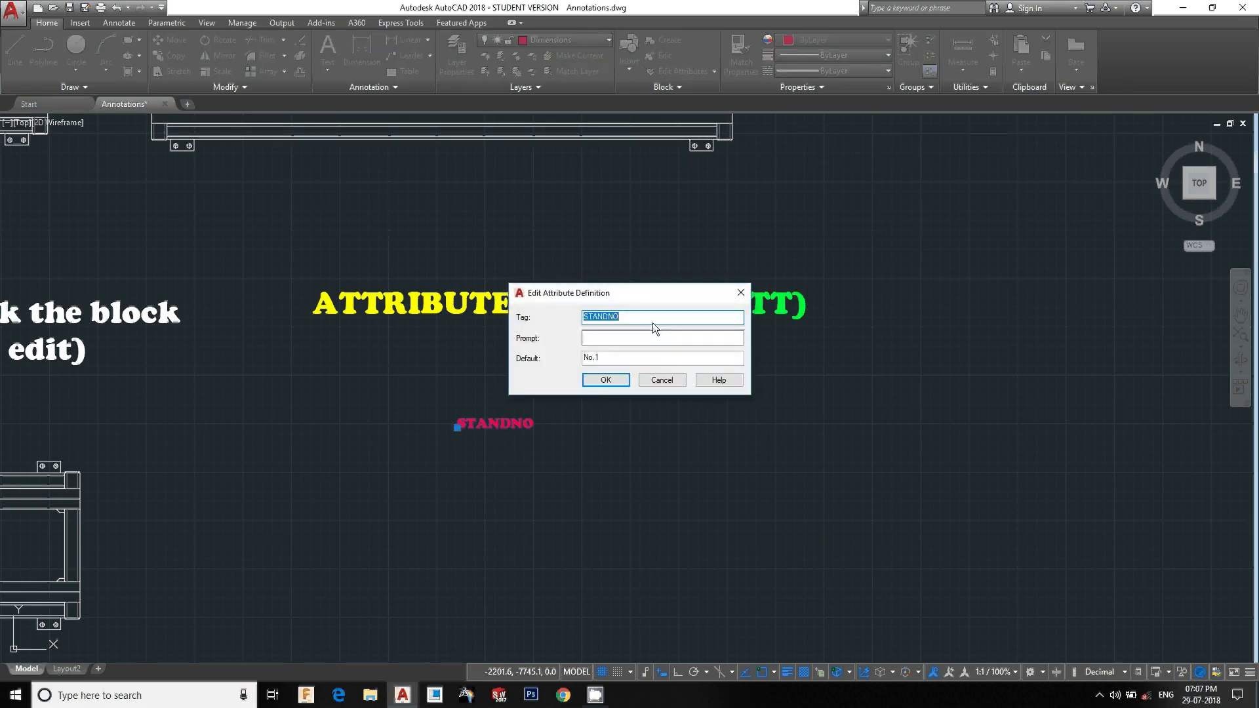
{"action": "type", "text": "1"}
{"action": "left_click", "coordinate": [607, 382]}
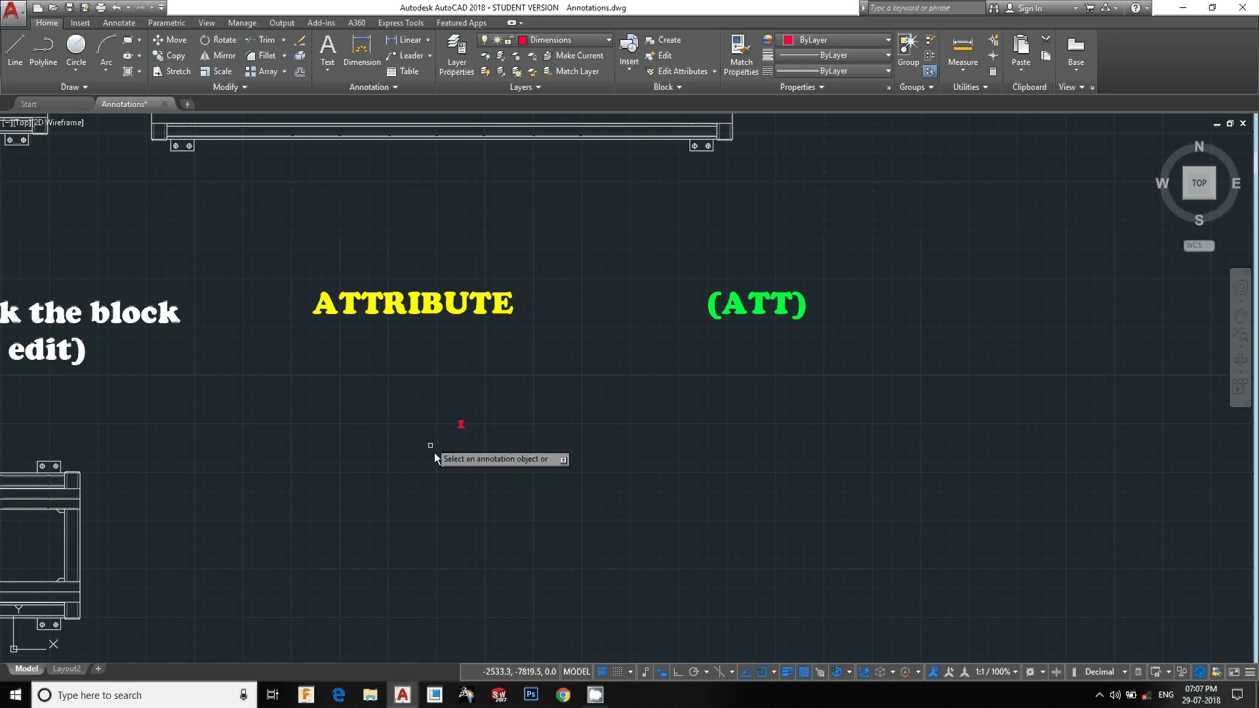
Scale the attribute definition by a factor of 5
{"action": "key", "text": "Escape"}
{"action": "left_click_drag", "start_coordinate": [484, 443], "coordinate": [390, 373]}
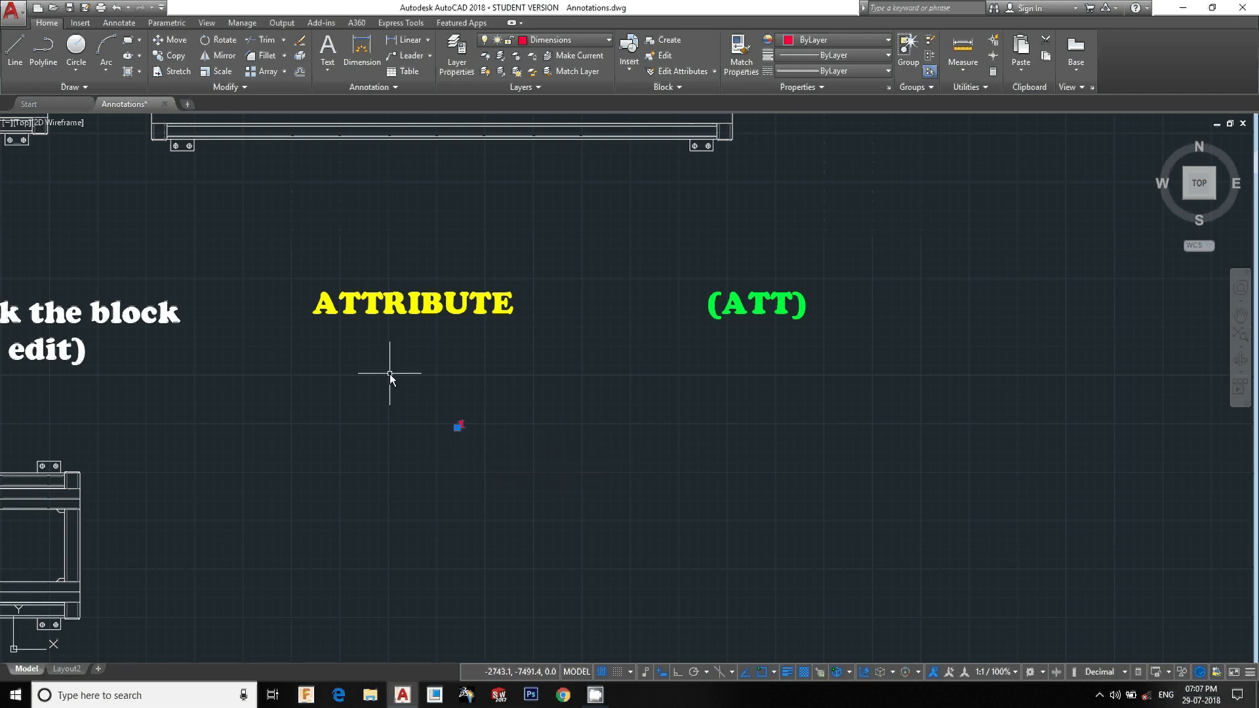
{"action": "type", "text": "sc"}
{"action": "key", "text": "Return"}
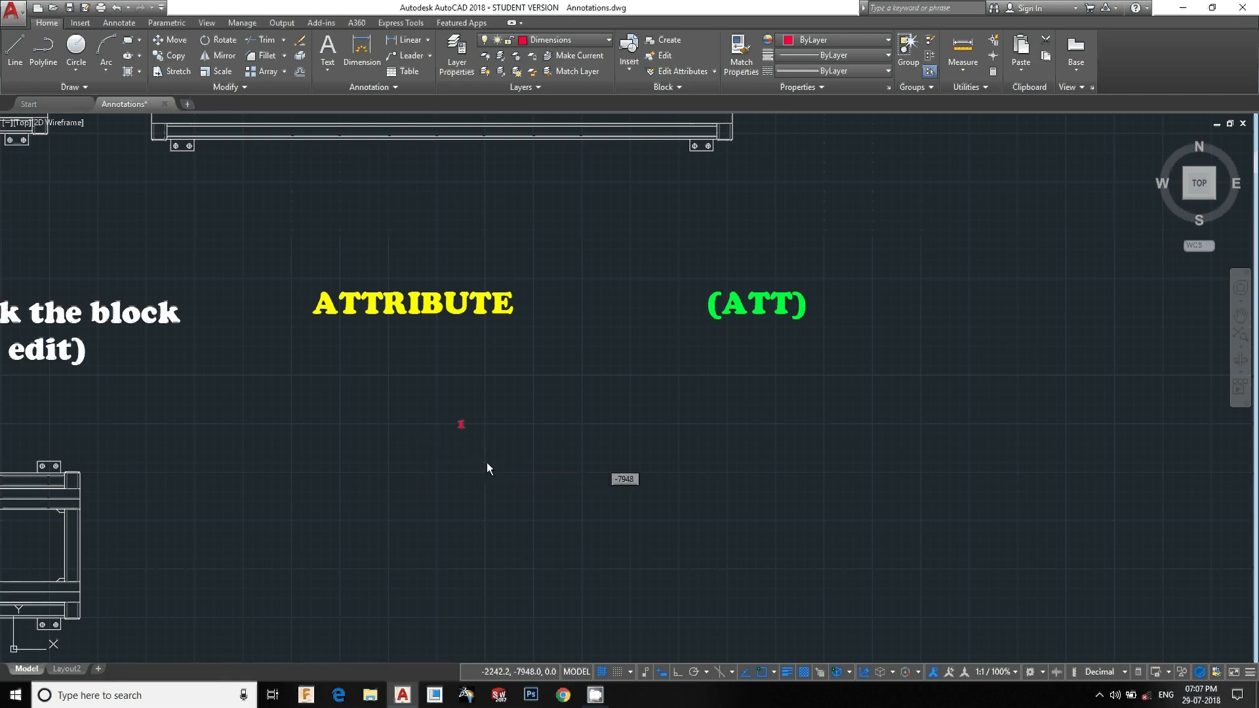
{"action": "left_click", "coordinate": [487, 463]}
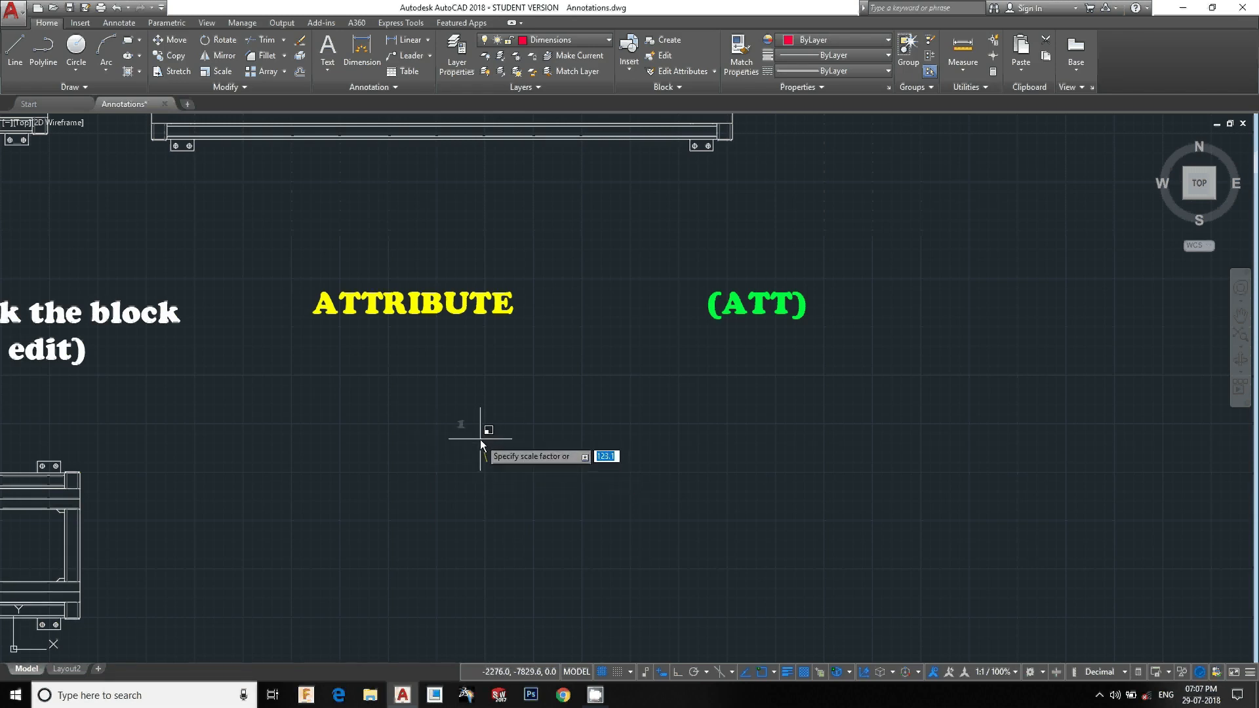
{"action": "scroll", "coordinate": [480, 439], "scroll_direction": "down", "scroll_amount": 3}
{"action": "type", "text": "5"}
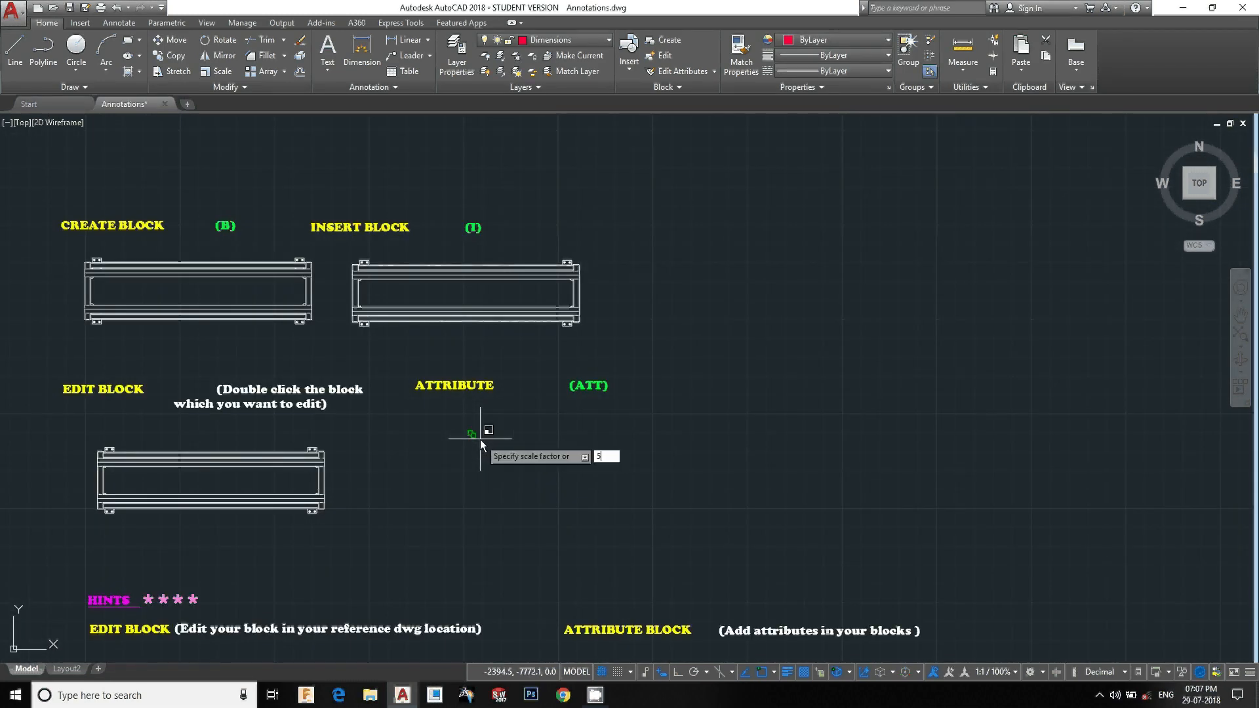
{"action": "key", "text": "Return"}
Move the enlarged attribute definition to just below the ATTRIBUTE heading
{"action": "scroll", "coordinate": [454, 409], "scroll_direction": "up", "scroll_amount": 4}
{"action": "left_click", "coordinate": [466, 319]}
{"action": "left_click", "coordinate": [319, 315]}
{"action": "key", "text": "m"}
{"action": "key", "text": "Return"}
{"action": "left_click", "coordinate": [661, 453]}
{"action": "middle_click_drag", "start_coordinate": [808, 586], "coordinate": [846, 439]}
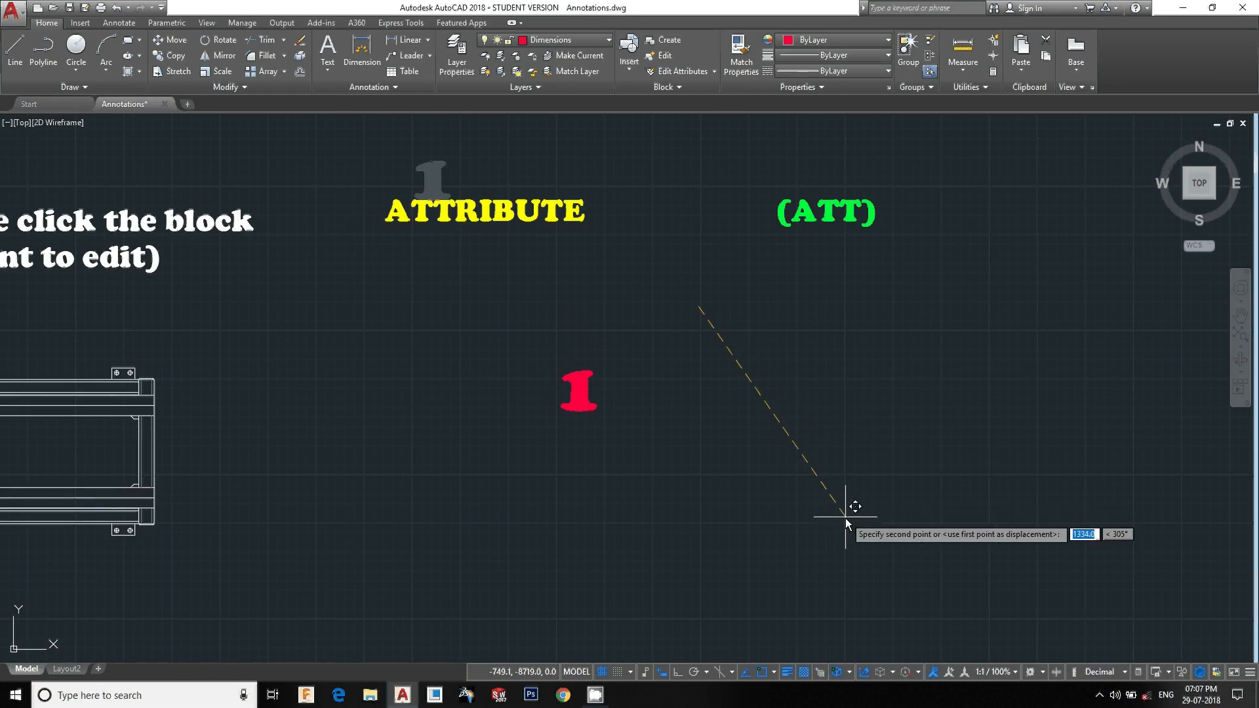
{"action": "left_click", "coordinate": [895, 549]}
Copy the attribute definition into the three stand blocks under CREATE BLOCK, INSERT BLOCK and EDIT BLOCK
{"action": "middle_click_drag", "start_coordinate": [809, 543], "coordinate": [670, 536]}
{"action": "type", "text": "Co"}
{"action": "key", "text": "Return"}
{"action": "left_click", "coordinate": [615, 468]}
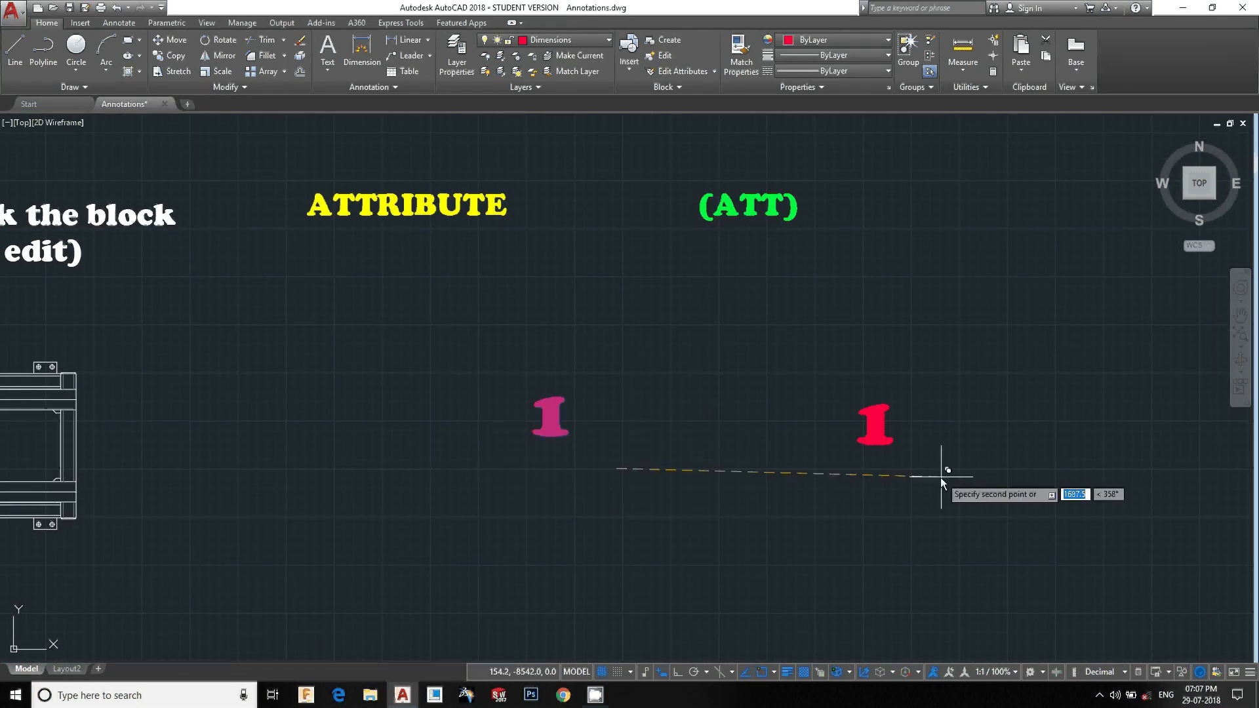
{"action": "scroll", "coordinate": [914, 473], "scroll_direction": "down", "scroll_amount": 4}
{"action": "middle_click_drag", "start_coordinate": [914, 473], "coordinate": [969, 474]}
{"action": "scroll", "coordinate": [578, 311], "scroll_direction": "up", "scroll_amount": 2}
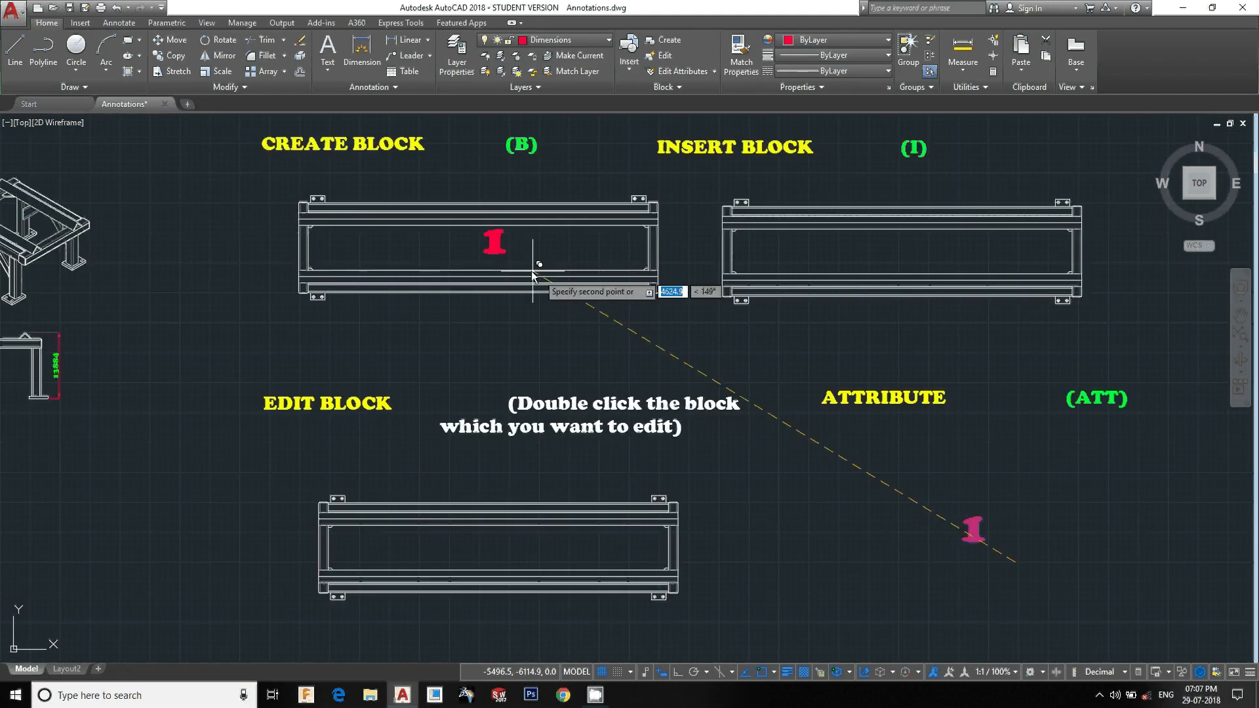
{"action": "left_click", "coordinate": [516, 282]}
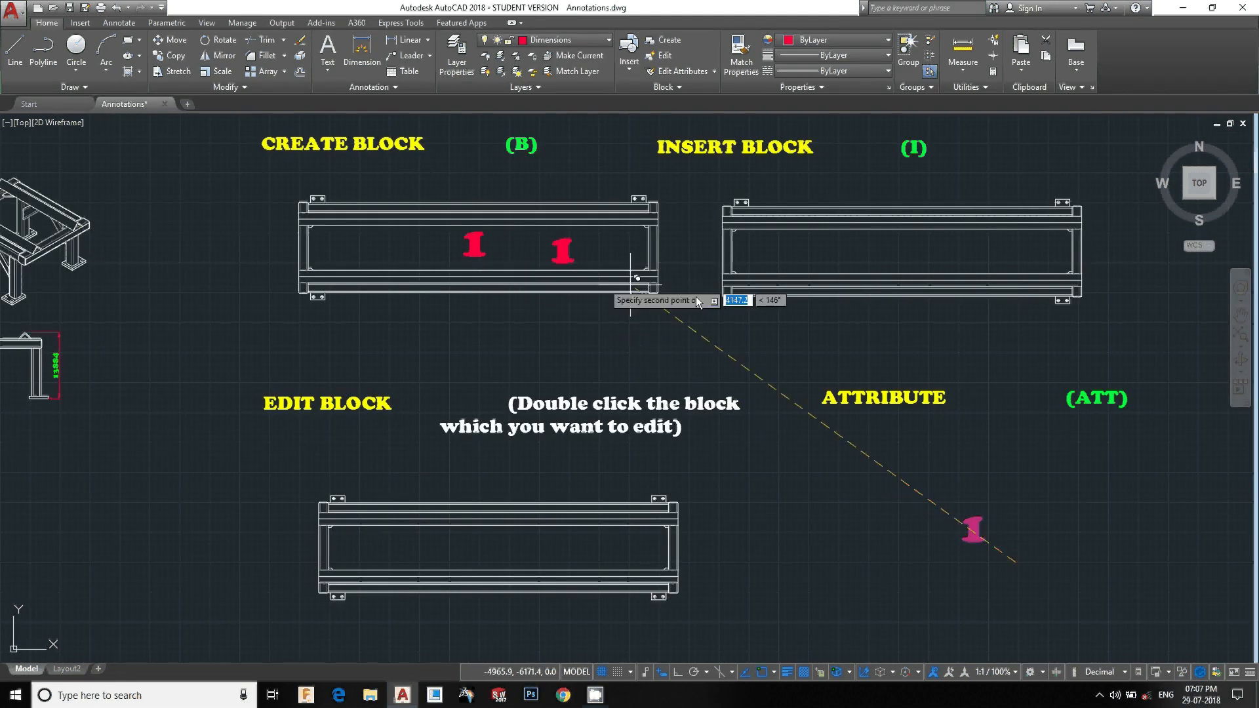
{"action": "left_click", "coordinate": [956, 280]}
{"action": "left_click", "coordinate": [536, 586]}
{"action": "key", "text": "Escape"}
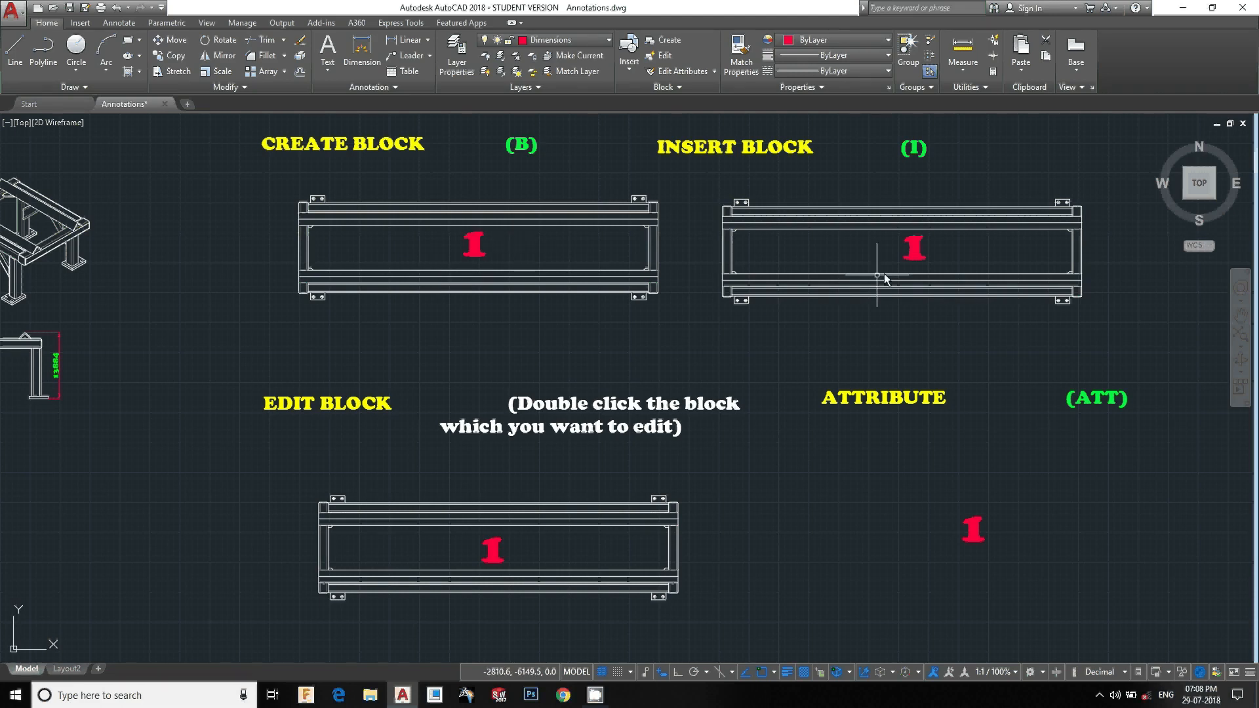
Change the tag of the attribute copy in the INSERT BLOCK stand to 2
{"action": "left_click", "coordinate": [918, 242]}
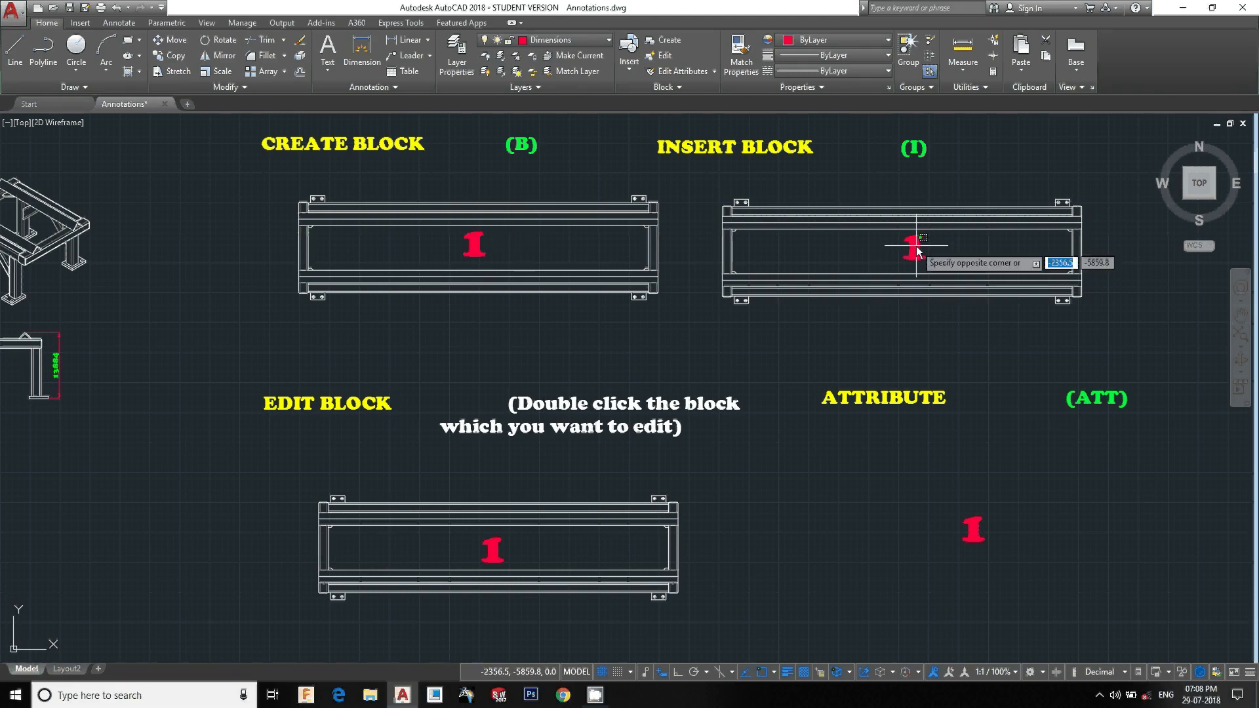
{"action": "scroll", "coordinate": [971, 286], "scroll_direction": "up", "scroll_amount": 2}
{"action": "double_click", "coordinate": [868, 243]}
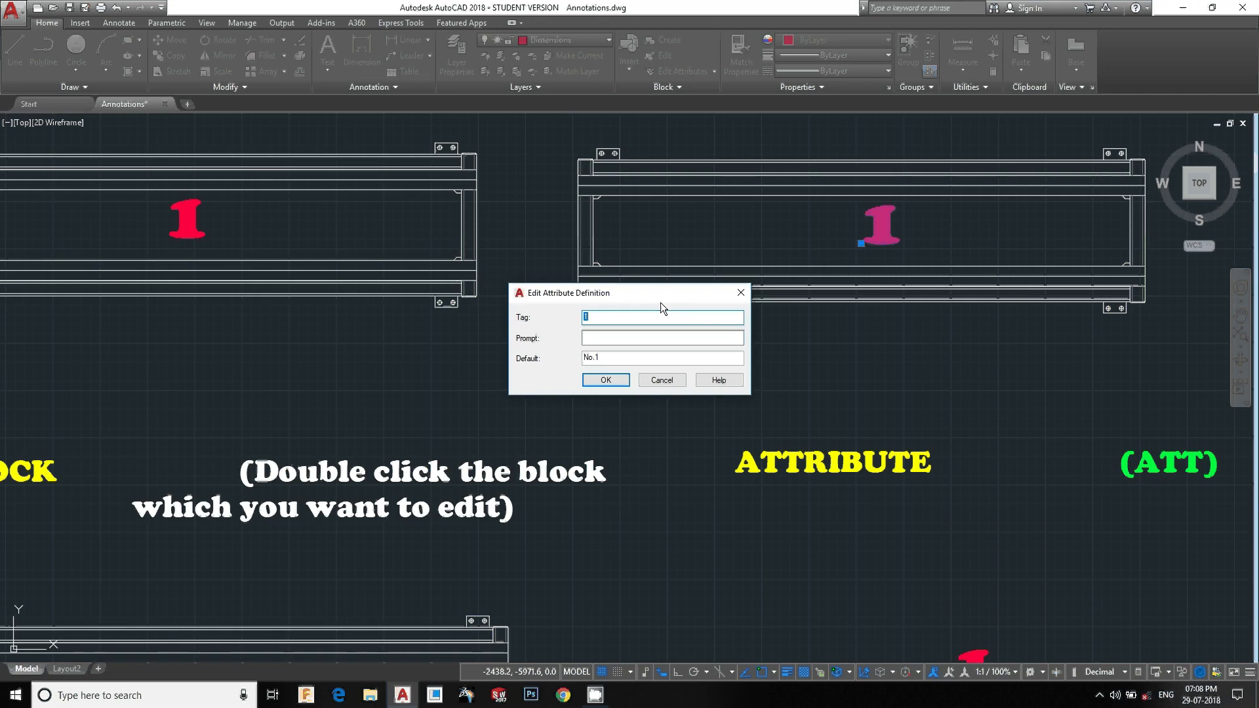
{"action": "type", "text": "2"}
{"action": "left_click", "coordinate": [606, 380]}
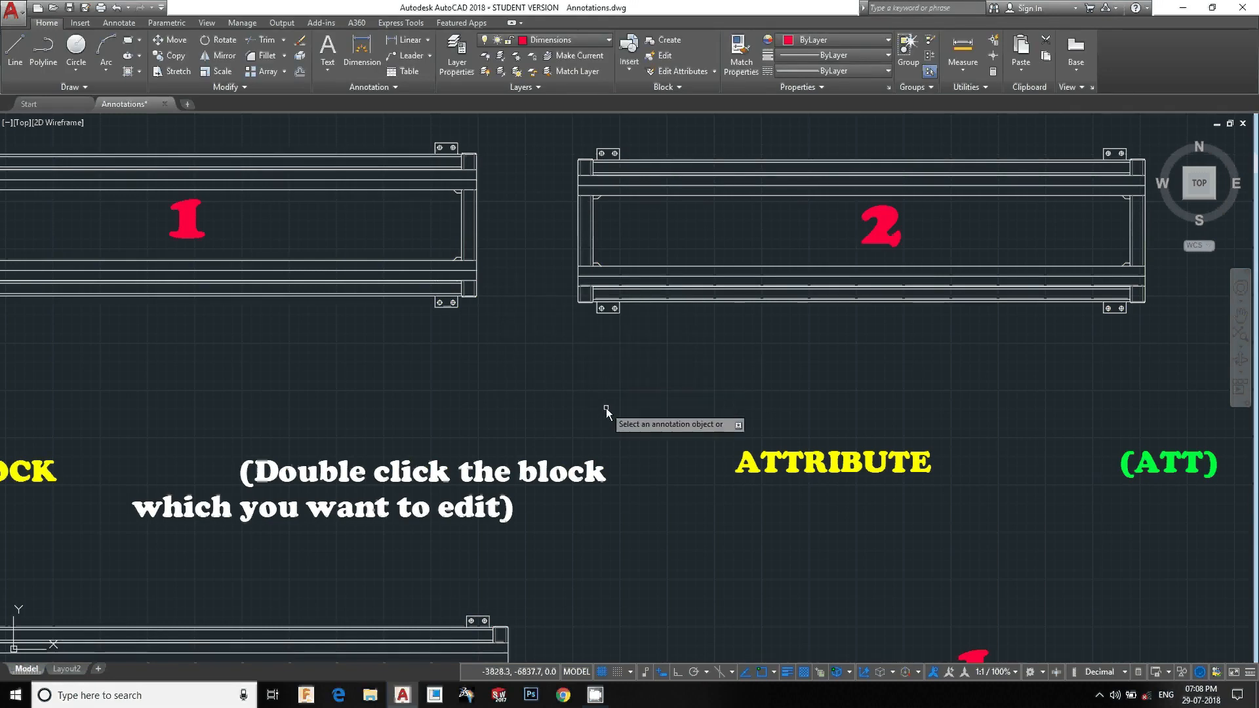
Change the tag of the attribute copy in the EDIT BLOCK stand to 3
{"action": "scroll", "coordinate": [605, 408], "scroll_direction": "down", "scroll_amount": 3}
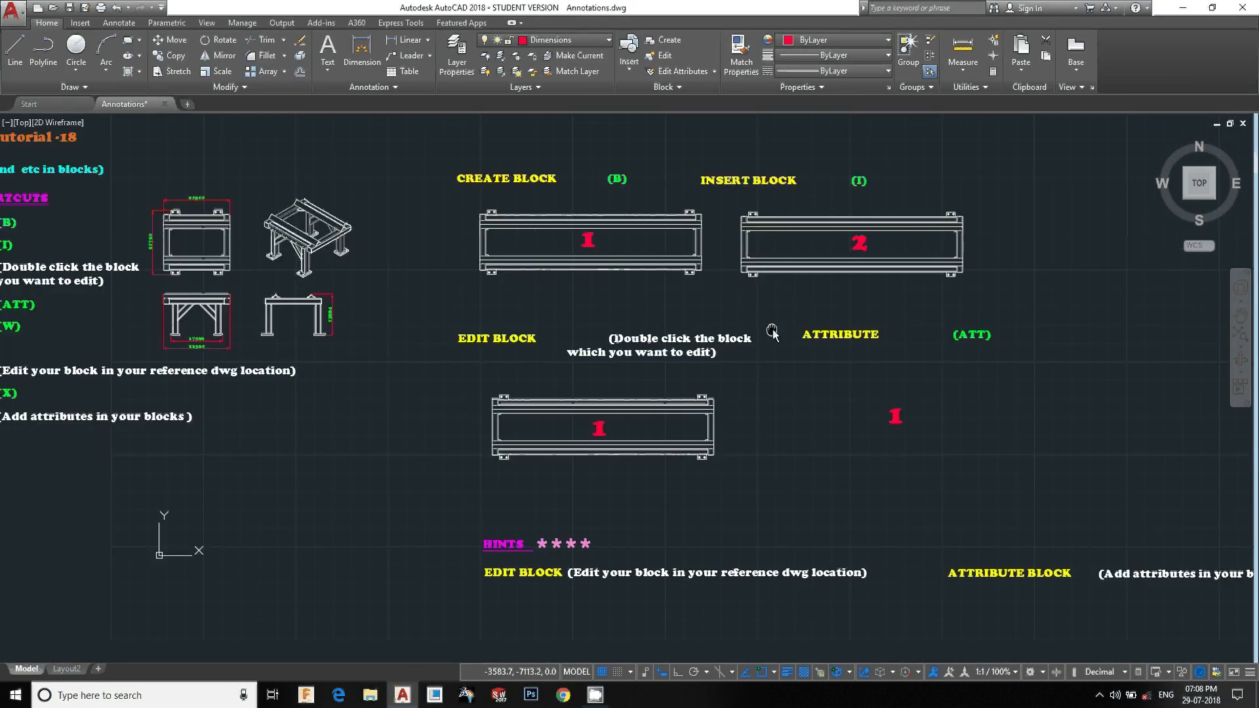
{"action": "left_click", "coordinate": [597, 427]}
{"action": "type", "text": "3"}
{"action": "left_click", "coordinate": [605, 379]}
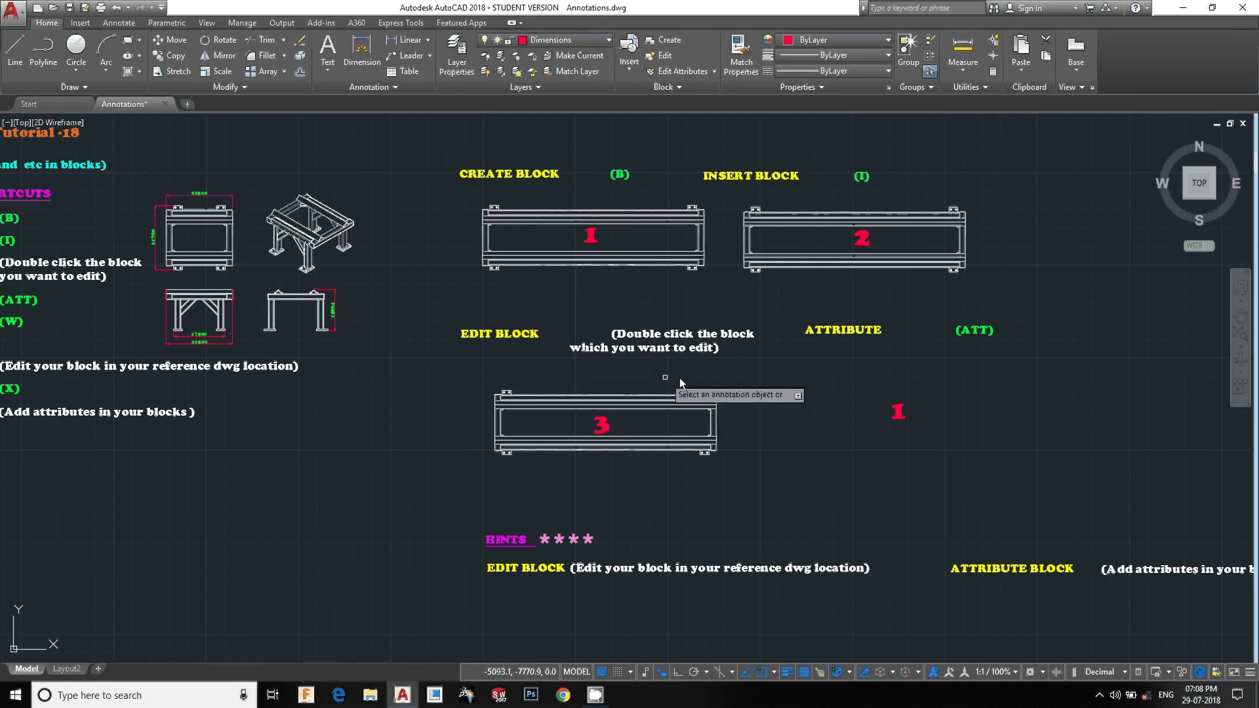
{"action": "middle_click_drag", "start_coordinate": [680, 384], "coordinate": [566, 380]}
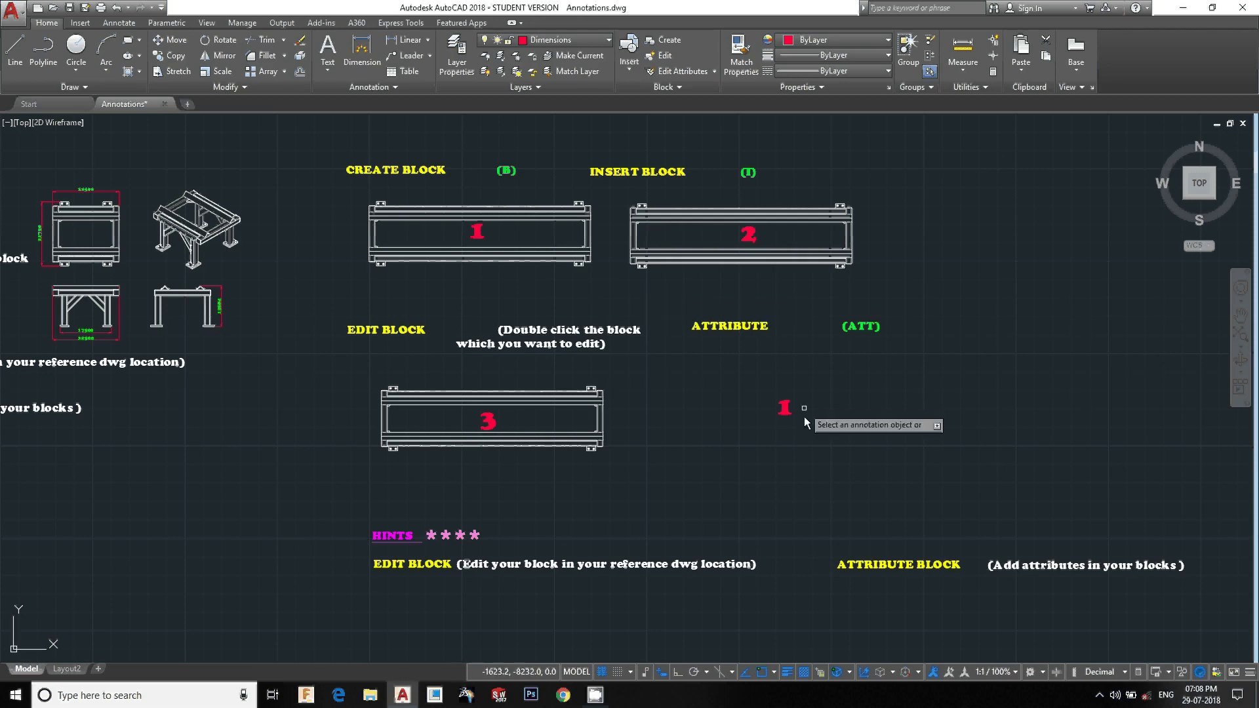
Delete the attribute definition below the ATTRIBUTE heading
{"action": "key", "text": "Escape"}
{"action": "scroll", "coordinate": [792, 408], "scroll_direction": "up", "scroll_amount": 2}
{"action": "middle_click_drag", "start_coordinate": [792, 408], "coordinate": [662, 407]}
{"action": "left_click", "coordinate": [730, 453]}
{"action": "left_click", "coordinate": [644, 380]}
{"action": "key", "text": "Delete"}
Create a text reading NAME below the ATTRIBUTE heading
{"action": "type", "text": "text"}
{"action": "key", "text": "Return"}
{"action": "left_click", "coordinate": [661, 426]}
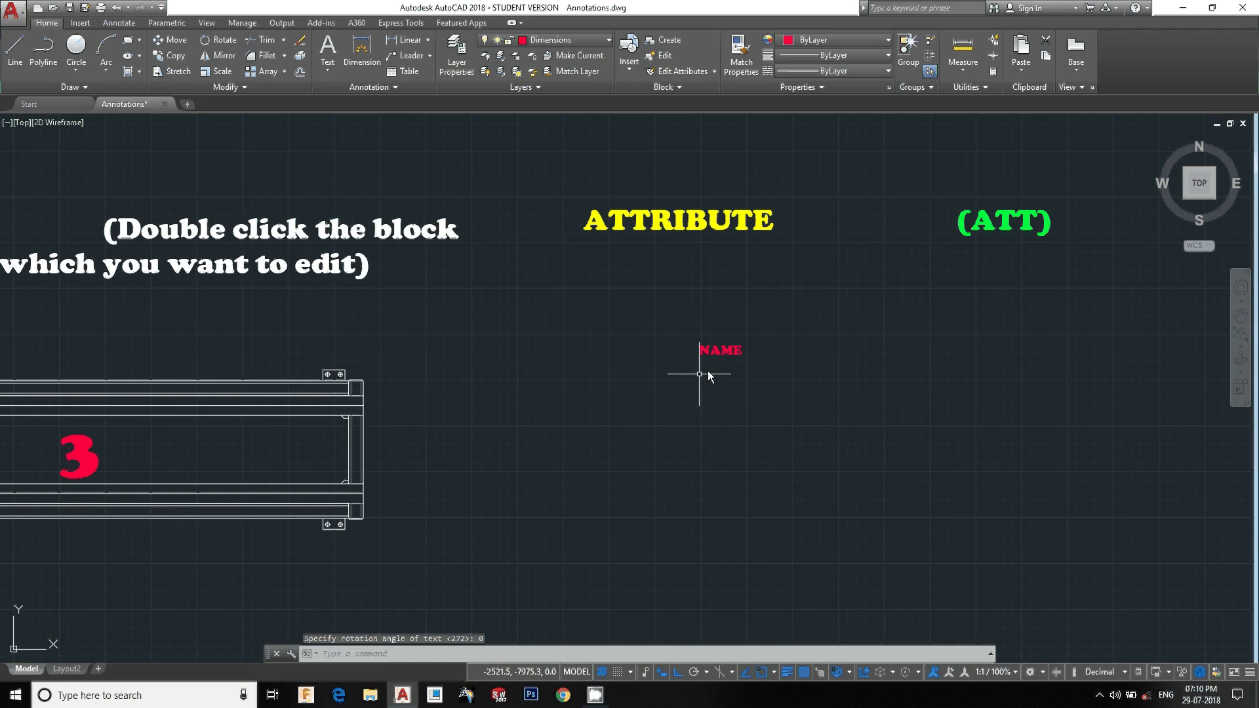
Copy the NAME text and paste a duplicate beneath it
{"action": "scroll", "coordinate": [705, 375], "scroll_direction": "up", "scroll_amount": 5}
{"action": "left_click", "coordinate": [655, 337]}
{"action": "key", "text": "ctrl+c"}
{"action": "key", "text": "ctrl+v"}
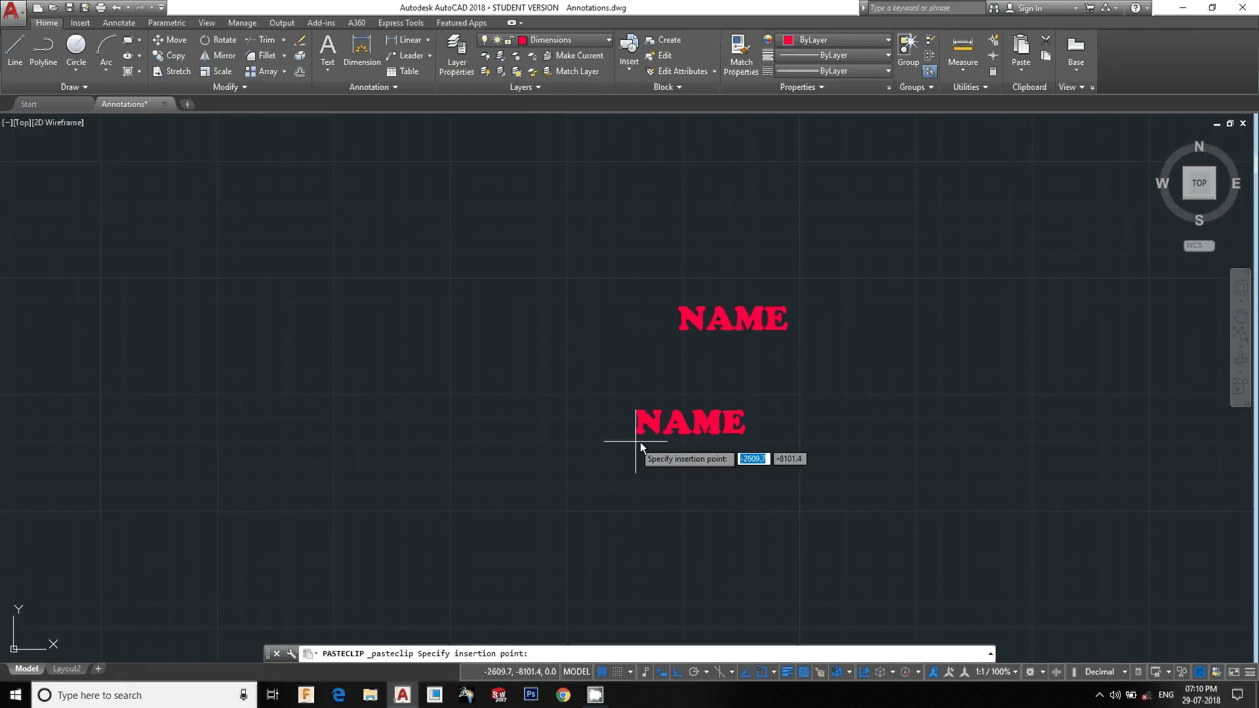
{"action": "left_click", "coordinate": [678, 416]}
Change the duplicated text to Dwg NO
{"action": "double_click", "coordinate": [719, 404]}
{"action": "key", "text": "BackSpace"}
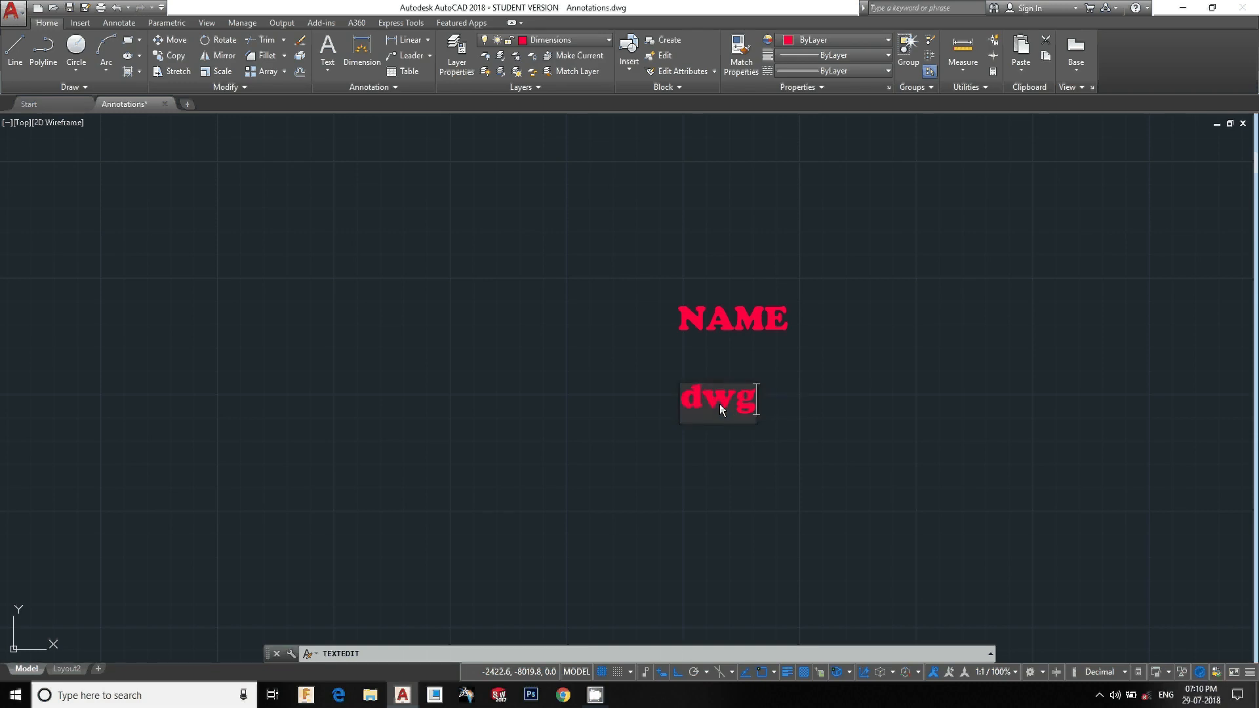
{"action": "type", "text": "D"}
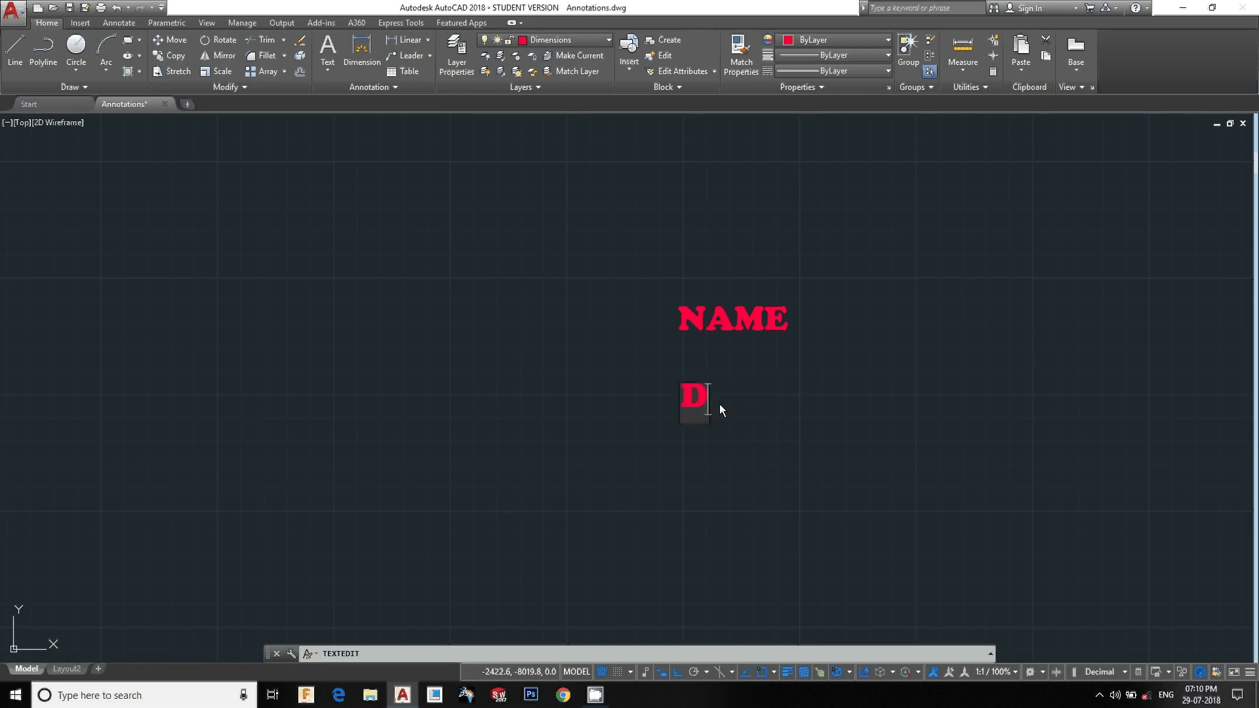
{"action": "type", "text": "wg no"}
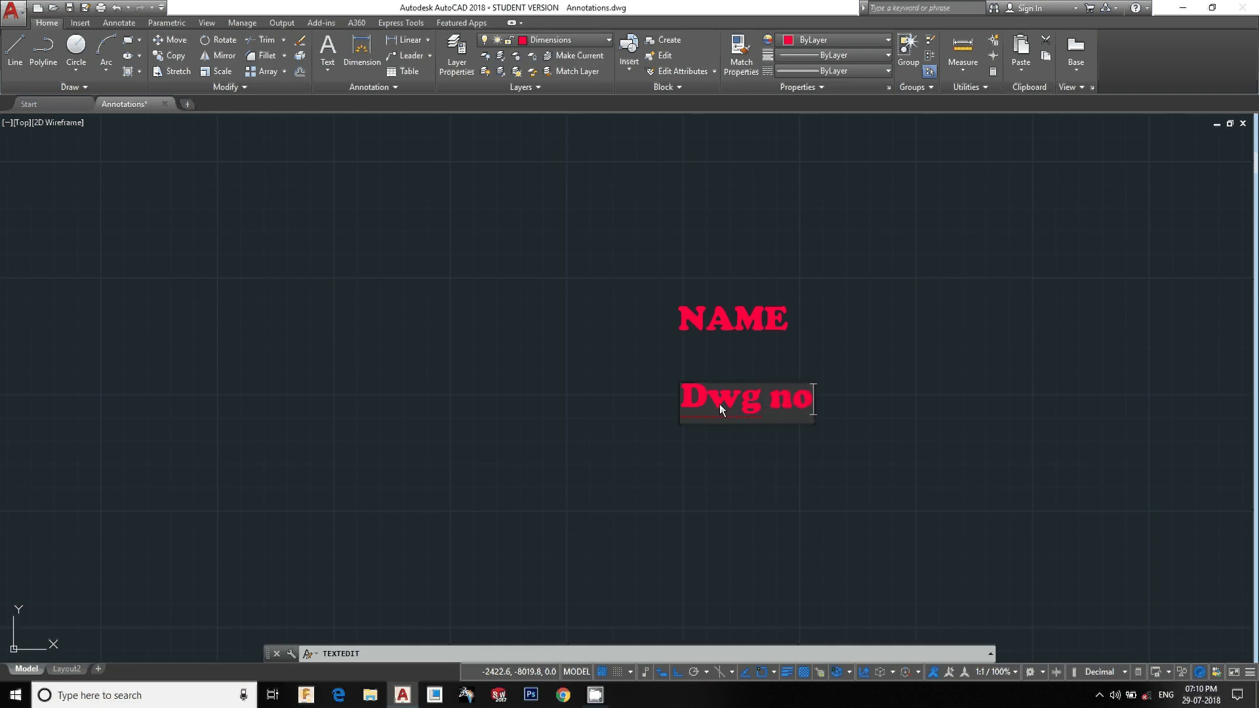
{"action": "key", "text": "BackSpace"}
{"action": "key", "text": "BackSpace"}
{"action": "key", "text": "BackSpace"}
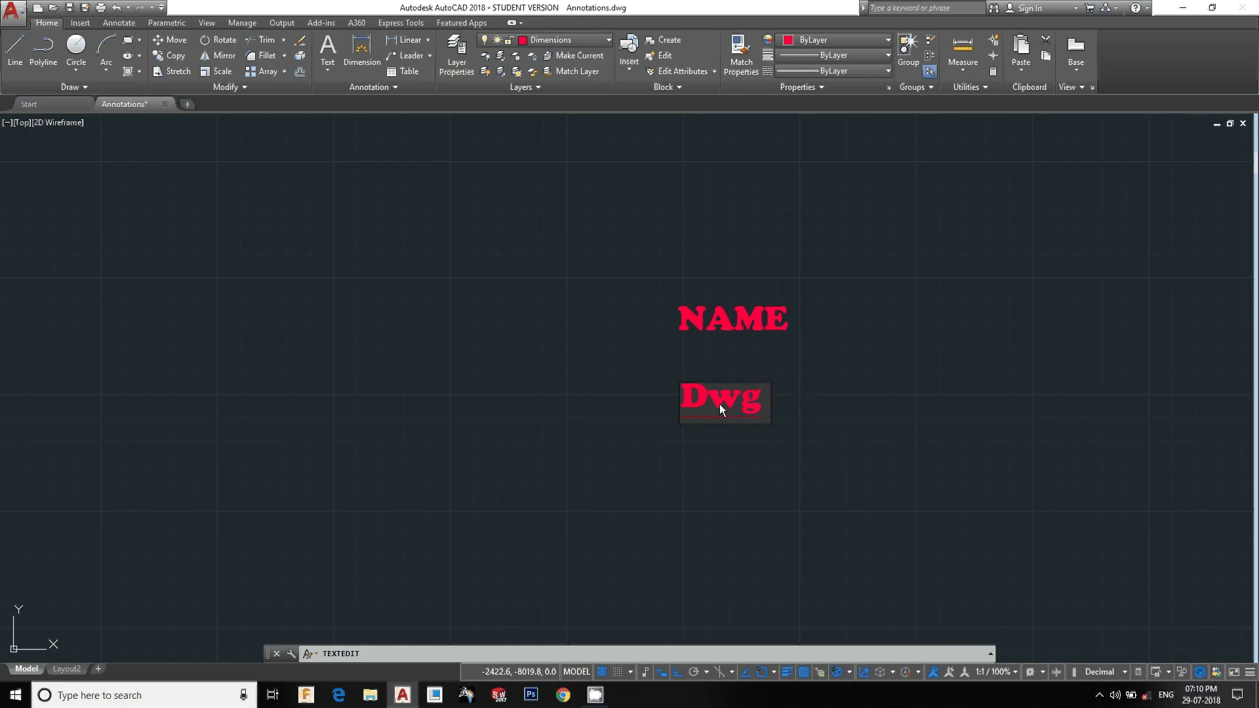
{"action": "type", "text": "NO"}
{"action": "key", "text": "Return"}
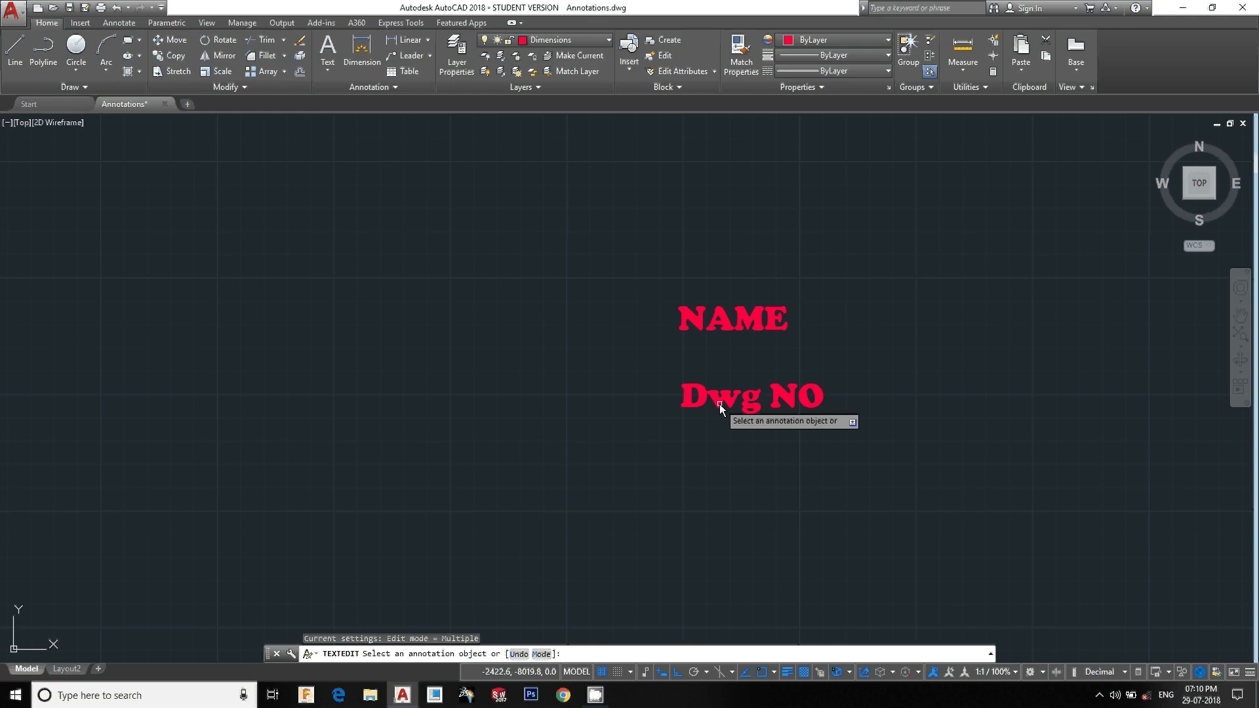
Paste a copy of the Dwg NO text beneath it and change it to Date
{"action": "key", "text": "Escape"}
{"action": "left_click", "coordinate": [809, 467]}
{"action": "left_click", "coordinate": [757, 391]}
{"action": "key", "text": "ctrl+c"}
{"action": "key", "text": "ctrl+v"}
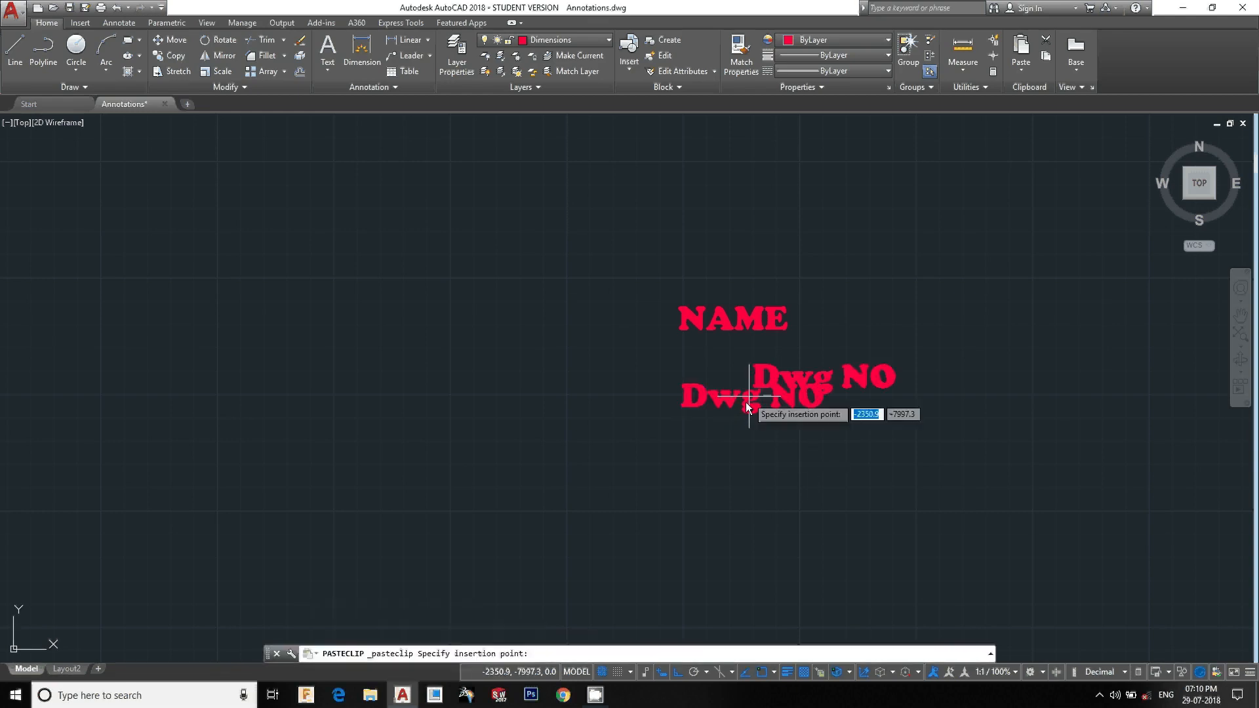
{"action": "left_click", "coordinate": [678, 497]}
{"action": "double_click", "coordinate": [720, 478]}
{"action": "type", "text": "Date"}
{"action": "key", "text": "Return"}
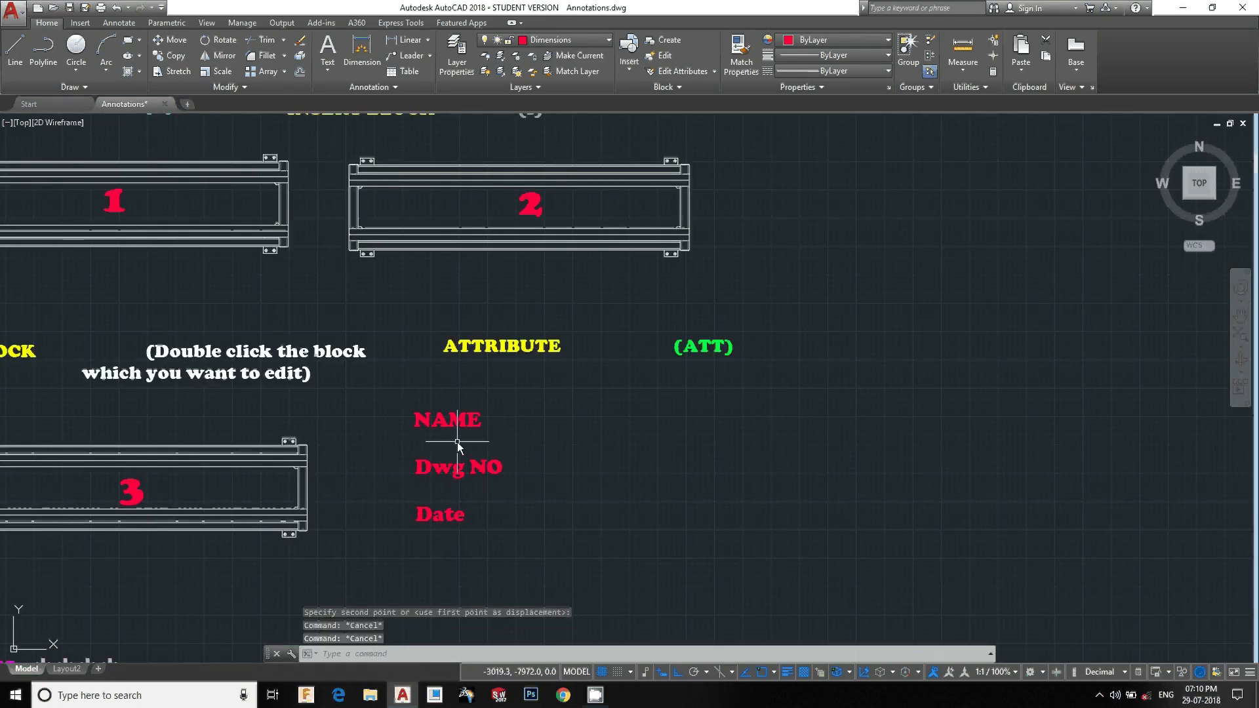
{"action": "left_click", "coordinate": [560, 548]}
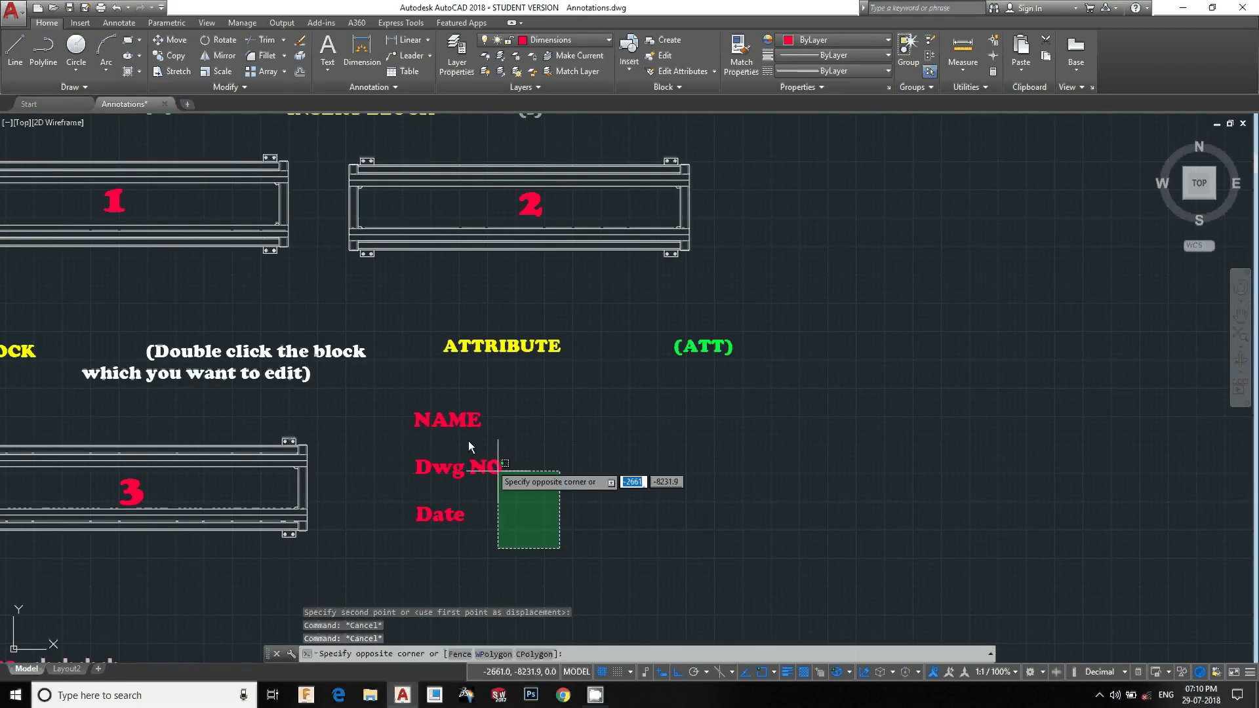
{"action": "left_click", "coordinate": [451, 401]}
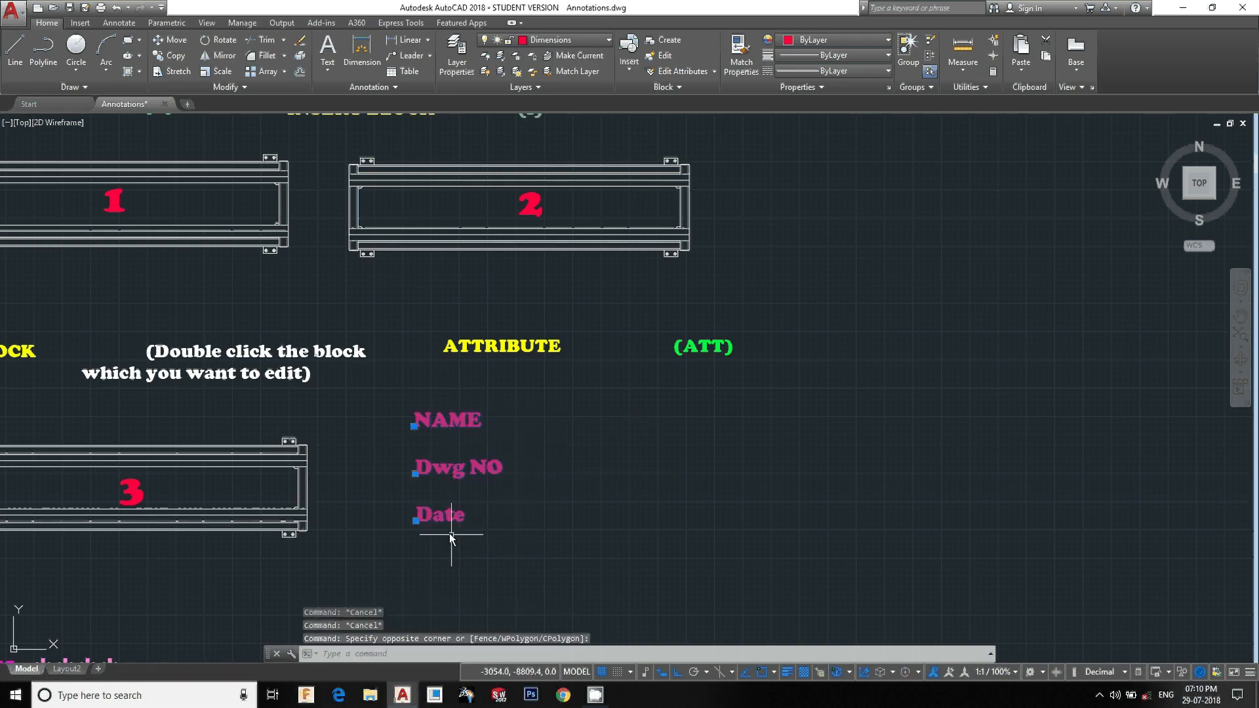
{"action": "key", "text": "Escape"}
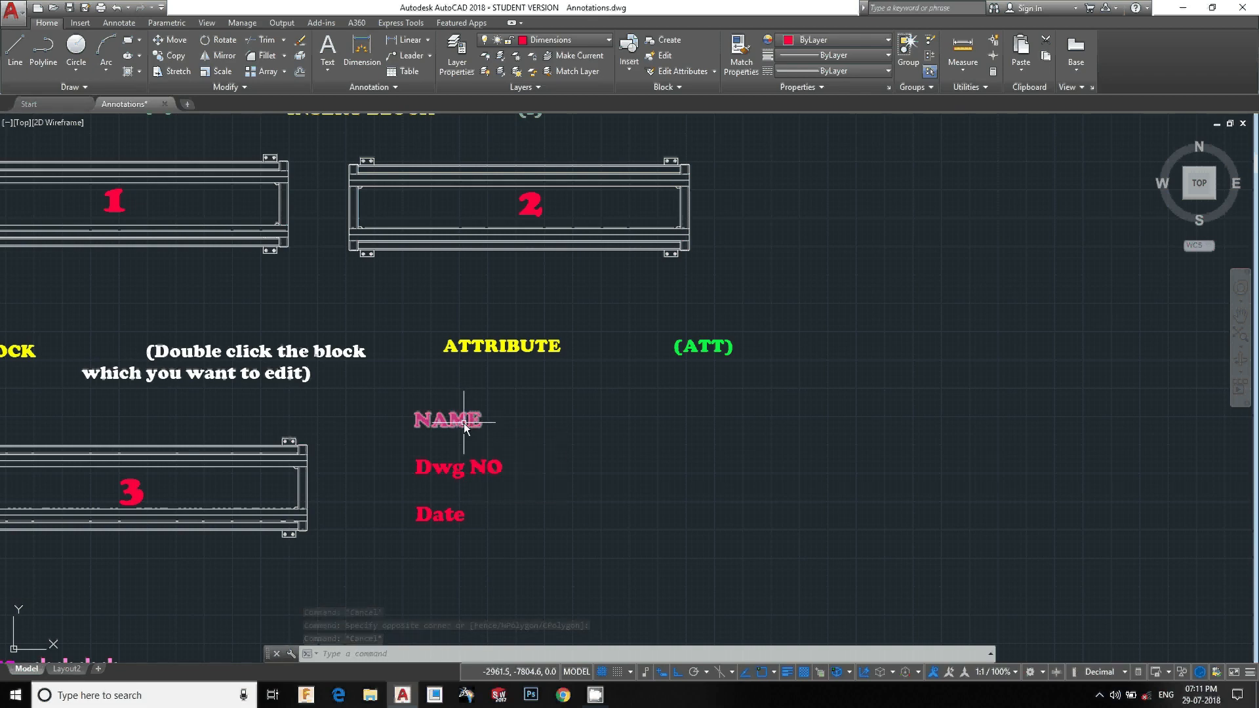
{"action": "key", "text": "Escape"}
{"action": "key", "text": "Escape"}
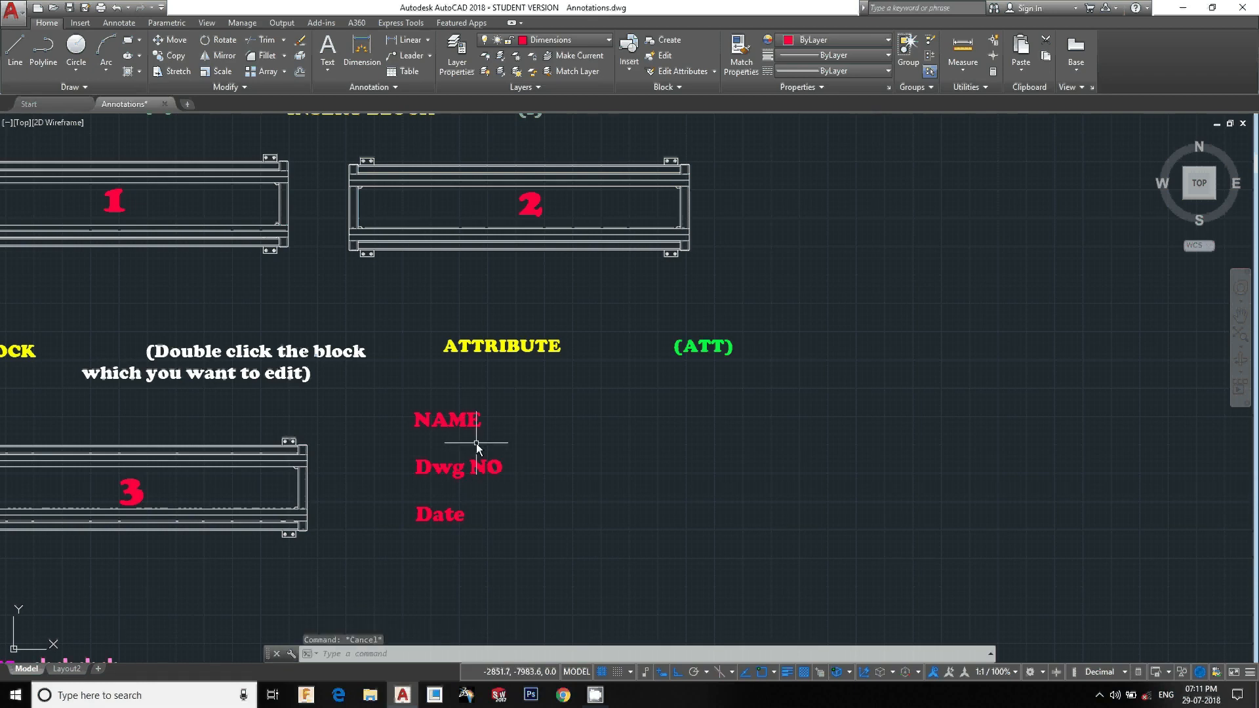
{"action": "double_click", "coordinate": [455, 419]}
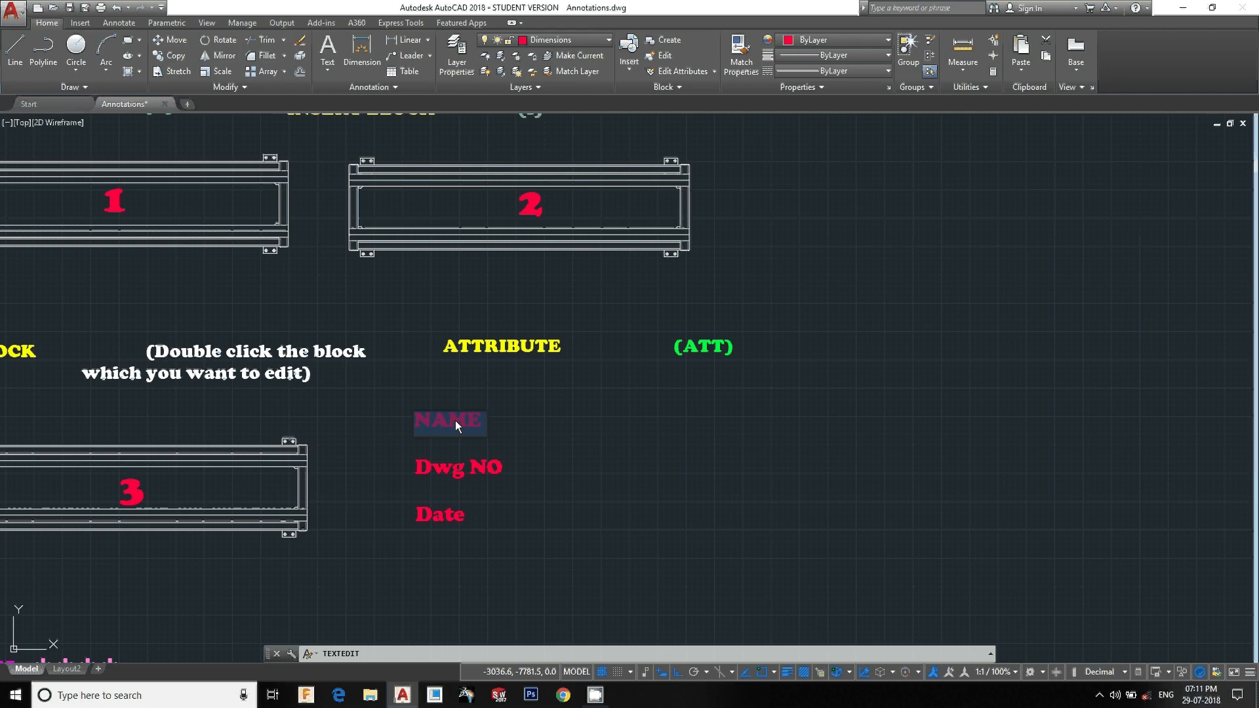
{"action": "key", "text": "Escape"}
{"action": "key", "text": "Escape"}
{"action": "key", "text": "Escape"}
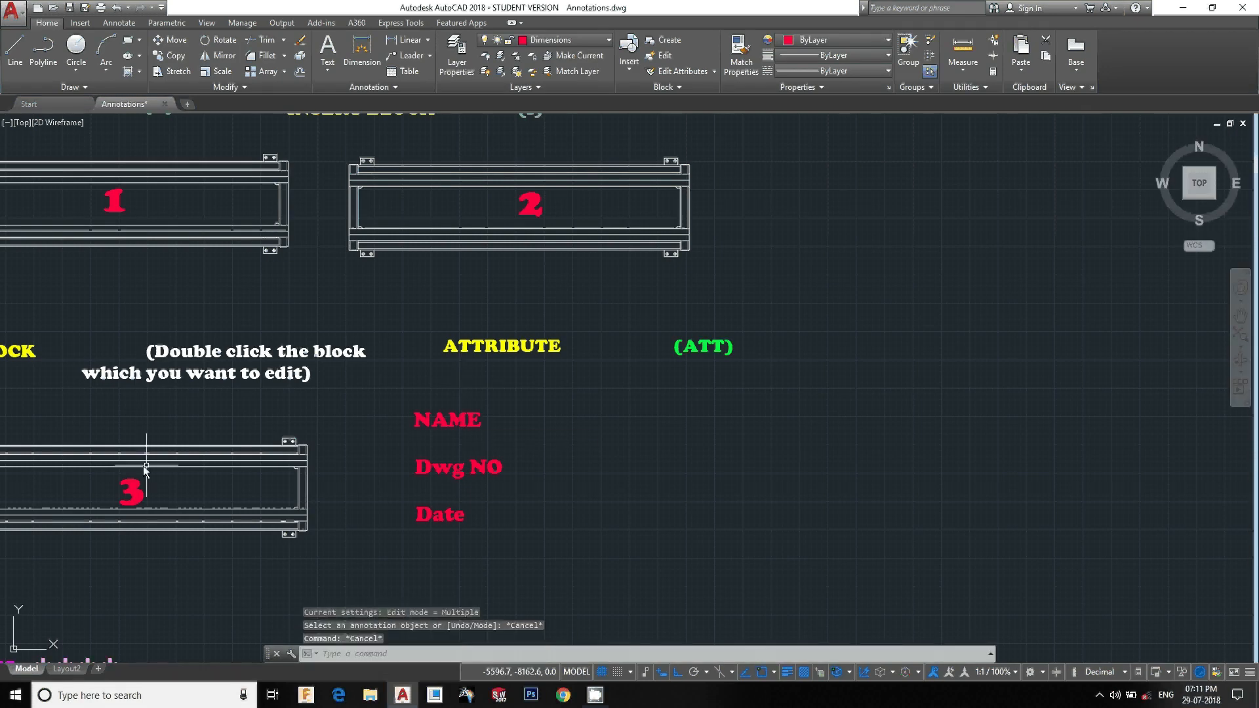
{"action": "left_click", "coordinate": [119, 503]}
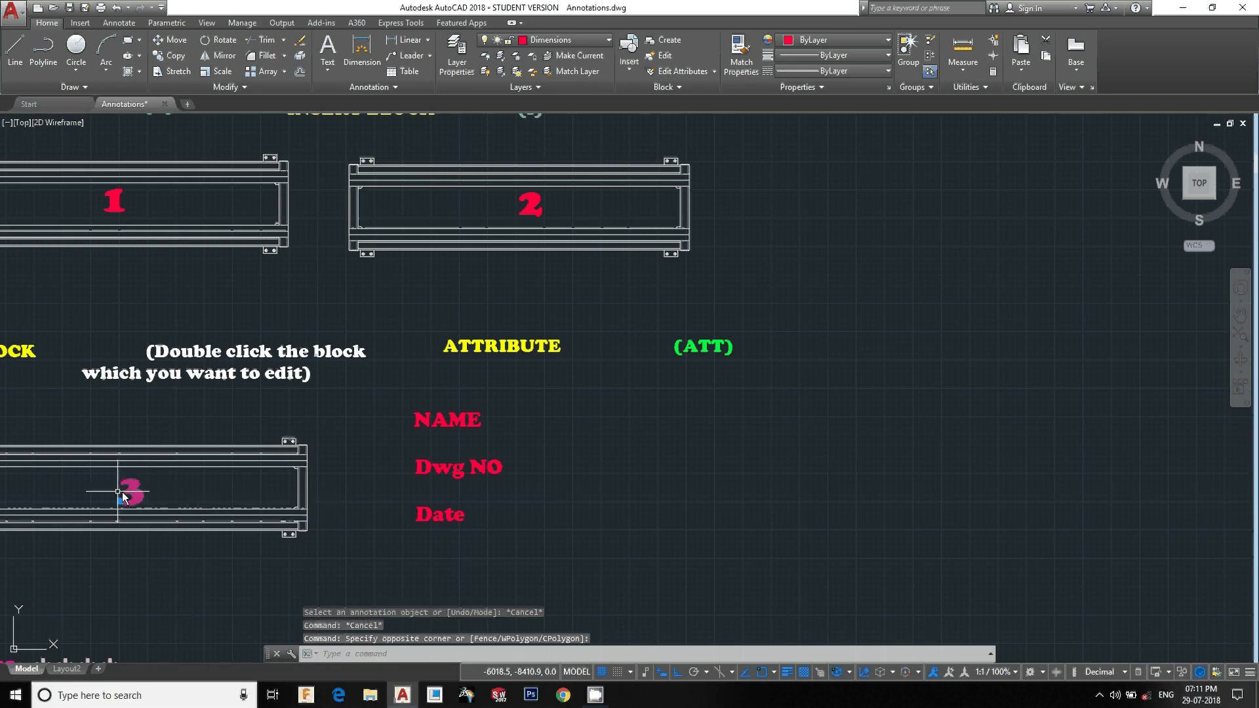
{"action": "key", "text": "ctrl+v"}
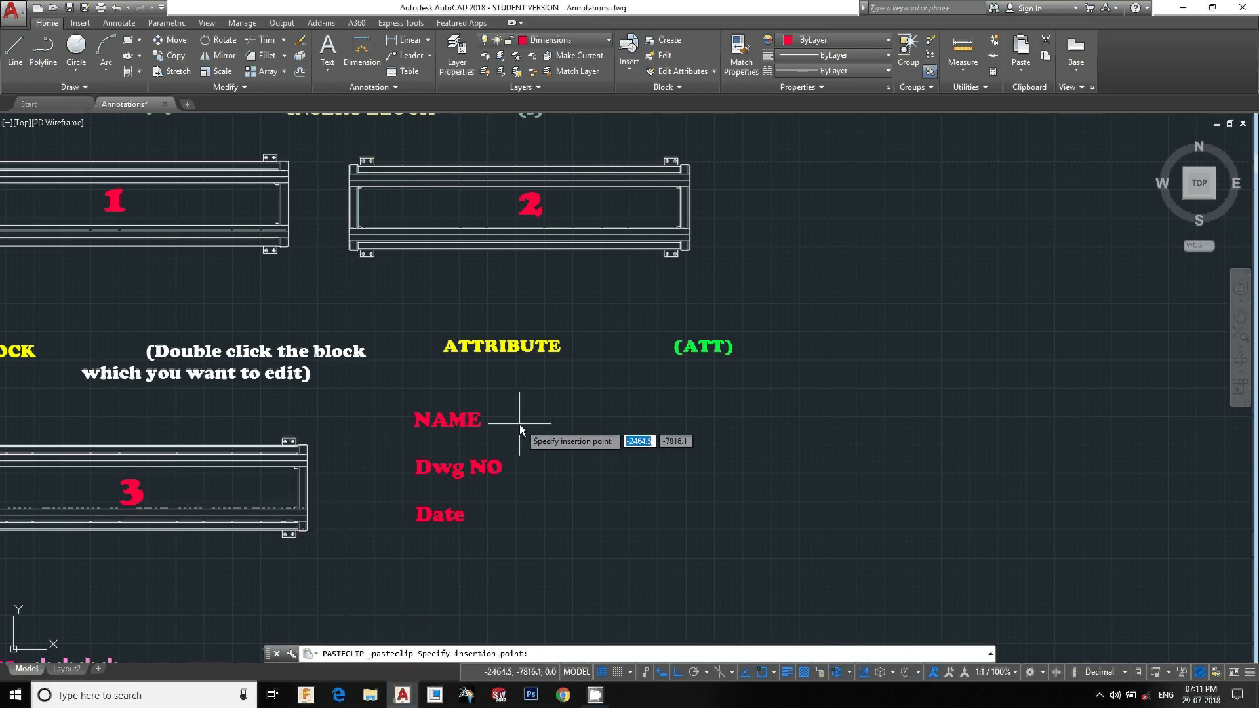
{"action": "key", "text": "Escape"}
{"action": "key", "text": "Escape"}
Copy the 3 attribute from stand block 3 and place a duplicate beside the Date label
{"action": "left_click", "coordinate": [154, 496]}
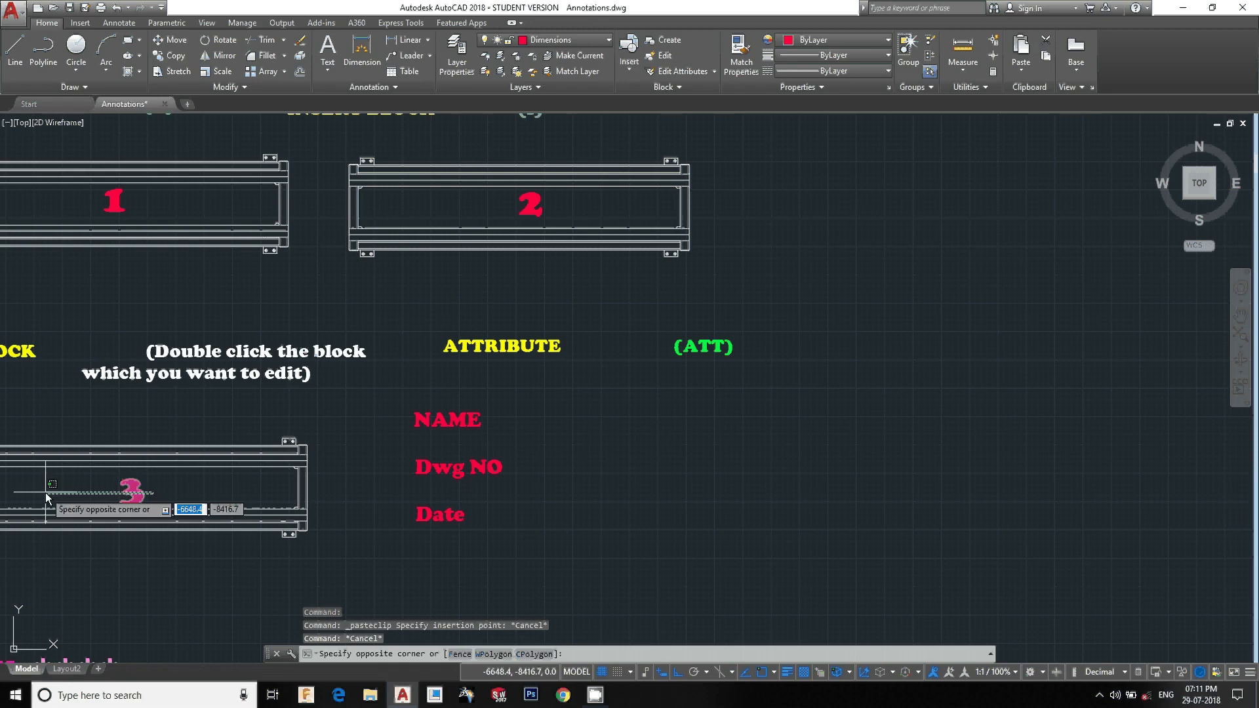
{"action": "left_click", "coordinate": [45, 493]}
{"action": "type", "text": "co"}
{"action": "key", "text": "Return"}
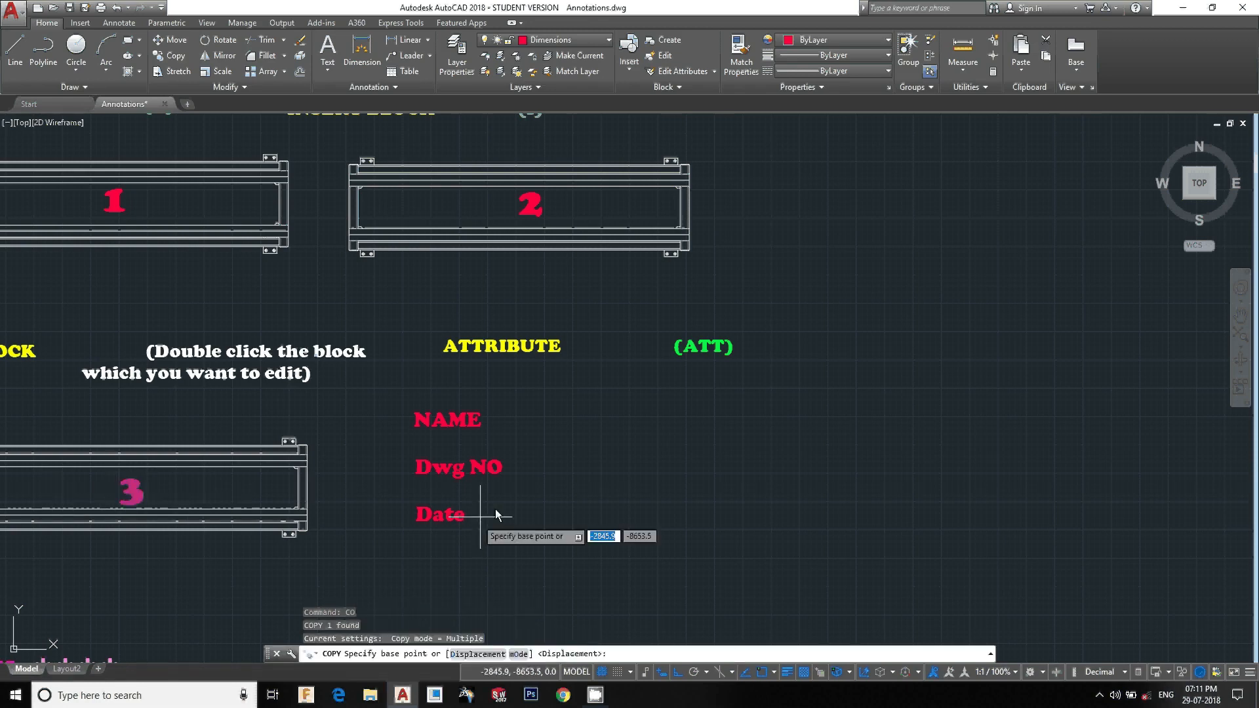
{"action": "left_click", "coordinate": [552, 466]}
{"action": "left_click", "coordinate": [971, 474]}
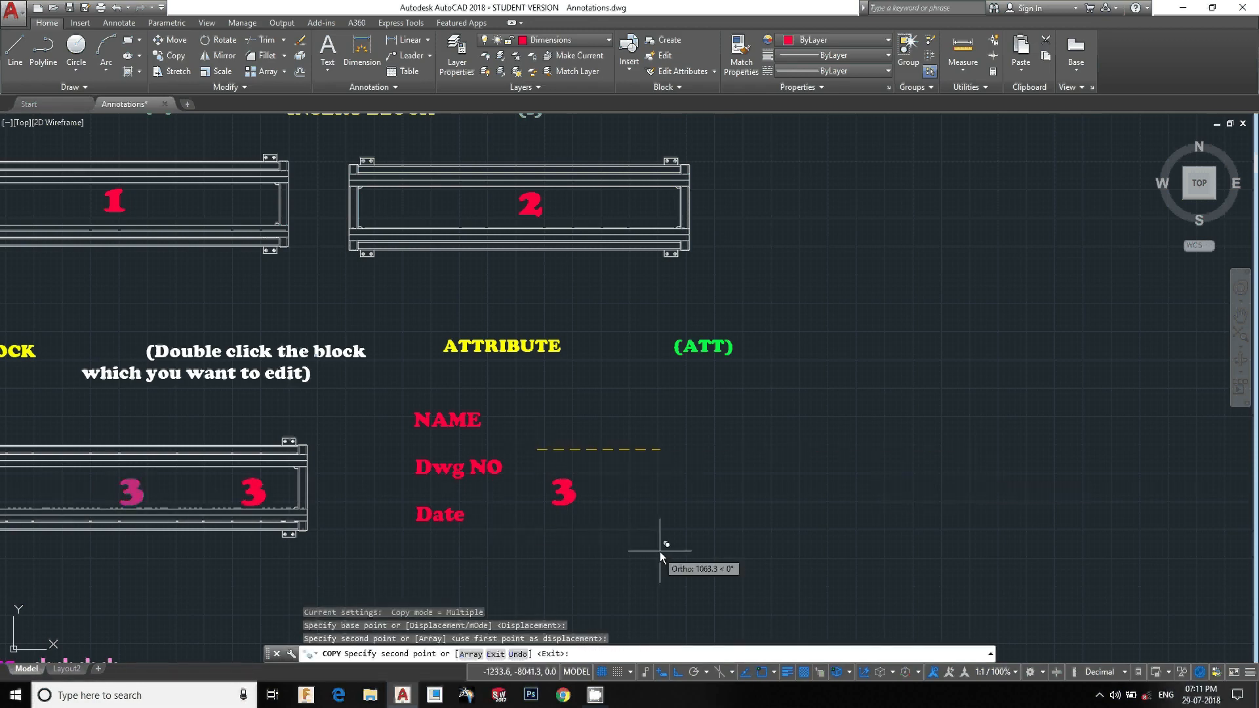
{"action": "key", "text": "Escape"}
Move the copied 3 attribute up beside the NAME label
{"action": "left_click", "coordinate": [637, 545]}
{"action": "left_click", "coordinate": [557, 500]}
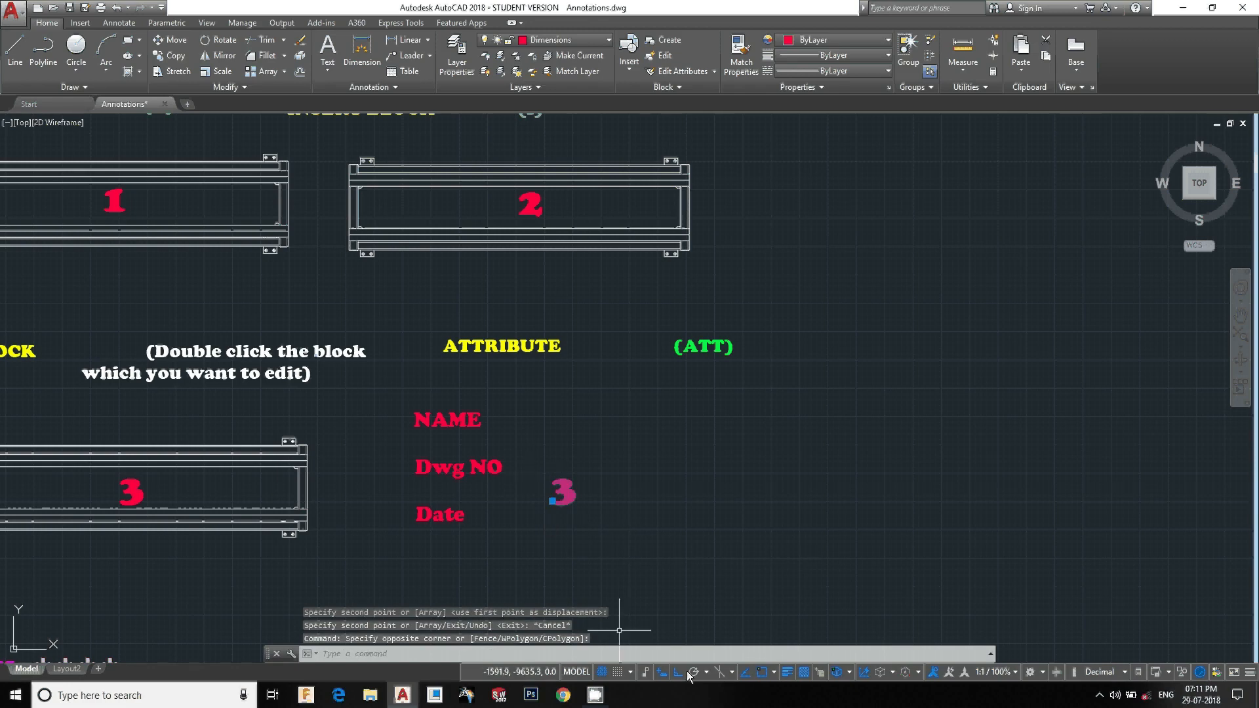
{"action": "type", "text": "m"}
{"action": "key", "text": "Return"}
{"action": "type", "text": "o"}
{"action": "key", "text": "Return"}
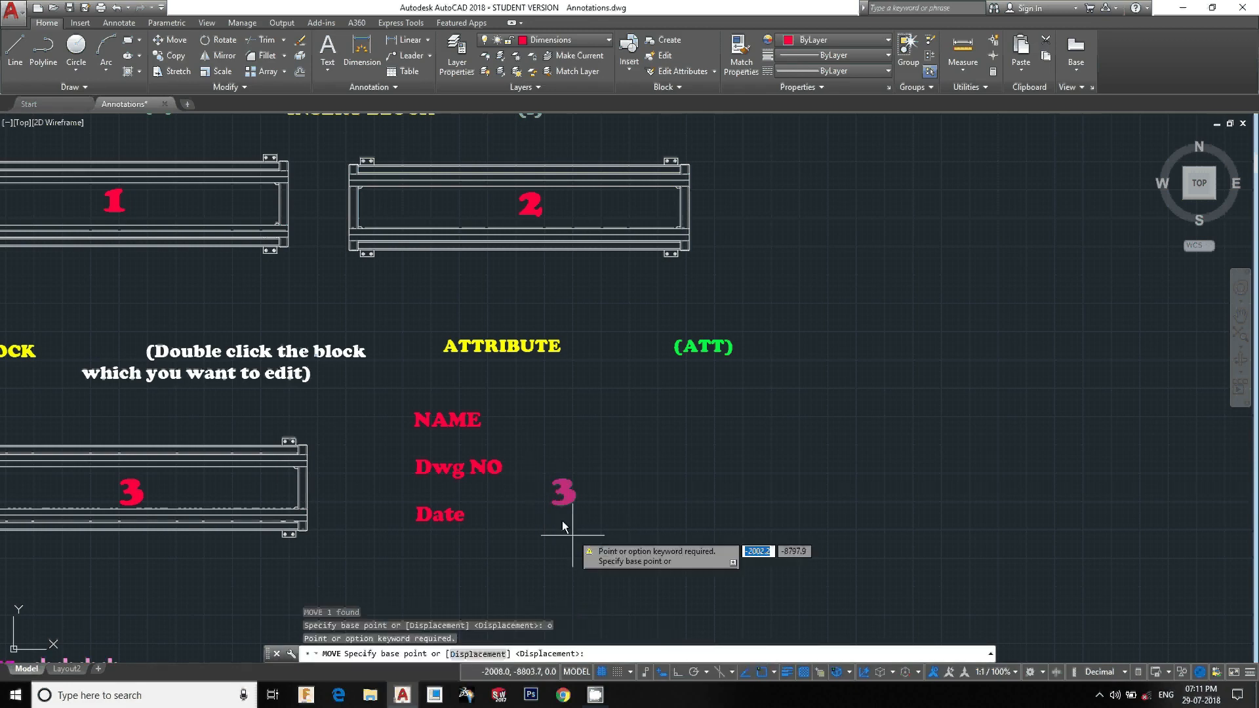
{"action": "left_click", "coordinate": [561, 505]}
{"action": "left_click", "coordinate": [558, 431]}
Copy the 3 attribute beside NAME to positions beside the Dwg NO and Date labels
{"action": "type", "text": "c"}
{"action": "key", "text": "Return"}
{"action": "left_click", "coordinate": [561, 427]}
{"action": "key", "text": "Return"}
{"action": "left_click", "coordinate": [549, 427]}
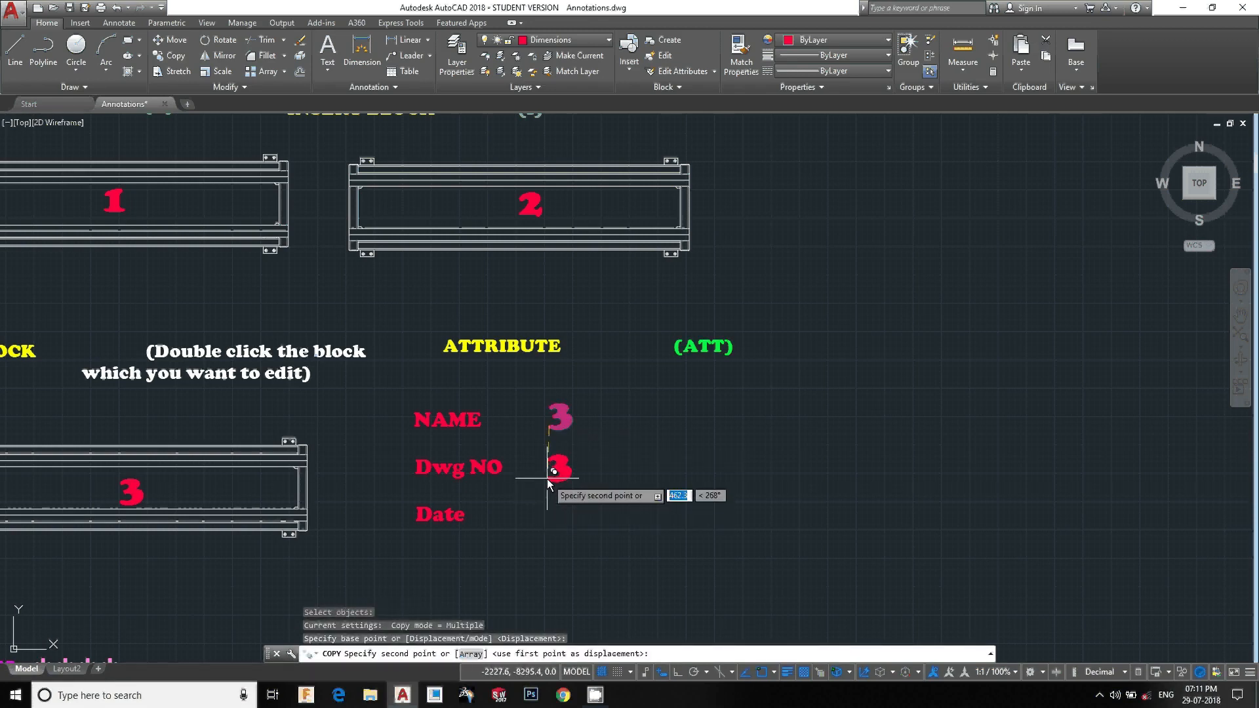
{"action": "left_click", "coordinate": [547, 480]}
{"action": "left_click", "coordinate": [547, 529]}
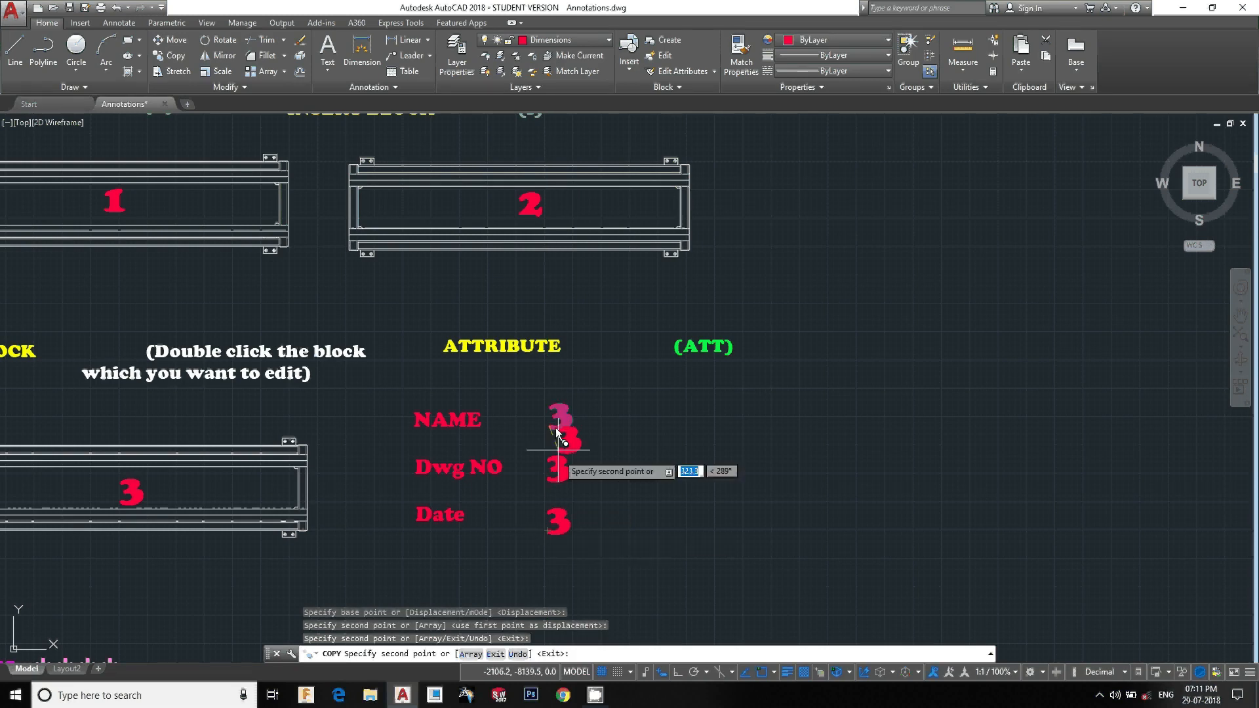
{"action": "key", "text": "Escape"}
Edit the attribute definition beside NAME, setting its tag to a person's name
{"action": "scroll", "coordinate": [562, 428], "scroll_direction": "up", "scroll_amount": 2}
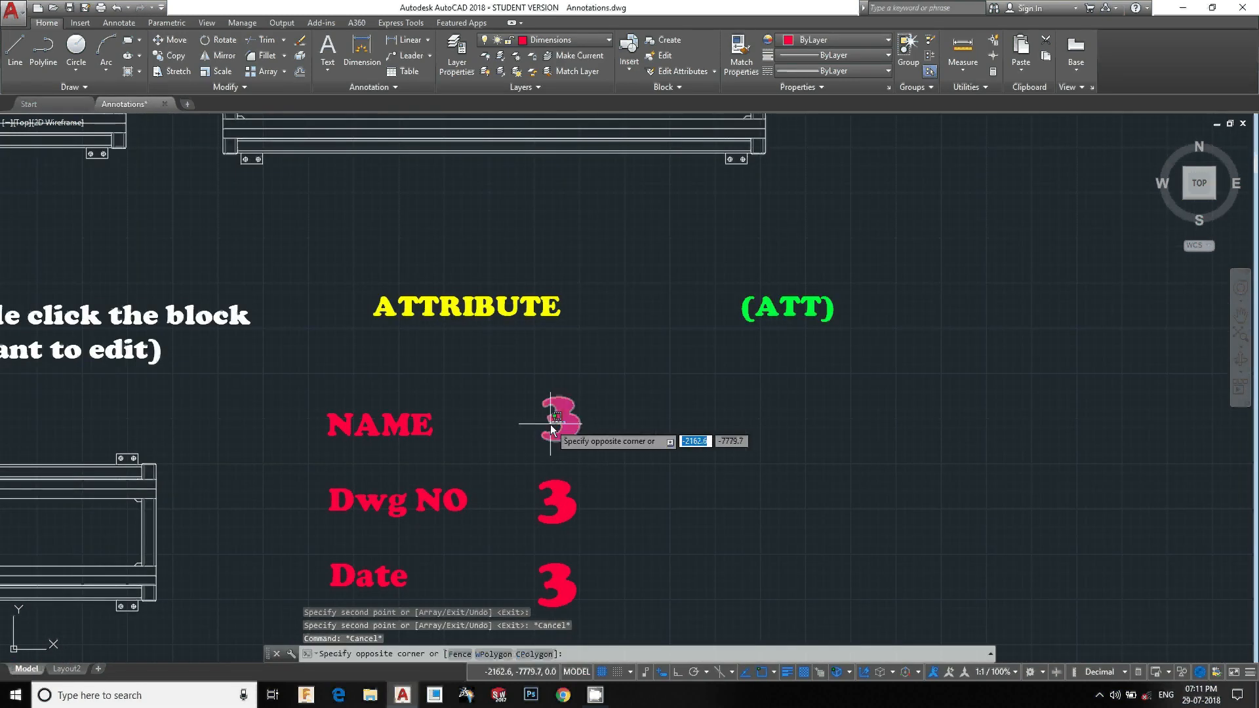
{"action": "left_click", "coordinate": [539, 437]}
{"action": "key", "text": "Escape"}
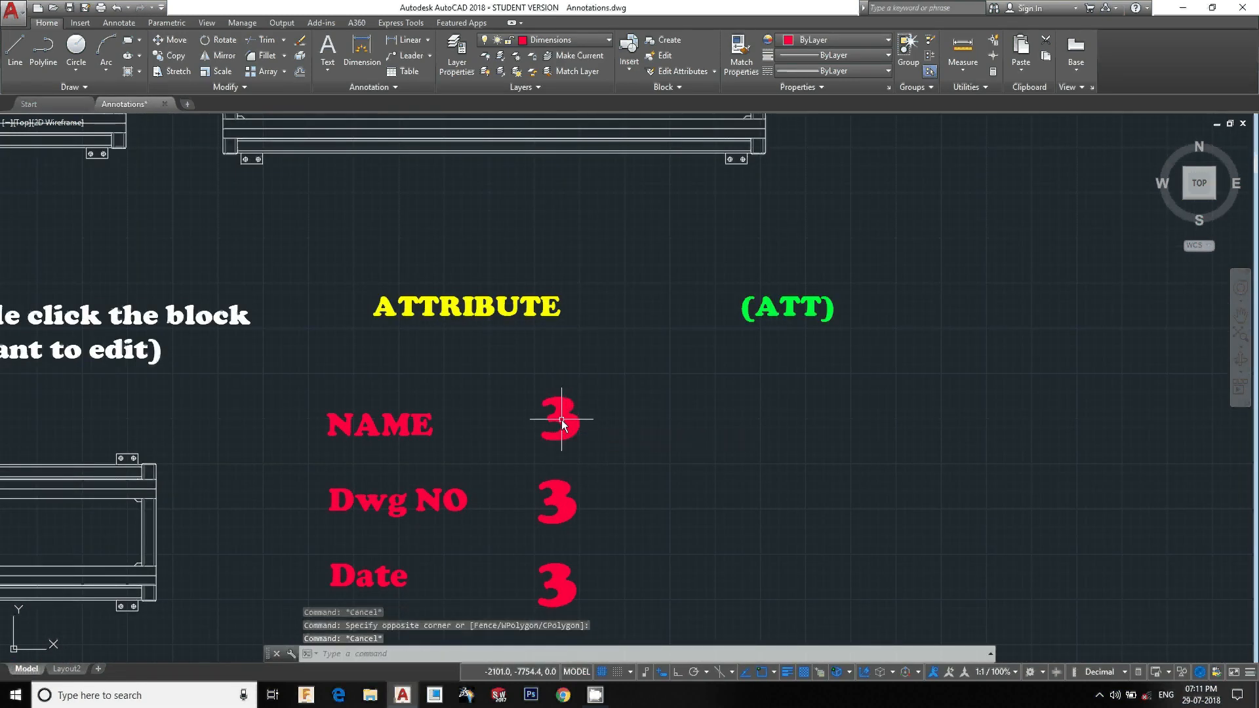
{"action": "left_click", "coordinate": [561, 413]}
{"action": "left_click", "coordinate": [554, 401]}
{"action": "left_click", "coordinate": [566, 424]}
{"action": "double_click", "coordinate": [547, 420]}
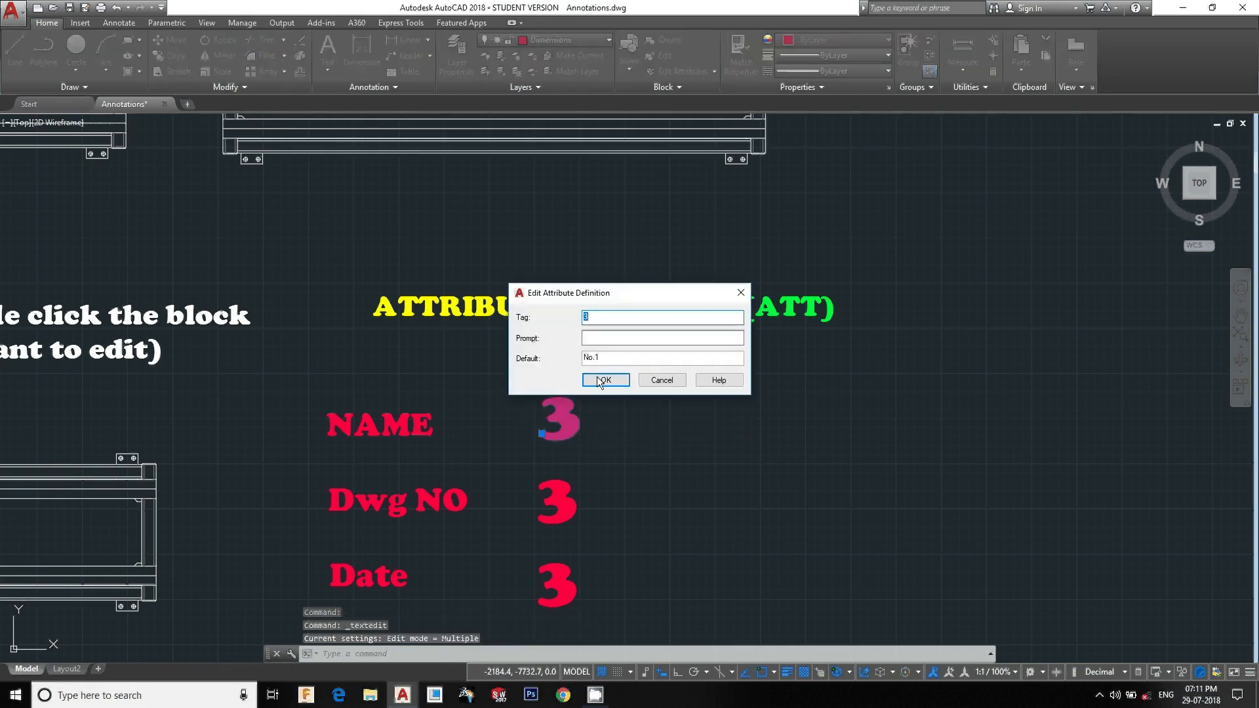
{"action": "type", "text": "dd"}
{"action": "key", "text": "BackSpace"}
{"action": "key", "text": "BackSpace"}
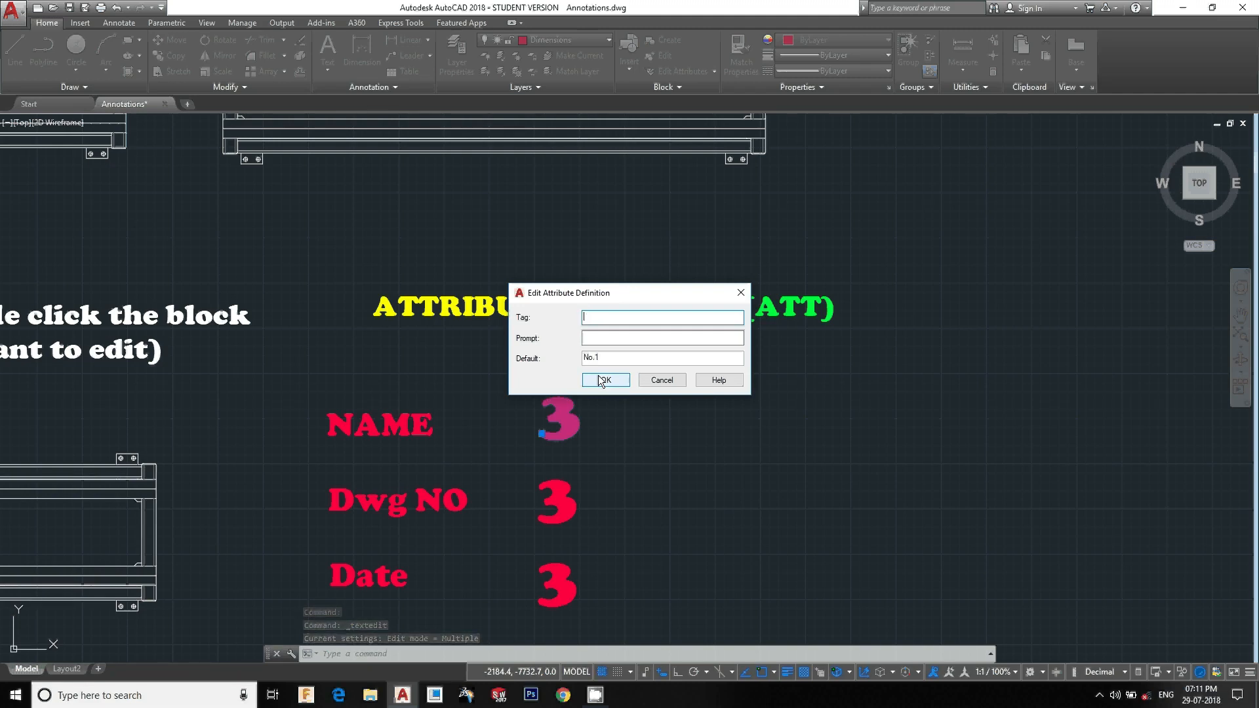
{"action": "type", "text": "DINESH"}
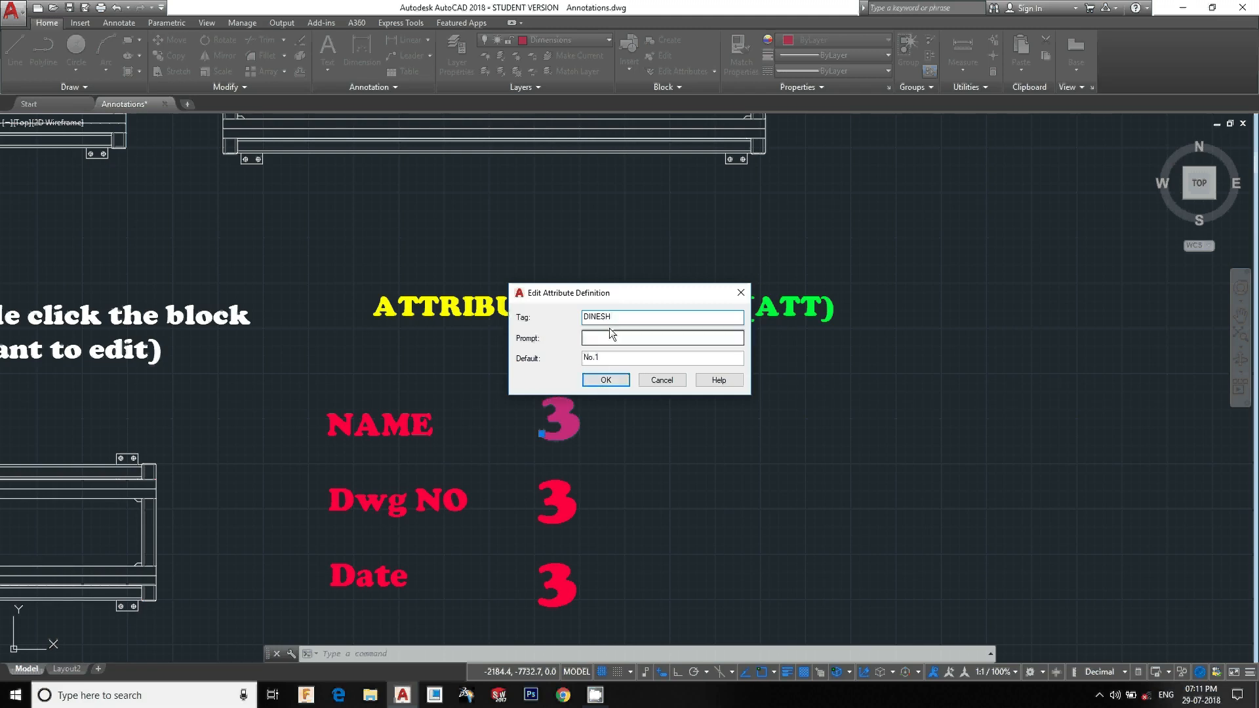
{"action": "left_click", "coordinate": [604, 379]}
Edit the attribute definition beside Dwg NO, setting its tag to 3687874
{"action": "left_click", "coordinate": [561, 509]}
{"action": "left_click", "coordinate": [561, 509]}
{"action": "left_click", "coordinate": [540, 485]}
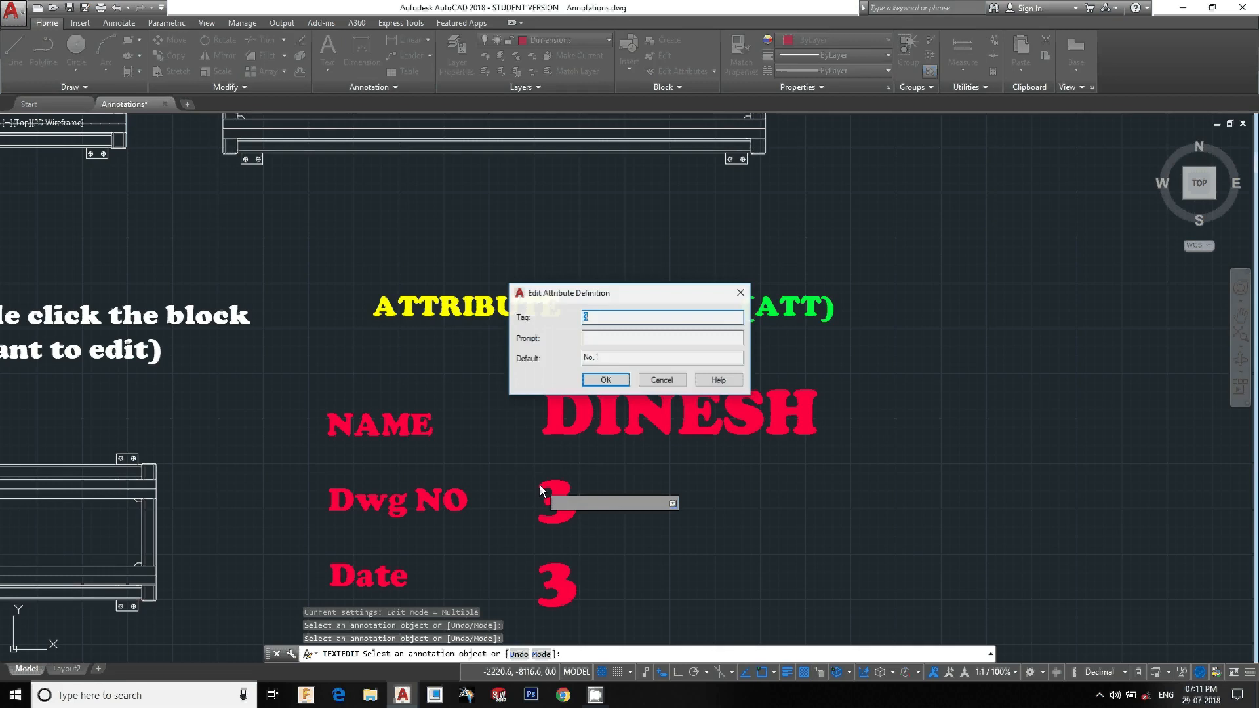
{"action": "type", "text": "3687874"}
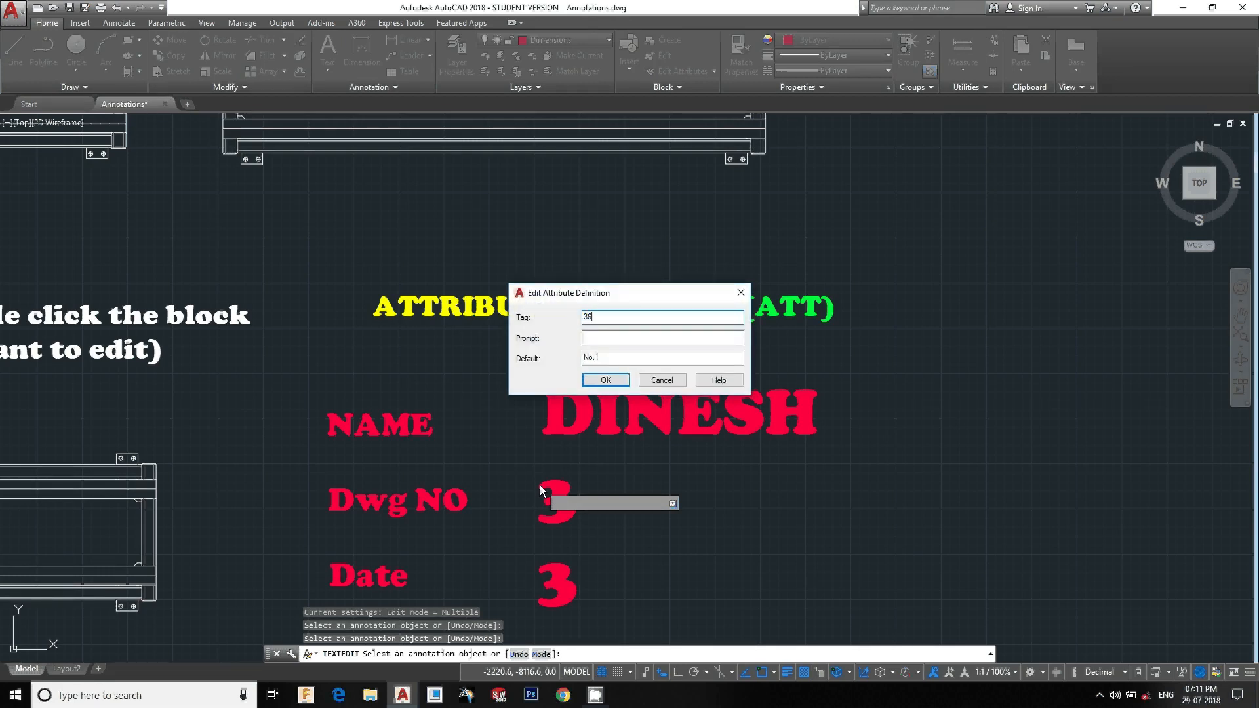
{"action": "left_click", "coordinate": [623, 385]}
Edit the attribute definition beside Date, setting its tag to 29/07/18
{"action": "middle_click_drag", "start_coordinate": [570, 582], "coordinate": [562, 463]}
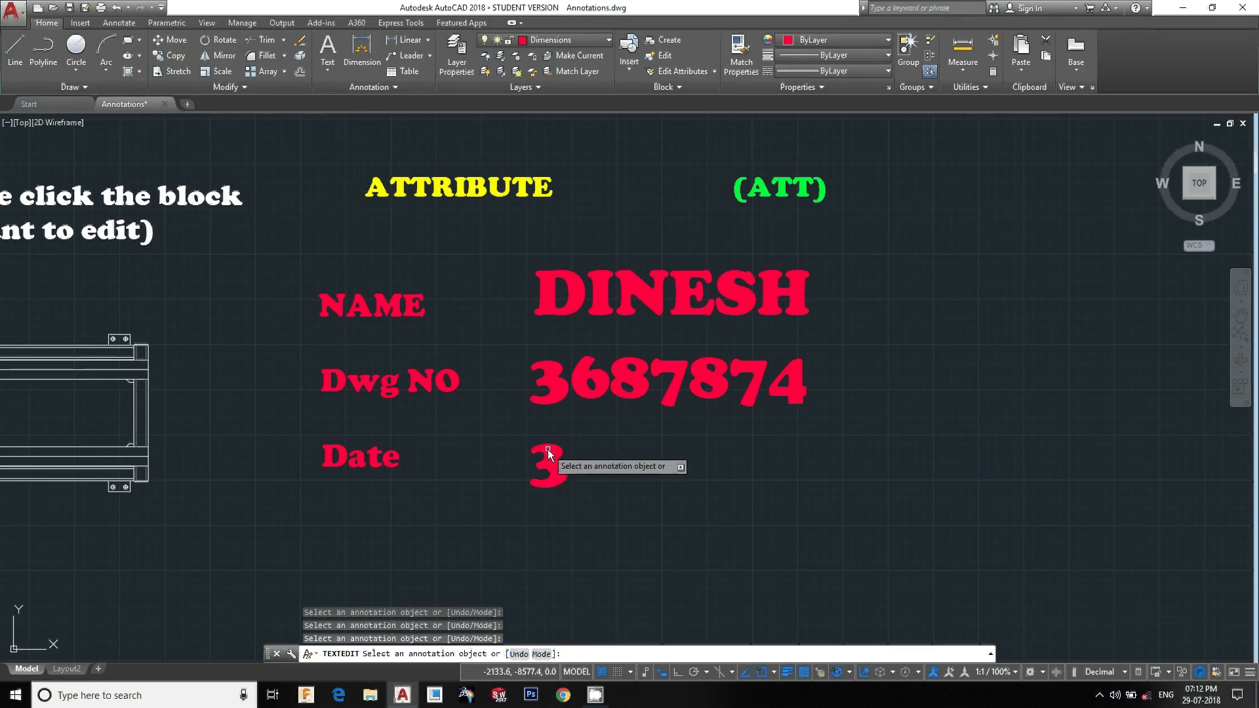
{"action": "left_click", "coordinate": [538, 462]}
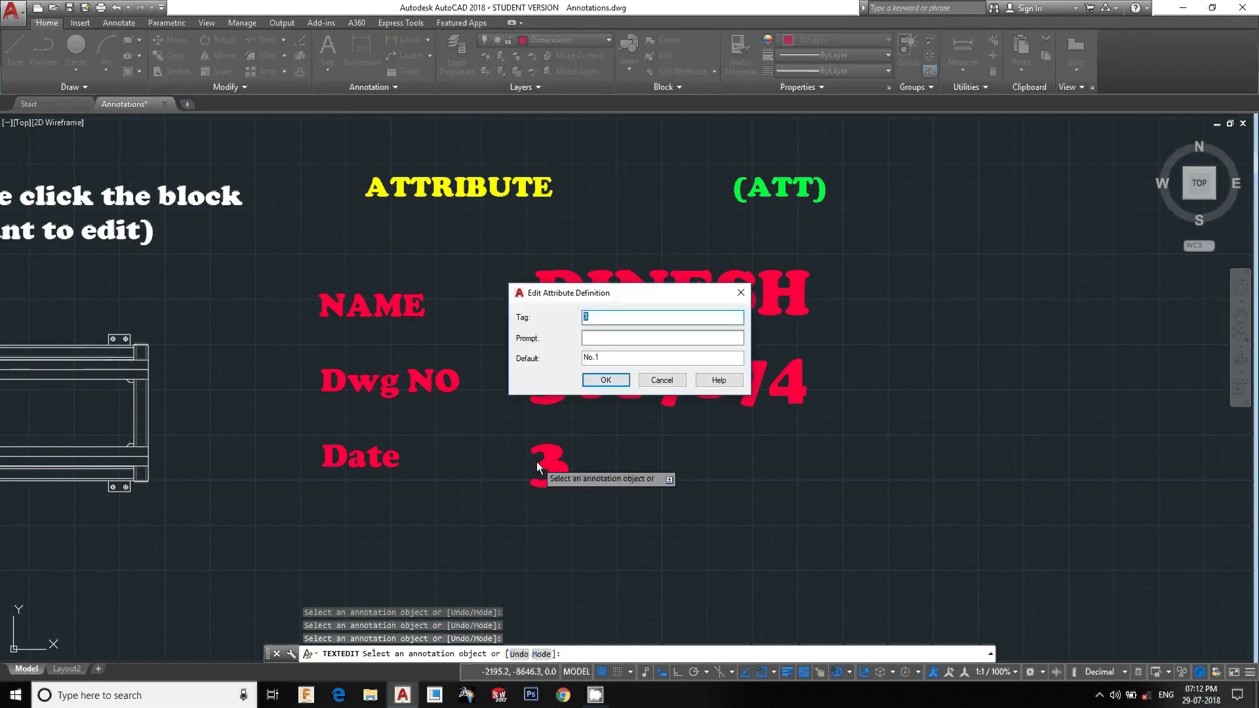
{"action": "type", "text": "29/07/18"}
{"action": "left_click", "coordinate": [608, 379]}
{"action": "scroll", "coordinate": [616, 467], "scroll_direction": "down", "scroll_amount": 4}
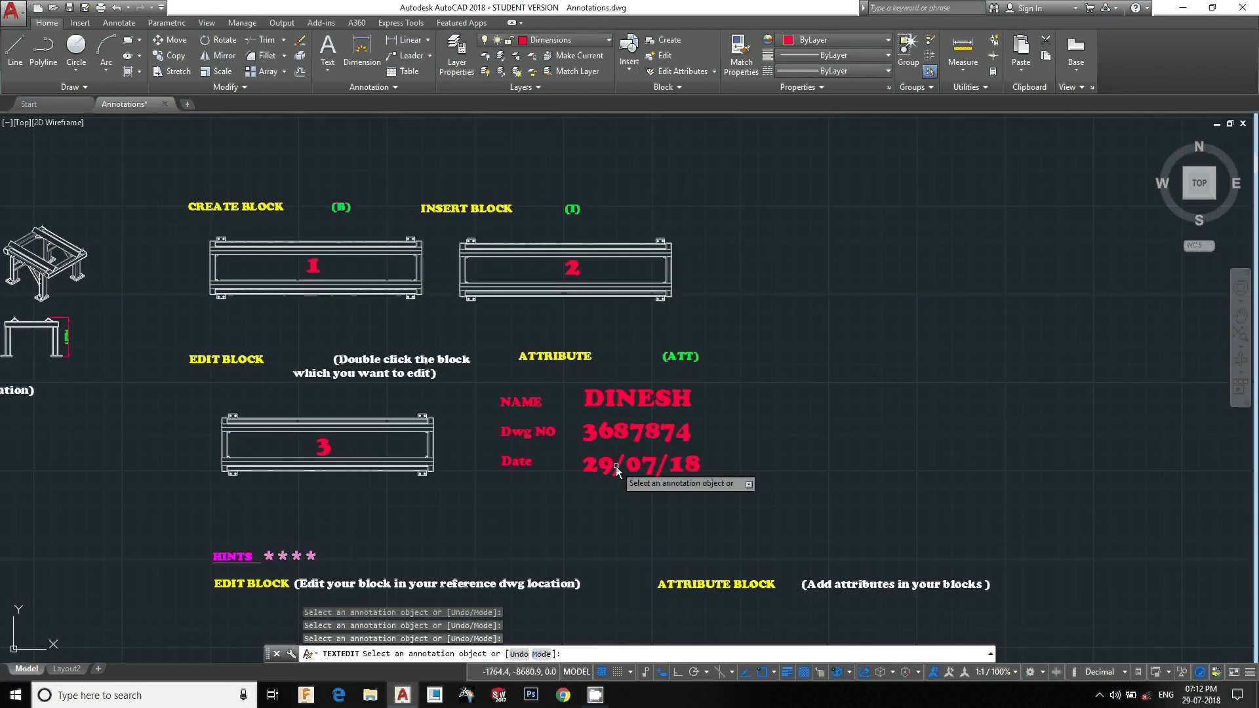
{"action": "key", "text": "Escape"}
{"action": "key", "text": "Escape"}
{"action": "key", "text": "Escape"}
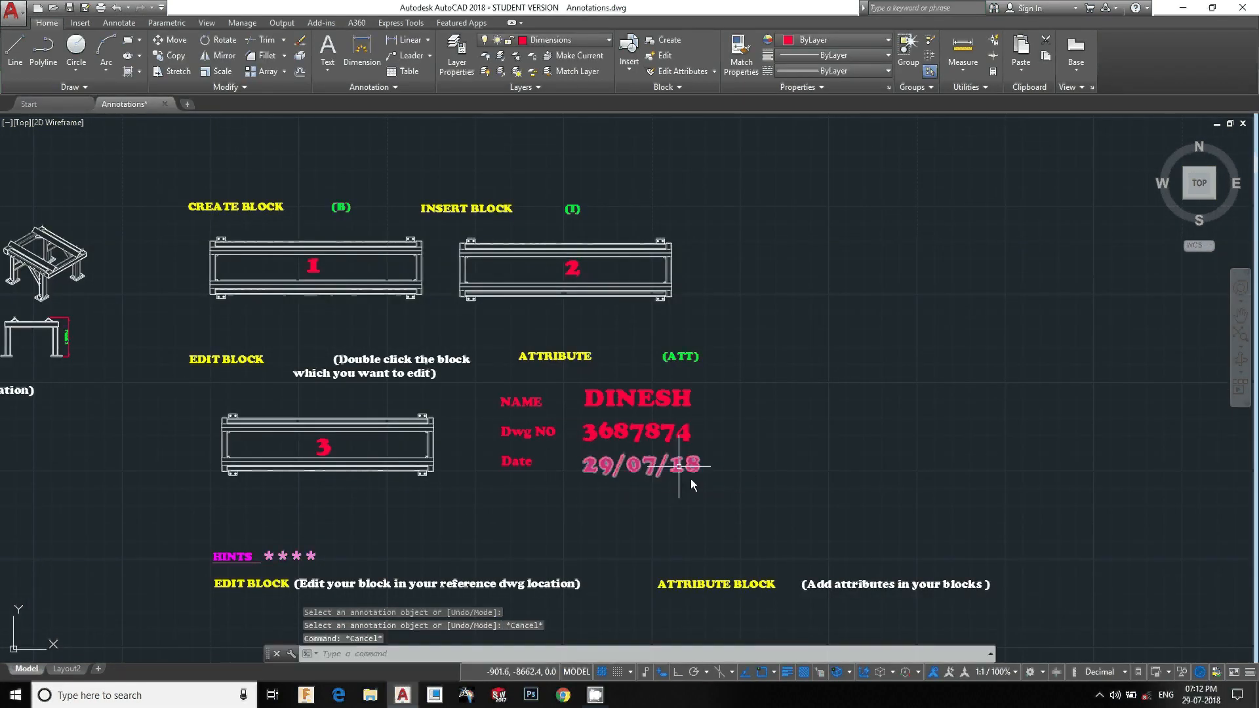
Move the NAME, Dwg NO and Date labels with their attribute values further to the right
{"action": "left_click", "coordinate": [743, 501]}
{"action": "left_click", "coordinate": [505, 392]}
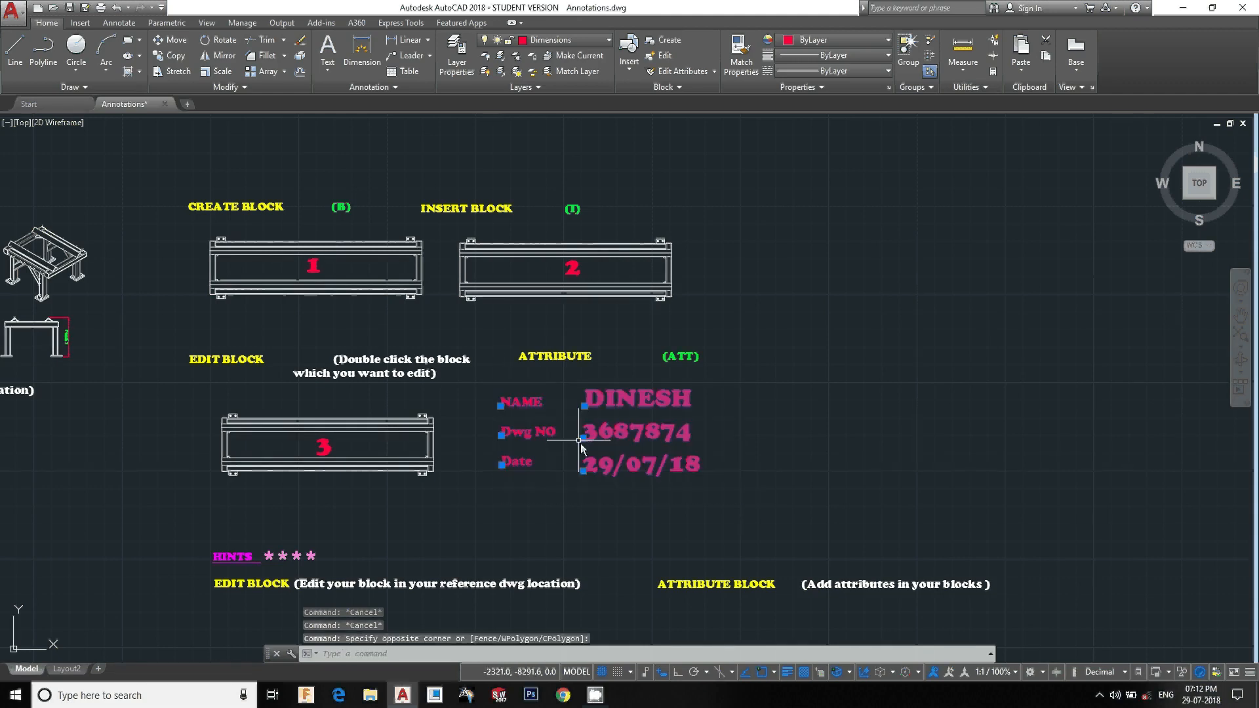
{"action": "type", "text": "M"}
{"action": "key", "text": "Return"}
{"action": "left_click", "coordinate": [613, 467]}
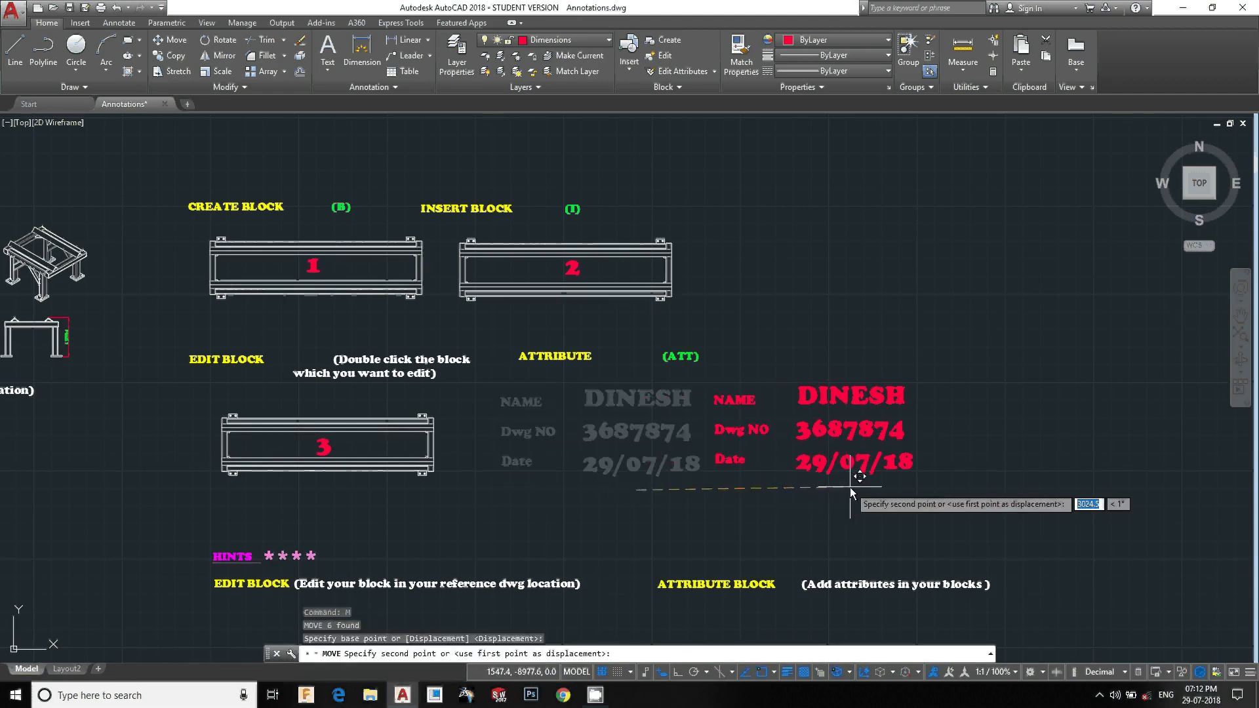
{"action": "left_click", "coordinate": [831, 455]}
{"action": "key", "text": "Escape"}
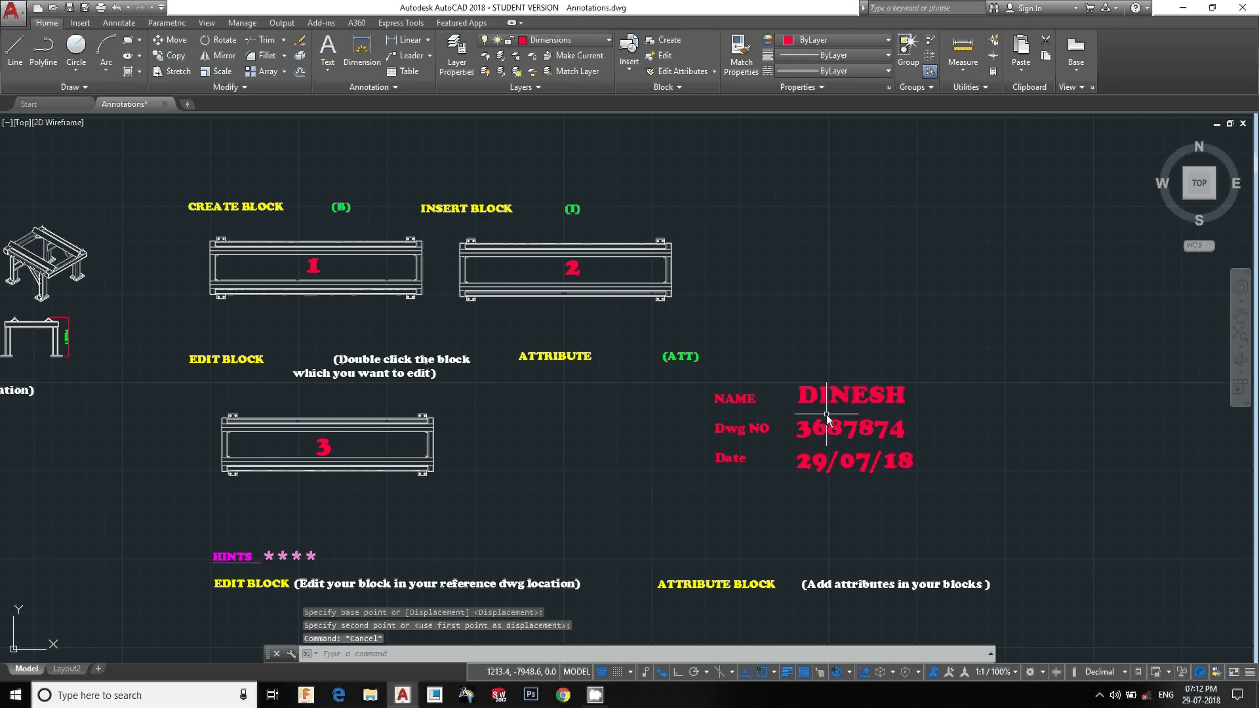
Change the colour of the three attribute values to yellow
{"action": "scroll", "coordinate": [827, 413], "scroll_direction": "up", "scroll_amount": 3}
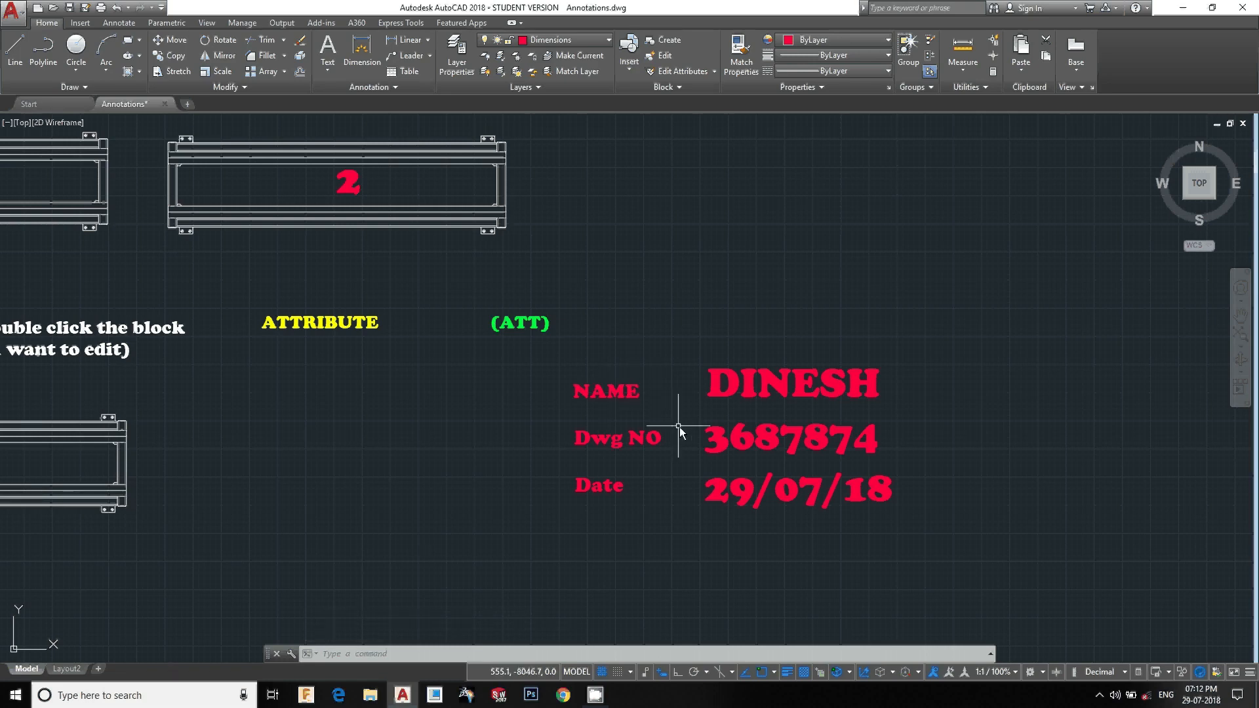
{"action": "middle_click_drag", "start_coordinate": [673, 400], "coordinate": [702, 391]}
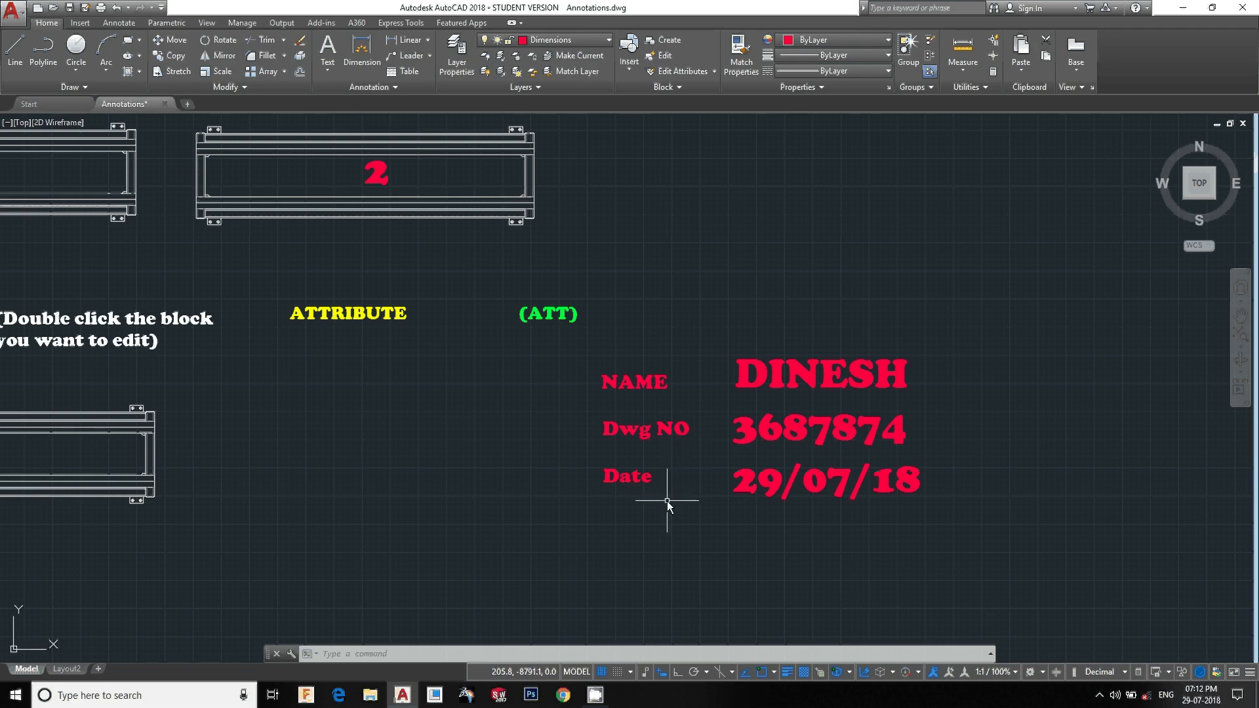
{"action": "left_click", "coordinate": [682, 516]}
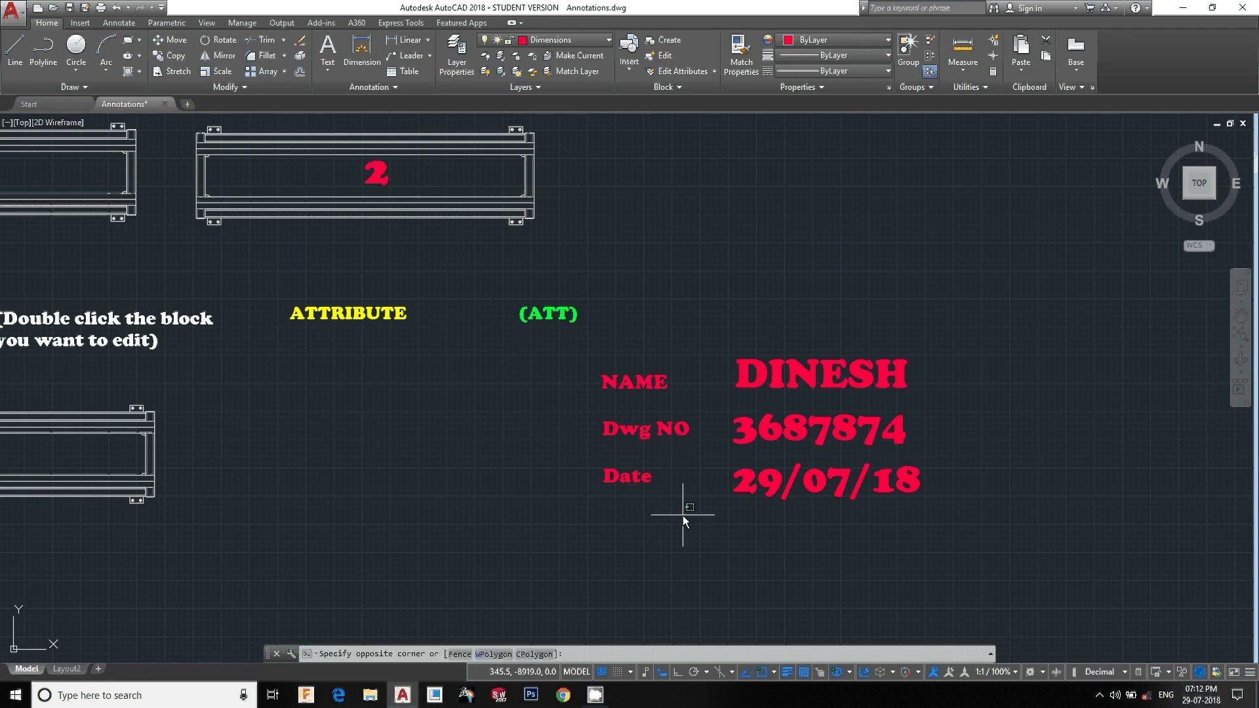
{"action": "left_click", "coordinate": [599, 344]}
{"action": "key", "text": "Escape"}
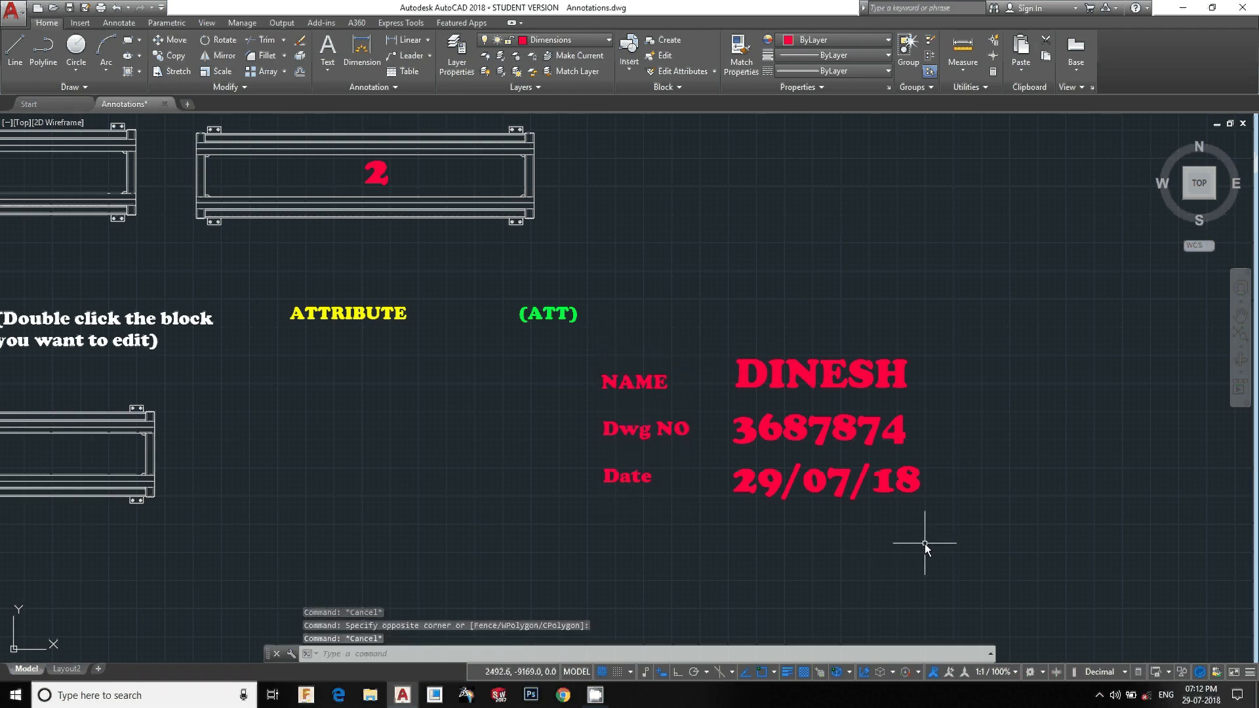
{"action": "left_click", "coordinate": [925, 535]}
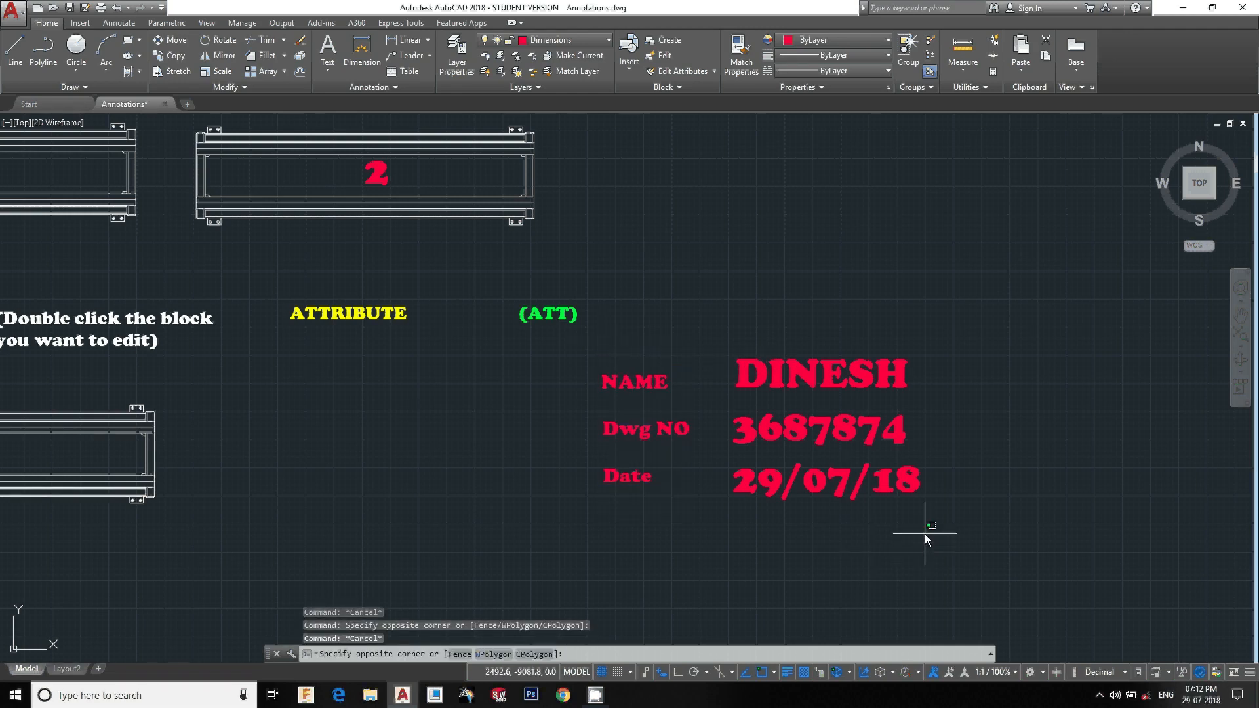
{"action": "left_click", "coordinate": [781, 309]}
{"action": "left_click", "coordinate": [805, 41]}
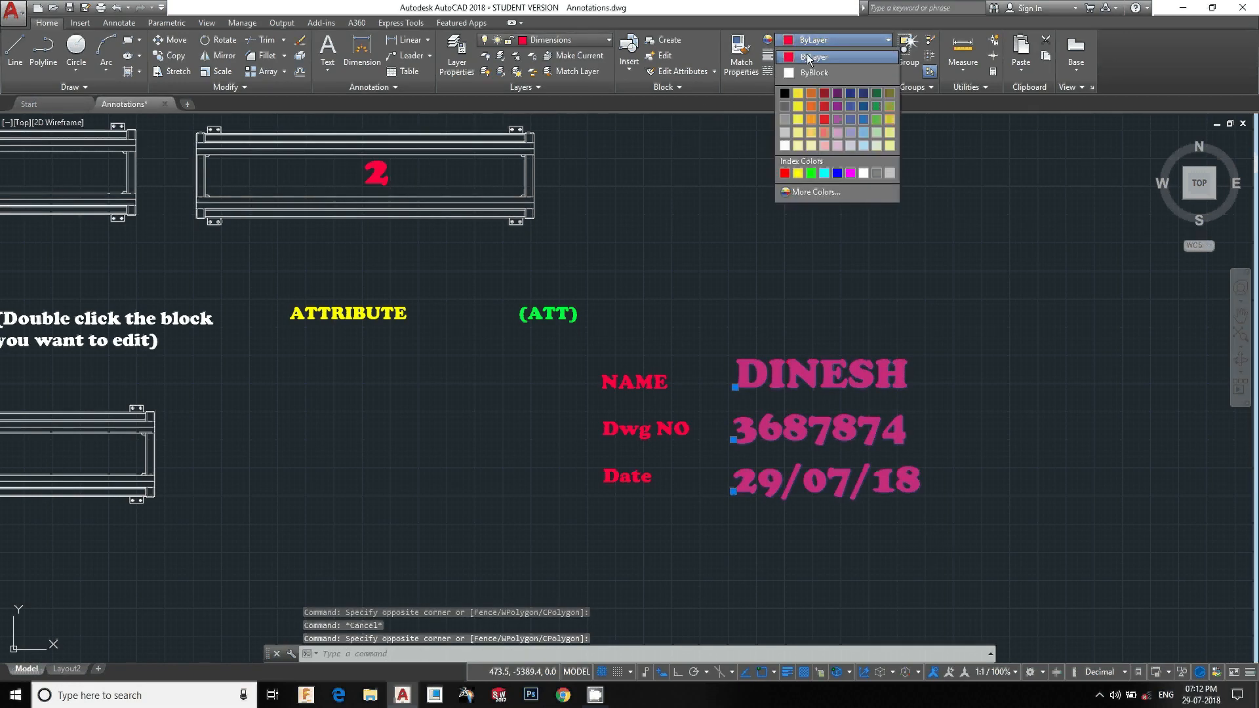
{"action": "left_click", "coordinate": [800, 104]}
{"action": "key", "text": "Escape"}
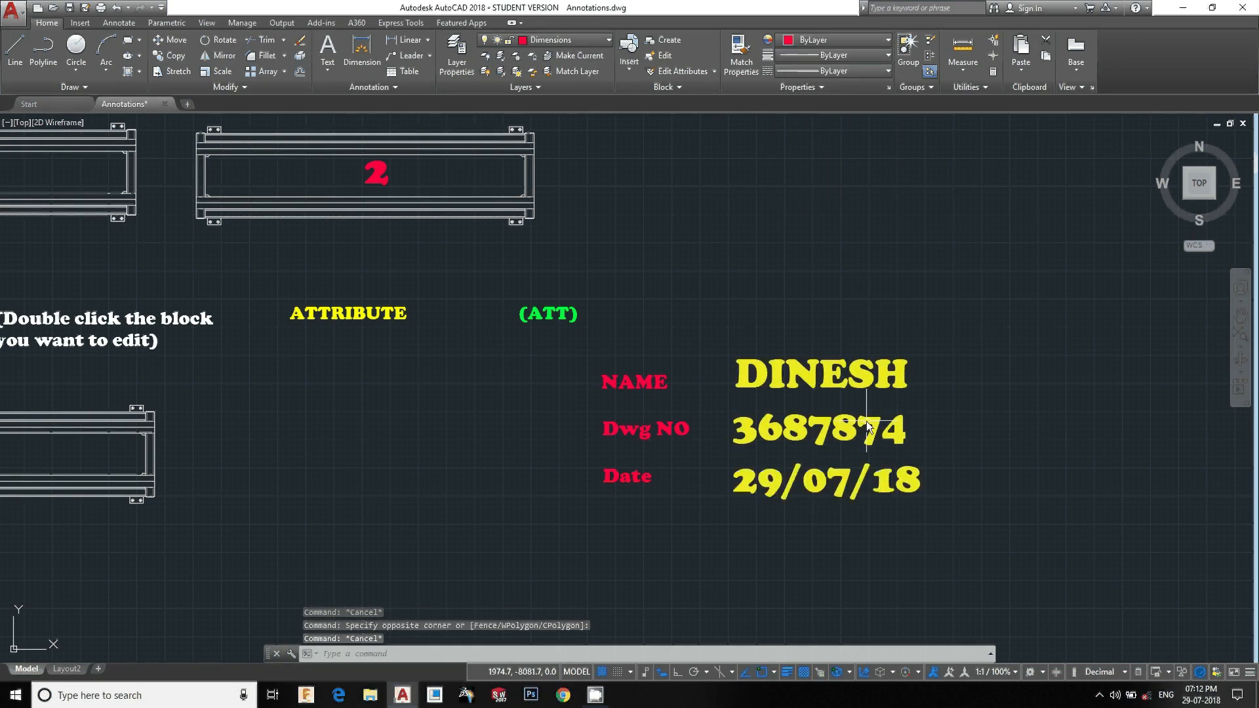
{"action": "left_click", "coordinate": [666, 543]}
{"action": "left_click", "coordinate": [592, 360]}
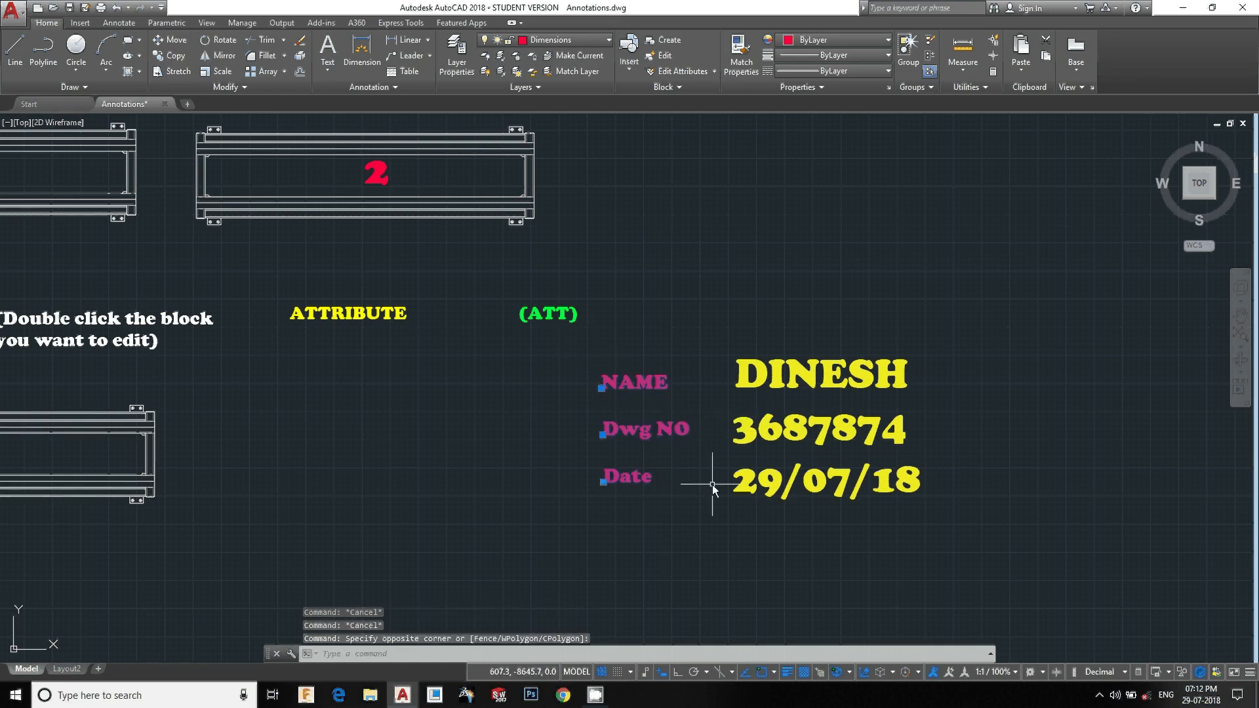
{"action": "key", "text": "Escape"}
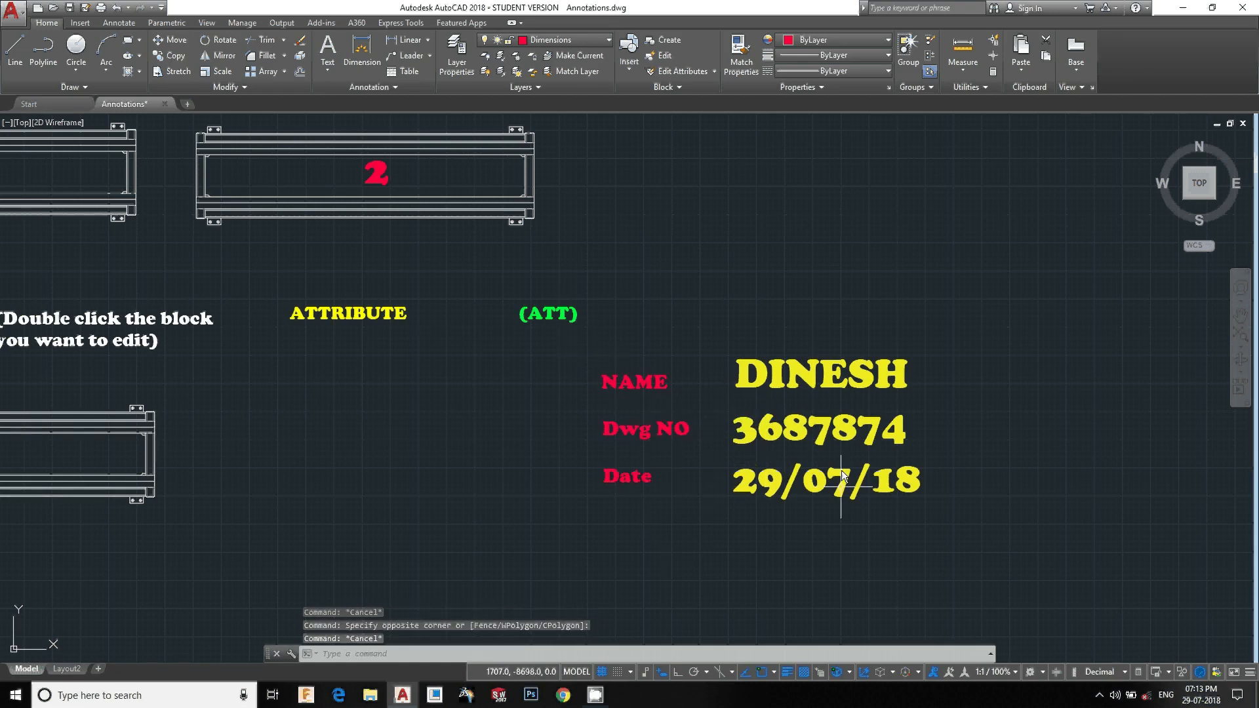
{"action": "key", "text": "Escape"}
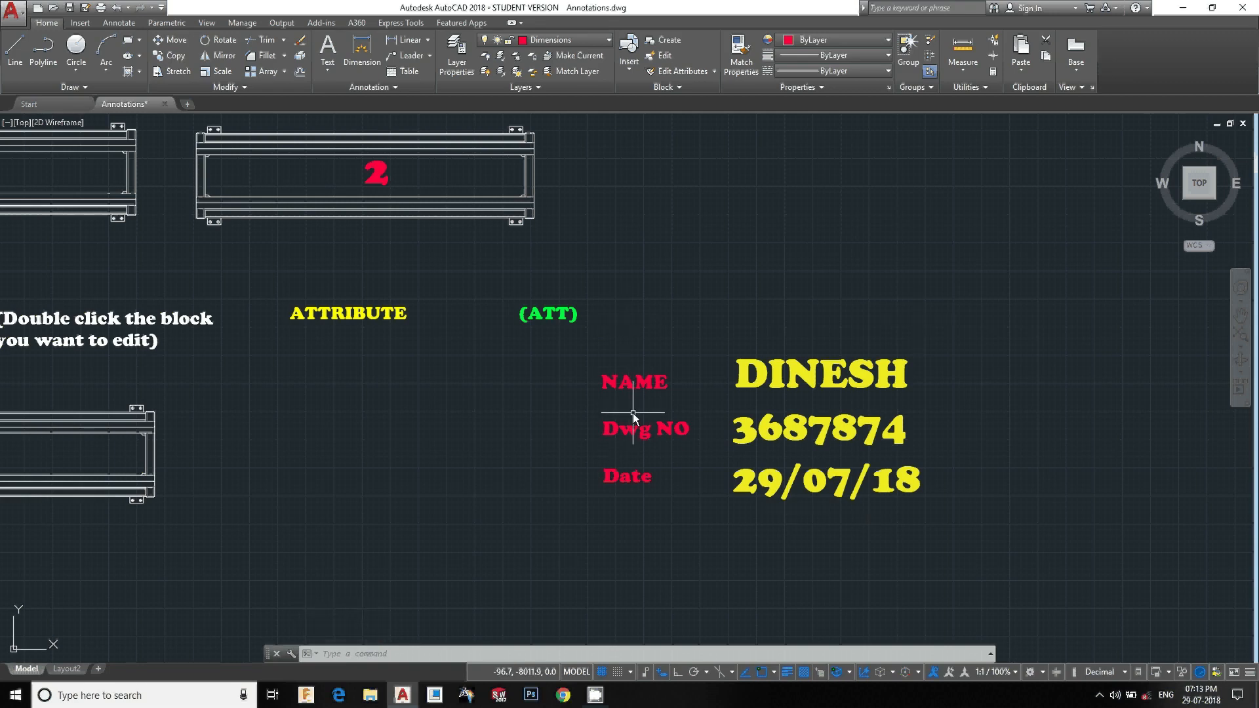
{"action": "scroll", "coordinate": [643, 422], "scroll_direction": "down", "scroll_amount": 4}
{"action": "middle_click_drag", "start_coordinate": [560, 491], "coordinate": [611, 475]}
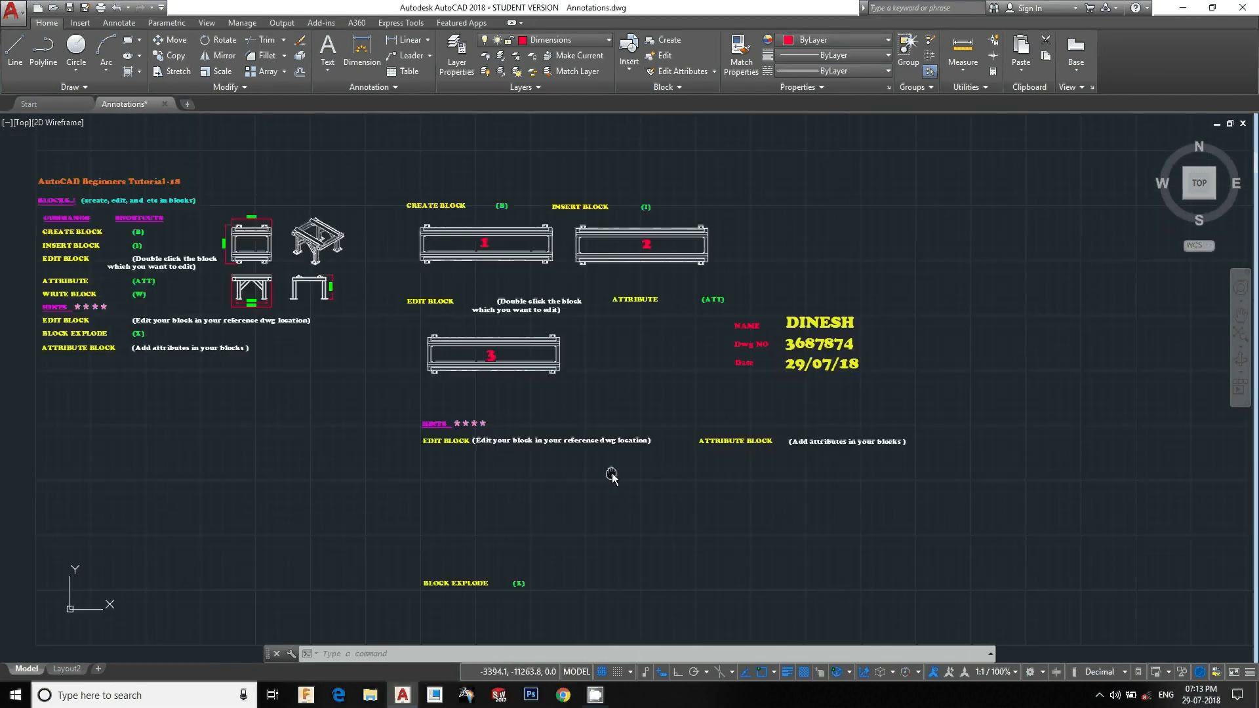
{"action": "scroll", "coordinate": [492, 461], "scroll_direction": "up", "scroll_amount": 3}
{"action": "left_click", "coordinate": [688, 252]}
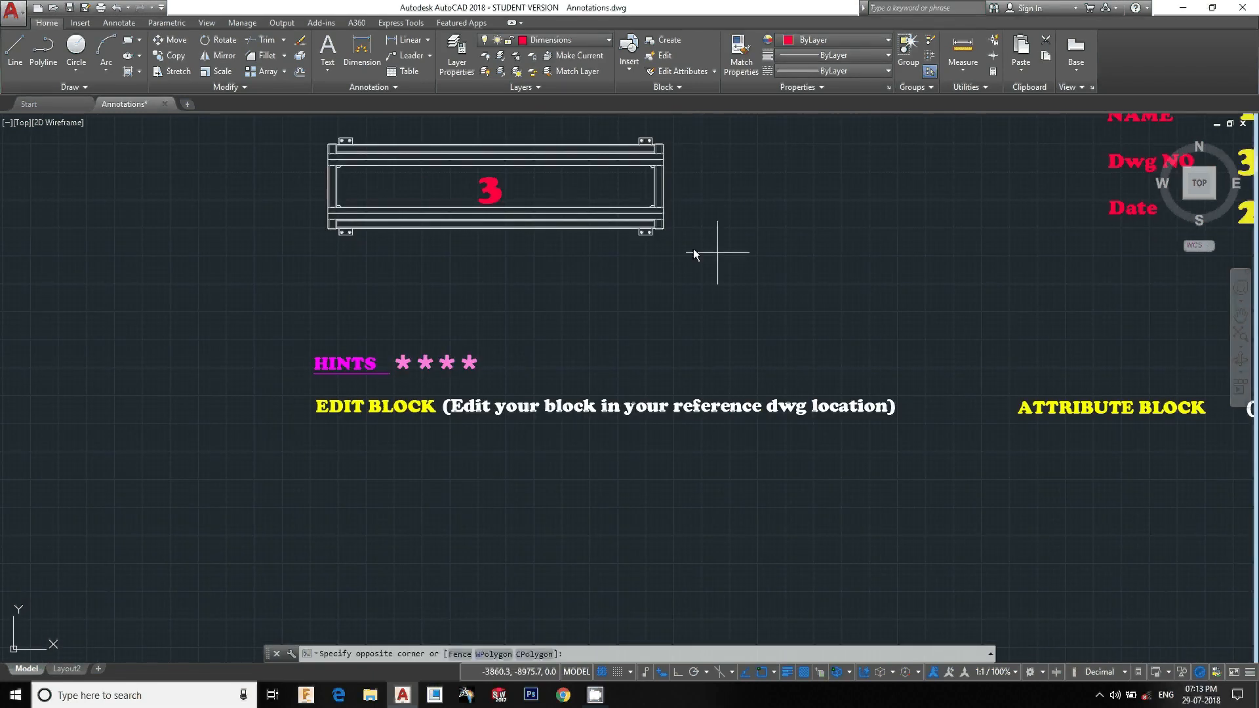
{"action": "left_click", "coordinate": [338, 217]}
{"action": "key", "text": "ctrl+c"}
{"action": "key", "text": "ctrl+v"}
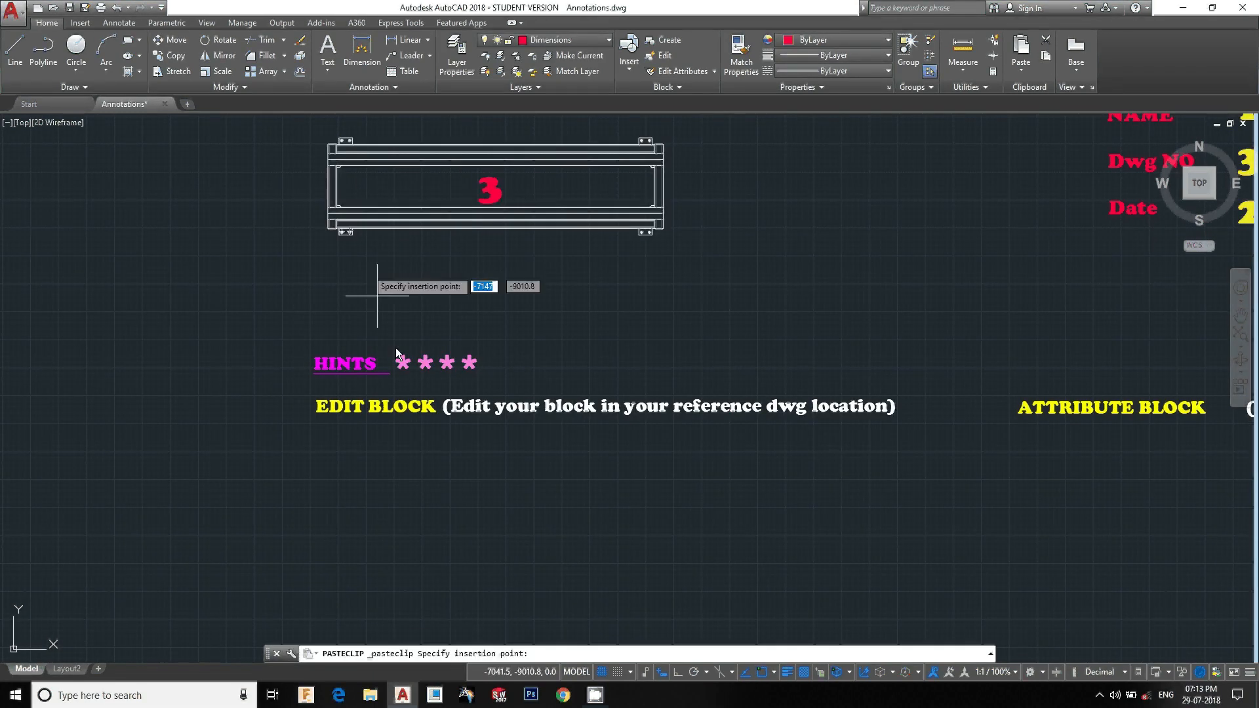
{"action": "key", "text": "Escape"}
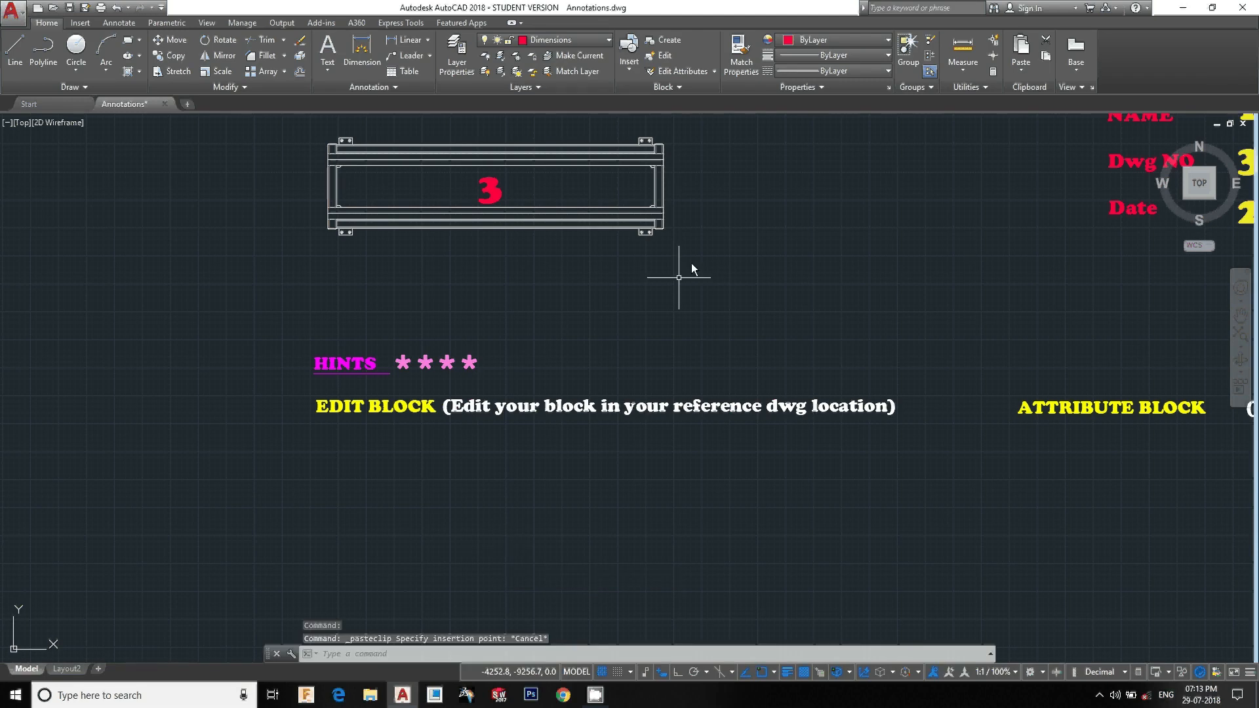
Copy the block numbered 3 and paste a copy below the EDIT BLOCK hint text, accepting the attribute prompt
{"action": "key", "text": "Escape"}
{"action": "left_click", "coordinate": [707, 249]}
{"action": "left_click", "coordinate": [270, 132]}
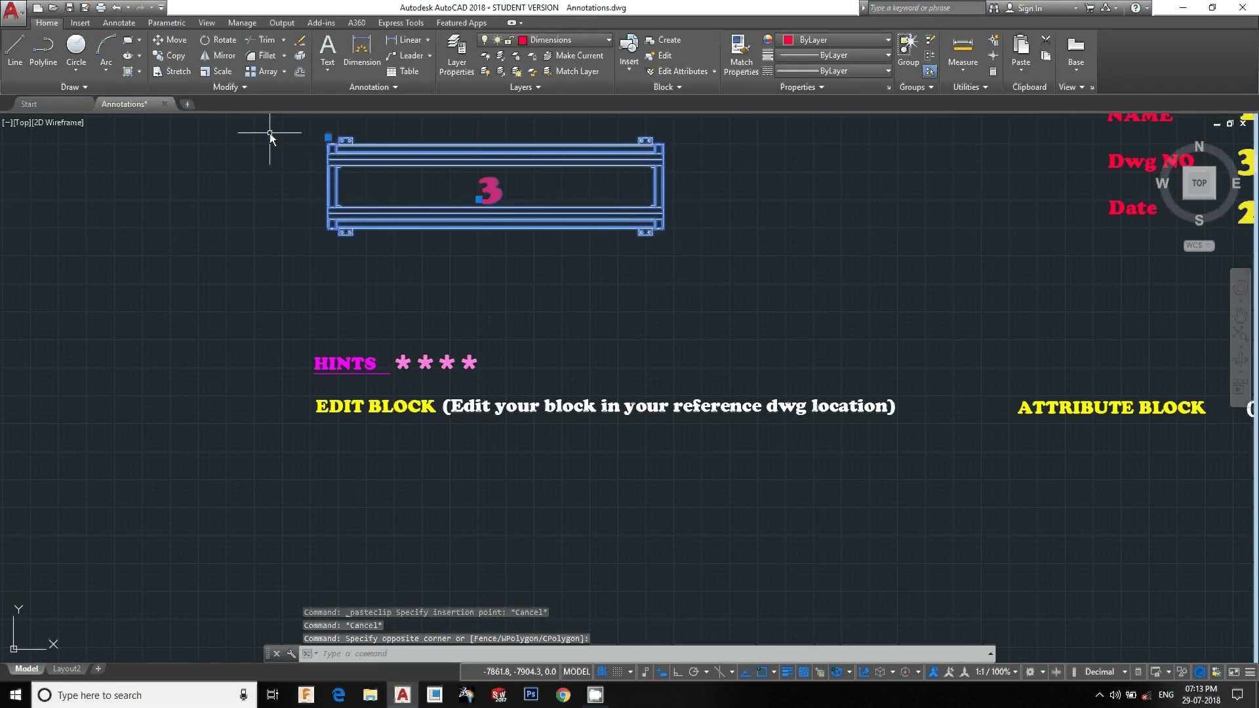
{"action": "key", "text": "ctrl+c"}
{"action": "key", "text": "ctrl+v"}
{"action": "middle_click_drag", "start_coordinate": [423, 391], "coordinate": [395, 174]}
{"action": "left_click", "coordinate": [339, 356]}
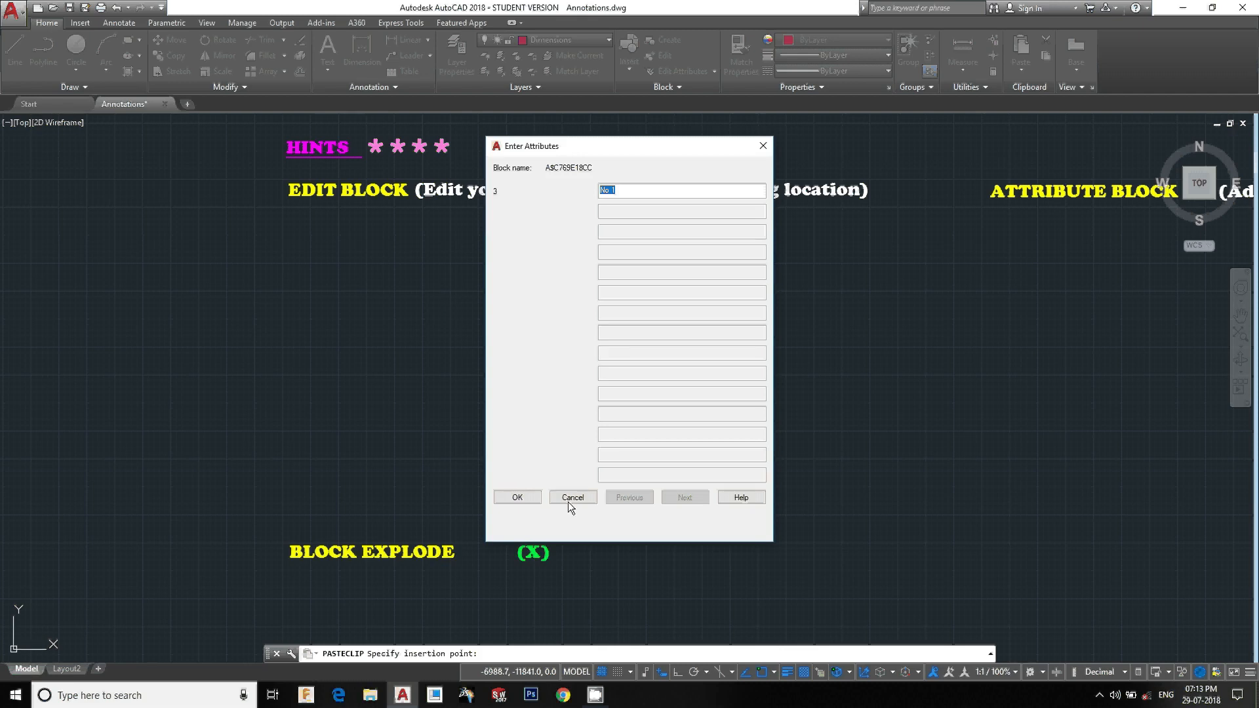
{"action": "left_click", "coordinate": [525, 500]}
{"action": "key", "text": "Escape"}
{"action": "key", "text": "Escape"}
{"action": "key", "text": "Escape"}
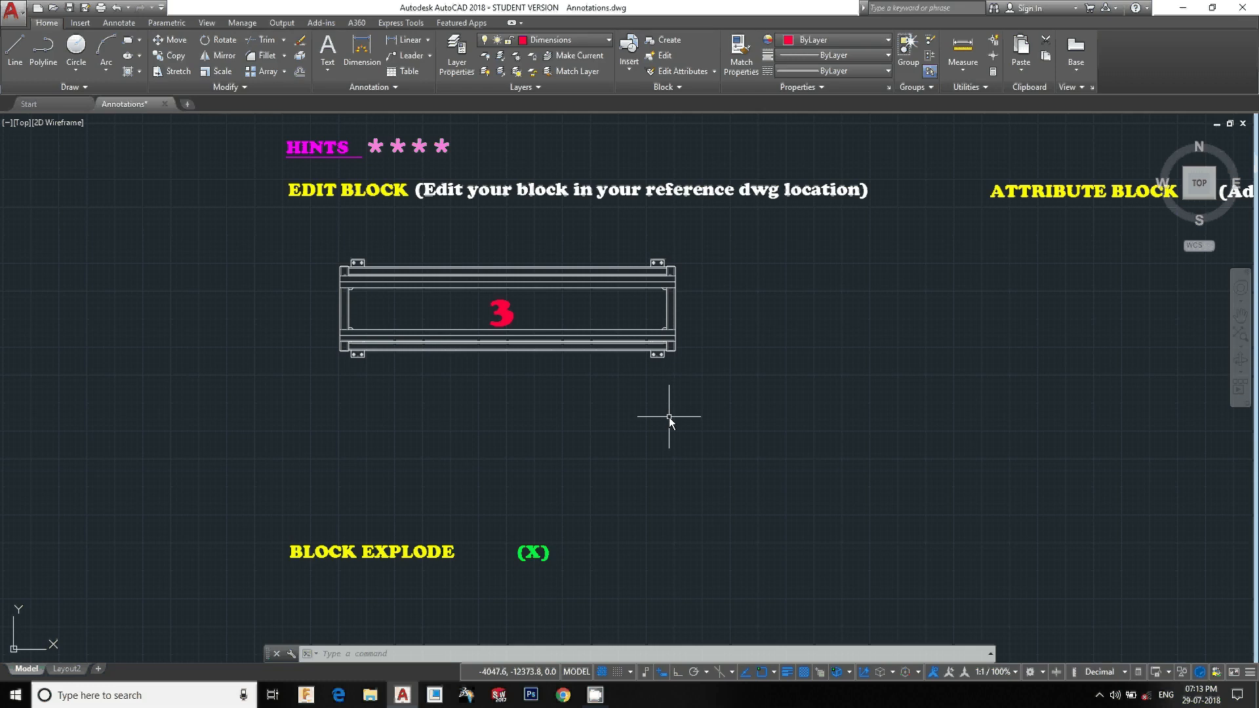
Erase the 3 number label from the pasted block copy
{"action": "key", "text": "Escape"}
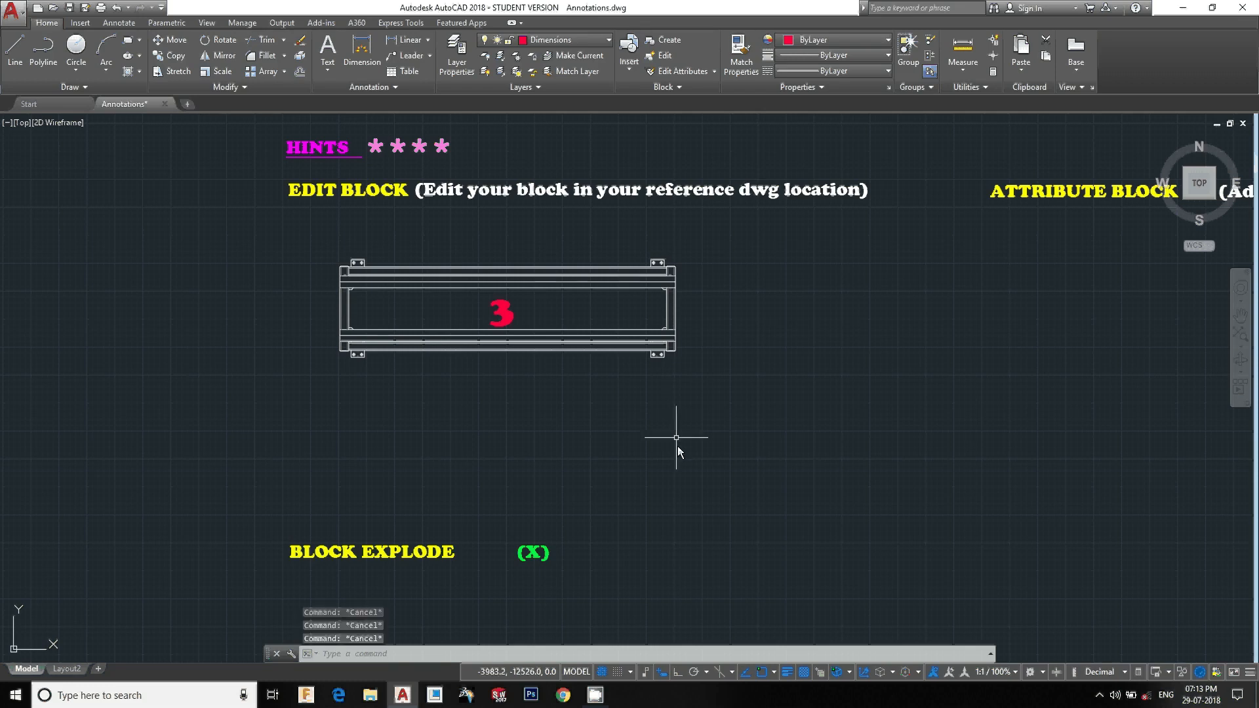
{"action": "left_click", "coordinate": [545, 315]}
{"action": "left_click", "coordinate": [490, 309]}
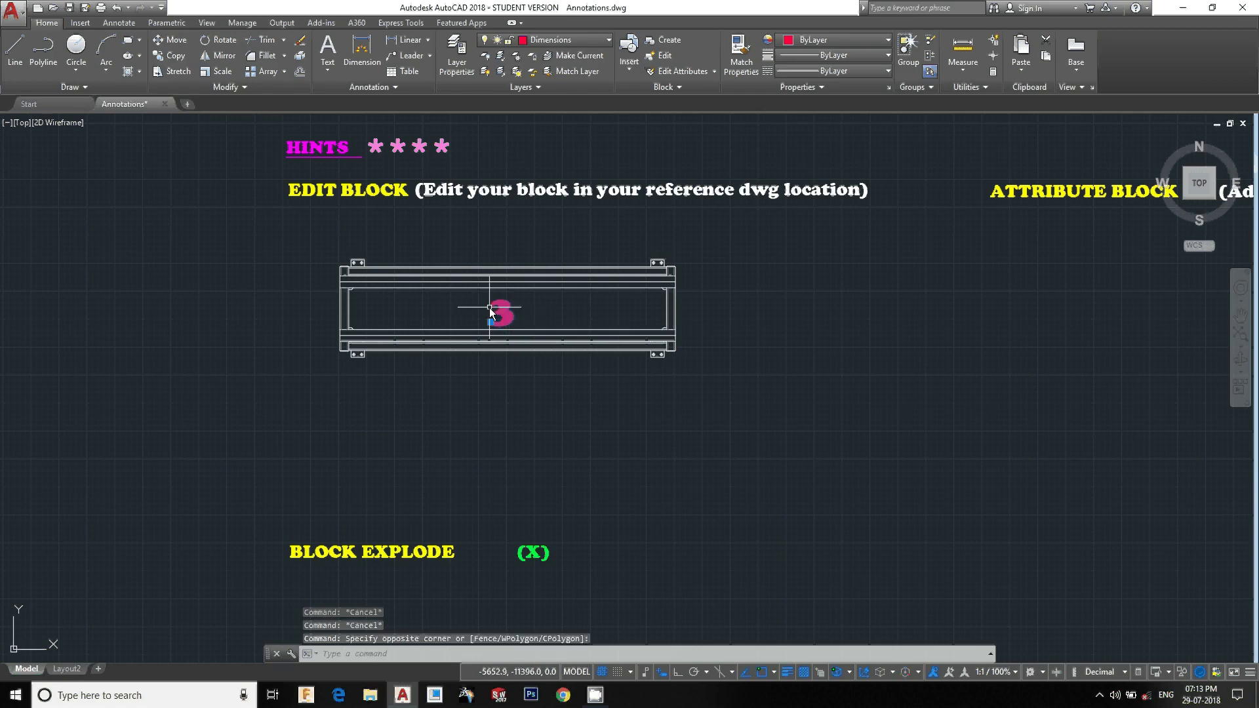
{"action": "type", "text": "e"}
{"action": "key", "text": "Return"}
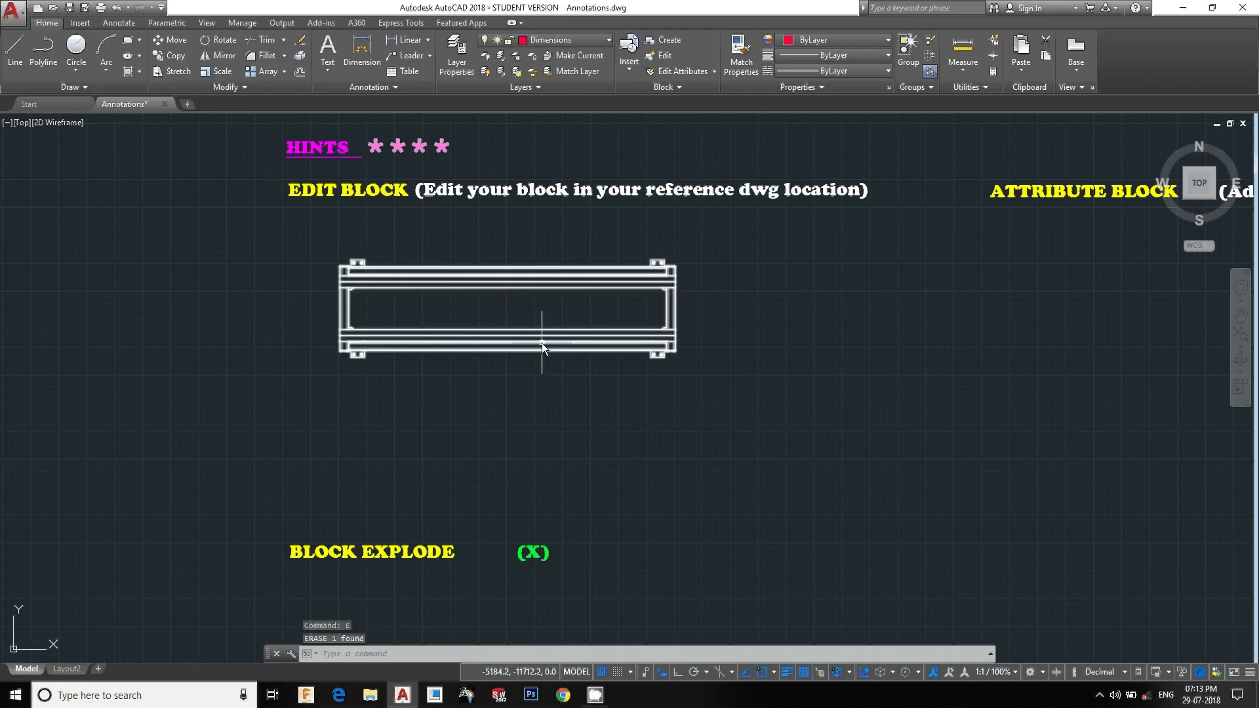
{"action": "double_click", "coordinate": [541, 343]}
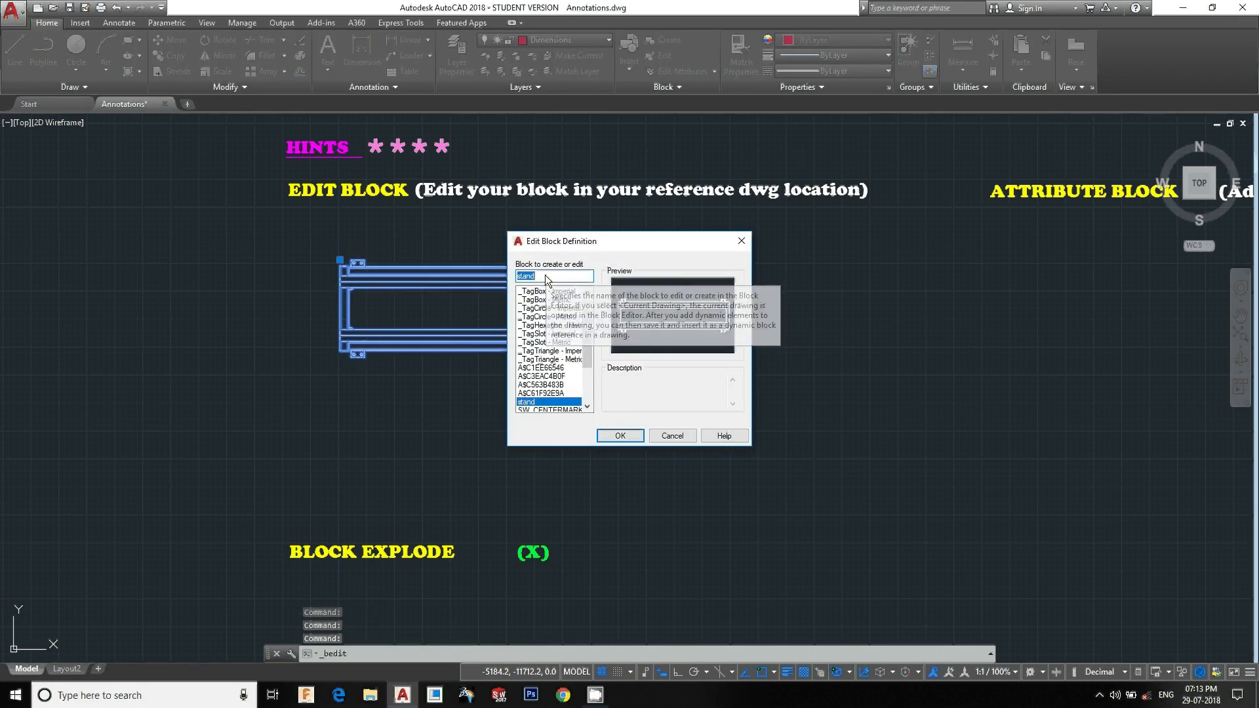
{"action": "left_click", "coordinate": [620, 436]}
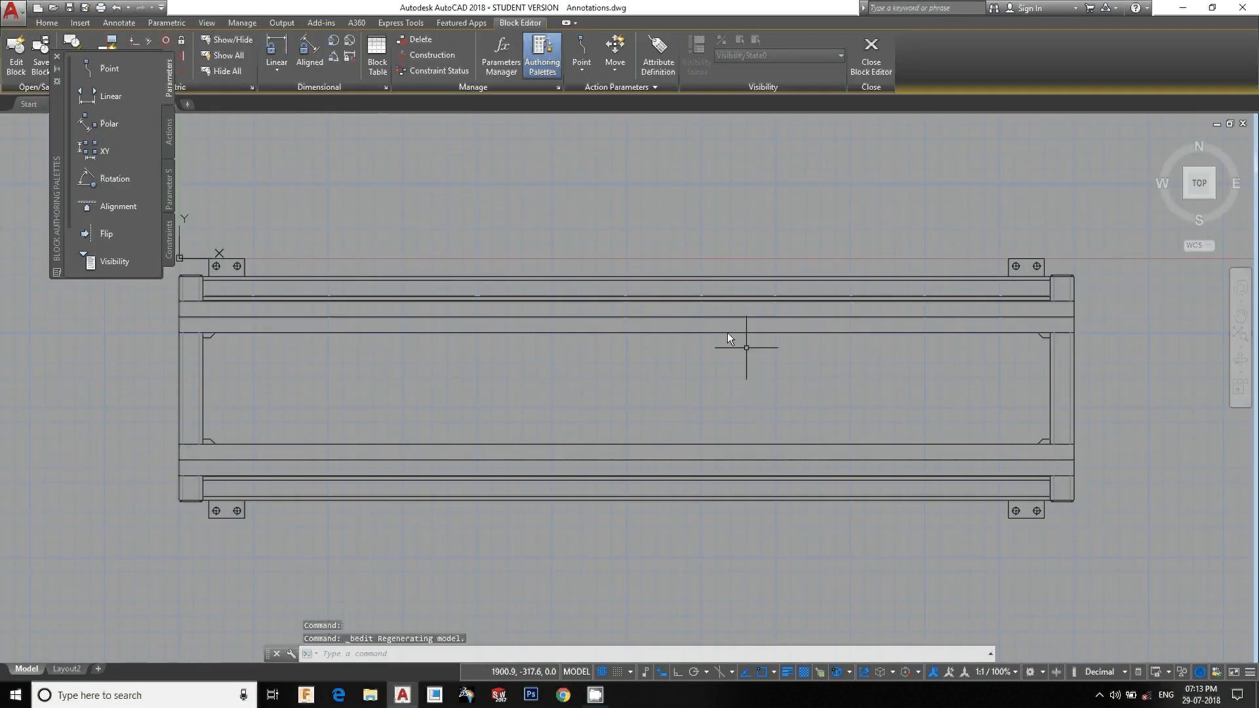
{"action": "left_click", "coordinate": [875, 52]}
{"action": "key", "text": "Escape"}
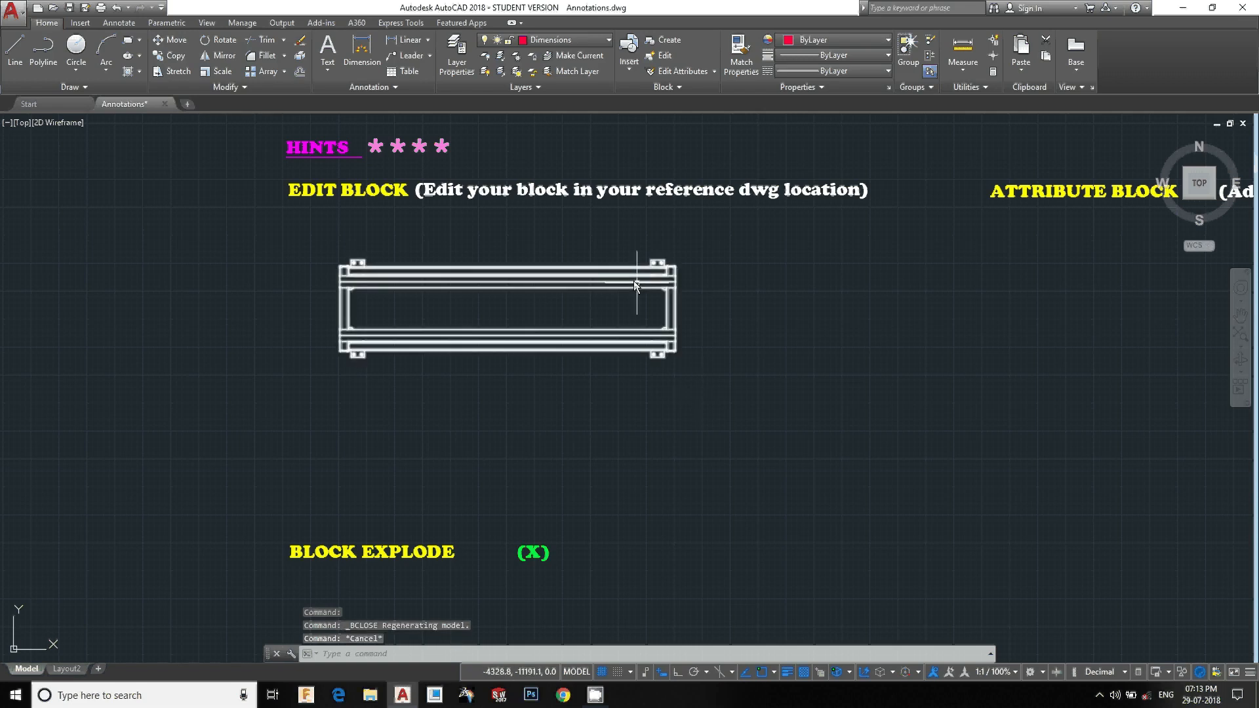
Start in-place reference editing of the pasted stand block
{"action": "left_click", "coordinate": [596, 284]}
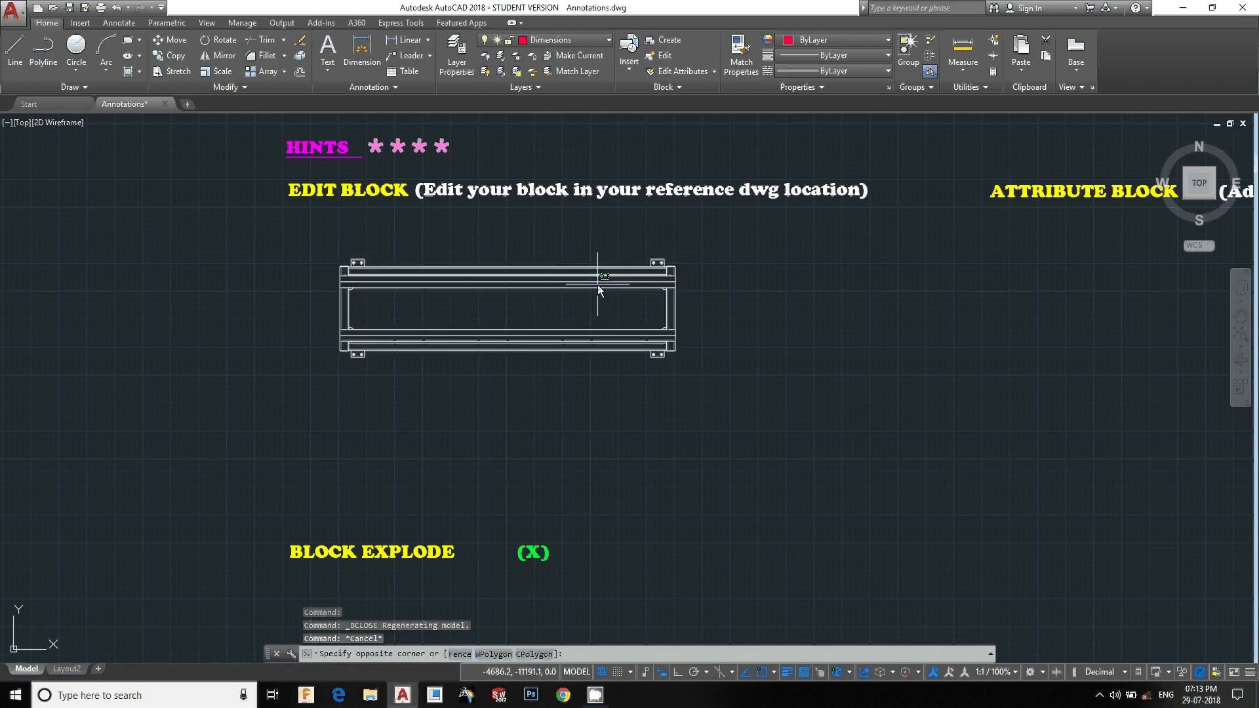
{"action": "right_click", "coordinate": [549, 281]}
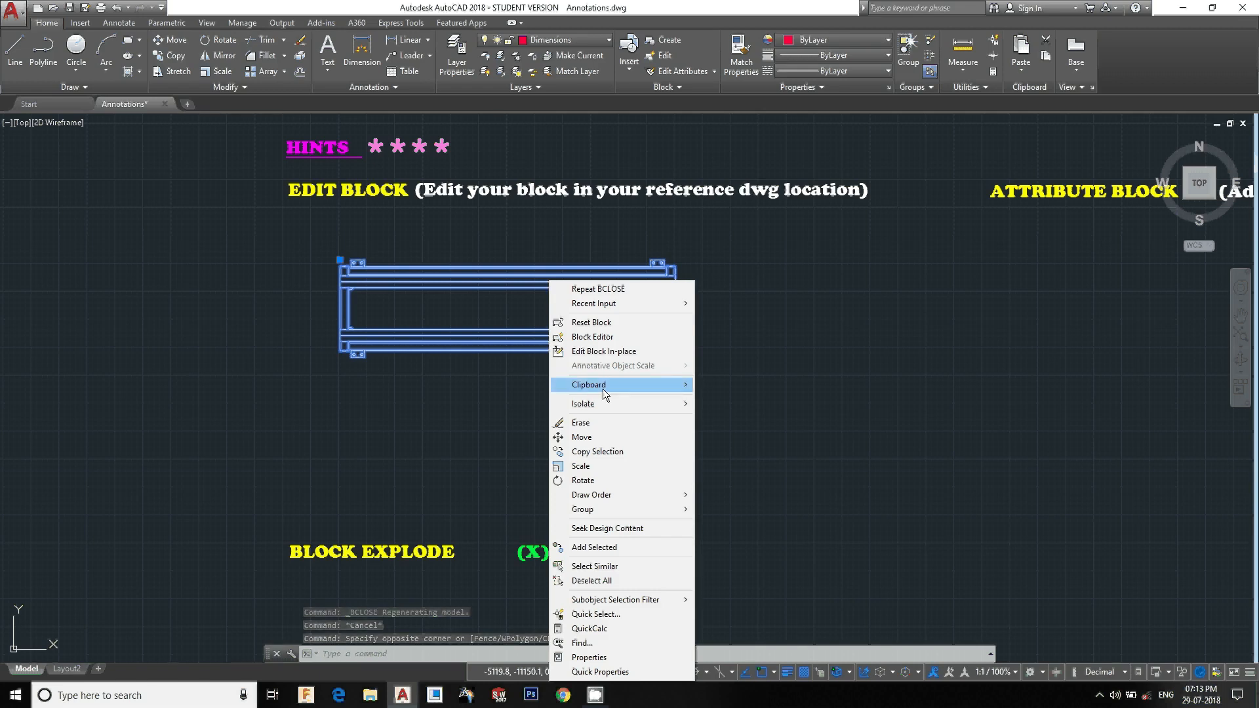
{"action": "left_click", "coordinate": [609, 352]}
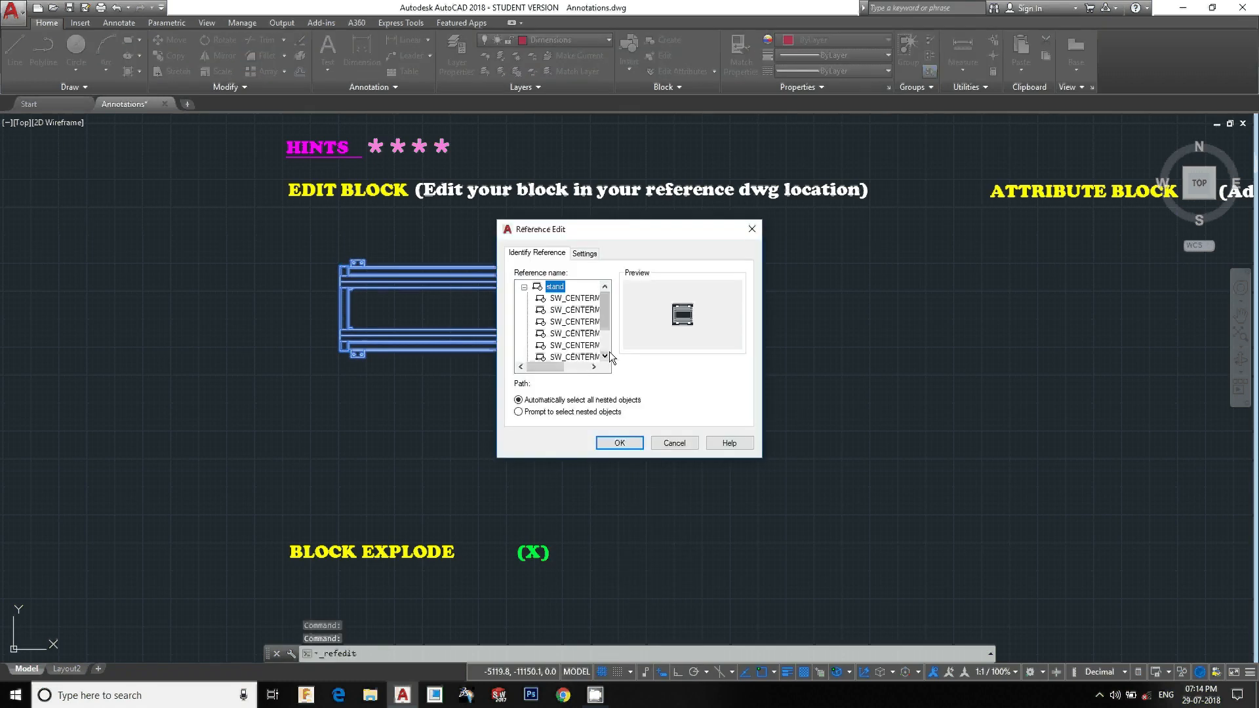
{"action": "left_click", "coordinate": [619, 442]}
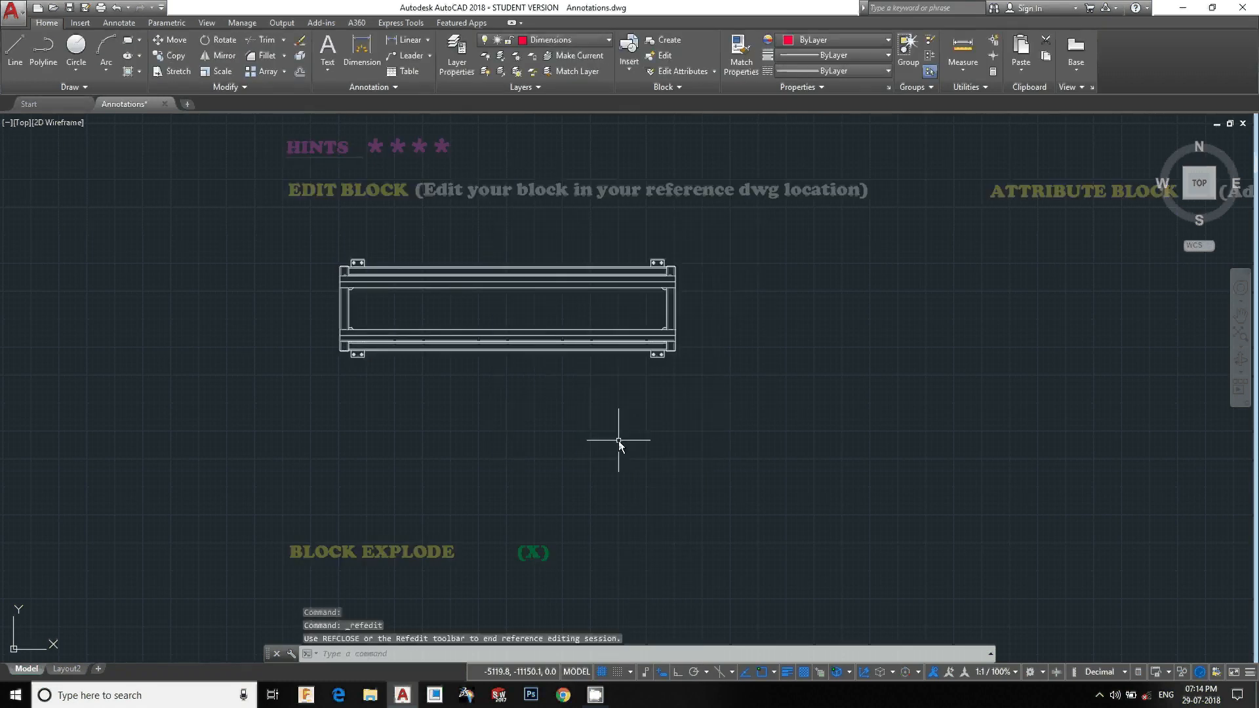
Stretch the stand block's right end 150 units to the left and save the reference edit changes
{"action": "scroll", "coordinate": [591, 239], "scroll_direction": "down", "scroll_amount": 3}
{"action": "scroll", "coordinate": [568, 365], "scroll_direction": "down", "scroll_amount": 2}
{"action": "scroll", "coordinate": [568, 365], "scroll_direction": "up", "scroll_amount": 5}
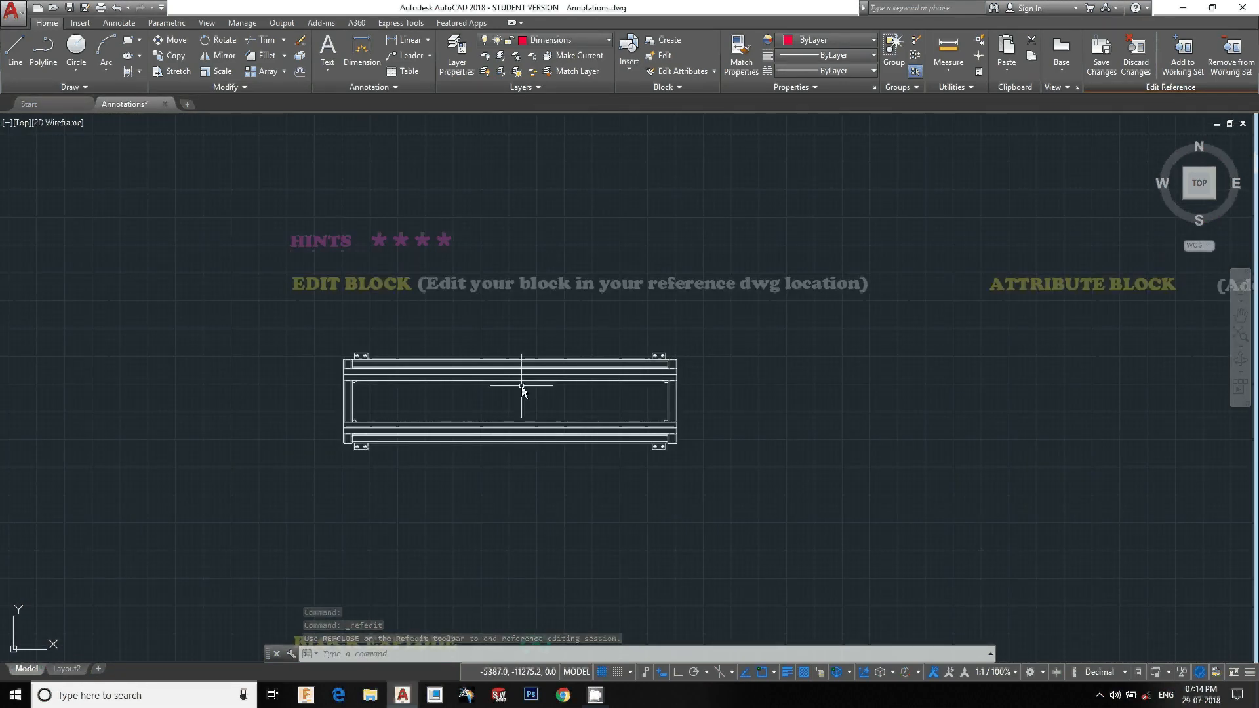
{"action": "scroll", "coordinate": [519, 383], "scroll_direction": "up", "scroll_amount": 2}
{"action": "left_click", "coordinate": [856, 287]}
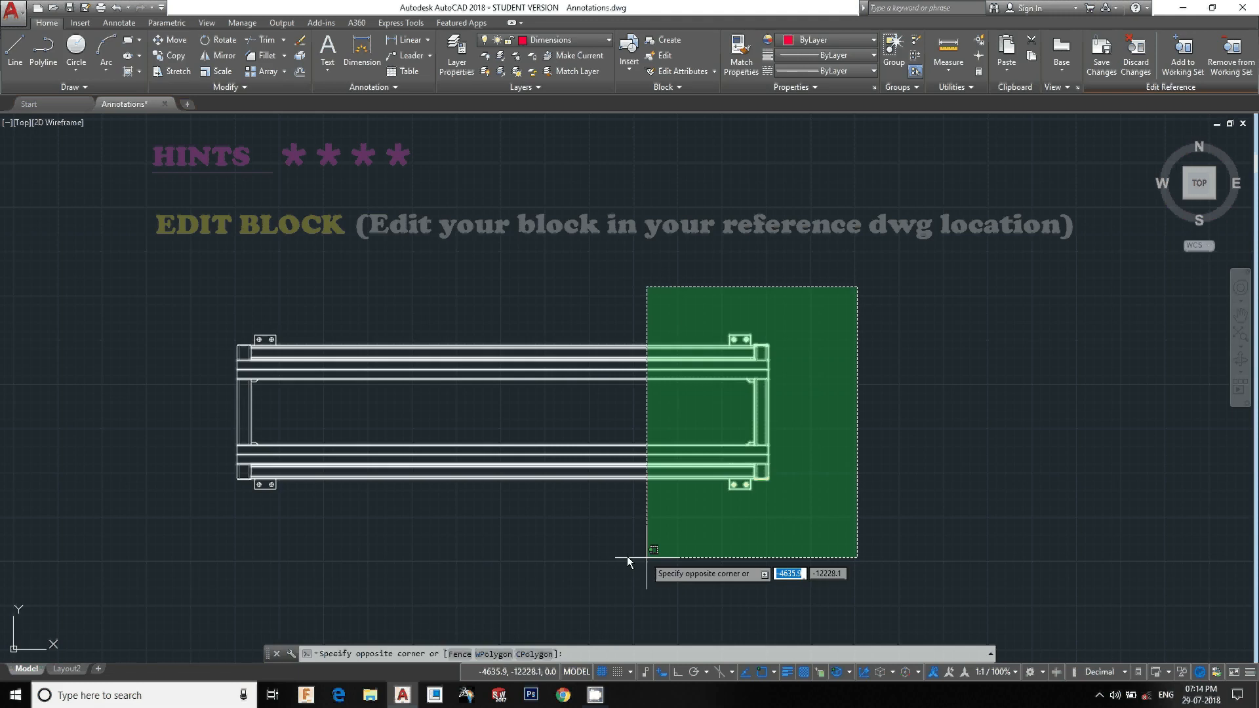
{"action": "left_click", "coordinate": [539, 555]}
{"action": "type", "text": "s"}
{"action": "key", "text": "Return"}
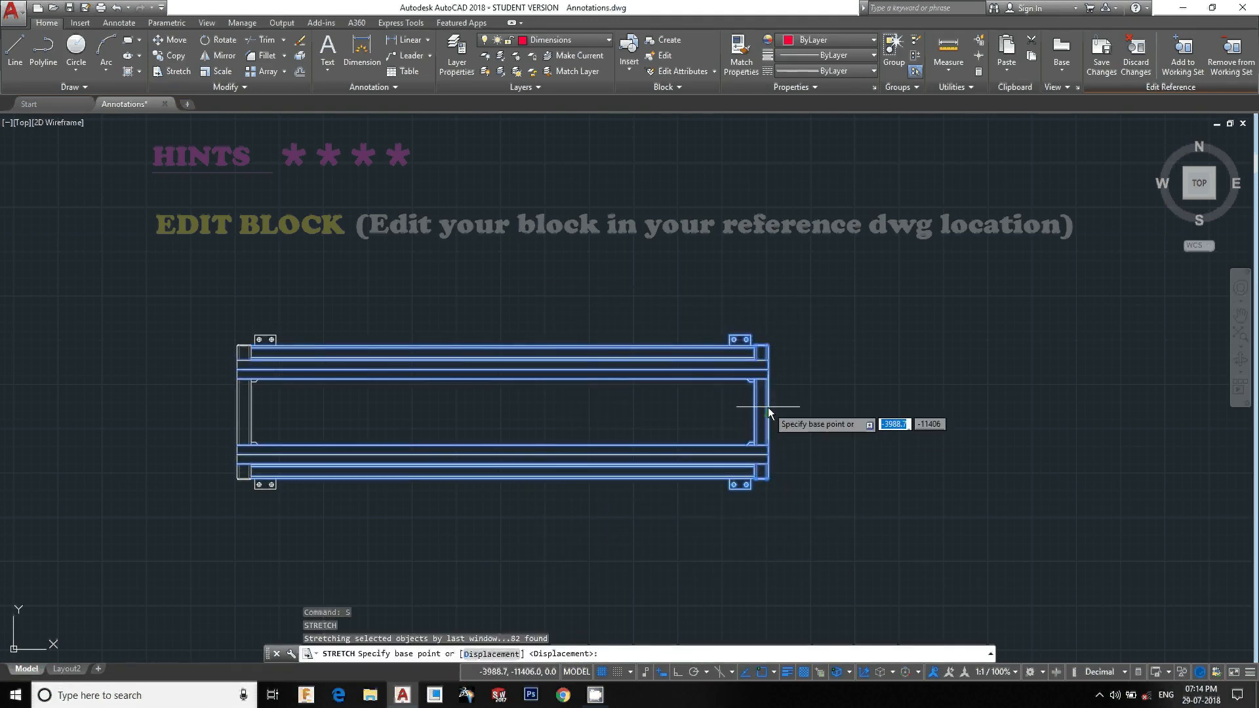
{"action": "left_click", "coordinate": [767, 408]}
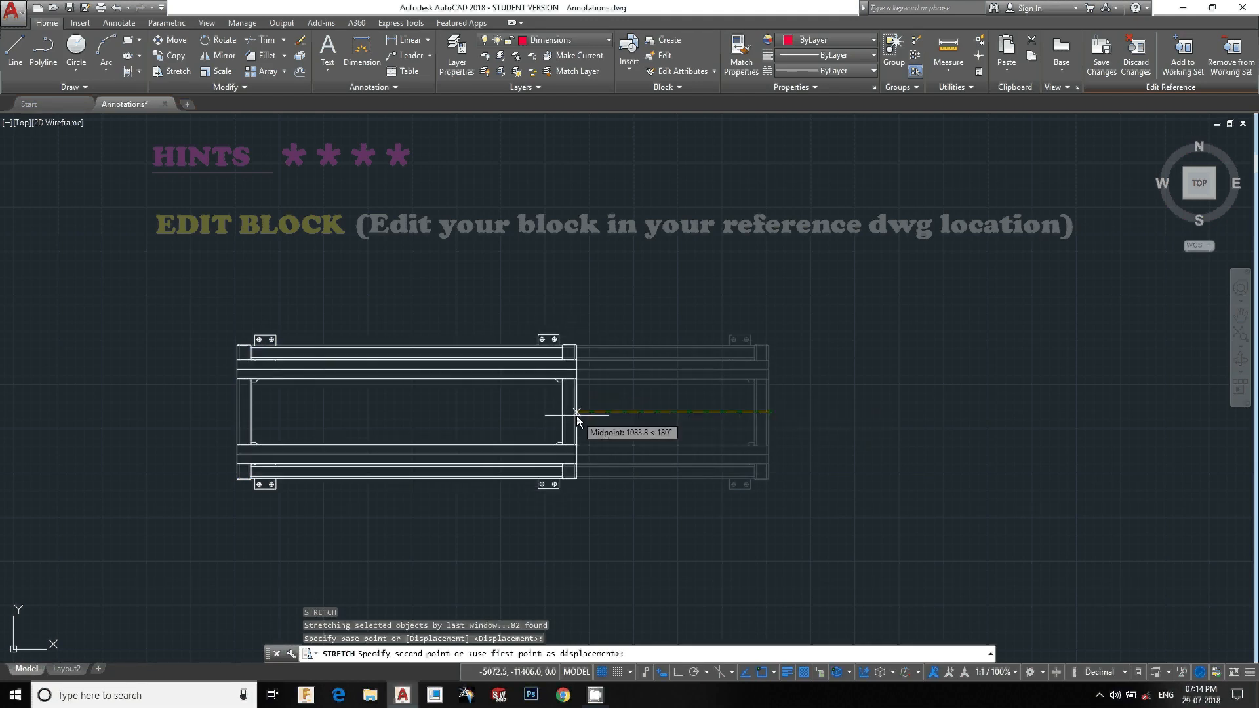
{"action": "type", "text": "150"}
{"action": "key", "text": "Return"}
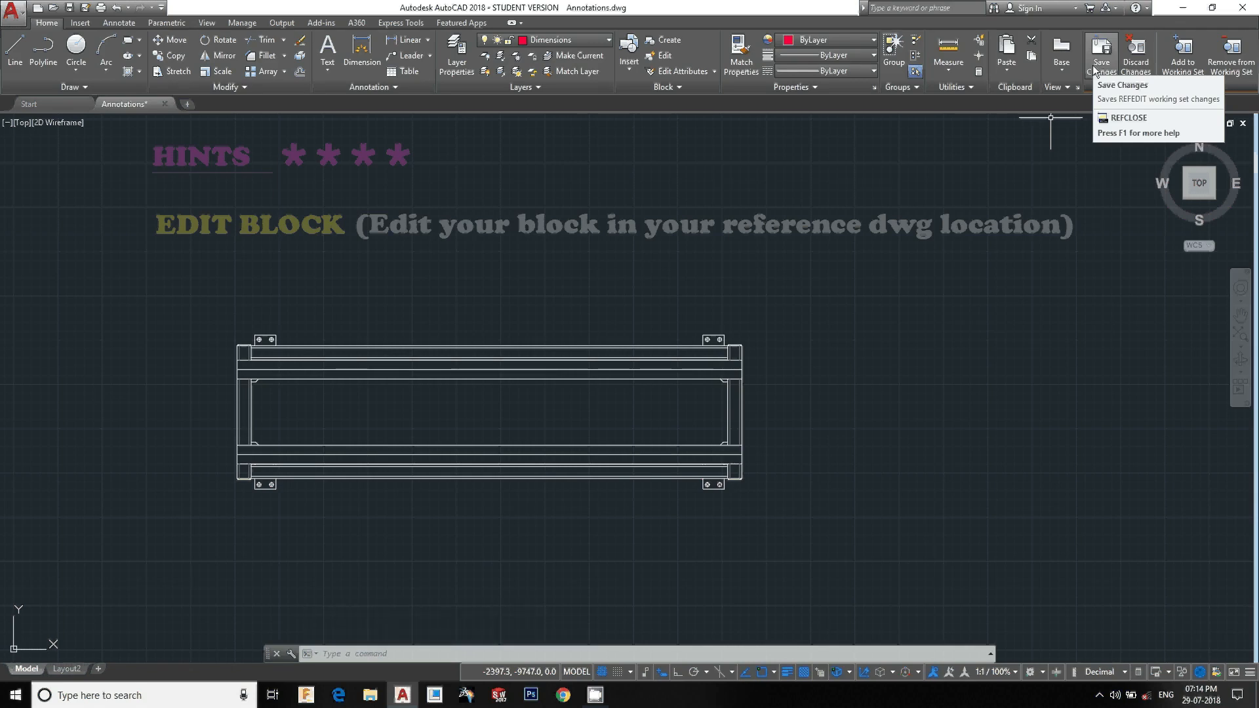
{"action": "left_click", "coordinate": [1103, 59]}
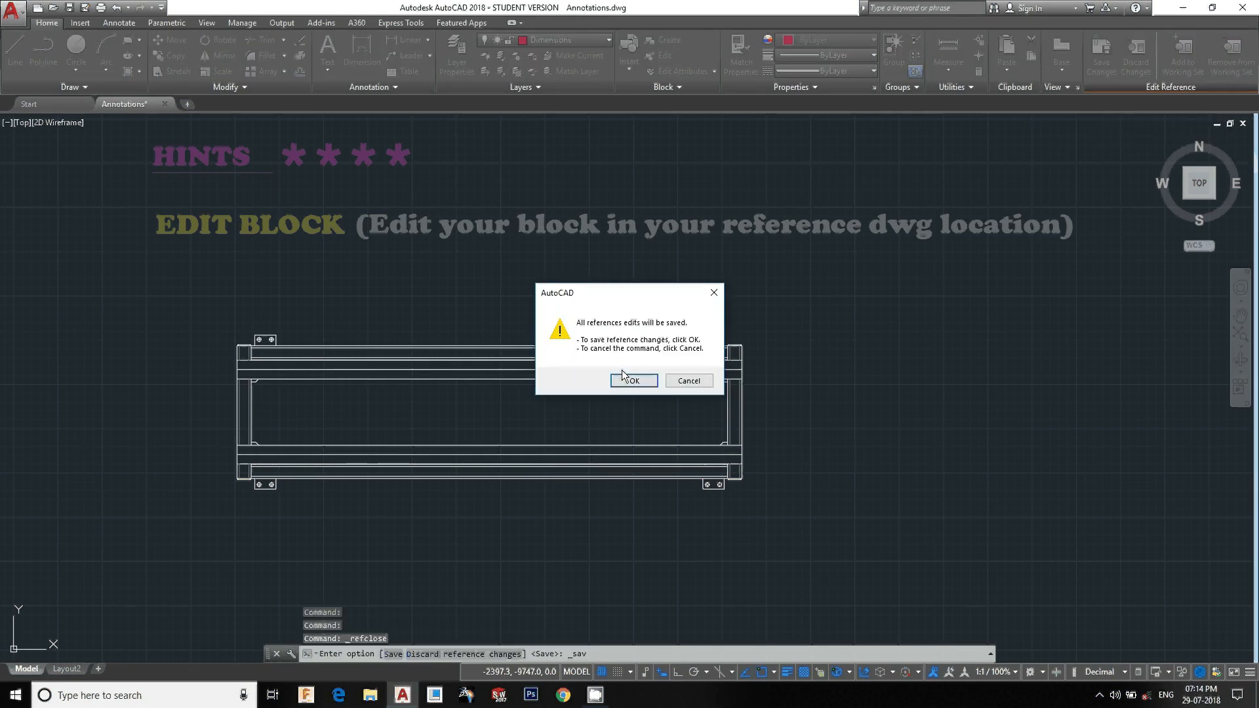
{"action": "left_click", "coordinate": [632, 381]}
Erase the 3 number label from the block beneath the EDIT BLOCK (Double click) heading
{"action": "scroll", "coordinate": [628, 382], "scroll_direction": "down", "scroll_amount": 8}
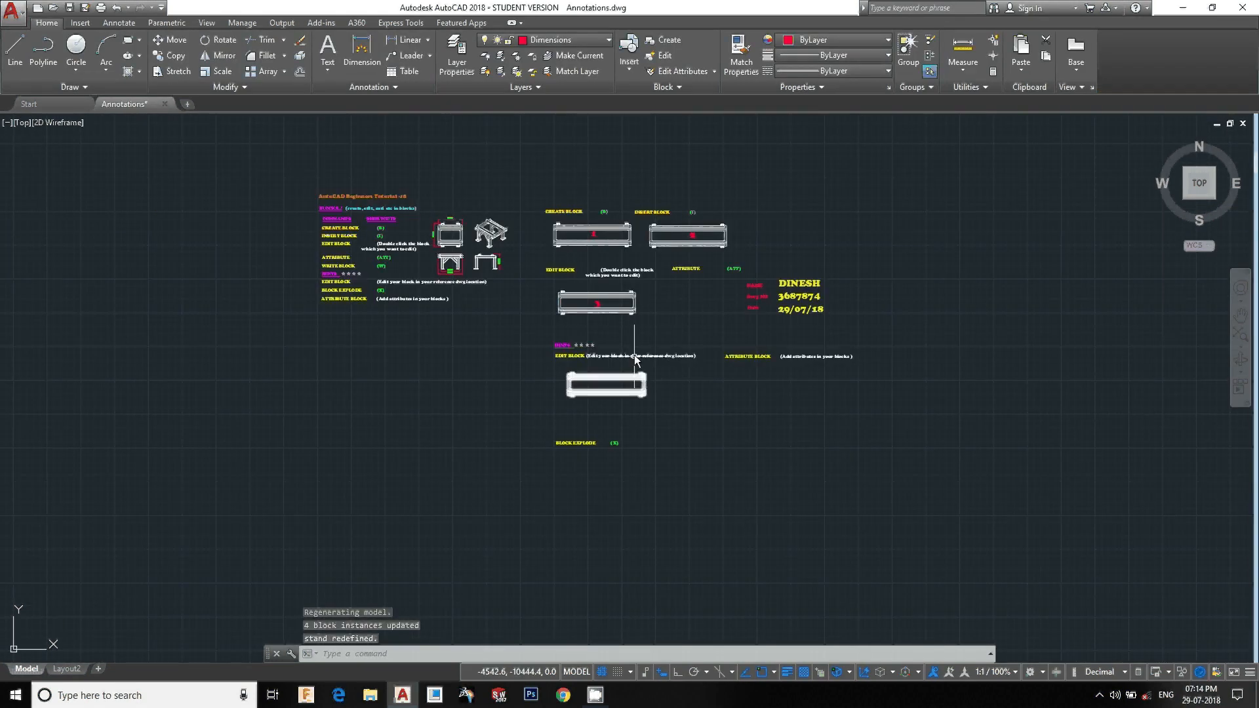
{"action": "scroll", "coordinate": [616, 277], "scroll_direction": "up", "scroll_amount": 8}
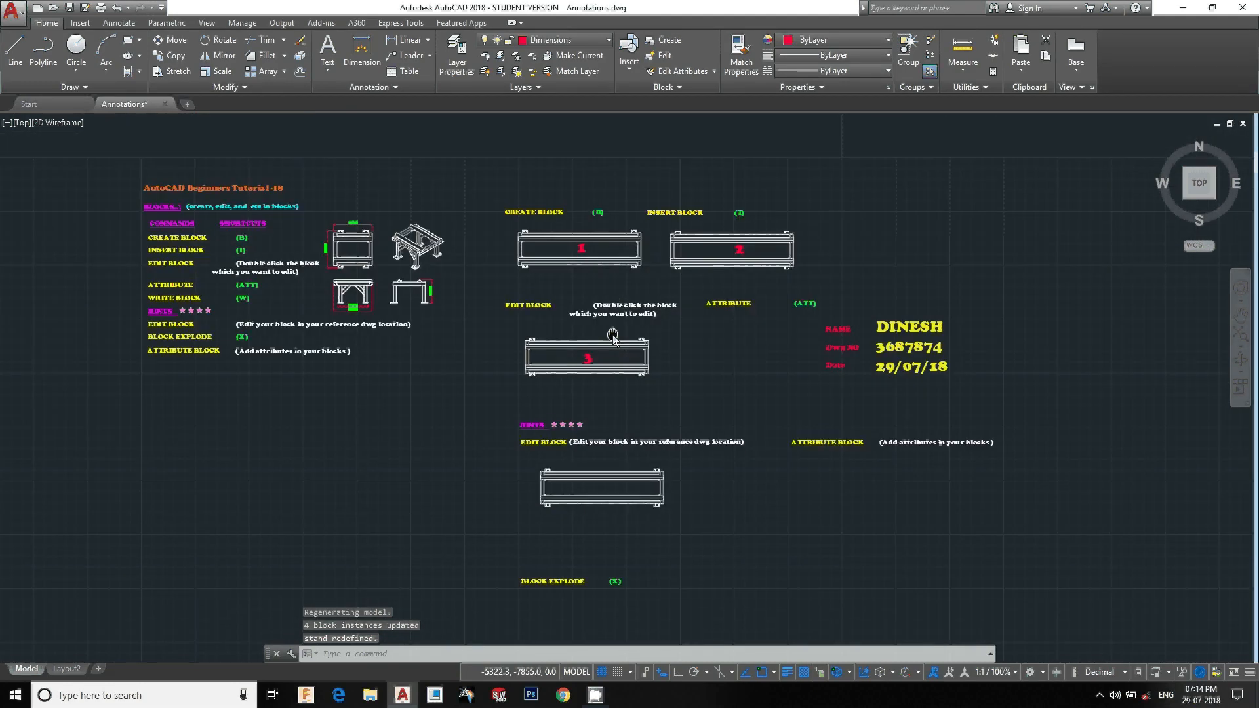
{"action": "scroll", "coordinate": [617, 277], "scroll_direction": "down", "scroll_amount": 6}
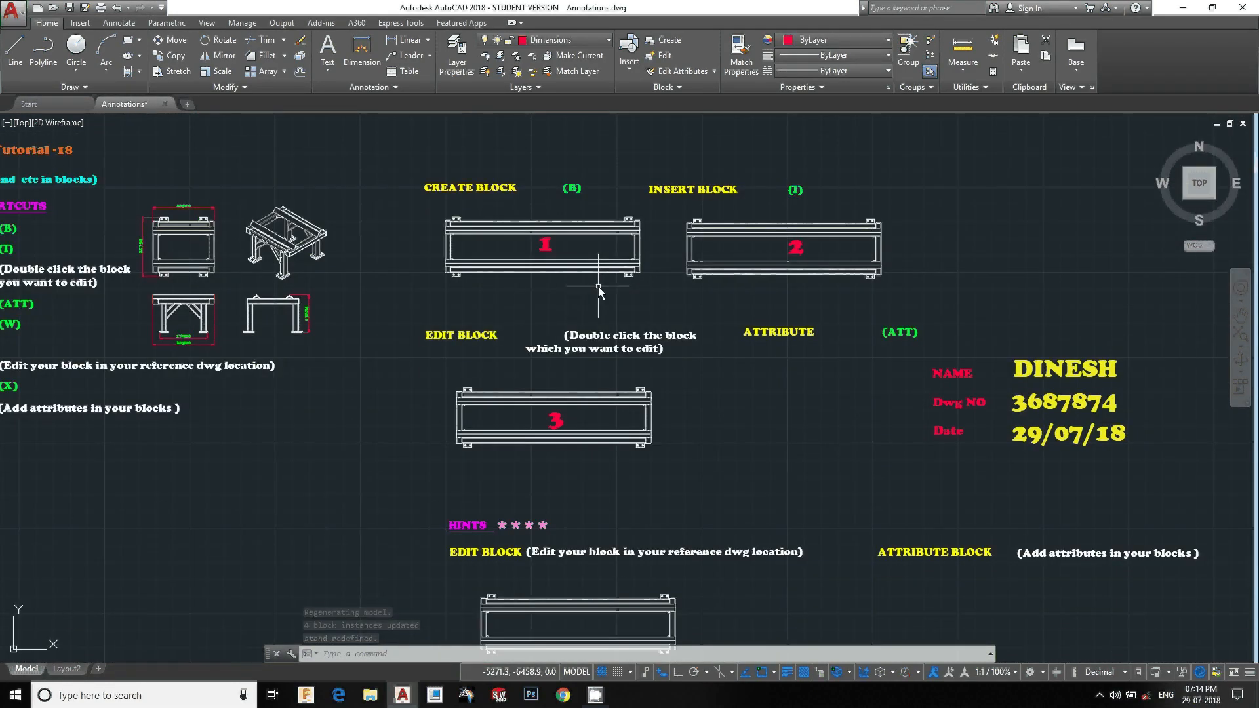
{"action": "scroll", "coordinate": [590, 427], "scroll_direction": "up", "scroll_amount": 2}
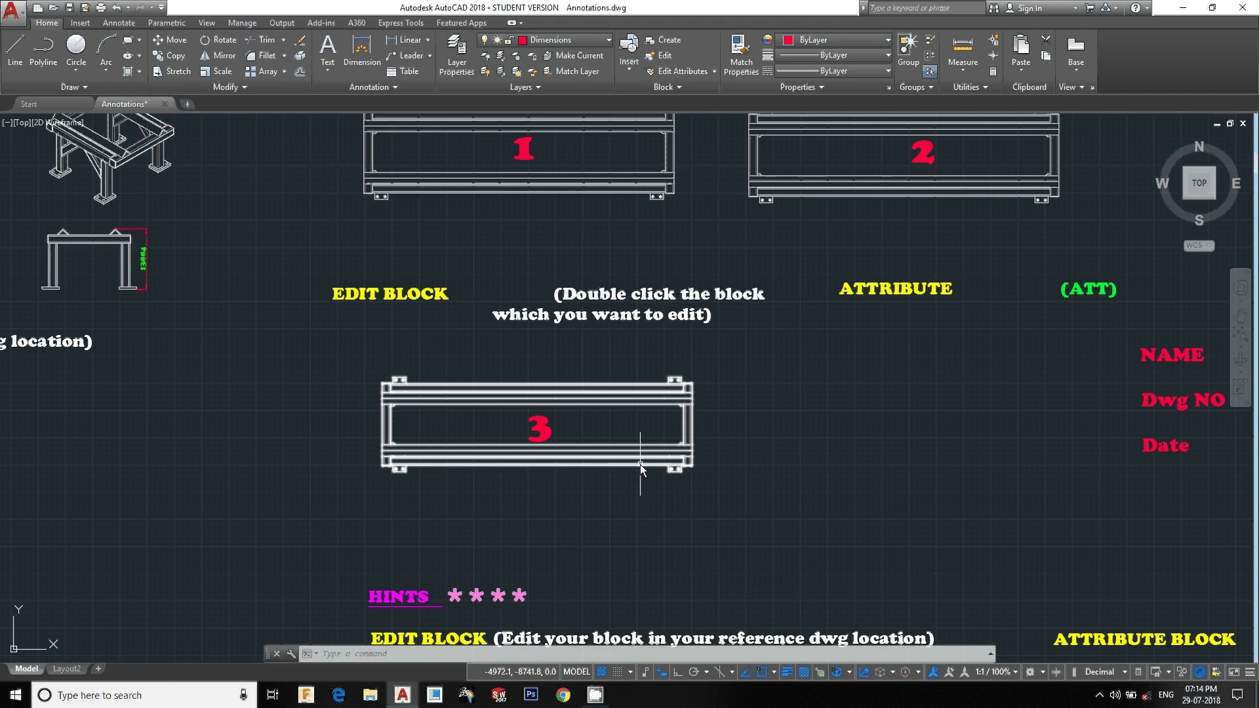
{"action": "scroll", "coordinate": [640, 465], "scroll_direction": "down", "scroll_amount": 5}
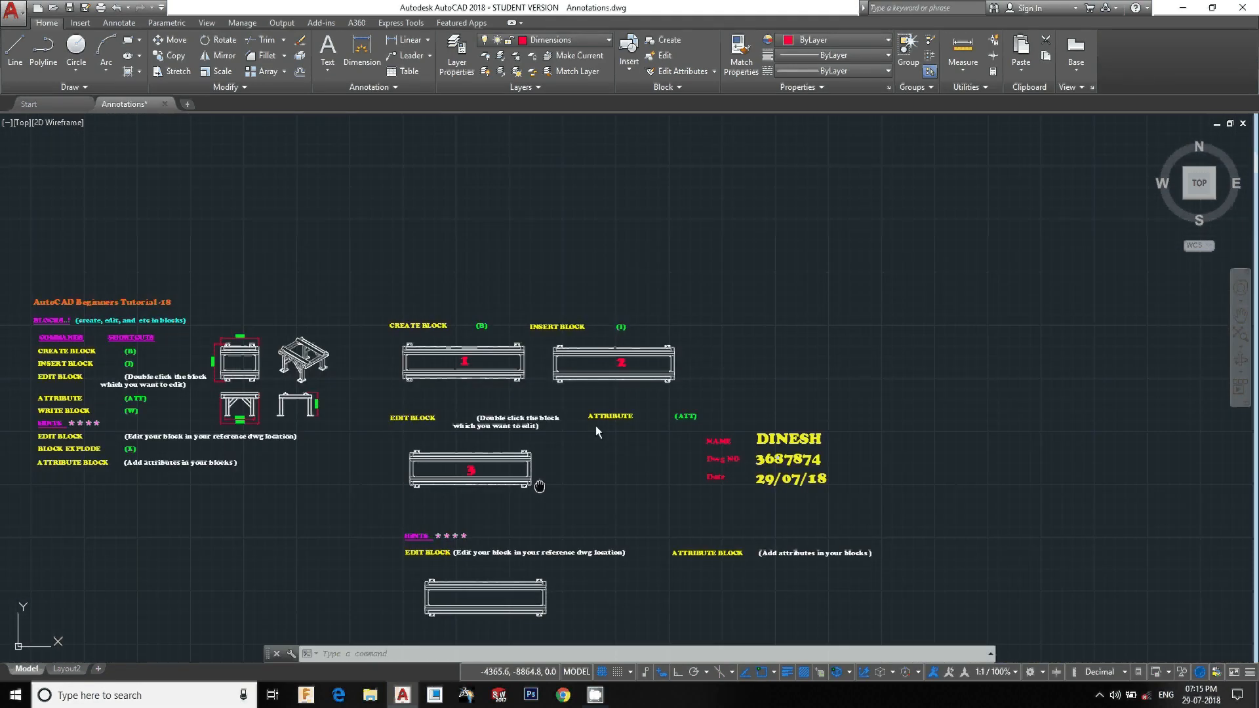
{"action": "middle_click_drag", "start_coordinate": [540, 487], "coordinate": [595, 427]}
{"action": "scroll", "coordinate": [551, 430], "scroll_direction": "up", "scroll_amount": 3}
{"action": "scroll", "coordinate": [536, 399], "scroll_direction": "up", "scroll_amount": 5}
{"action": "left_click", "coordinate": [560, 380]}
{"action": "left_click", "coordinate": [484, 368]}
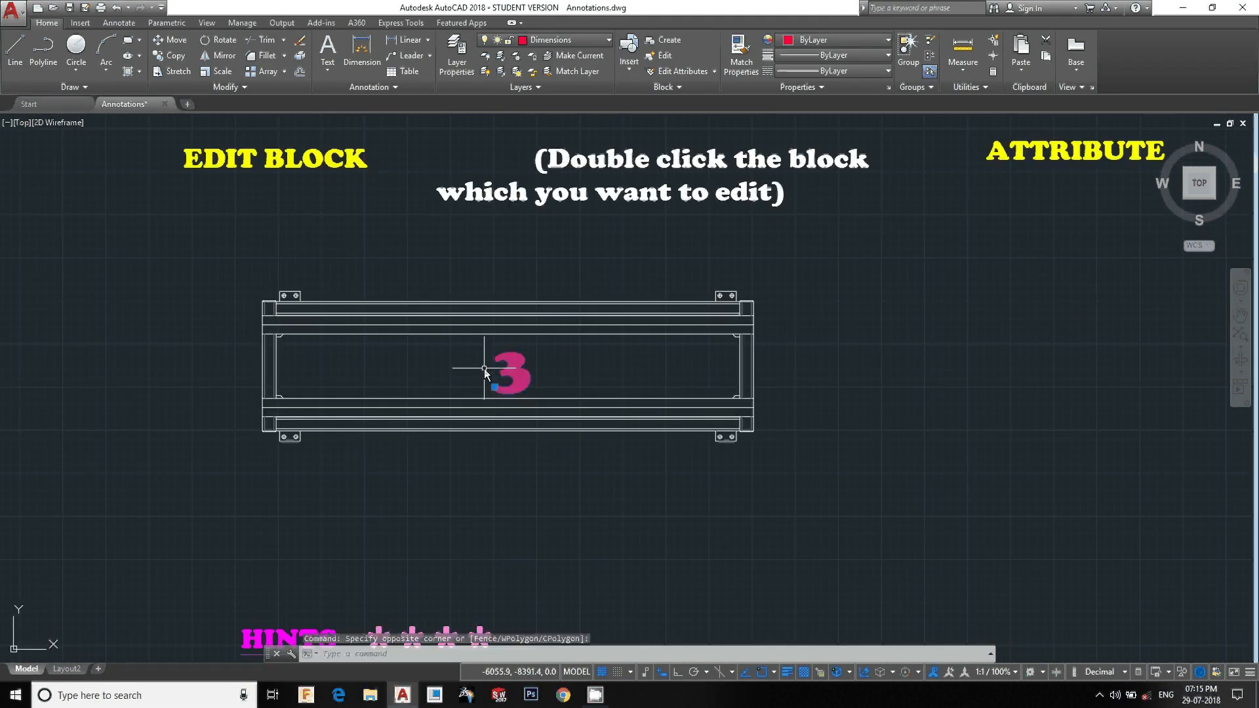
{"action": "key", "text": "e"}
{"action": "key", "text": "Return"}
{"action": "scroll", "coordinate": [484, 369], "scroll_direction": "down", "scroll_amount": 5}
{"action": "scroll", "coordinate": [513, 383], "scroll_direction": "up", "scroll_amount": 5}
{"action": "middle_click_drag", "start_coordinate": [537, 316], "coordinate": [533, 312]}
{"action": "middle_click_drag", "start_coordinate": [590, 341], "coordinate": [427, 374]}
{"action": "scroll", "coordinate": [710, 303], "scroll_direction": "up", "scroll_amount": 2}
{"action": "mouse_move", "coordinate": [710, 303]}
{"action": "middle_mouse_down"}
{"action": "mouse_move", "coordinate": [685, 365]}
{"action": "mouse_move", "coordinate": [663, 382]}
{"action": "middle_mouse_up"}
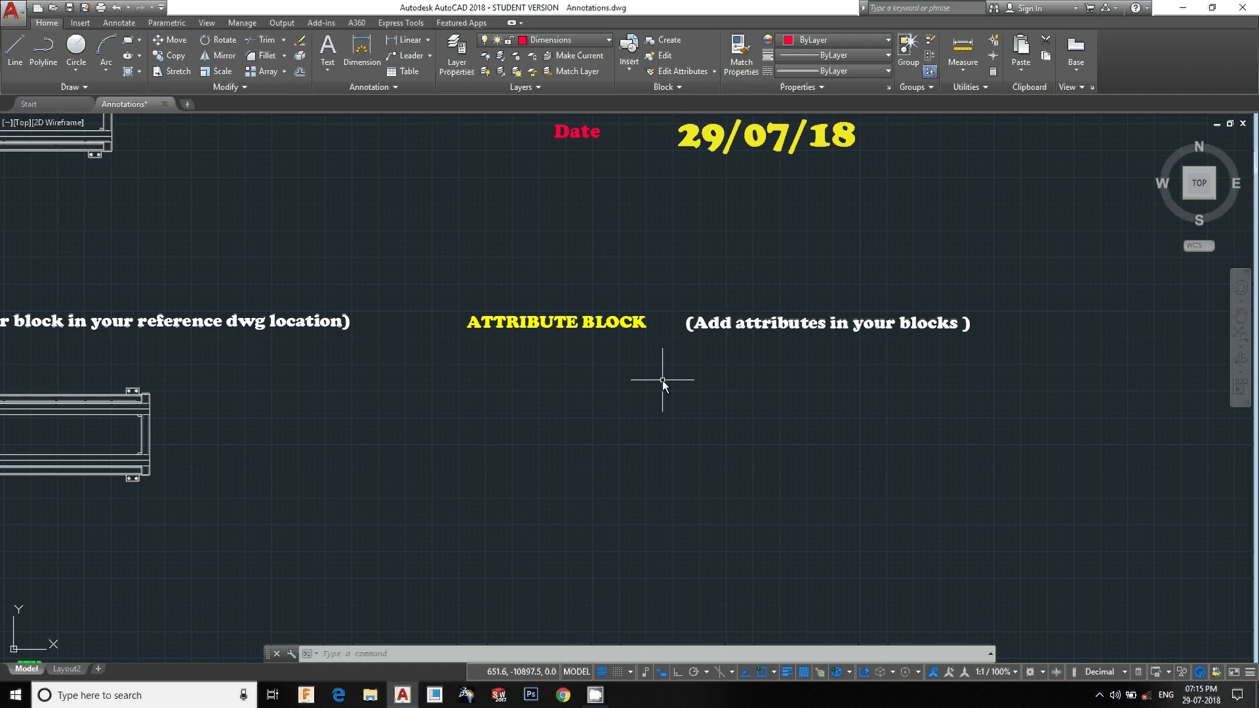
{"action": "key", "text": "Escape"}
{"action": "key", "text": "Escape"}
{"action": "key", "text": "Escape"}
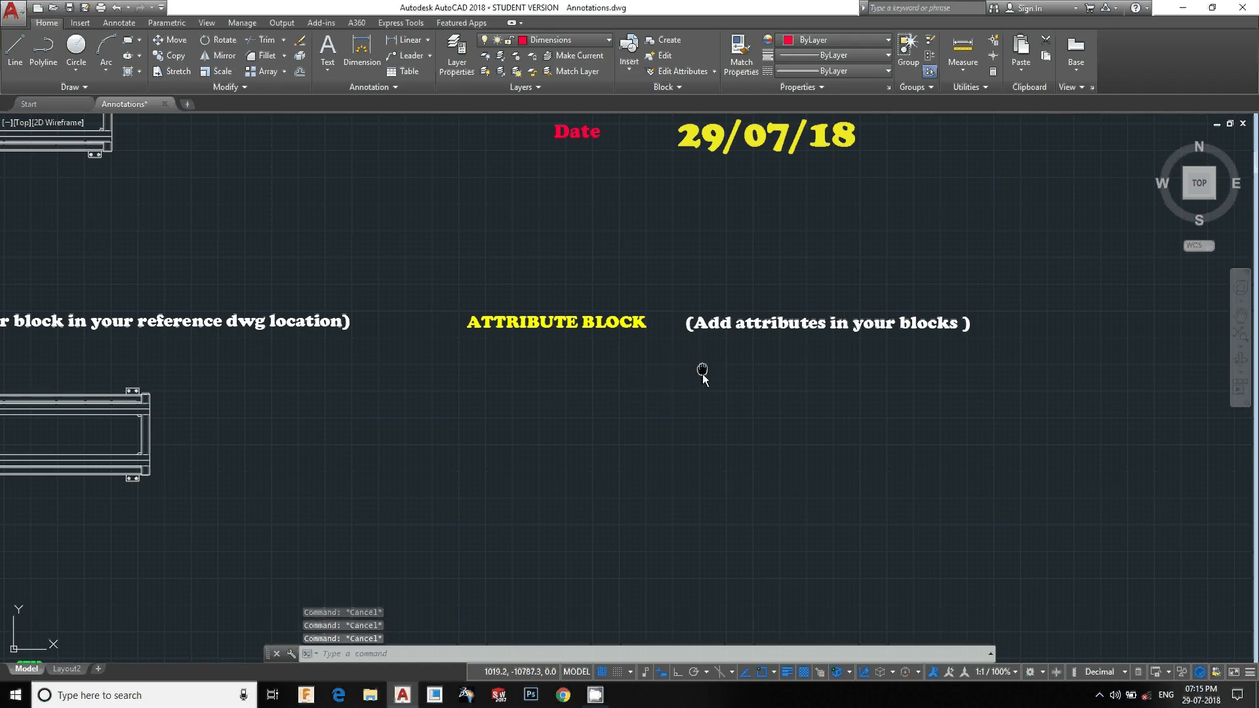
Move the shortened block copy to below the ATTRIBUTE BLOCK heading
{"action": "middle_click_drag", "start_coordinate": [700, 374], "coordinate": [695, 394]}
{"action": "middle_click_drag", "start_coordinate": [596, 470], "coordinate": [821, 407]}
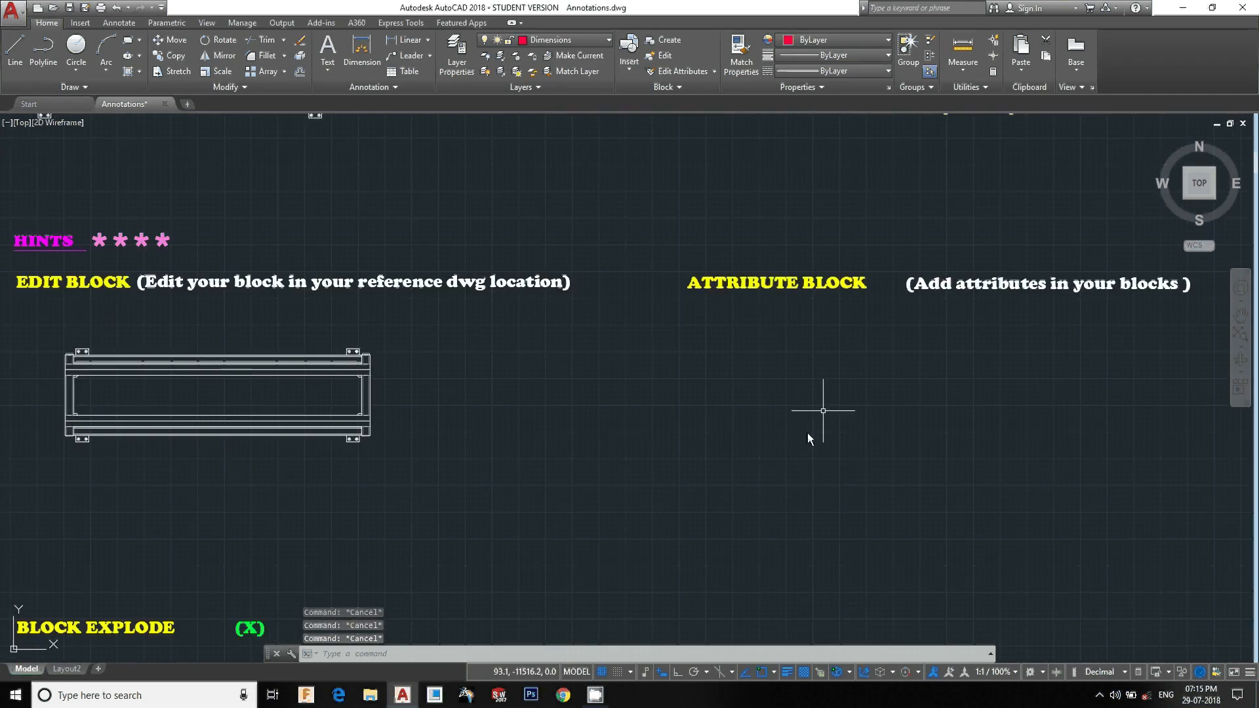
{"action": "left_click", "coordinate": [525, 512]}
{"action": "left_click", "coordinate": [120, 352]}
{"action": "type", "text": "m"}
{"action": "key", "text": "Return"}
{"action": "left_click", "coordinate": [243, 434]}
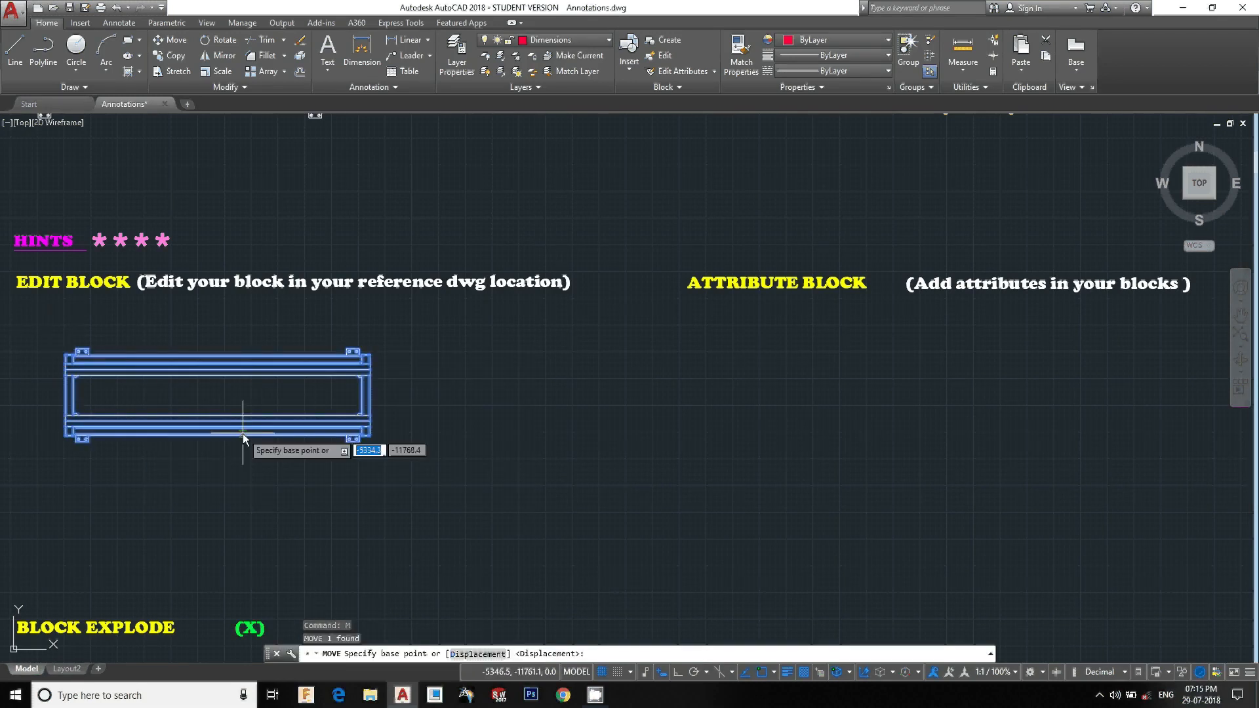
{"action": "middle_click_drag", "start_coordinate": [1116, 483], "coordinate": [779, 470]}
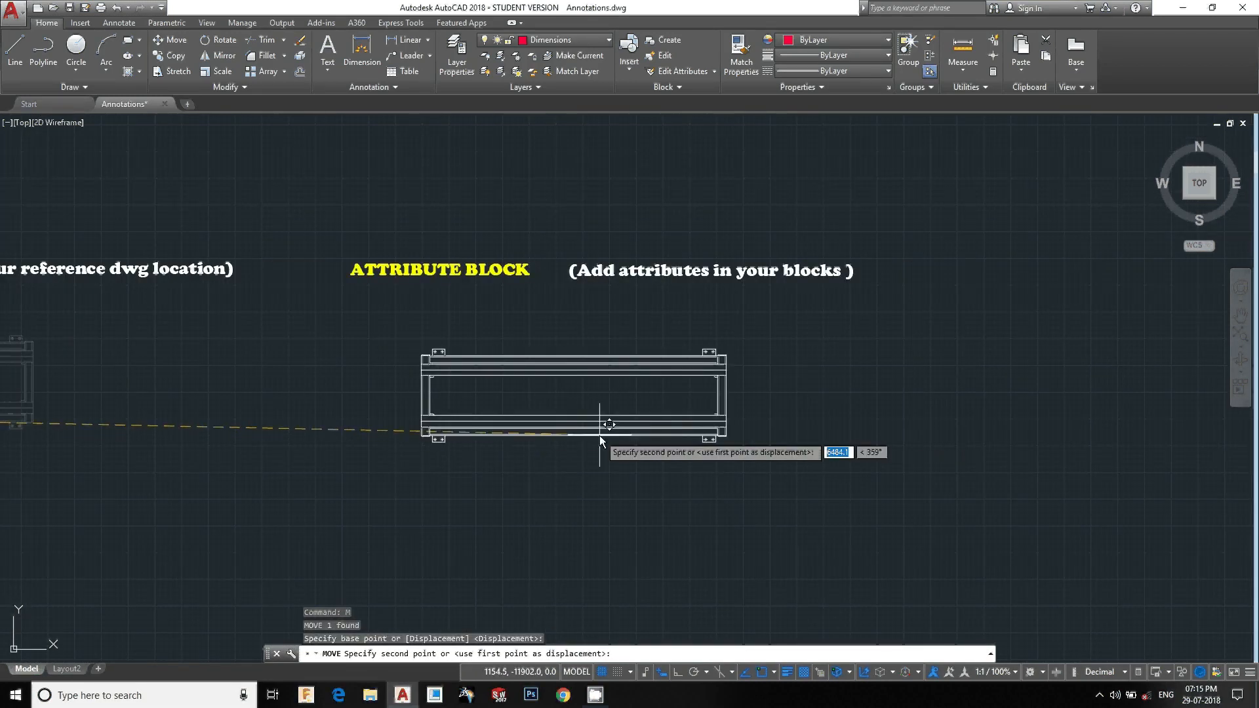
{"action": "left_click", "coordinate": [602, 438]}
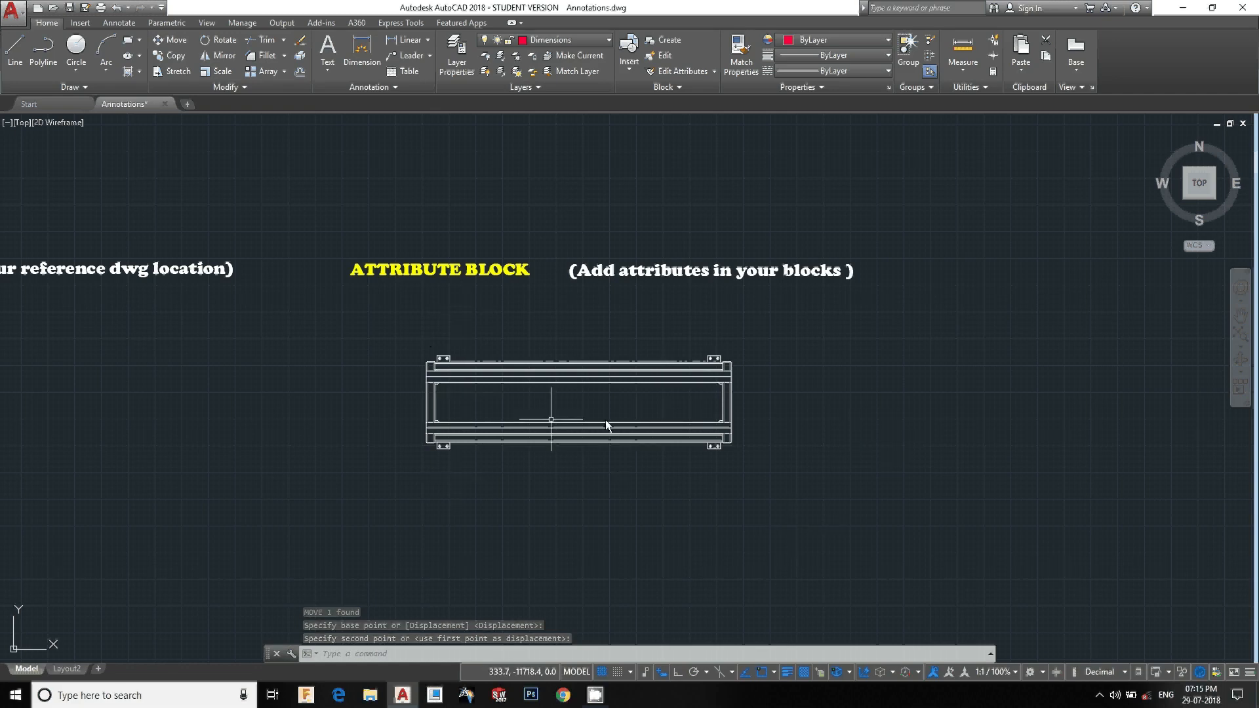
{"action": "left_click", "coordinate": [527, 362]}
{"action": "key", "text": "Escape"}
{"action": "key", "text": "Escape"}
{"action": "key", "text": "Escape"}
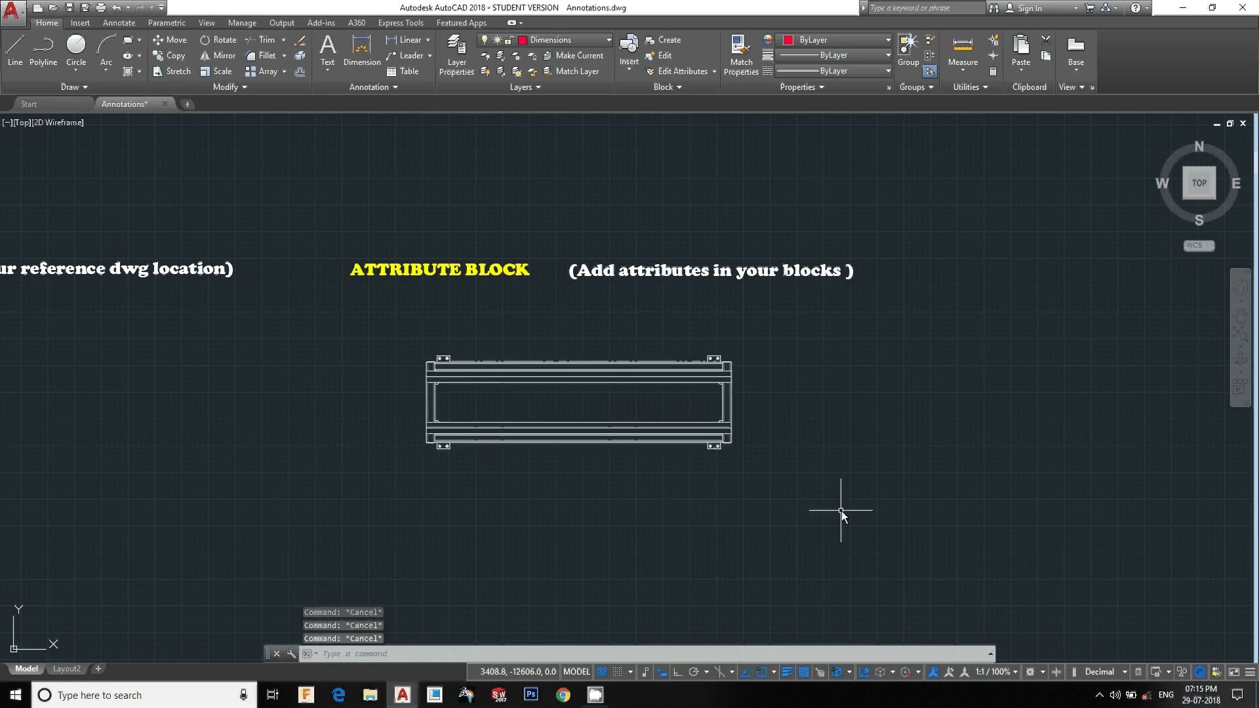
Explode the shortened stand block beneath the ATTRIBUTE BLOCK heading into individual objects
{"action": "left_click", "coordinate": [843, 510]}
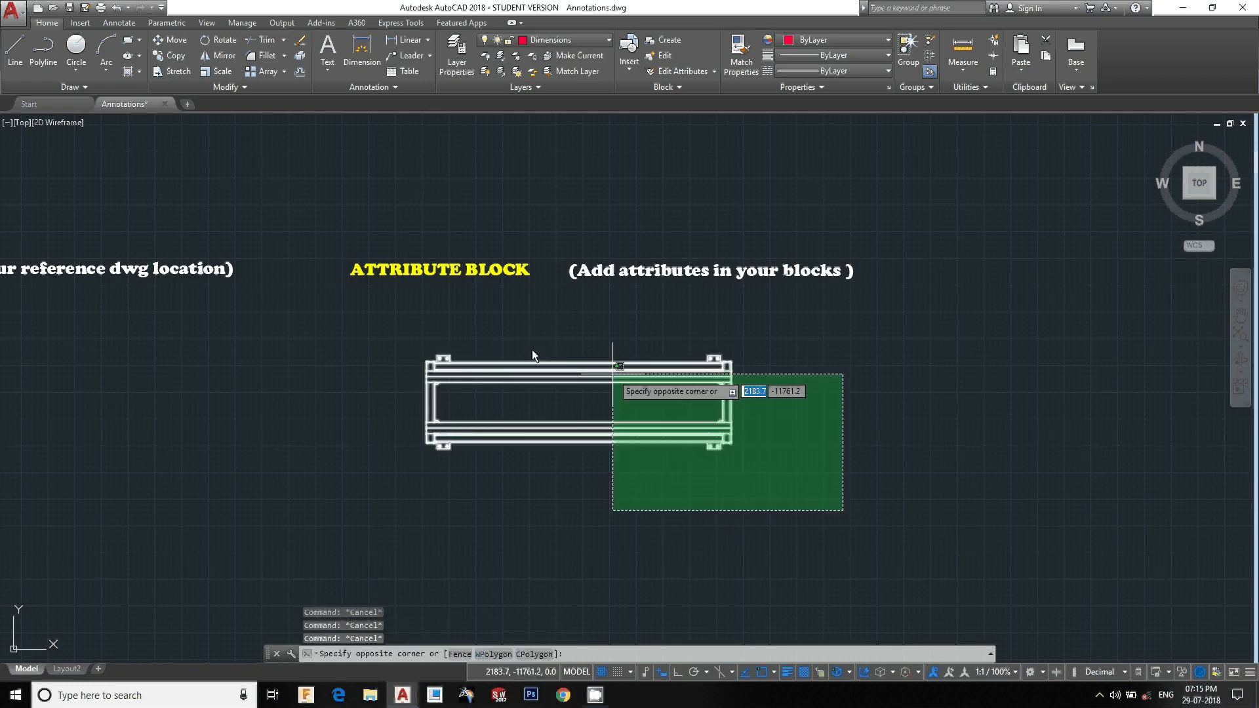
{"action": "left_click", "coordinate": [373, 330]}
{"action": "type", "text": "x"}
{"action": "key", "text": "Return"}
{"action": "left_click", "coordinate": [757, 497]}
{"action": "left_click", "coordinate": [607, 353]}
{"action": "key", "text": "Escape"}
{"action": "key", "text": "Escape"}
{"action": "left_click", "coordinate": [832, 506]}
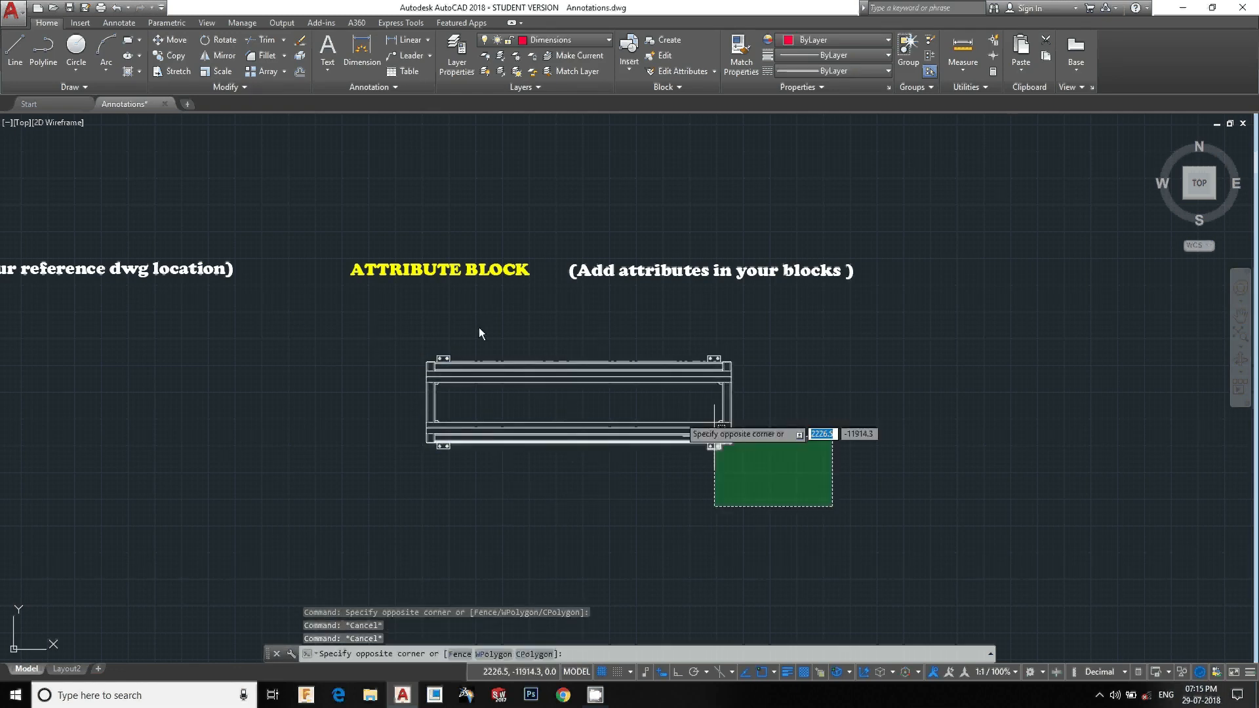
{"action": "left_click", "coordinate": [368, 338]}
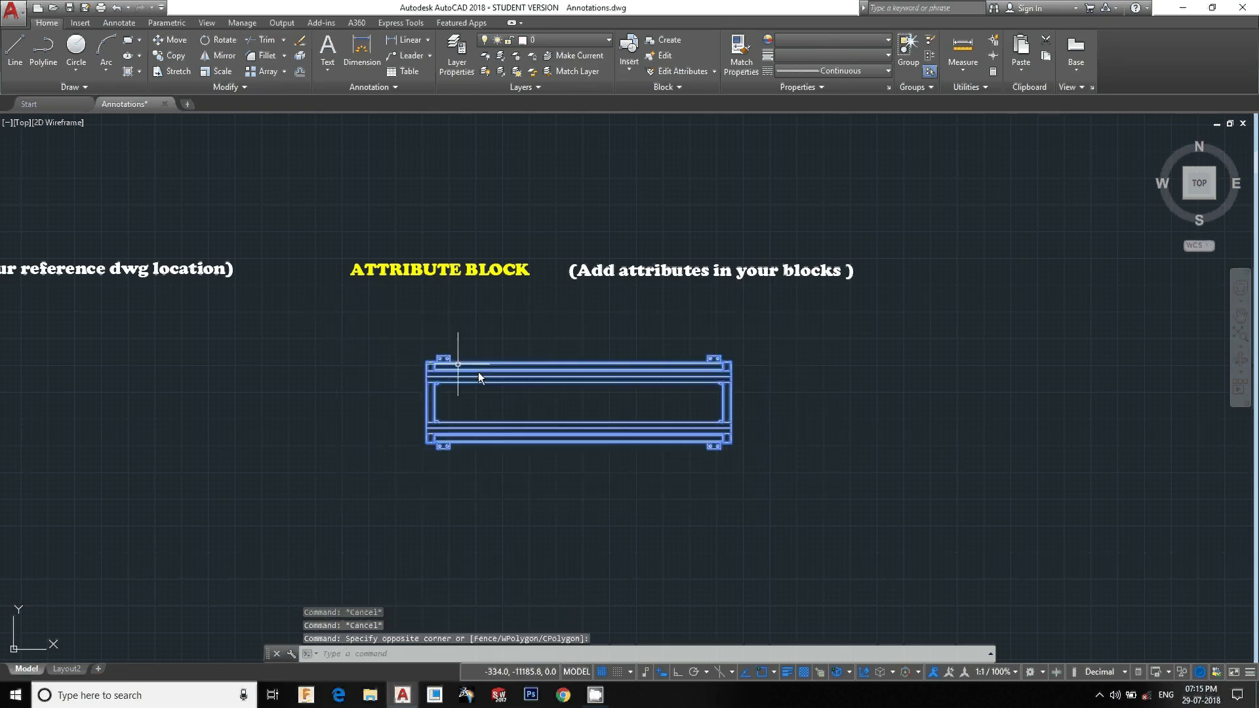
{"action": "key", "text": "Escape"}
{"action": "key", "text": "Escape"}
{"action": "key", "text": "Escape"}
{"action": "key", "text": "Escape"}
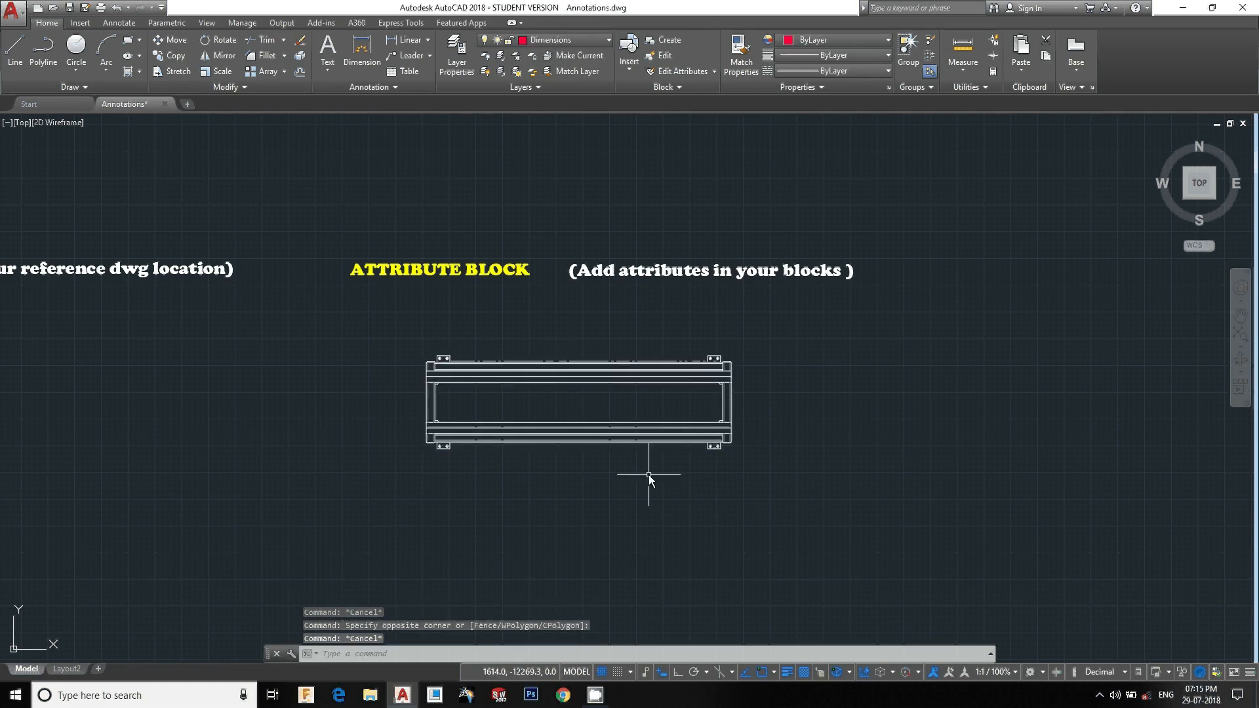
{"action": "left_click", "coordinate": [597, 343]}
{"action": "left_click", "coordinate": [596, 473]}
{"action": "key", "text": "Escape"}
{"action": "key", "text": "Escape"}
{"action": "key", "text": "Escape"}
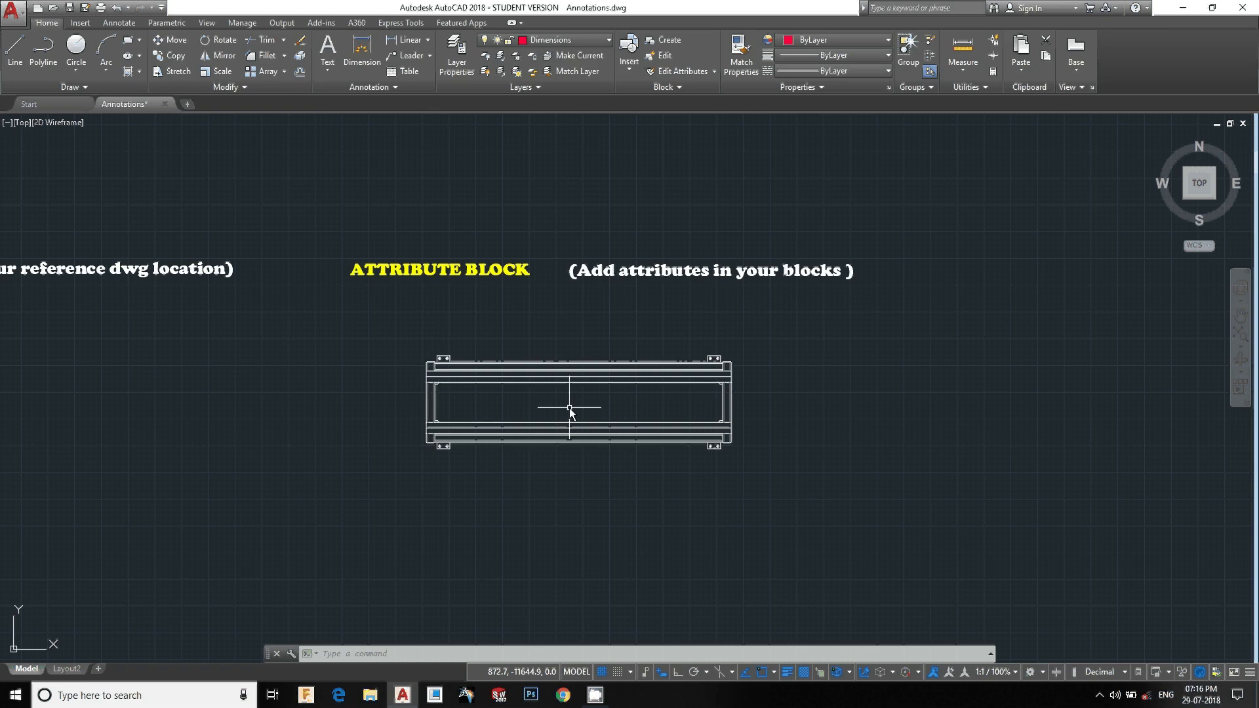
{"action": "scroll", "coordinate": [564, 393], "scroll_direction": "down", "scroll_amount": 2}
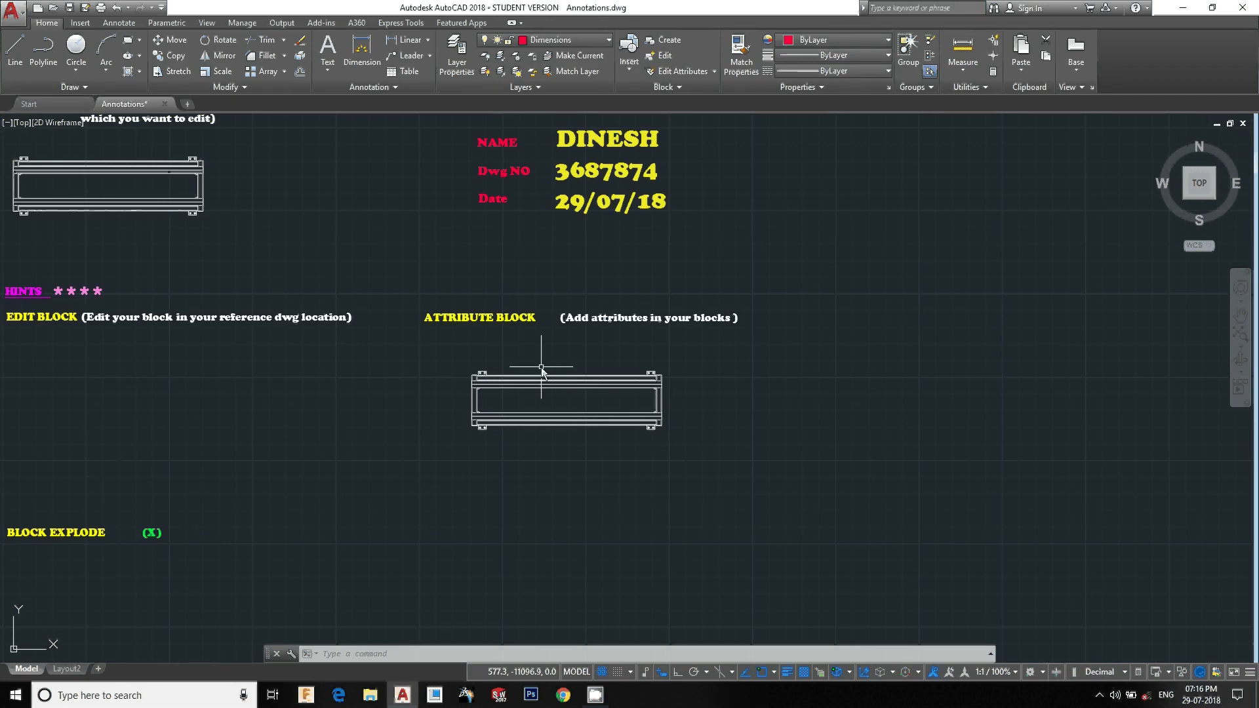
{"action": "scroll", "coordinate": [542, 369], "scroll_direction": "up", "scroll_amount": 4}
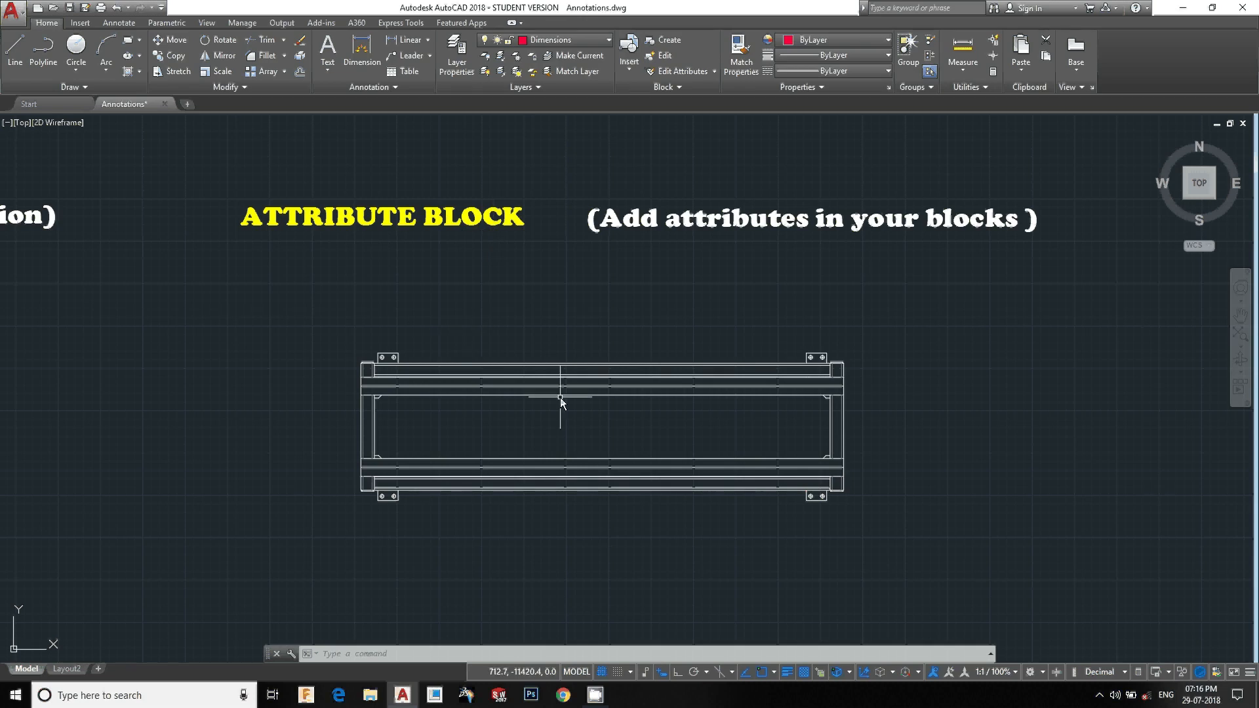
Define an attribute tagged NO.00 and place it in the middle of the exploded stand
{"action": "key", "text": "Return"}
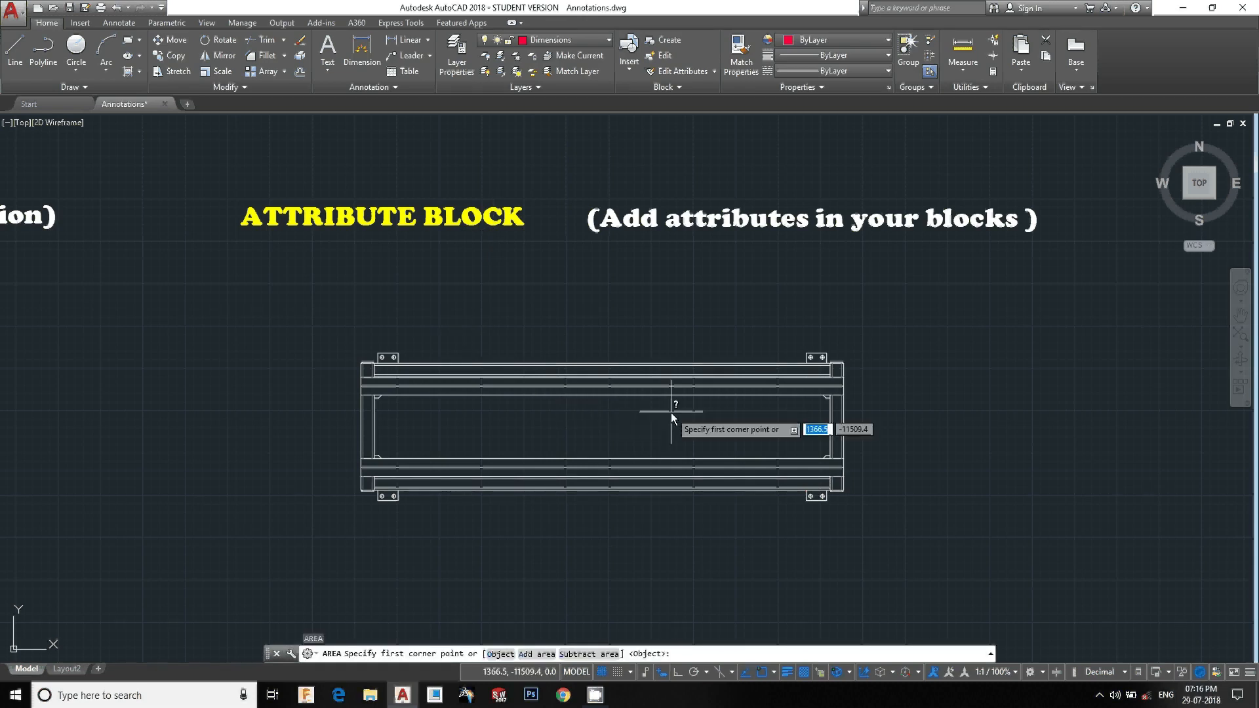
{"action": "key", "text": "Escape"}
{"action": "type", "text": "att"}
{"action": "key", "text": "Return"}
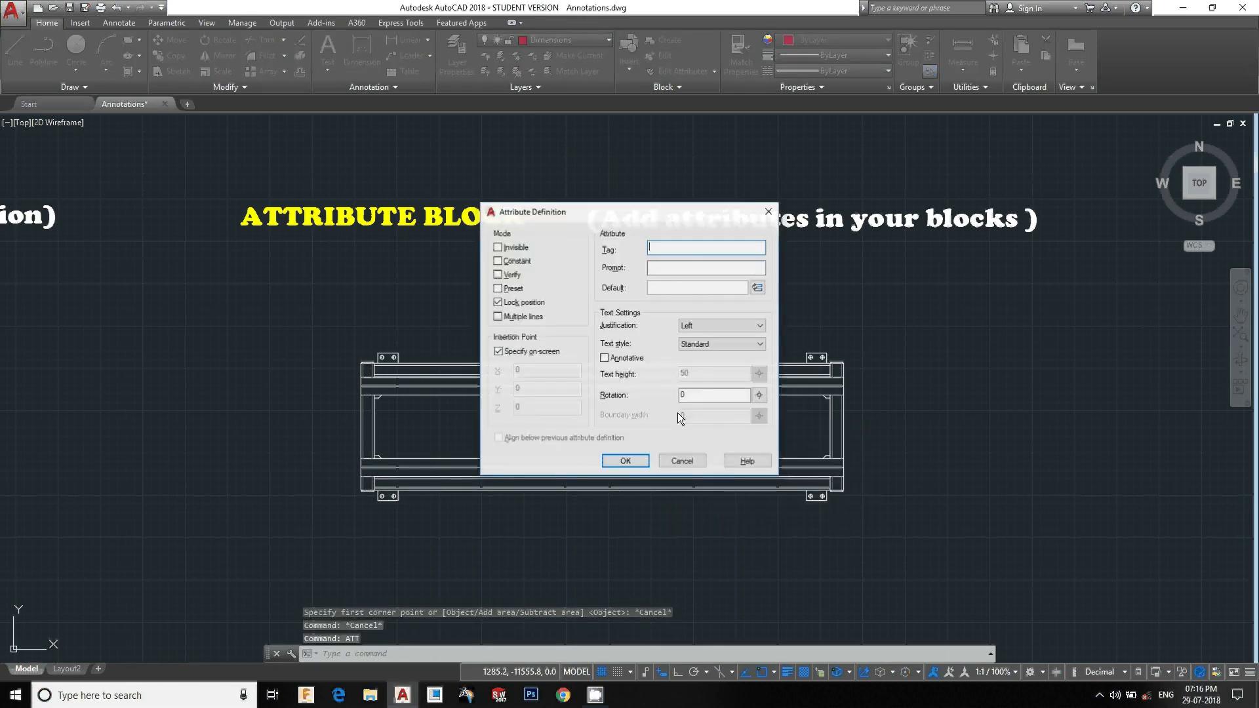
{"action": "type", "text": "no"}
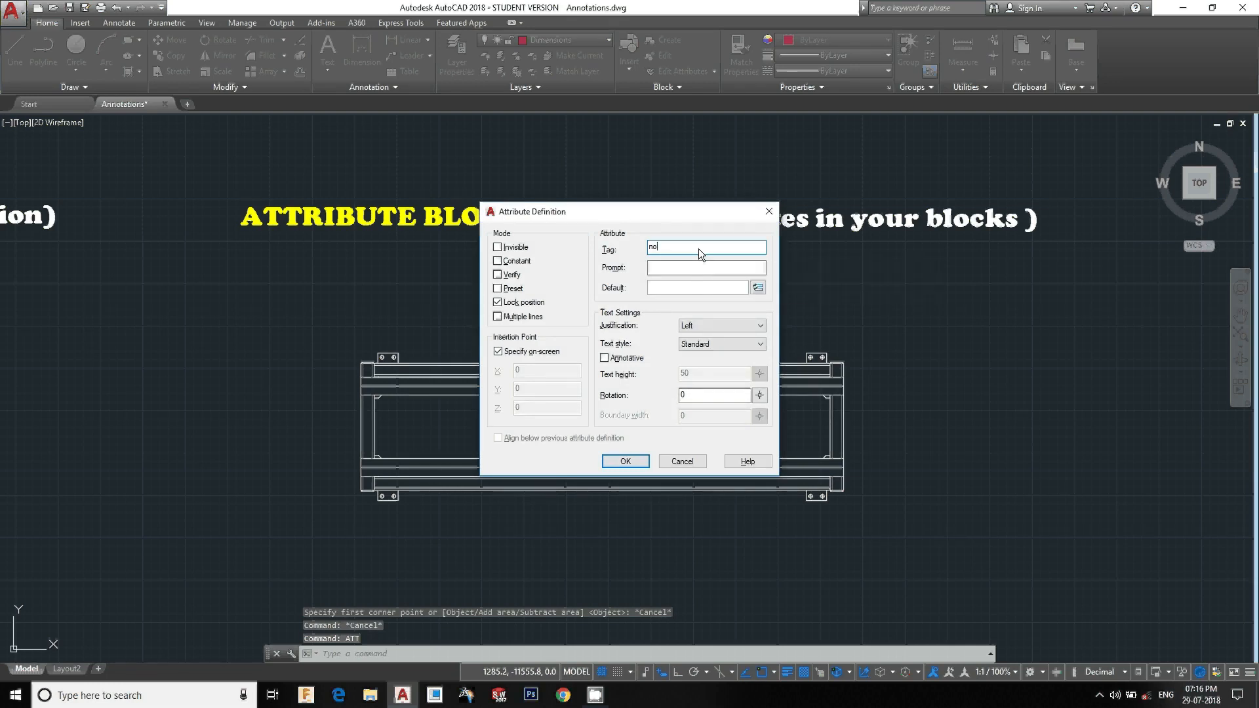
{"action": "key", "text": "Tab"}
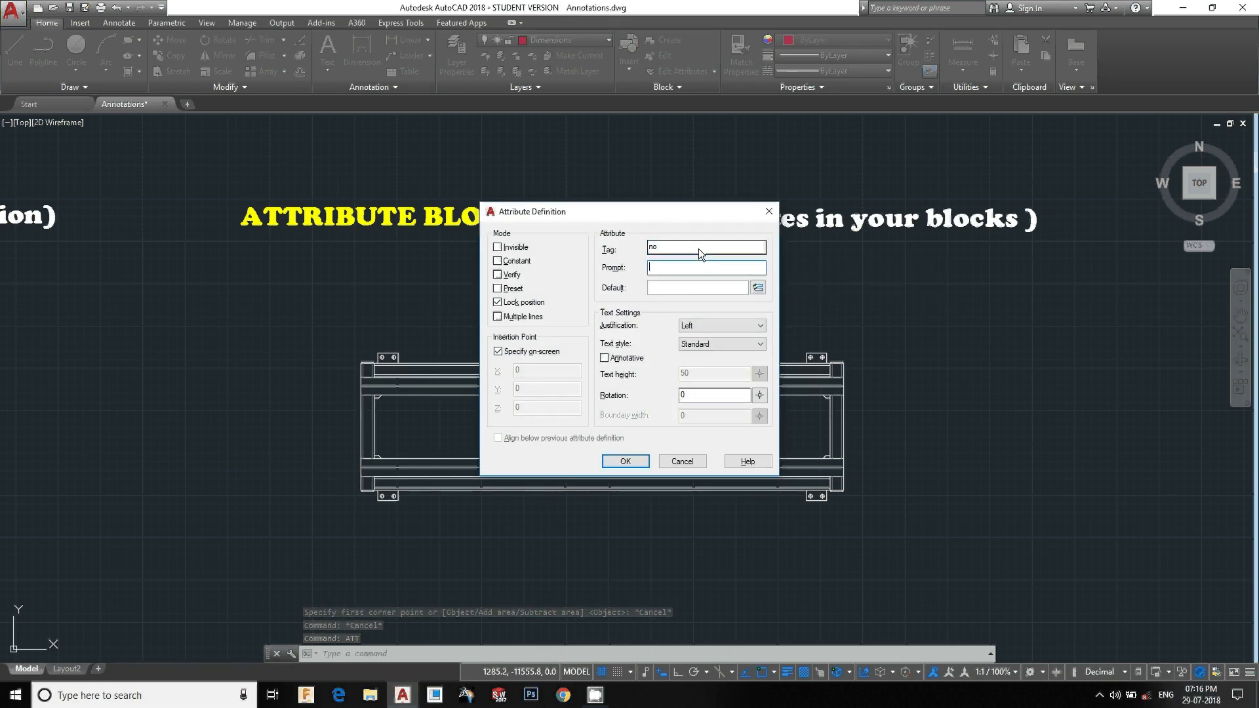
{"action": "left_click_drag", "start_coordinate": [672, 244], "coordinate": [633, 241]}
{"action": "key", "text": "BackSpace"}
{"action": "type", "text": "No.1"}
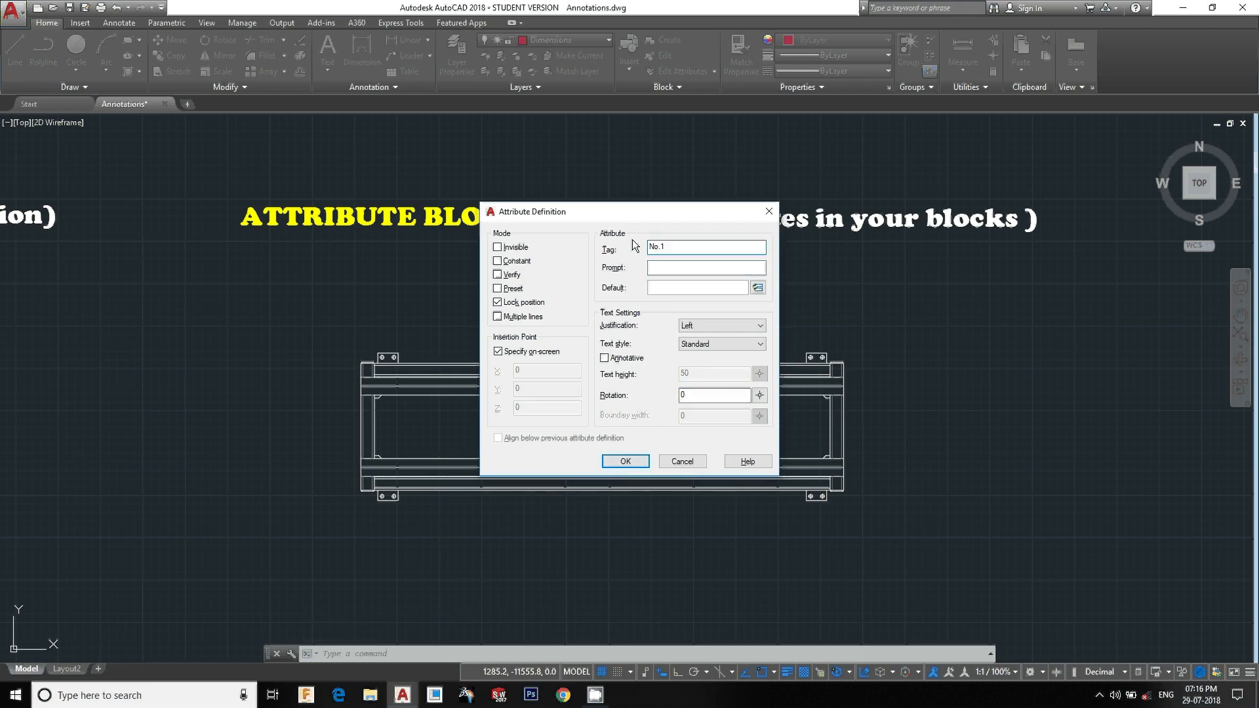
{"action": "key", "text": "BackSpace"}
{"action": "left_click", "coordinate": [670, 289]}
{"action": "left_click", "coordinate": [631, 465]}
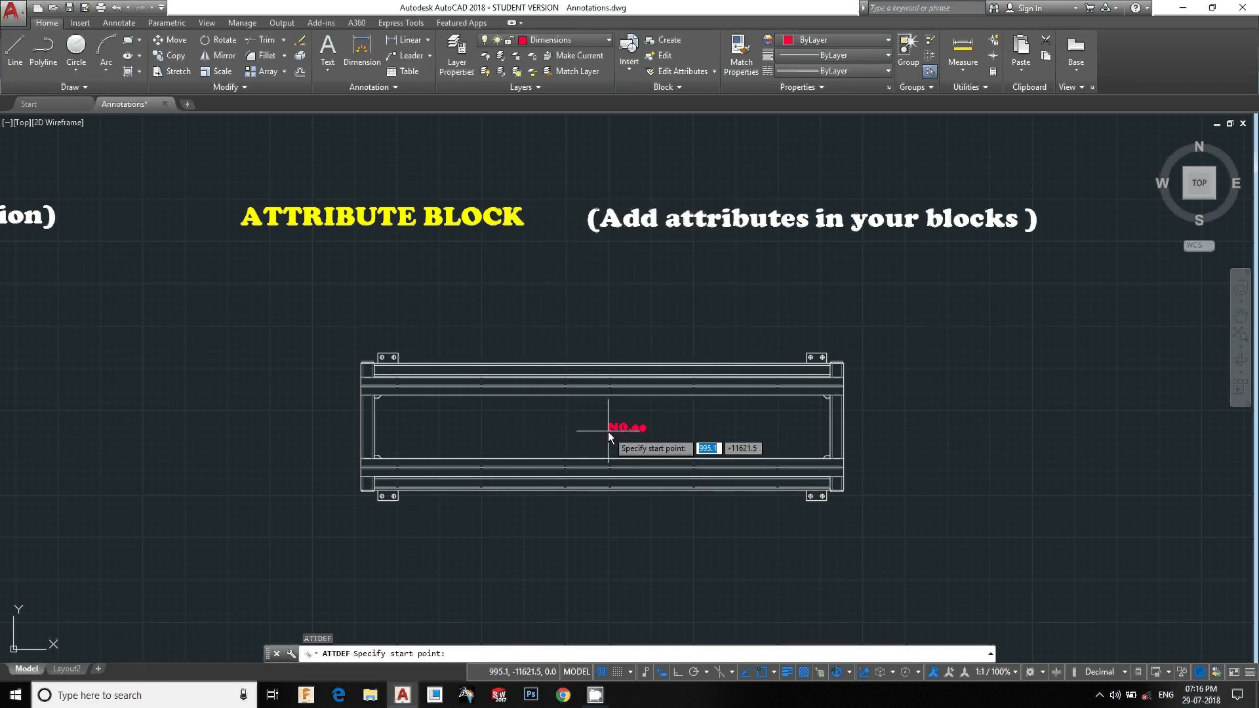
{"action": "left_click", "coordinate": [600, 434]}
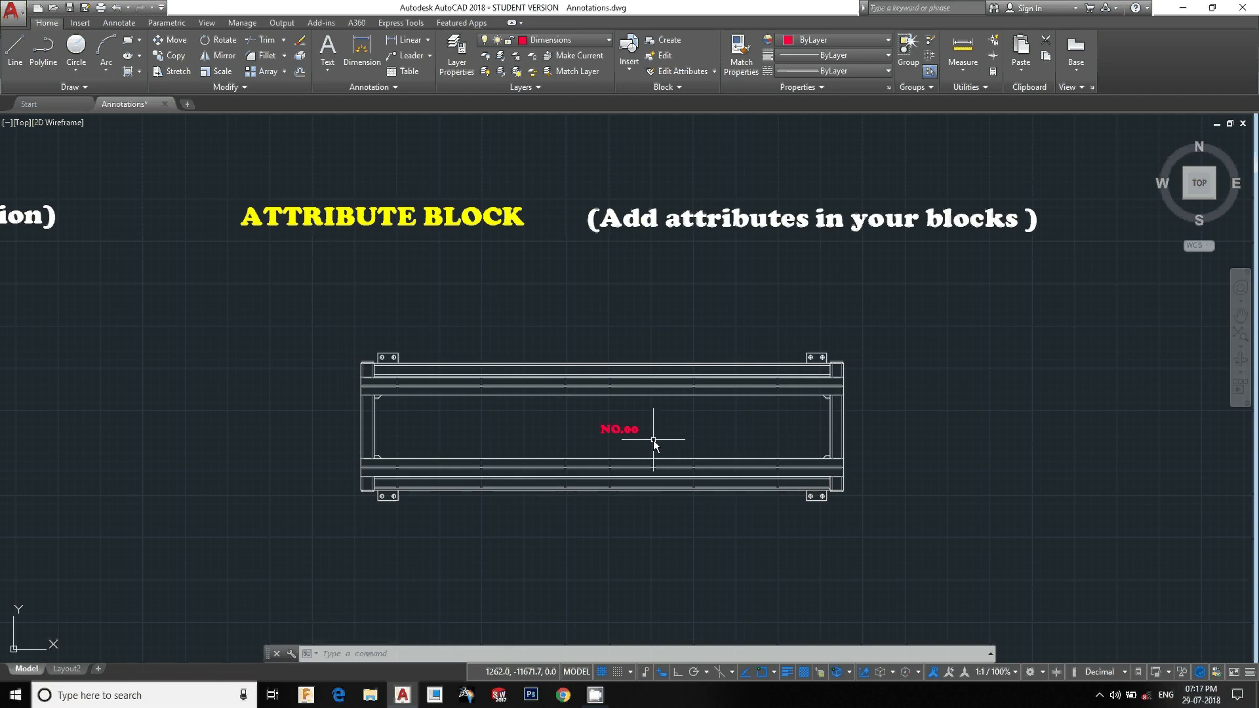
Select the stand together with its attribute and start a new block named att stand
{"action": "left_click", "coordinate": [929, 580]}
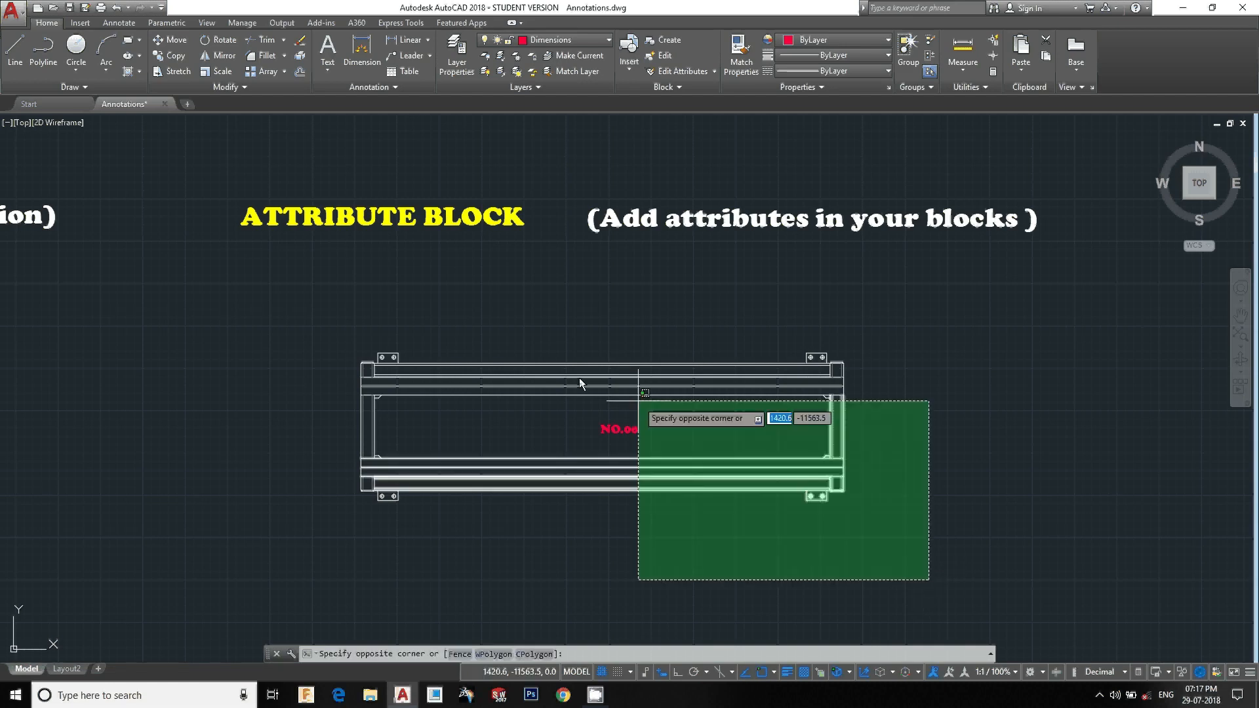
{"action": "left_click", "coordinate": [317, 317]}
{"action": "left_click", "coordinate": [683, 449]}
{"action": "left_click", "coordinate": [600, 429]}
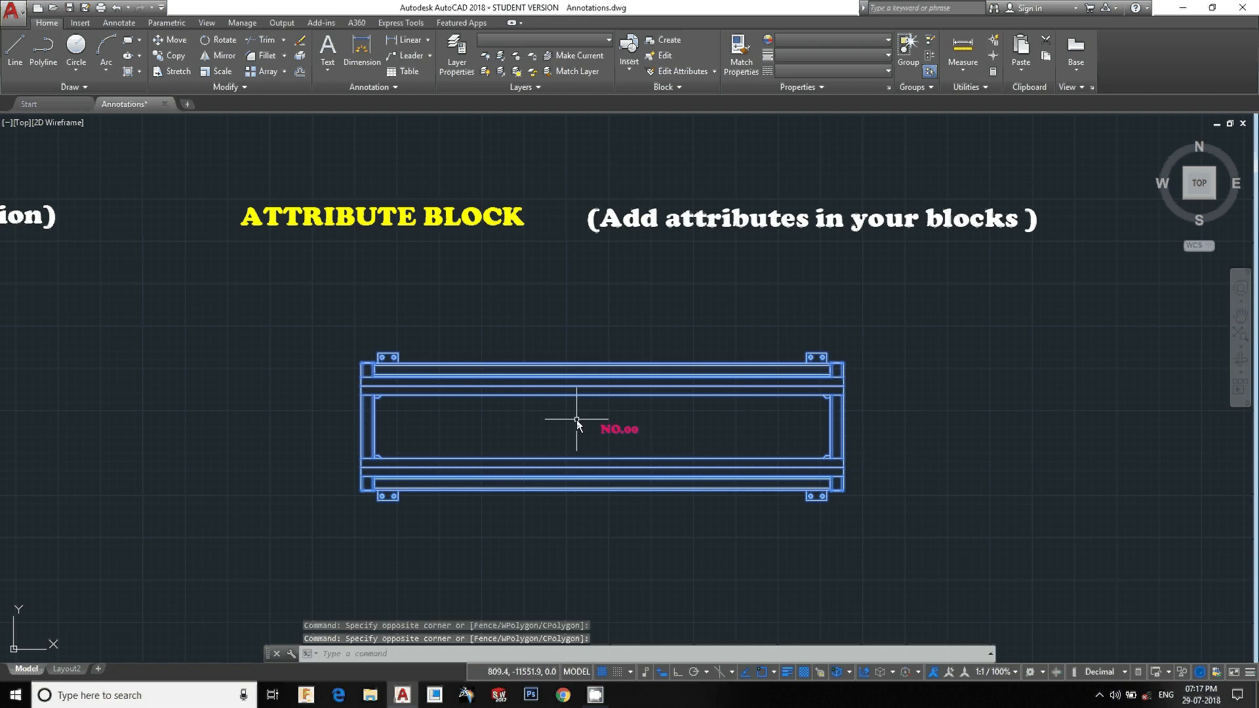
{"action": "type", "text": "b"}
{"action": "key", "text": "Return"}
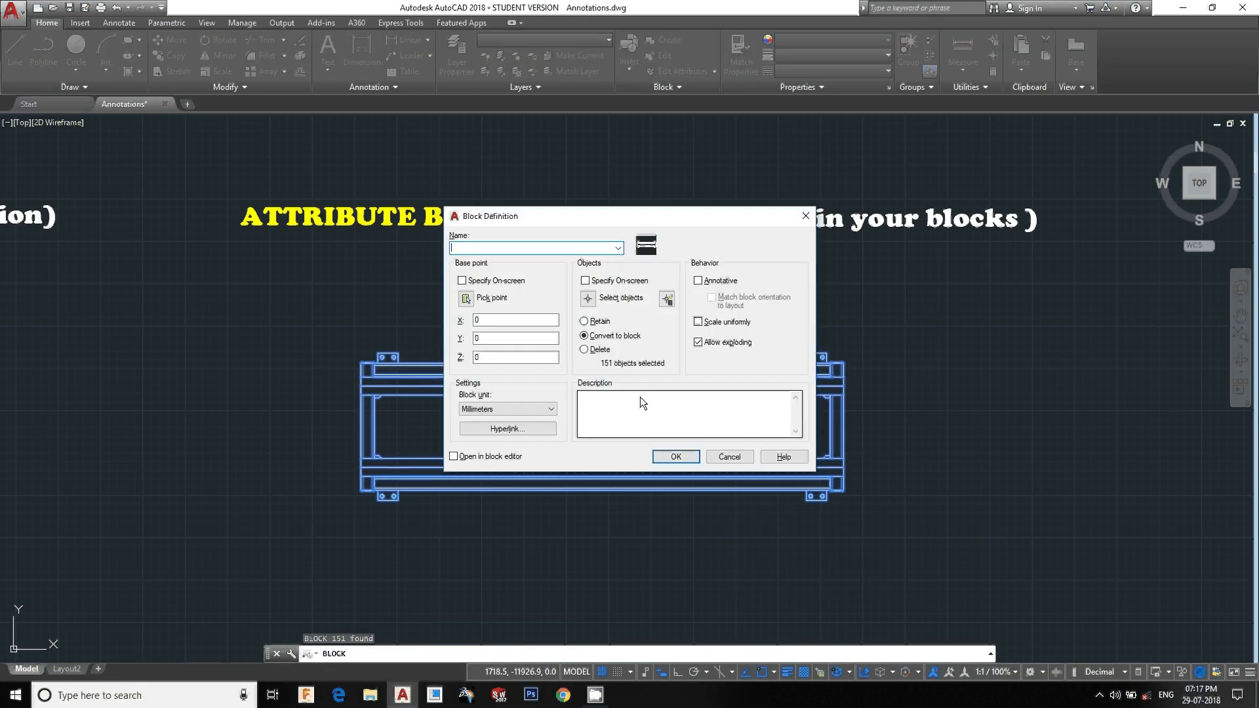
{"action": "type", "text": "att sta"}
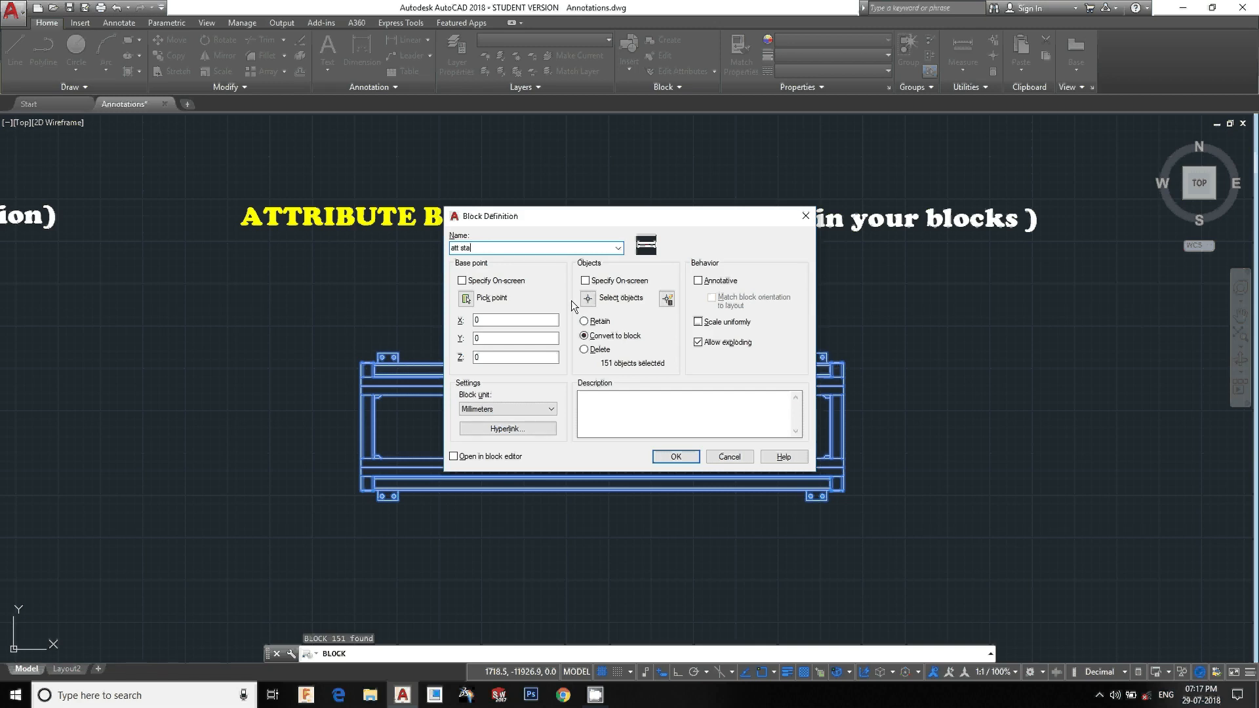
{"action": "type", "text": "nd"}
Pick the stand's lower-left corner as the new block's base point
{"action": "left_click", "coordinate": [461, 280]}
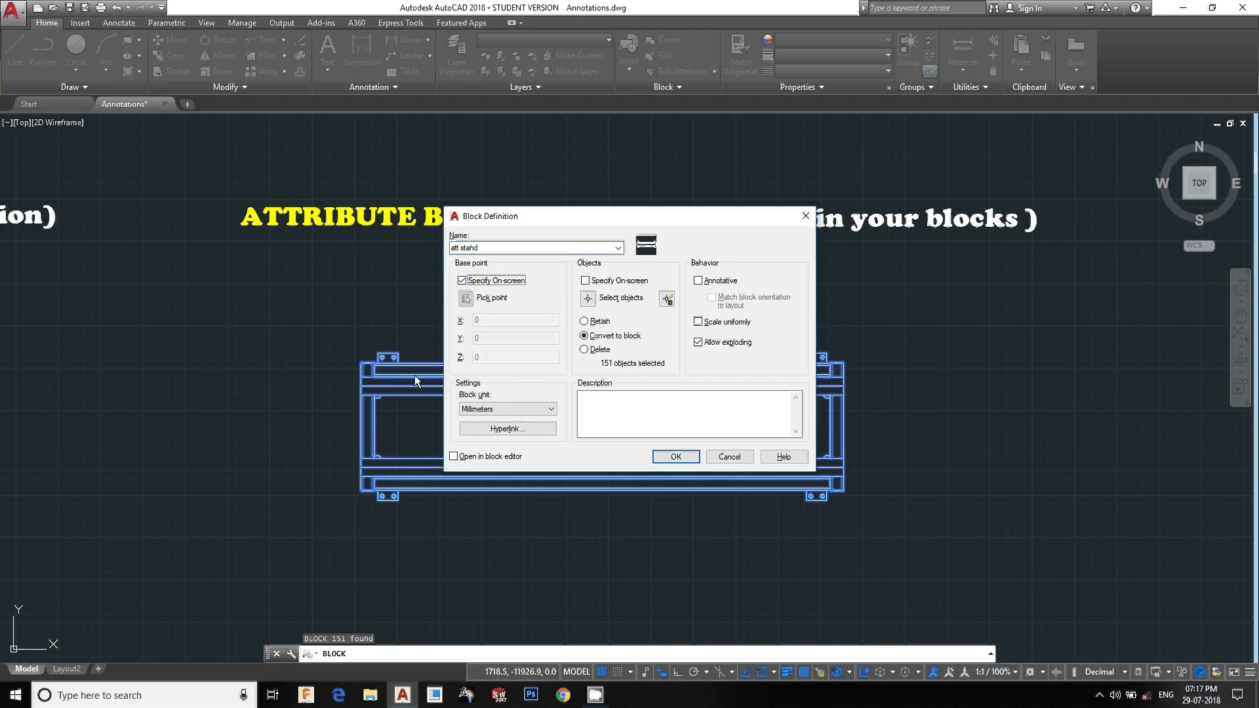
{"action": "left_click", "coordinate": [464, 281]}
{"action": "left_click", "coordinate": [466, 299]}
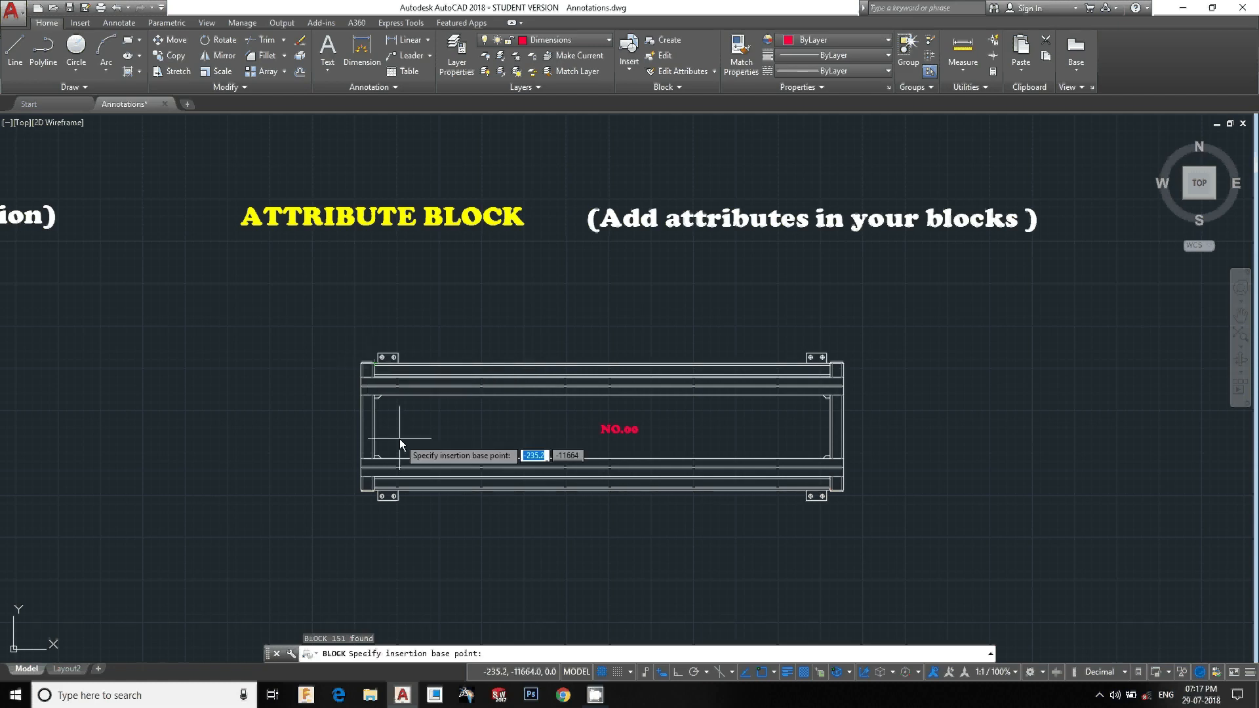
{"action": "scroll", "coordinate": [369, 503], "scroll_direction": "up", "scroll_amount": 5}
{"action": "scroll", "coordinate": [329, 471], "scroll_direction": "up", "scroll_amount": 2}
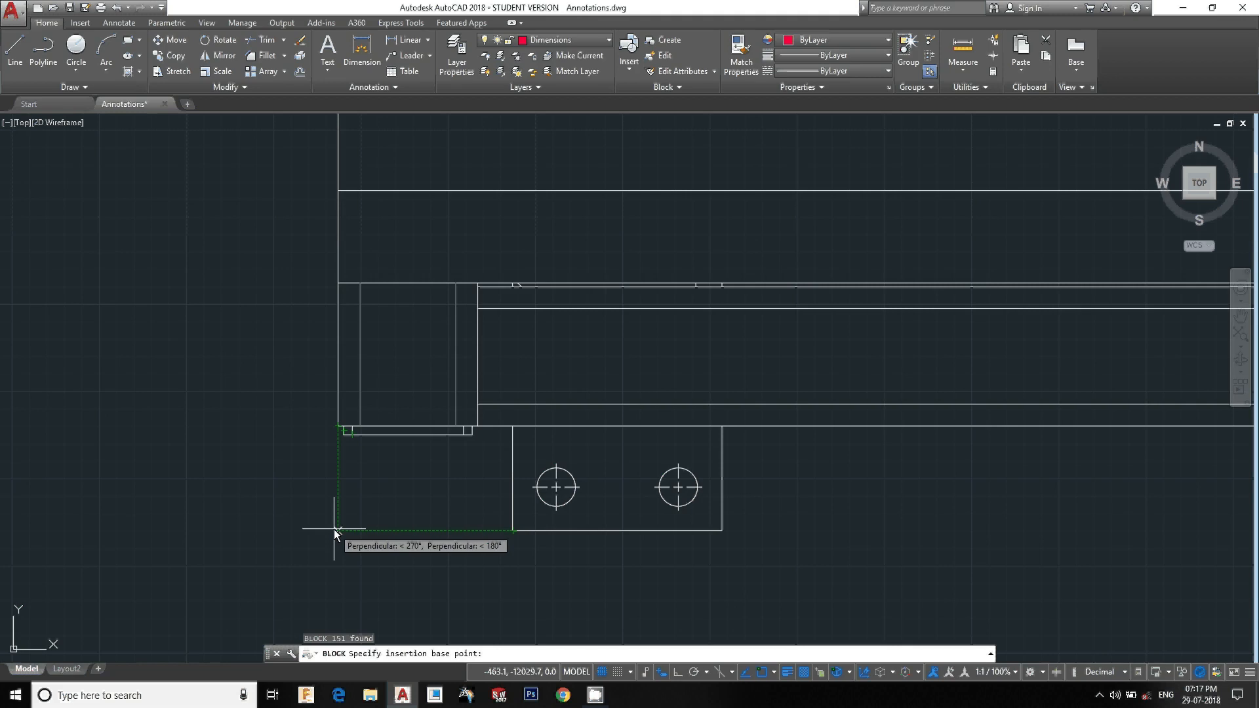
{"action": "left_click", "coordinate": [334, 529]}
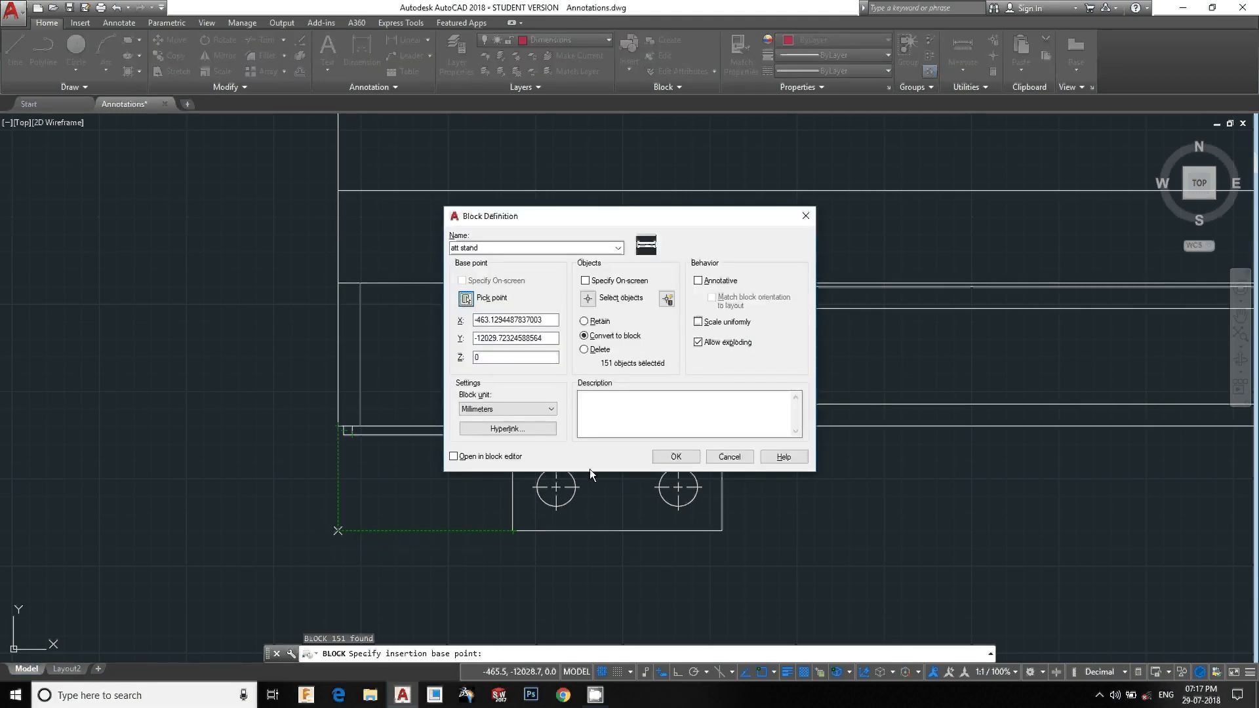
Select the stand objects for the block, finish creating att stand and accept the attribute prompt
{"action": "left_click", "coordinate": [589, 300]}
{"action": "scroll", "coordinate": [458, 412], "scroll_direction": "down", "scroll_amount": 5}
{"action": "scroll", "coordinate": [458, 419], "scroll_direction": "down", "scroll_amount": 3}
{"action": "left_click", "coordinate": [1002, 512]}
{"action": "left_click", "coordinate": [324, 222]}
{"action": "key", "text": "Return"}
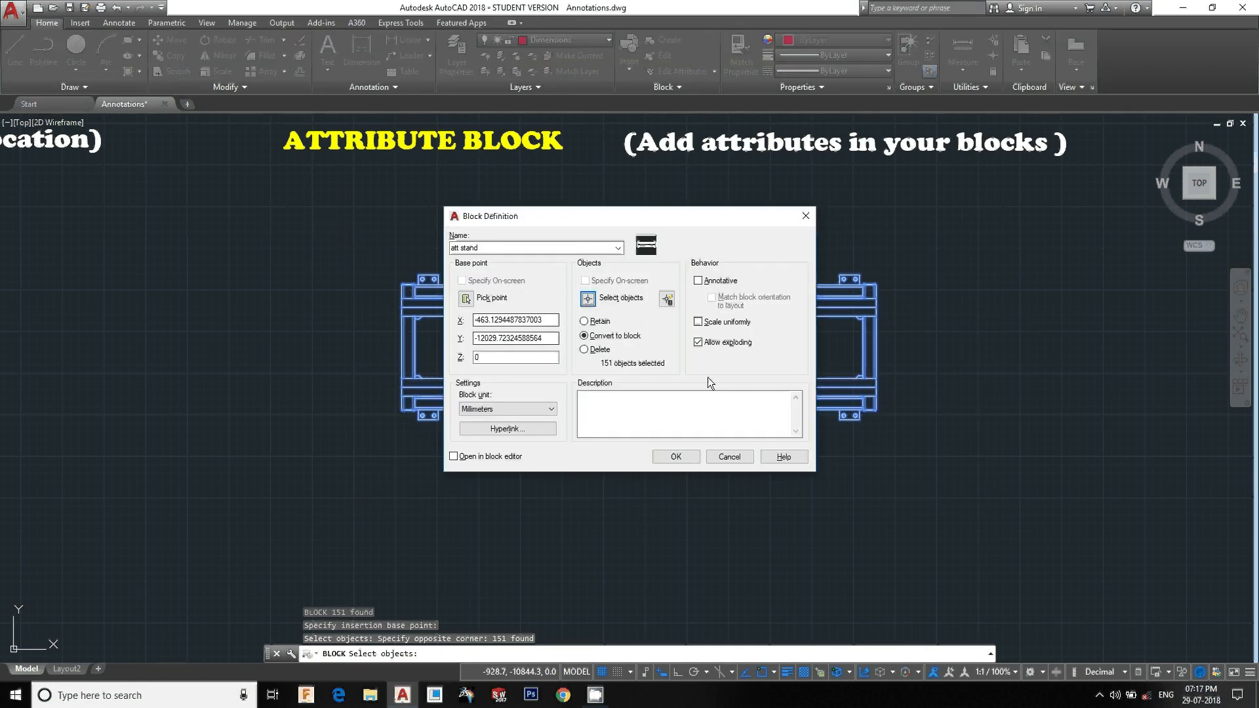
{"action": "left_click", "coordinate": [677, 457]}
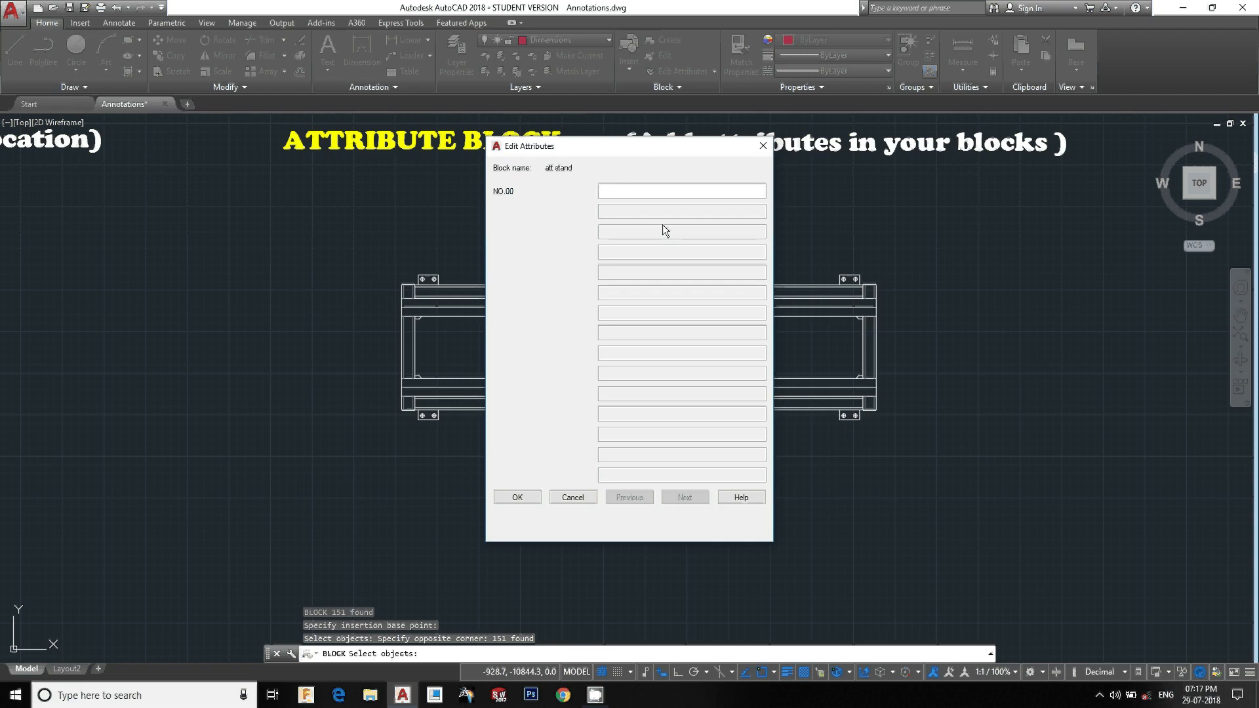
{"action": "left_click", "coordinate": [525, 501]}
Insert the att stand block to the right of the existing stand, entering 2 for its NO.00 attribute
{"action": "scroll", "coordinate": [638, 364], "scroll_direction": "up", "scroll_amount": 3}
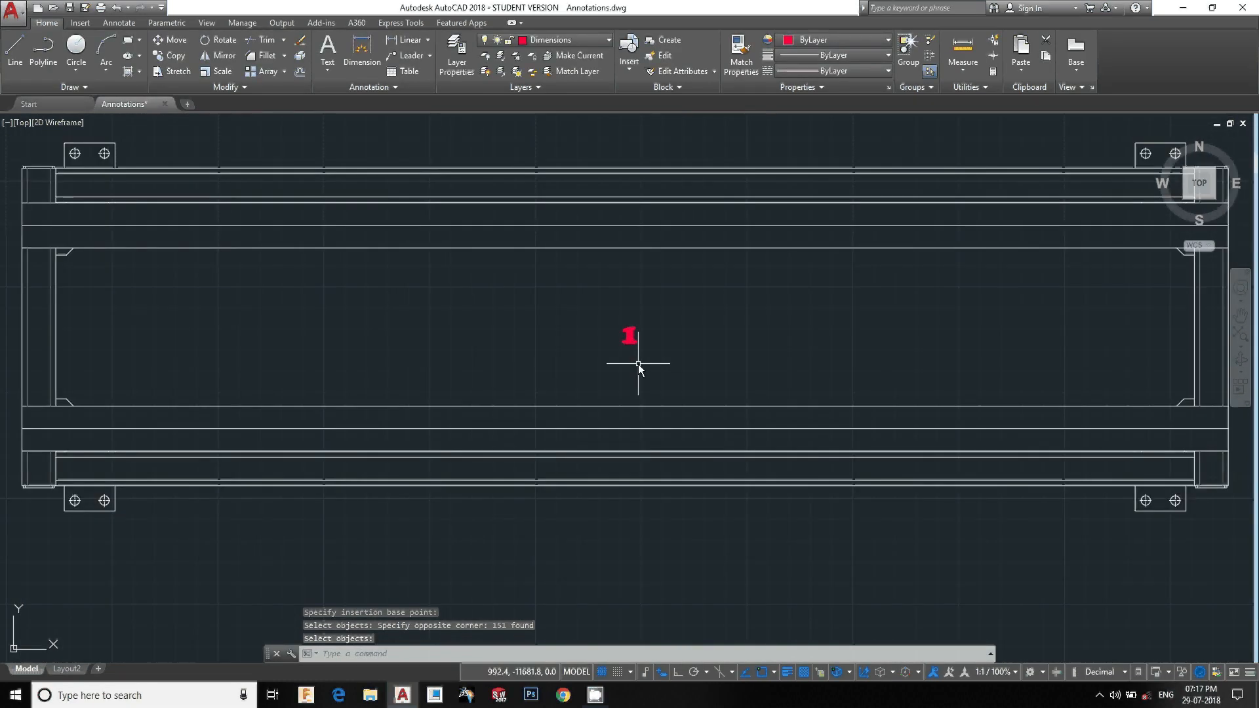
{"action": "scroll", "coordinate": [639, 364], "scroll_direction": "down", "scroll_amount": 1}
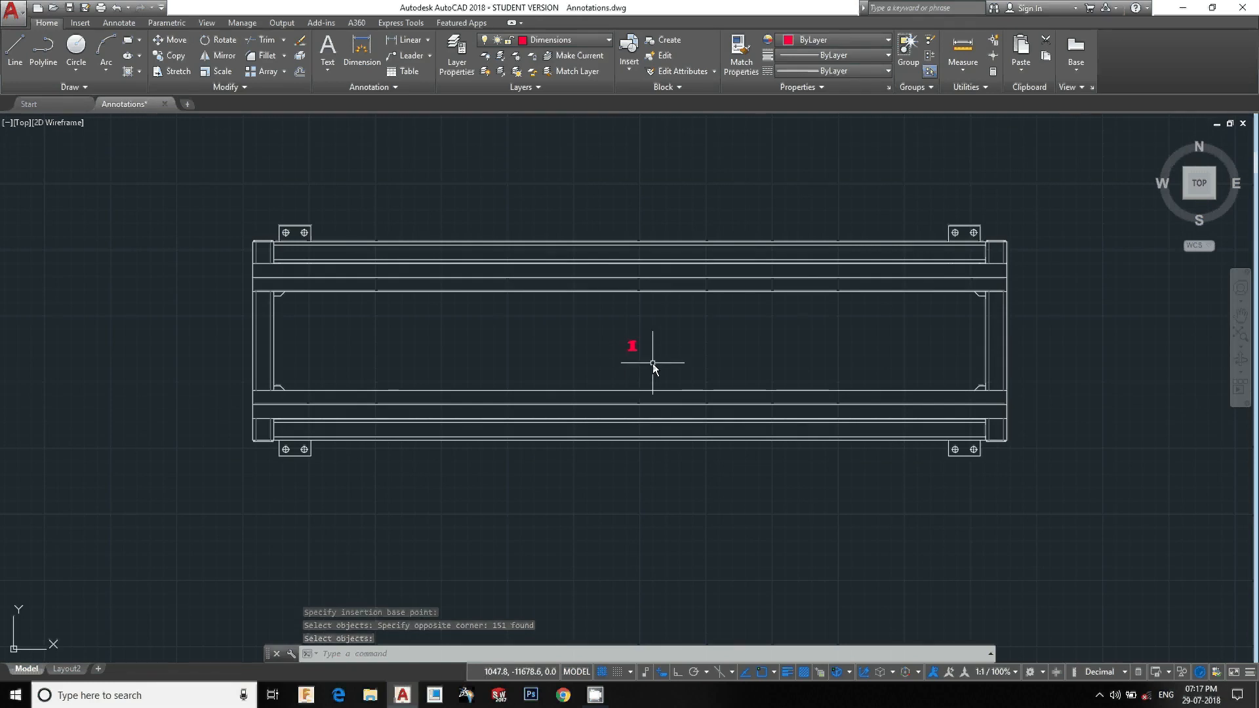
{"action": "scroll", "coordinate": [652, 363], "scroll_direction": "up", "scroll_amount": 2}
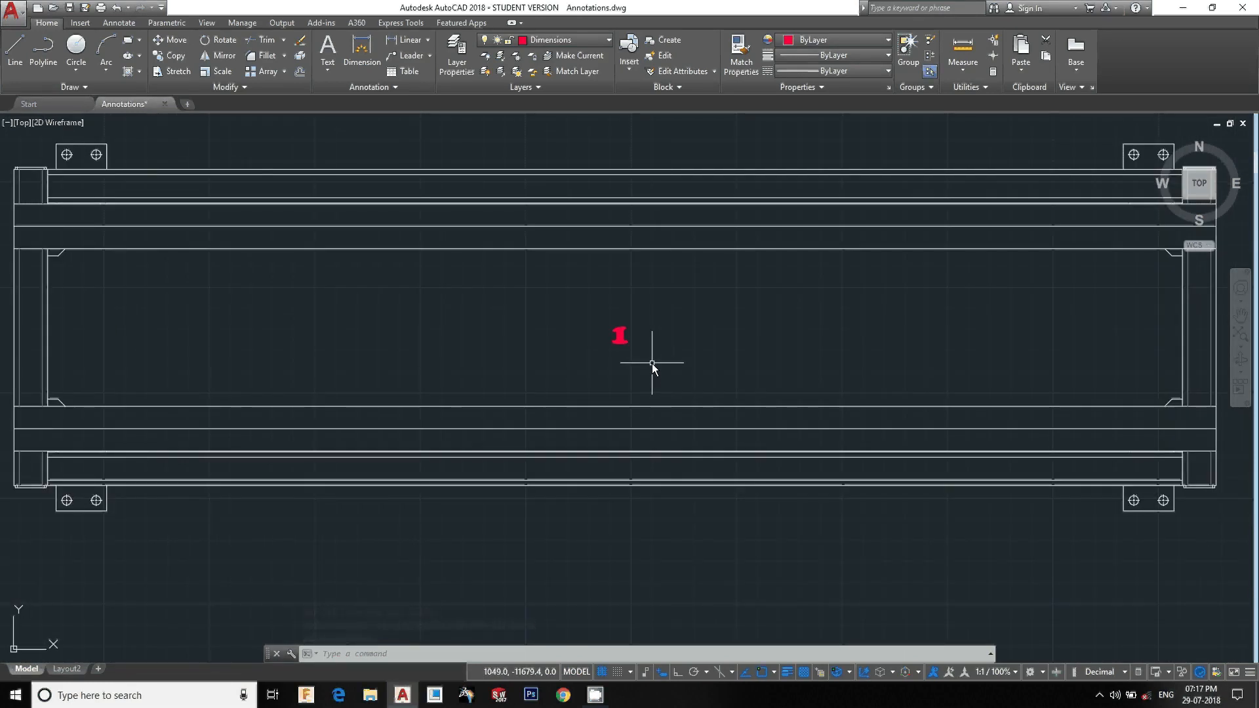
{"action": "scroll", "coordinate": [652, 365], "scroll_direction": "down", "scroll_amount": 6}
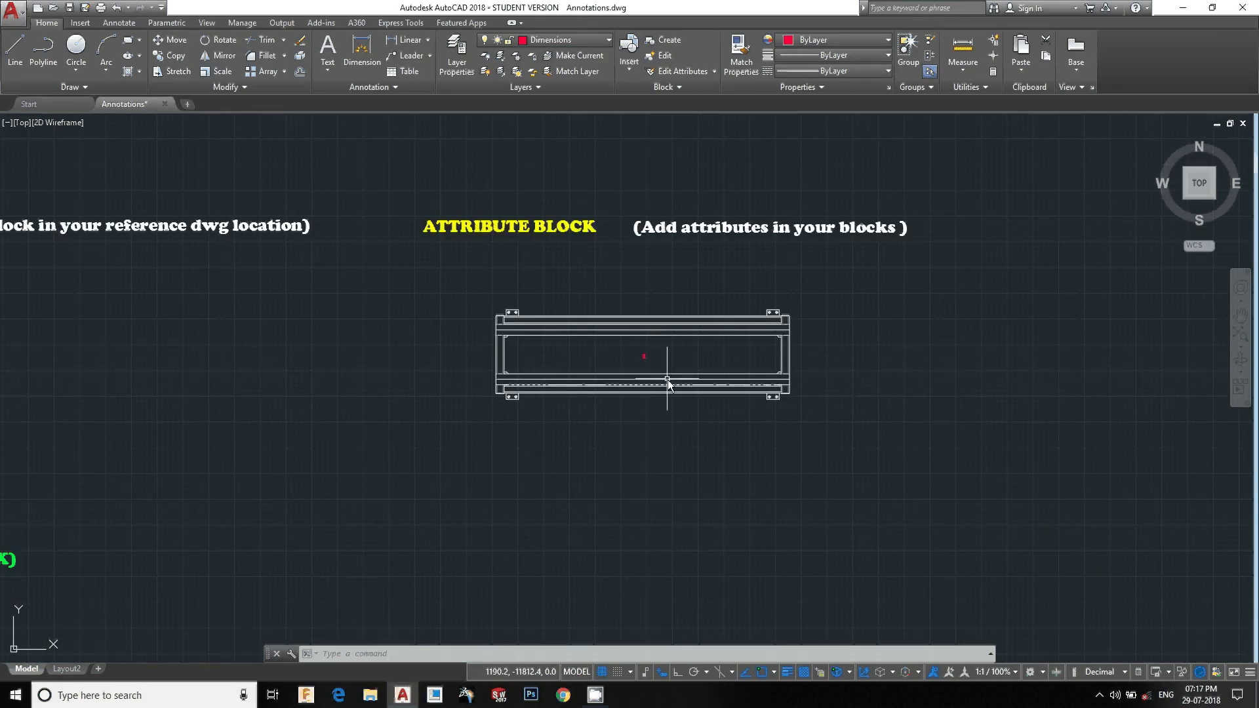
{"action": "key", "text": "Escape"}
{"action": "key", "text": "Escape"}
{"action": "type", "text": "i"}
{"action": "key", "text": "Return"}
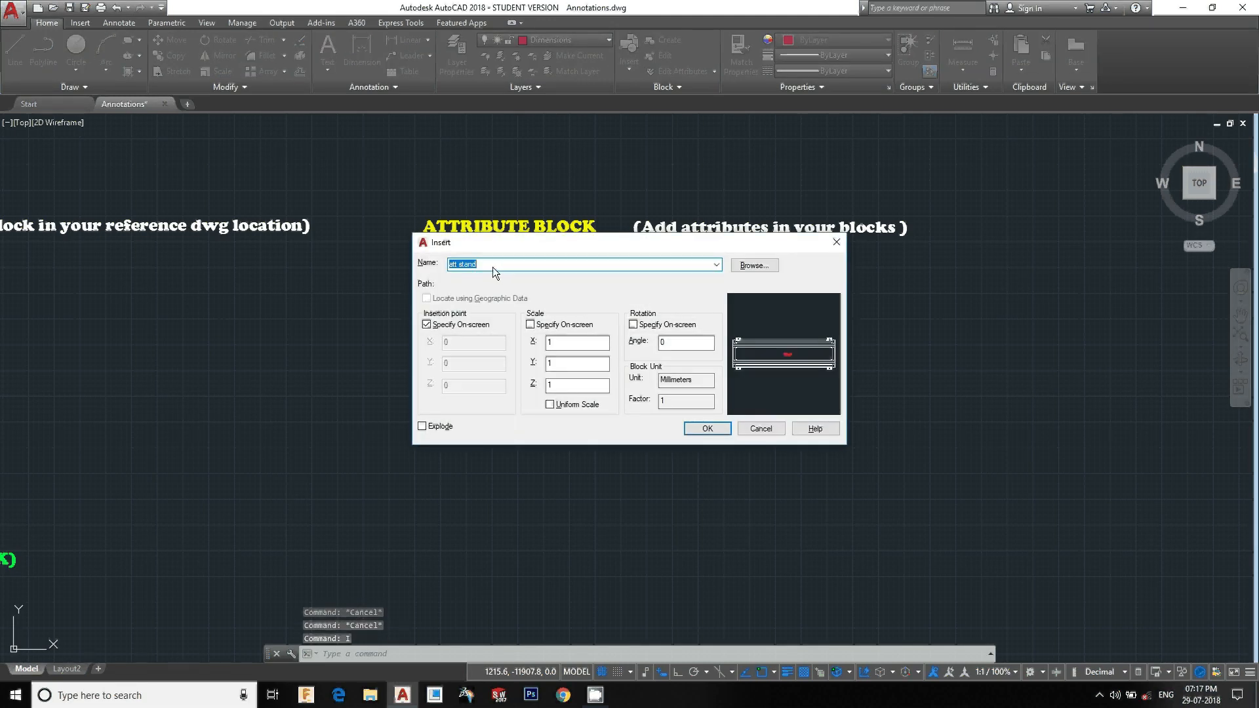
{"action": "left_click", "coordinate": [694, 430]}
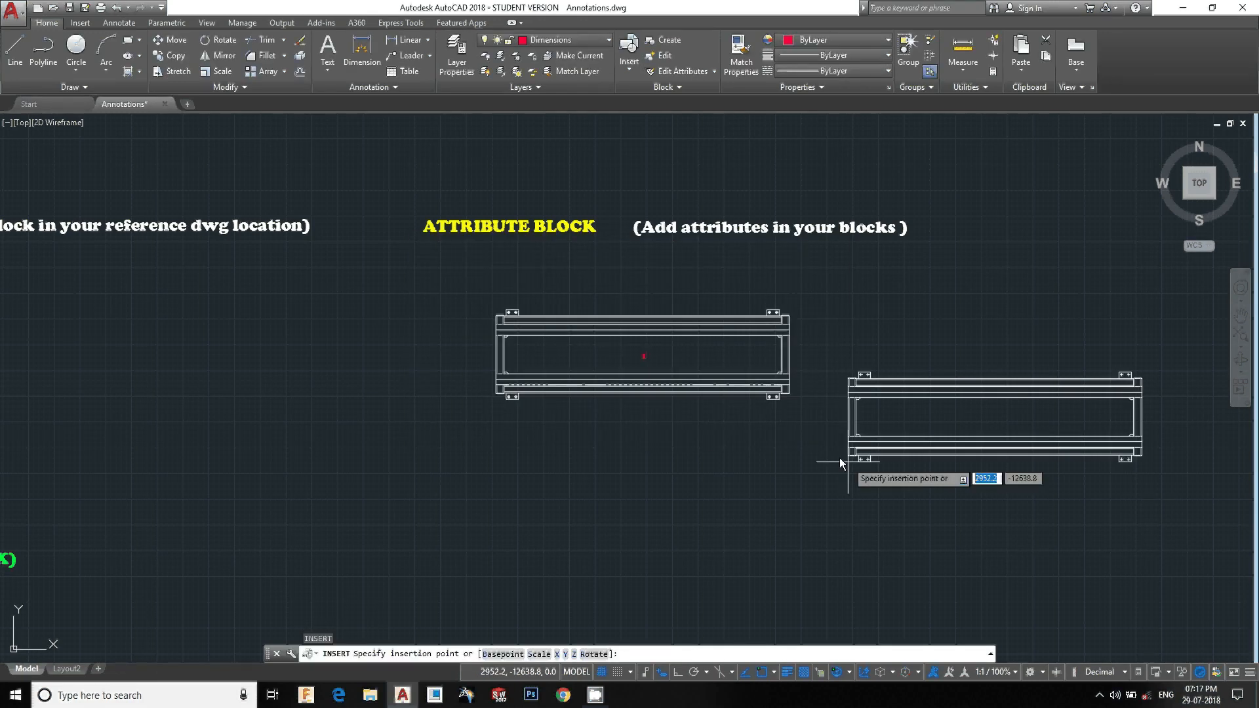
{"action": "middle_click_drag", "start_coordinate": [824, 450], "coordinate": [525, 391]}
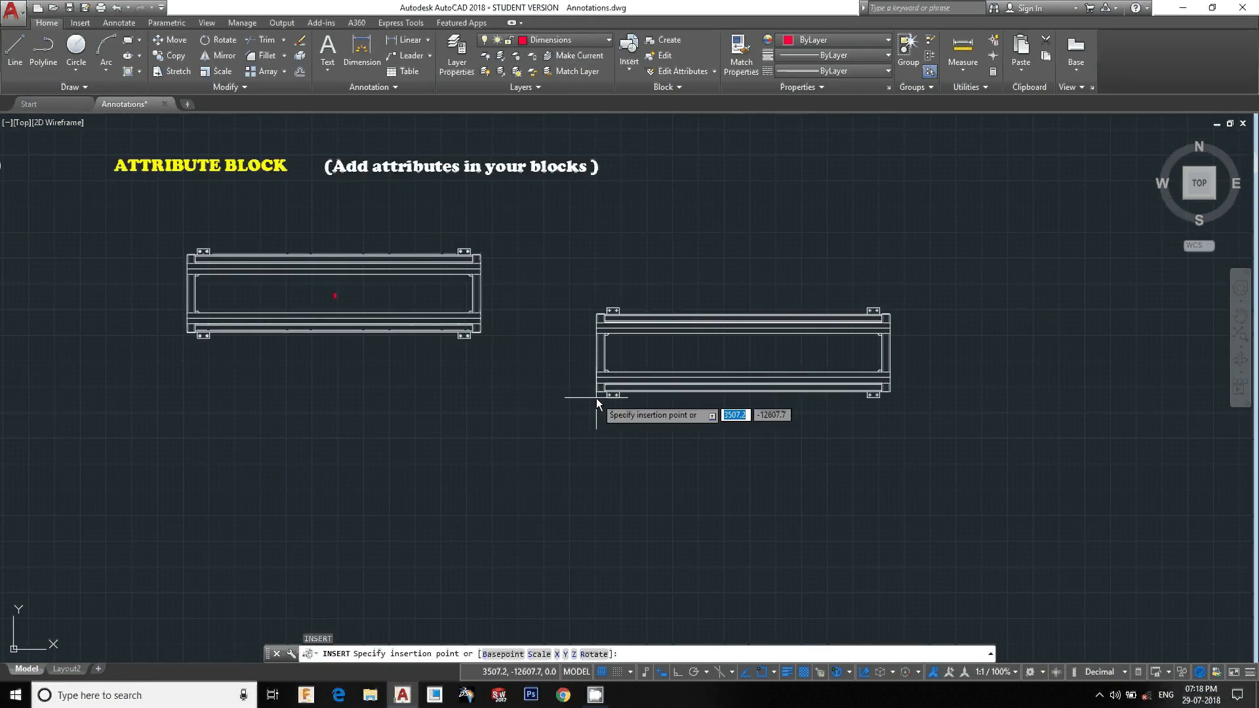
{"action": "scroll", "coordinate": [708, 392], "scroll_direction": "down", "scroll_amount": 4}
{"action": "middle_click_drag", "start_coordinate": [483, 473], "coordinate": [697, 376]}
{"action": "scroll", "coordinate": [469, 334], "scroll_direction": "up", "scroll_amount": 3}
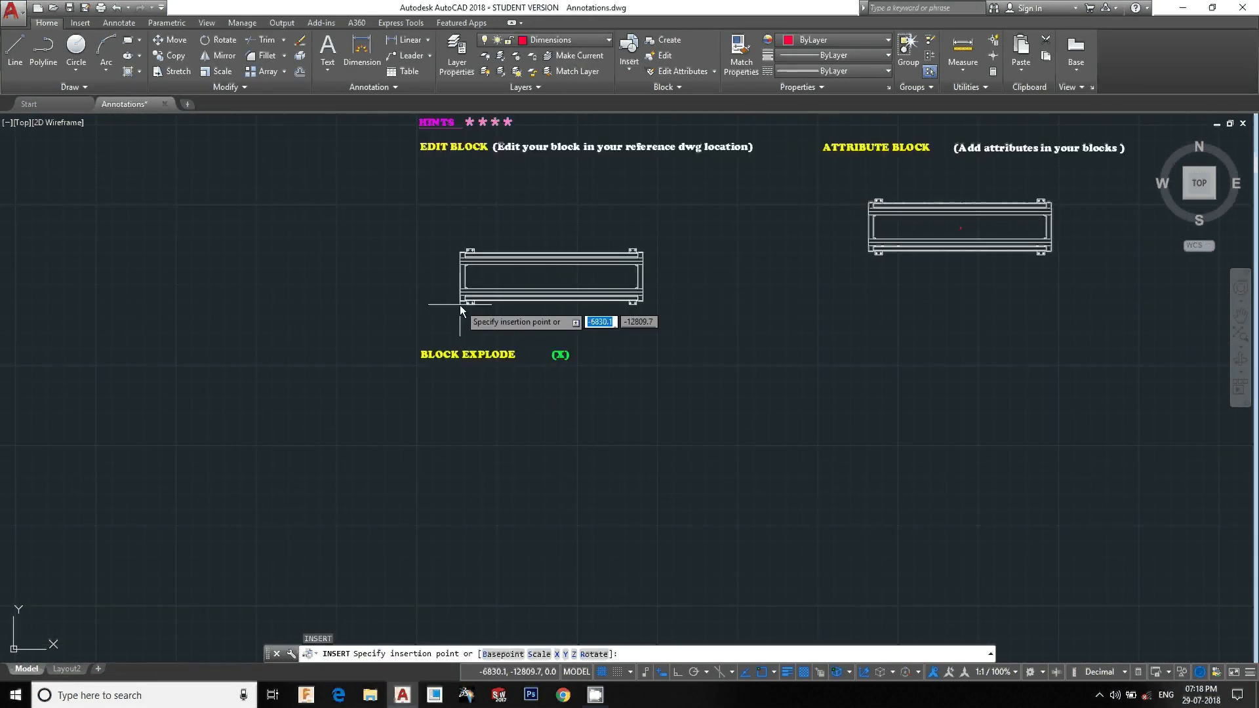
{"action": "scroll", "coordinate": [441, 336], "scroll_direction": "up", "scroll_amount": 2}
{"action": "scroll", "coordinate": [439, 336], "scroll_direction": "down", "scroll_amount": 4}
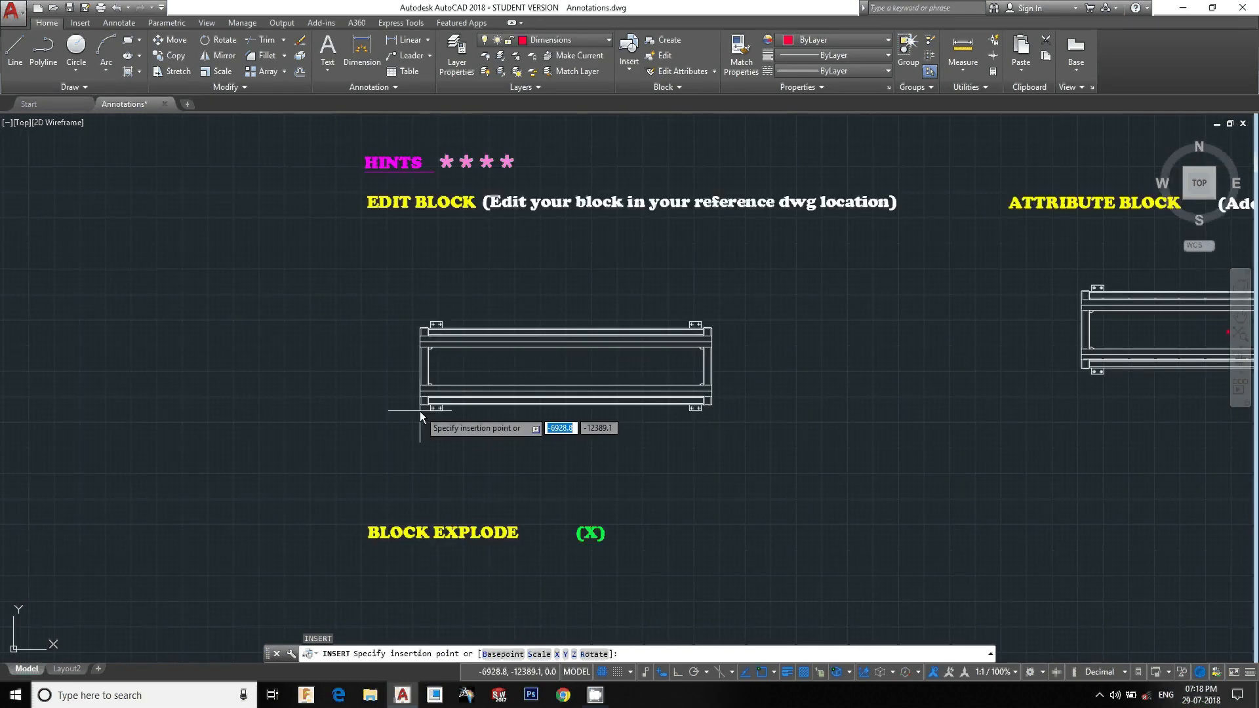
{"action": "middle_click_drag", "start_coordinate": [443, 401], "coordinate": [216, 376]}
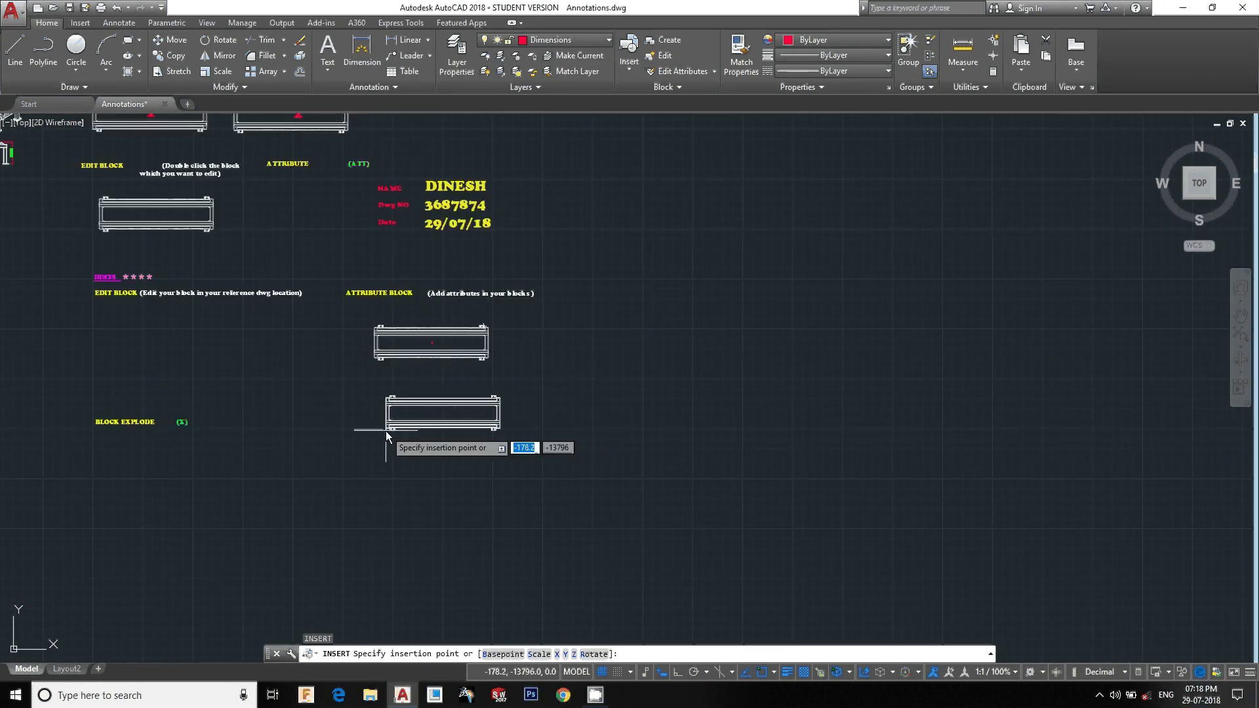
{"action": "scroll", "coordinate": [386, 430], "scroll_direction": "up", "scroll_amount": 4}
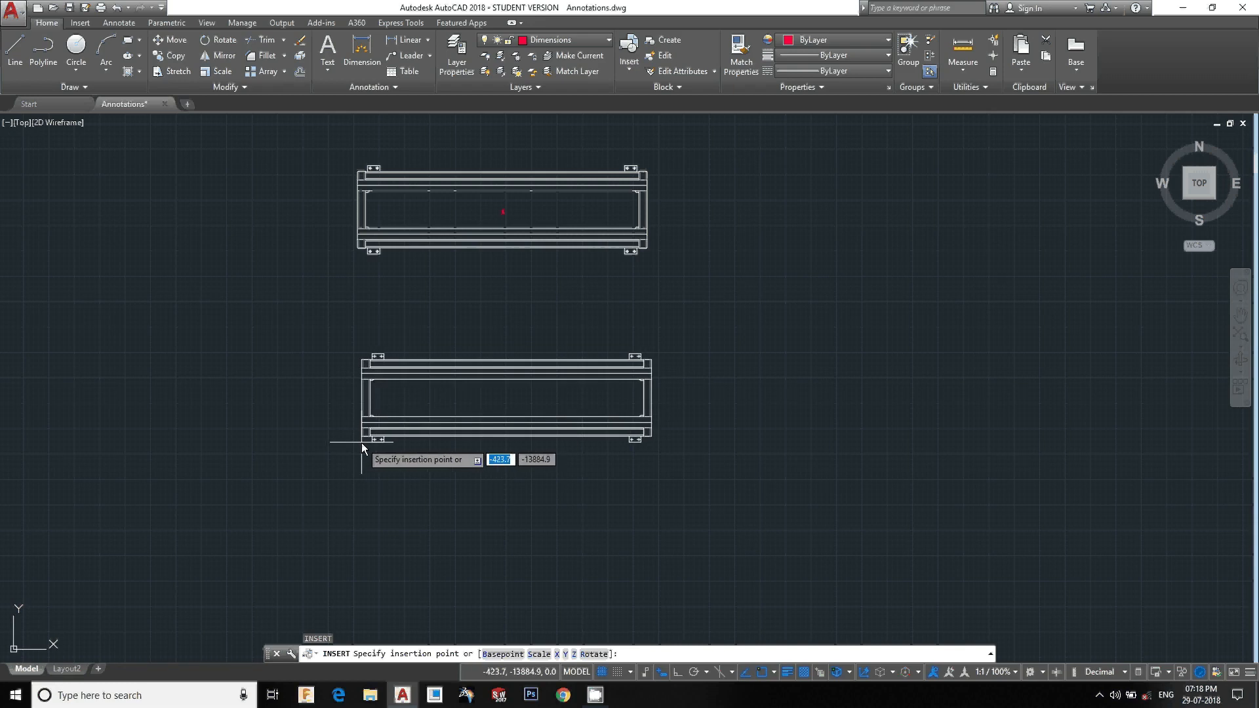
{"action": "middle_click_drag", "start_coordinate": [455, 396], "coordinate": [210, 509]}
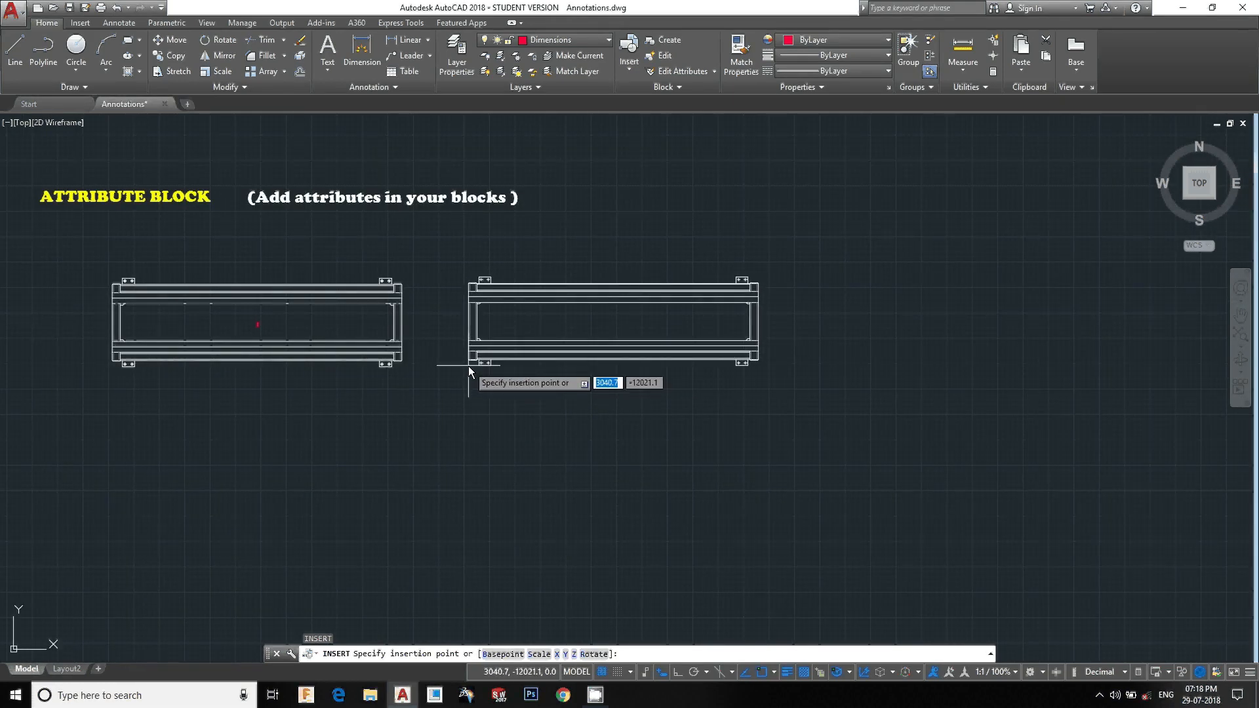
{"action": "left_click", "coordinate": [468, 366]}
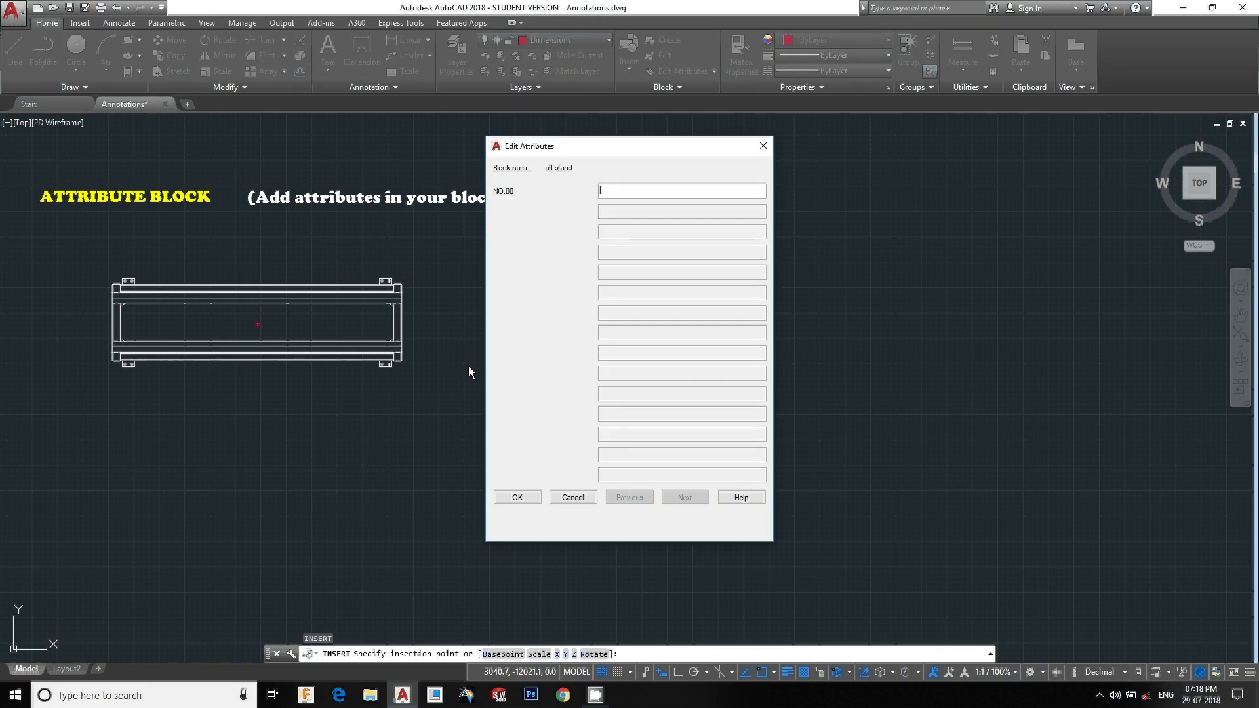
{"action": "type", "text": "2"}
{"action": "left_click", "coordinate": [517, 498]}
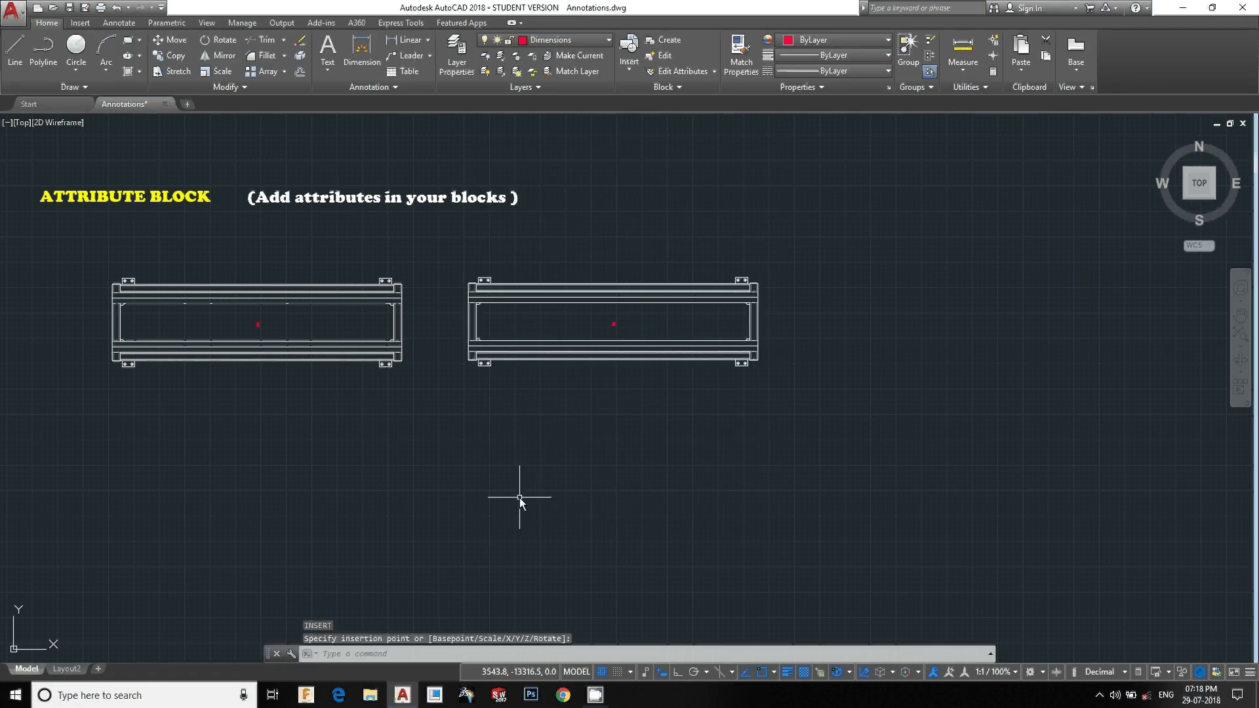
Draw horizontal construction lines through the NAME, Dwg NO and Date table rows
{"action": "scroll", "coordinate": [623, 328], "scroll_direction": "up", "scroll_amount": 5}
{"action": "scroll", "coordinate": [603, 340], "scroll_direction": "down", "scroll_amount": 2}
{"action": "middle_click_drag", "start_coordinate": [602, 341], "coordinate": [623, 355]}
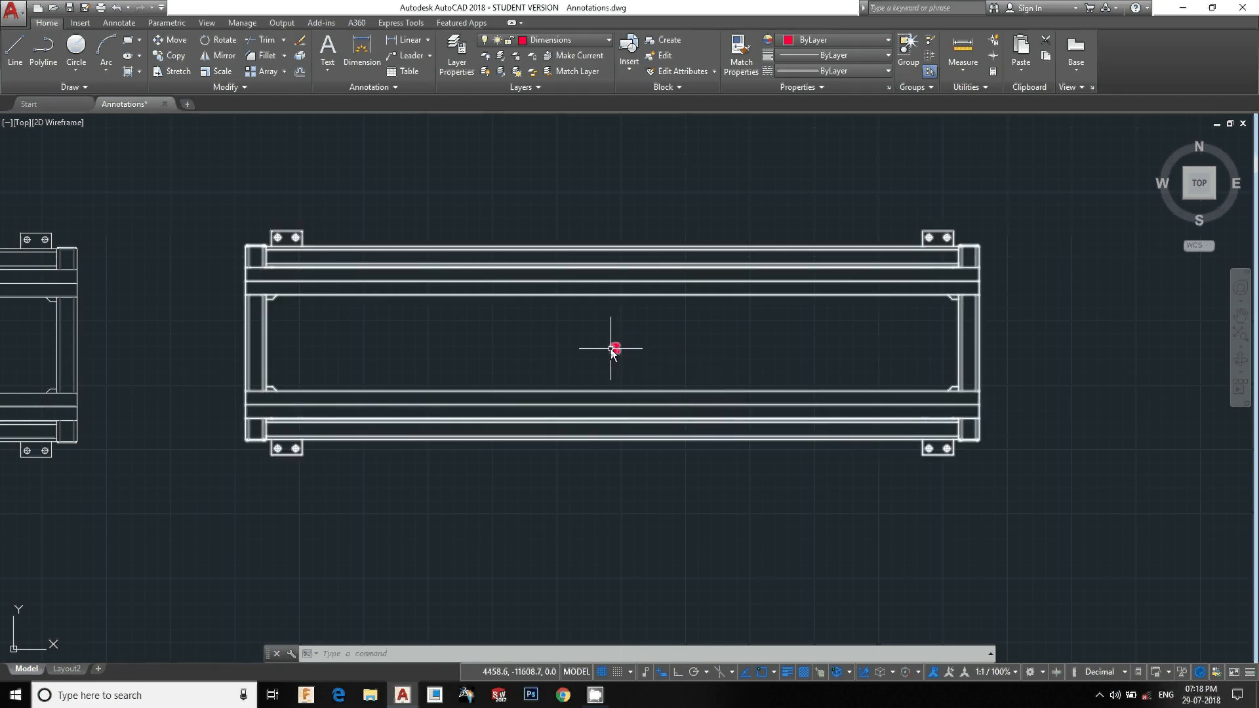
{"action": "scroll", "coordinate": [613, 347], "scroll_direction": "down", "scroll_amount": 8}
{"action": "scroll", "coordinate": [617, 252], "scroll_direction": "up", "scroll_amount": 4}
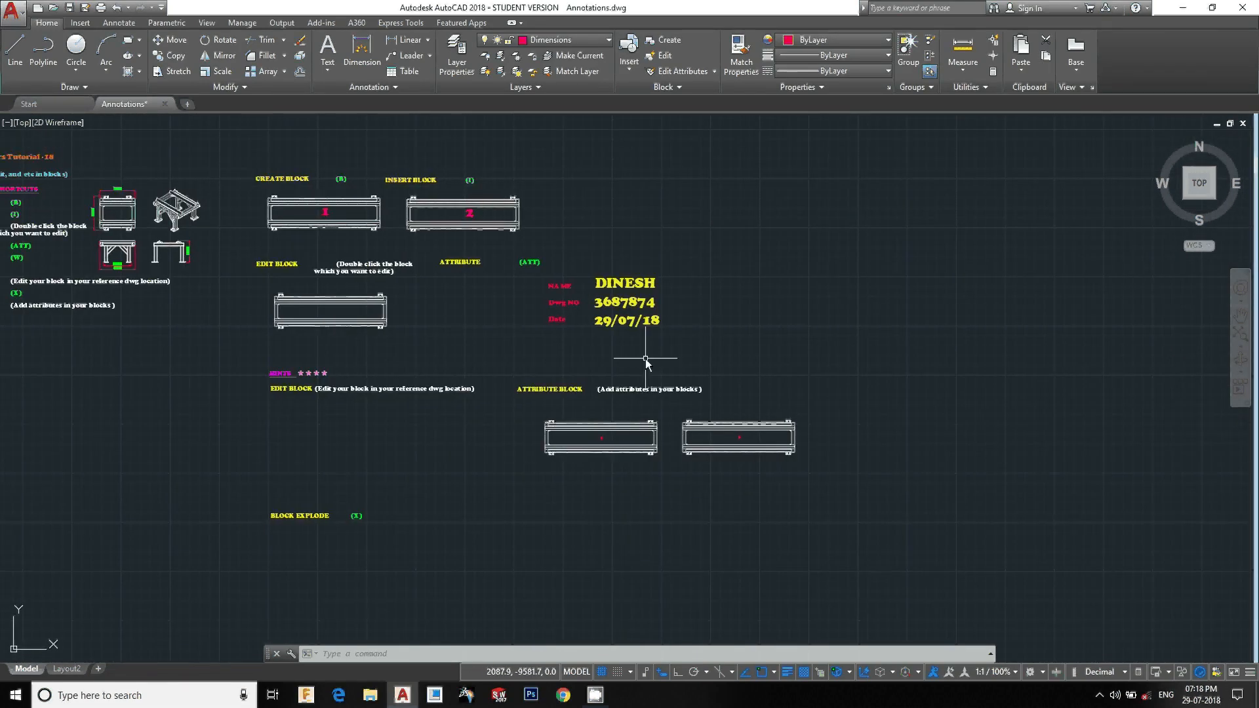
{"action": "left_click", "coordinate": [713, 428]}
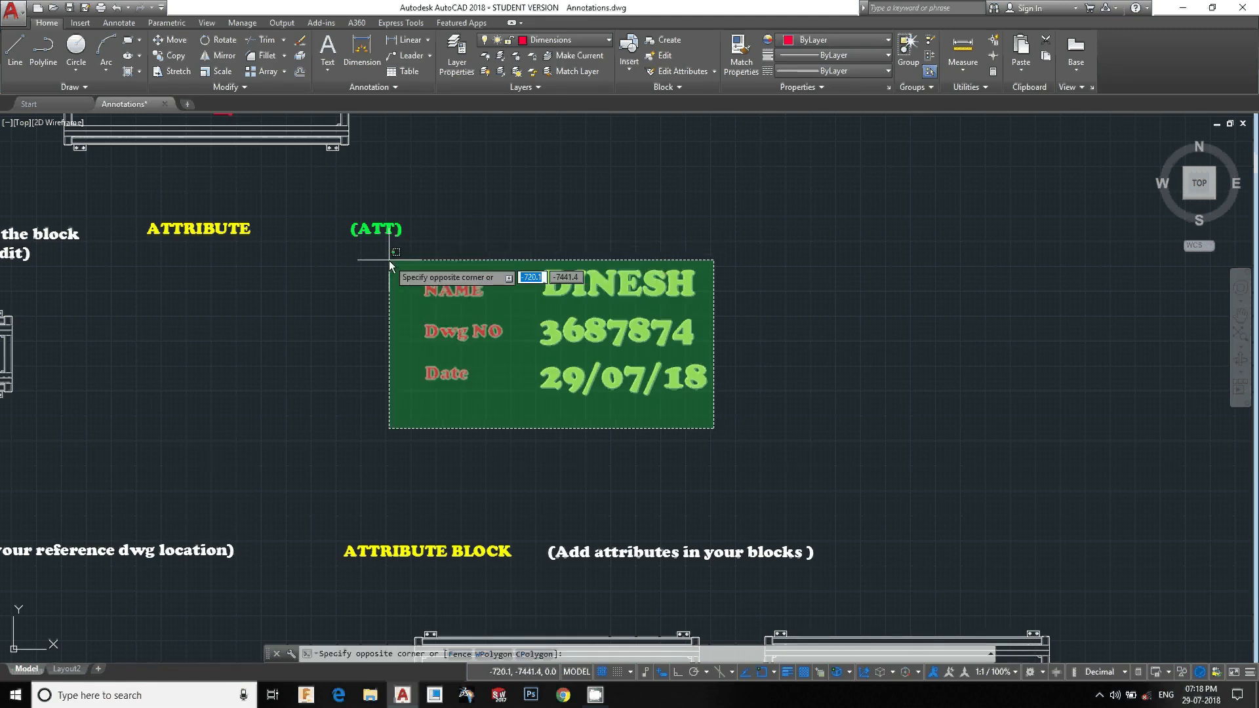
{"action": "key", "text": "Escape"}
{"action": "key", "text": "Escape"}
{"action": "key", "text": "Escape"}
{"action": "type", "text": "xl"}
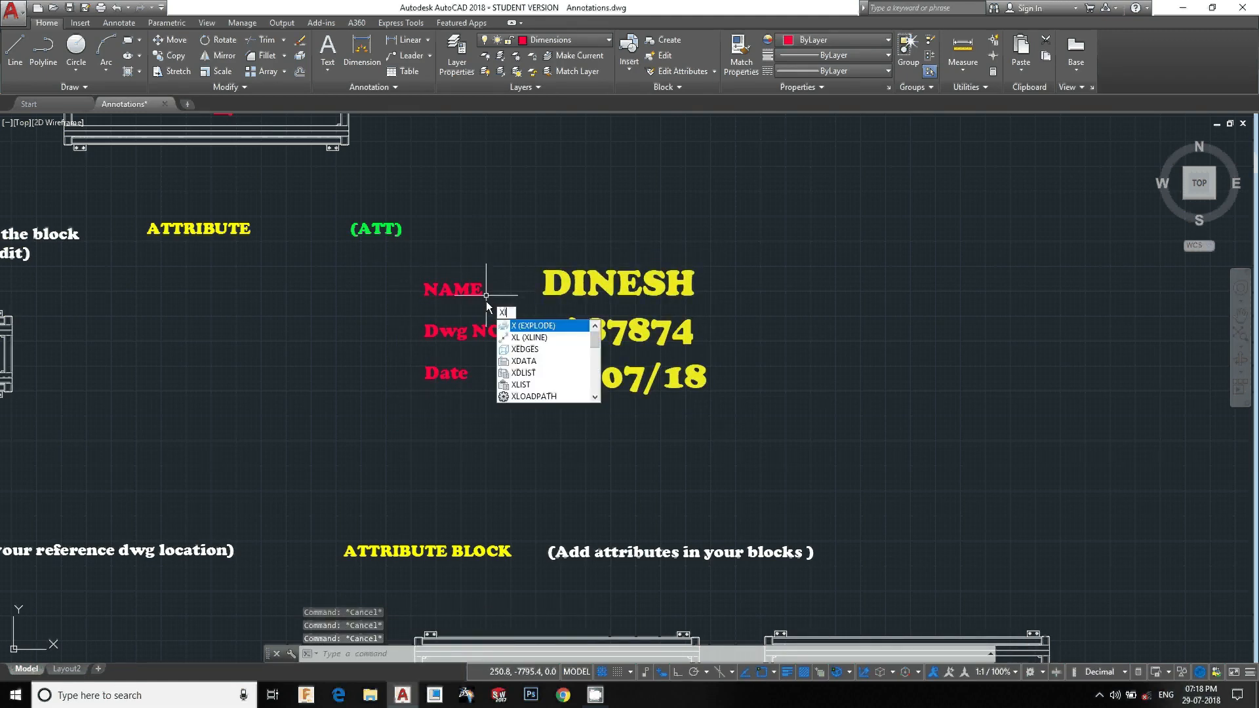
{"action": "key", "text": "Return"}
{"action": "type", "text": "h"}
{"action": "key", "text": "Return"}
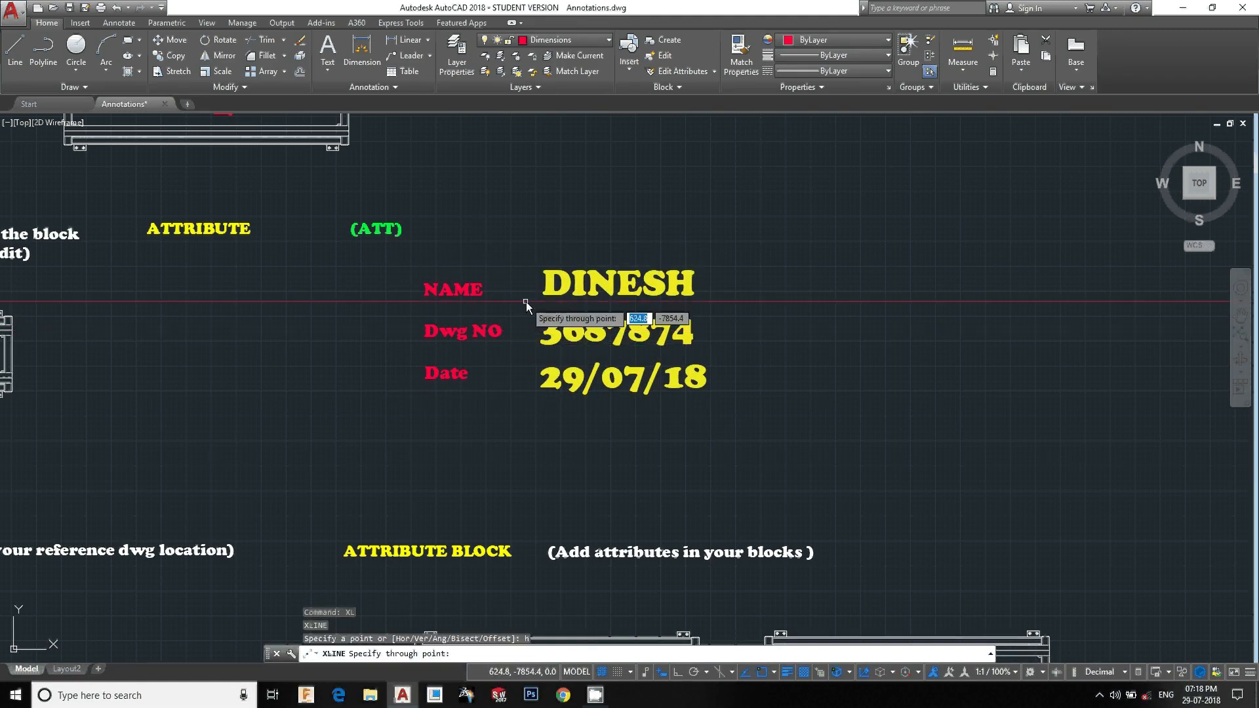
{"action": "left_click", "coordinate": [527, 311]}
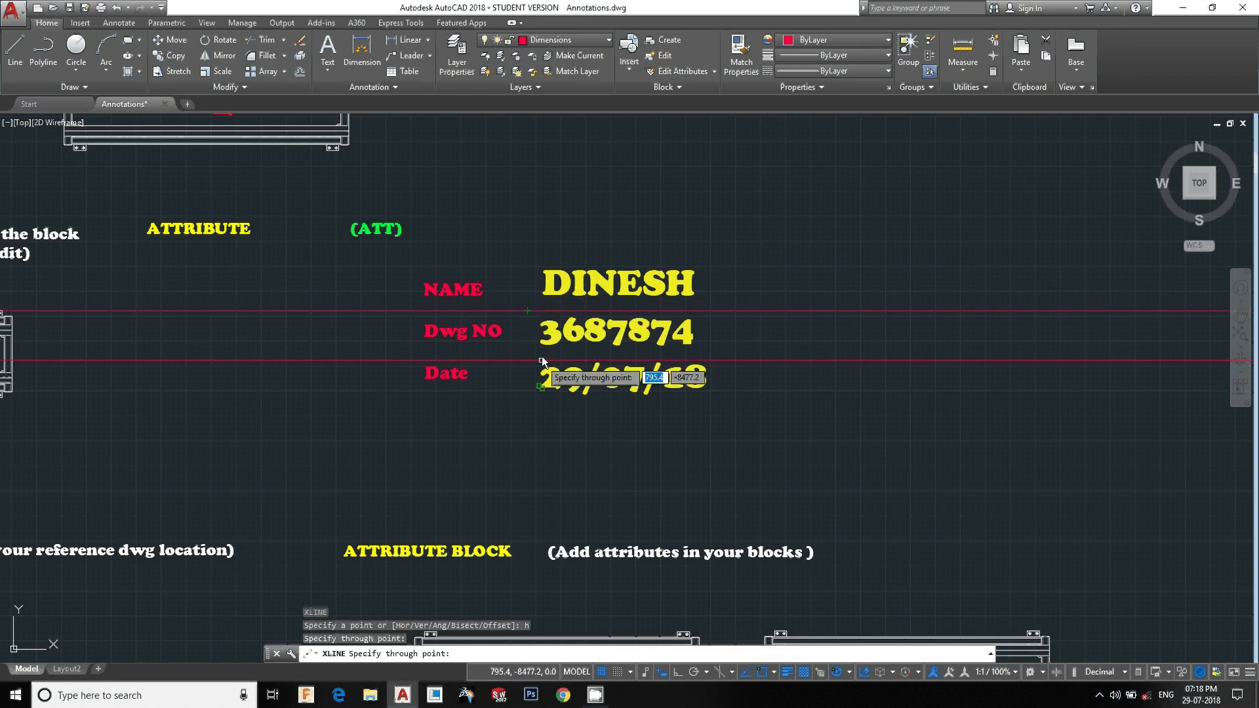
{"action": "left_click", "coordinate": [542, 342]}
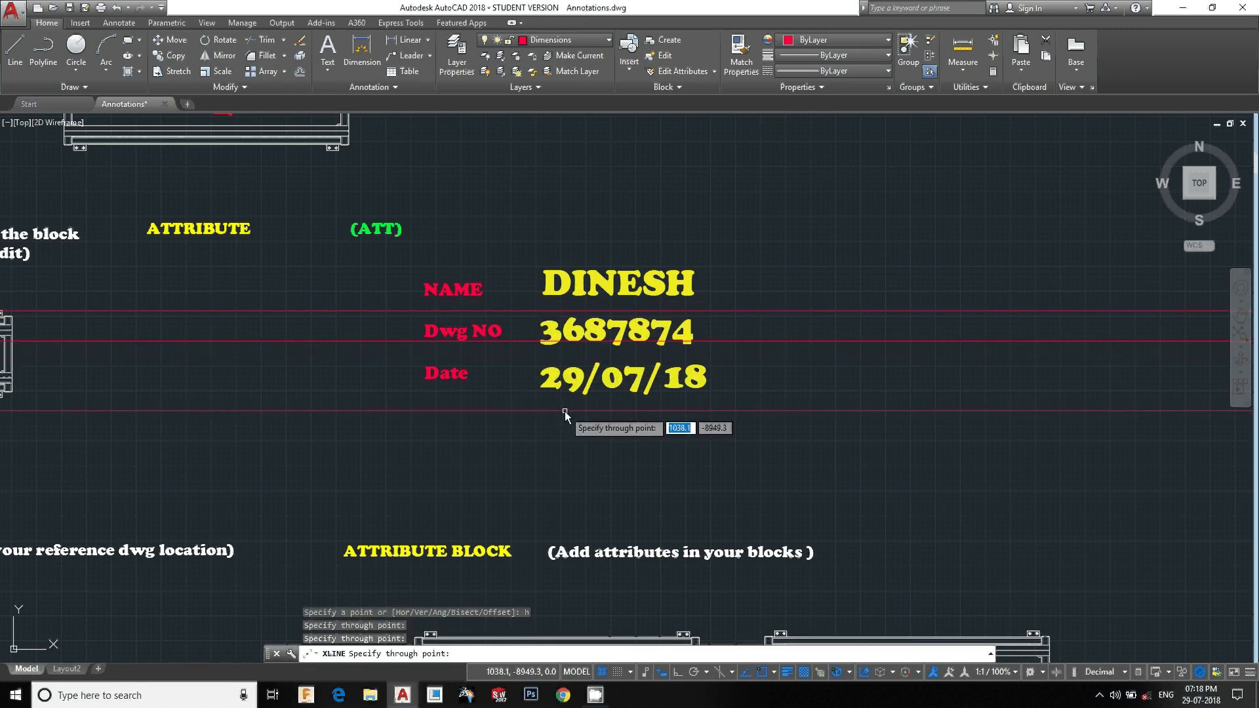
{"action": "left_click", "coordinate": [564, 411]}
{"action": "key", "text": "Escape"}
Copy a horizontal construction line to between the Dwg NO and Date rows
{"action": "scroll", "coordinate": [714, 349], "scroll_direction": "up", "scroll_amount": 3}
{"action": "left_click", "coordinate": [745, 354]}
{"action": "left_click", "coordinate": [722, 296]}
{"action": "scroll", "coordinate": [721, 374], "scroll_direction": "down", "scroll_amount": 1}
{"action": "middle_click_drag", "start_coordinate": [739, 384], "coordinate": [953, 394]}
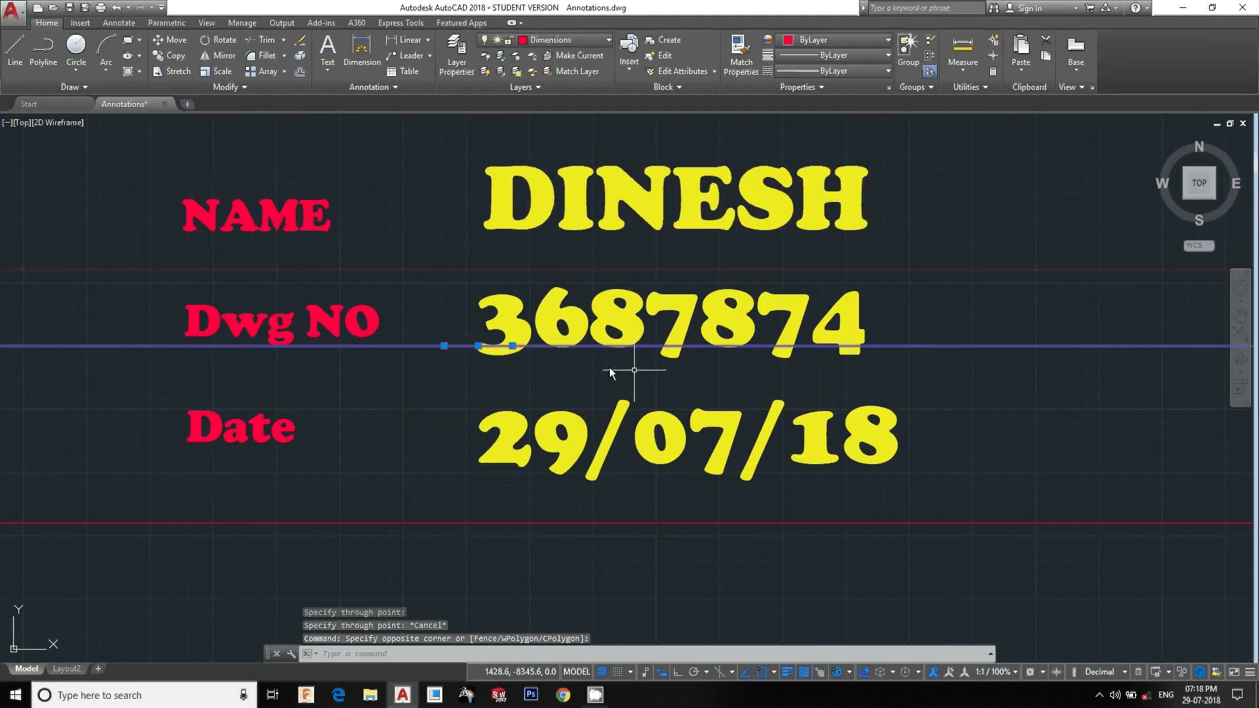
{"action": "left_click", "coordinate": [478, 346]}
{"action": "scroll", "coordinate": [485, 380], "scroll_direction": "down", "scroll_amount": 6}
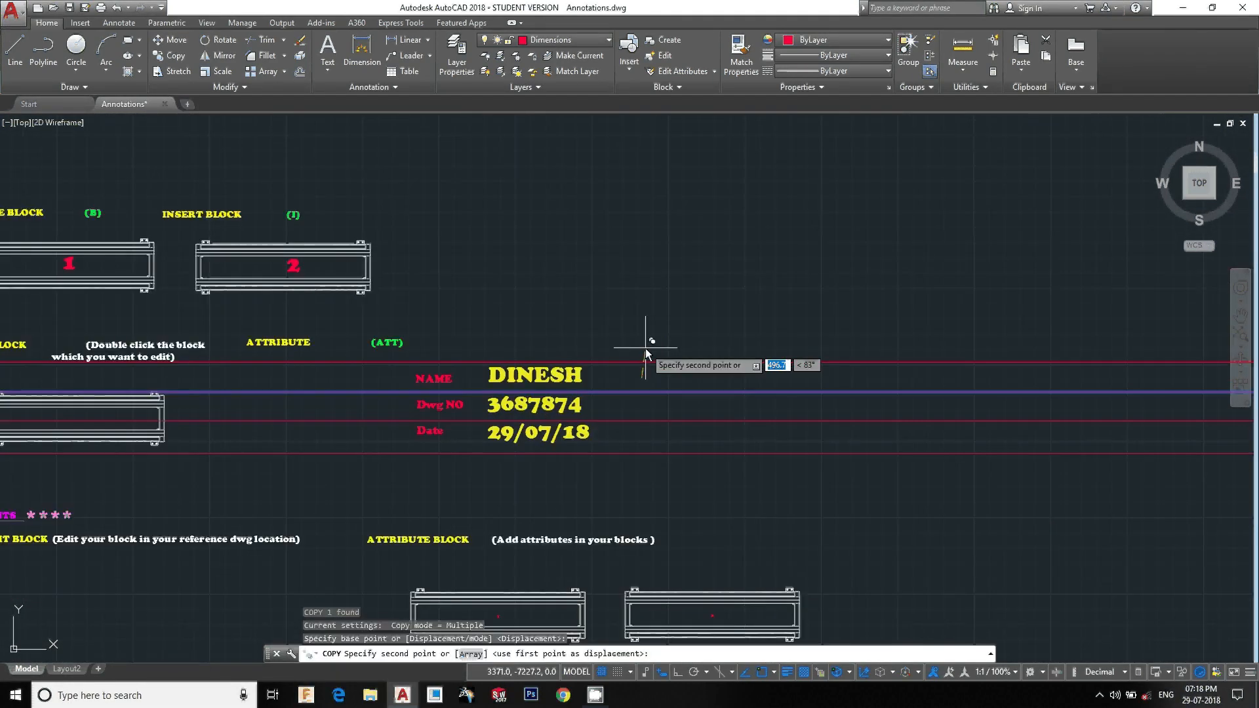
{"action": "left_click", "coordinate": [595, 422]}
{"action": "key", "text": "Escape"}
Draw vertical construction lines left of the labels, between labels and values, and right of the values
{"action": "type", "text": "XL"}
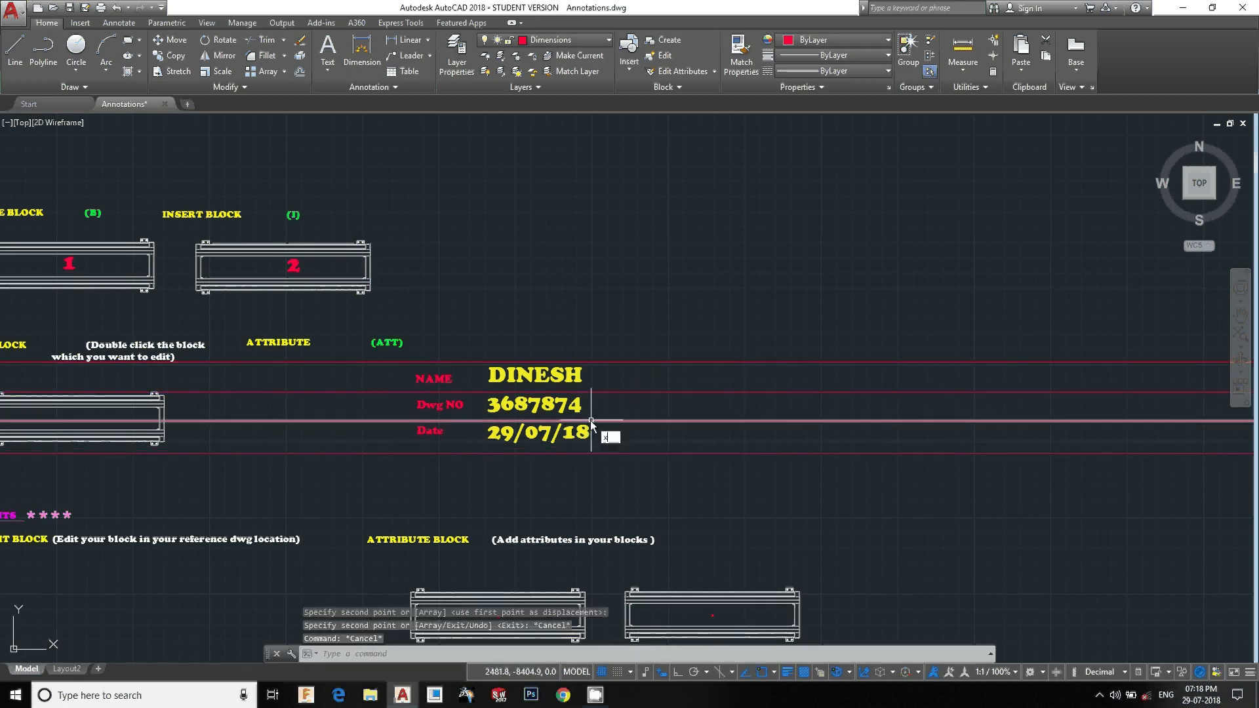
{"action": "key", "text": "Return"}
{"action": "type", "text": "v"}
{"action": "key", "text": "Return"}
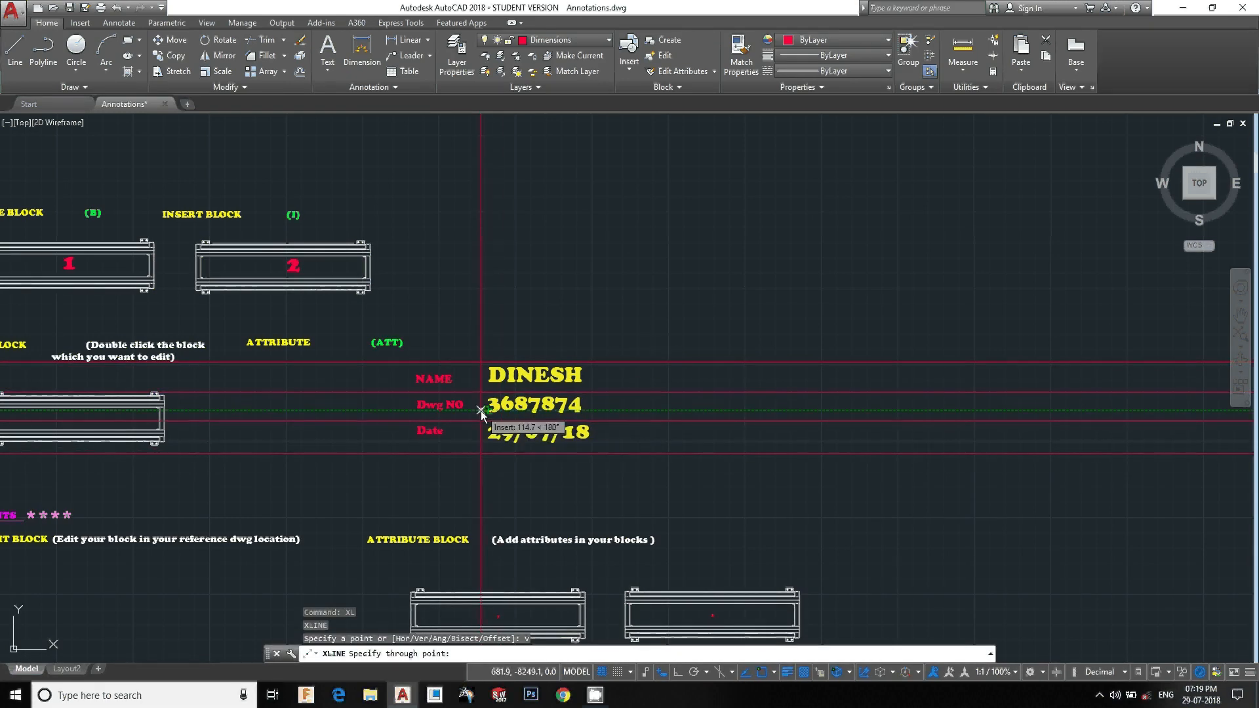
{"action": "scroll", "coordinate": [482, 410], "scroll_direction": "up", "scroll_amount": 6}
{"action": "left_click", "coordinate": [453, 396]}
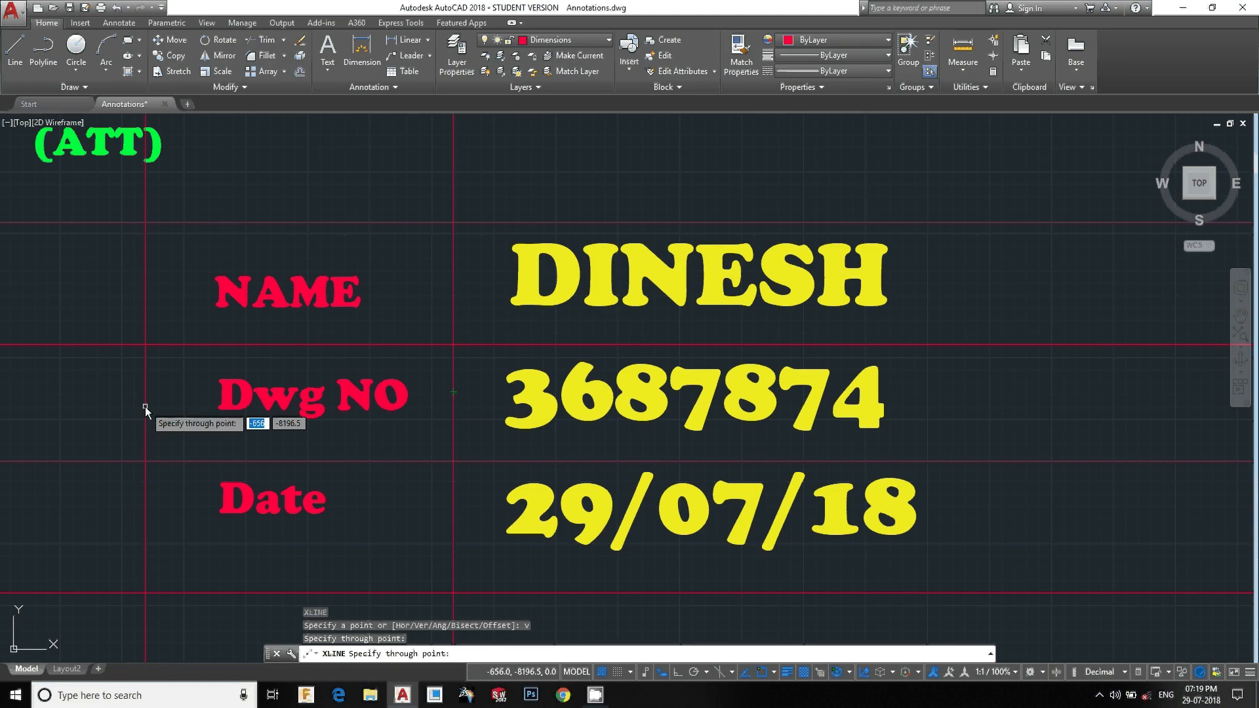
{"action": "left_click", "coordinate": [161, 410]}
{"action": "left_click", "coordinate": [978, 446]}
{"action": "scroll", "coordinate": [976, 453], "scroll_direction": "down", "scroll_amount": 4}
{"action": "key", "text": "Escape"}
Regenerate the drawing and trim the construction lines inside a crossing window around the table
{"action": "type", "text": "re"}
{"action": "key", "text": "Return"}
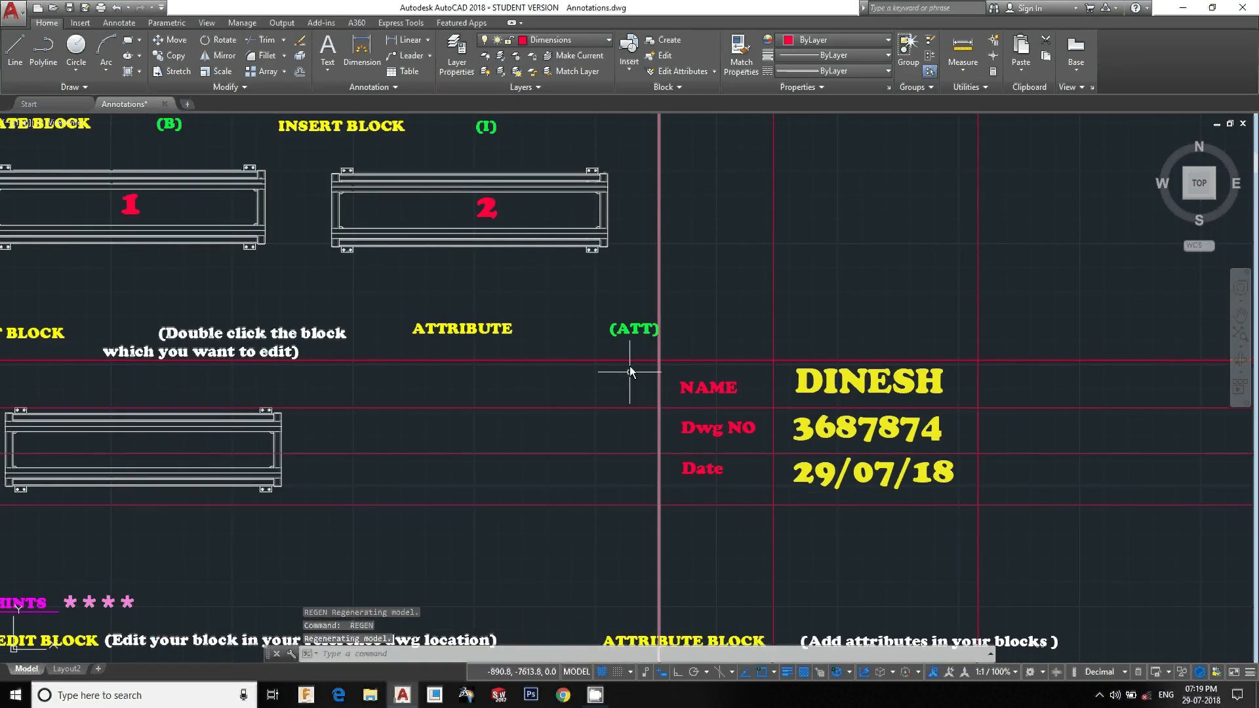
{"action": "key", "text": "Escape"}
{"action": "type", "text": "tr"}
{"action": "key", "text": "Return"}
{"action": "key", "text": "Return"}
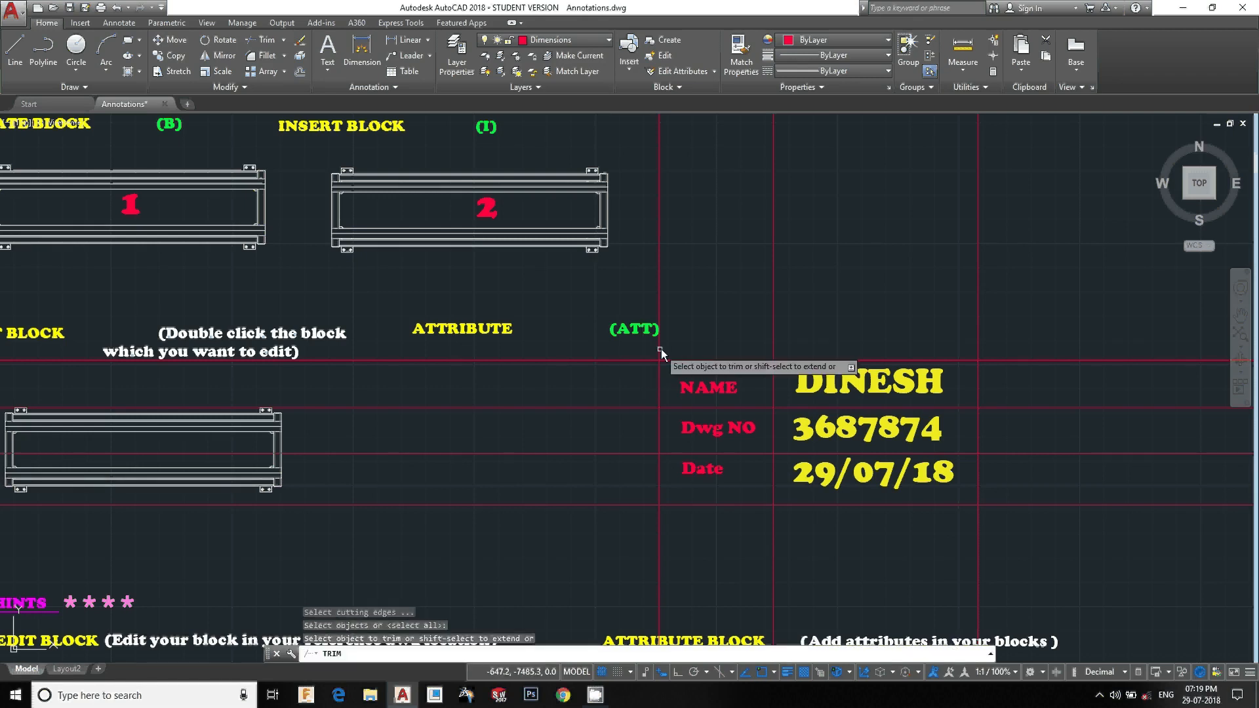
{"action": "left_click", "coordinate": [647, 352]}
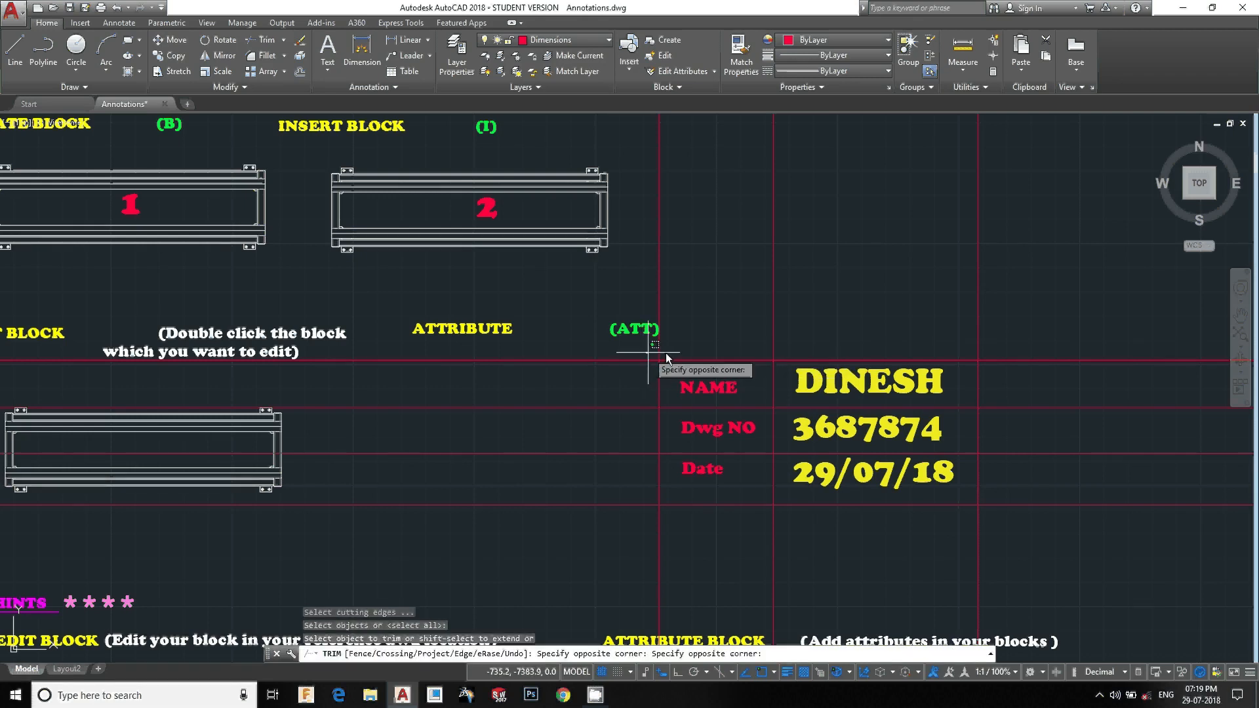
{"action": "left_click", "coordinate": [1021, 552]}
{"action": "key", "text": "Escape"}
Erase the leftover construction line segment above the table
{"action": "left_click", "coordinate": [875, 267]}
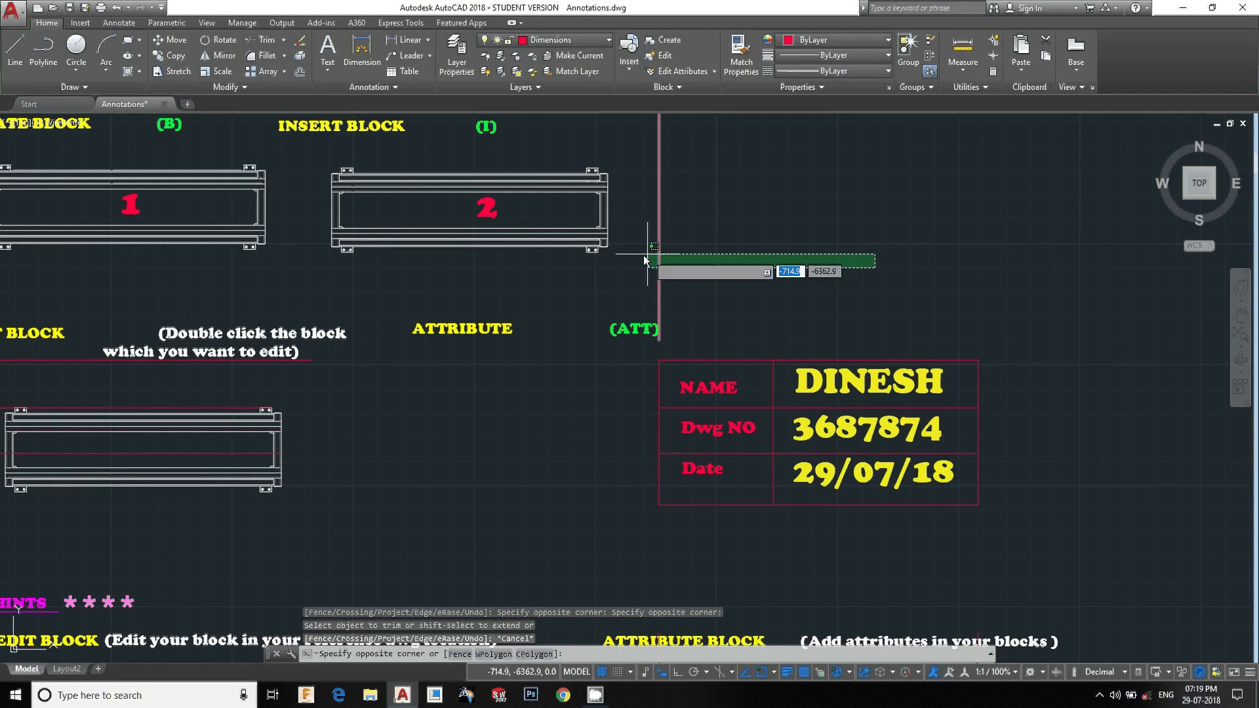
{"action": "left_click", "coordinate": [645, 255]}
{"action": "type", "text": "e"}
{"action": "key", "text": "Return"}
Erase the remaining stray construction line segments extending beyond the table
{"action": "scroll", "coordinate": [772, 342], "scroll_direction": "down", "scroll_amount": 10}
{"action": "scroll", "coordinate": [798, 379], "scroll_direction": "up", "scroll_amount": 2}
{"action": "left_click", "coordinate": [827, 452]}
{"action": "left_click", "coordinate": [662, 518]}
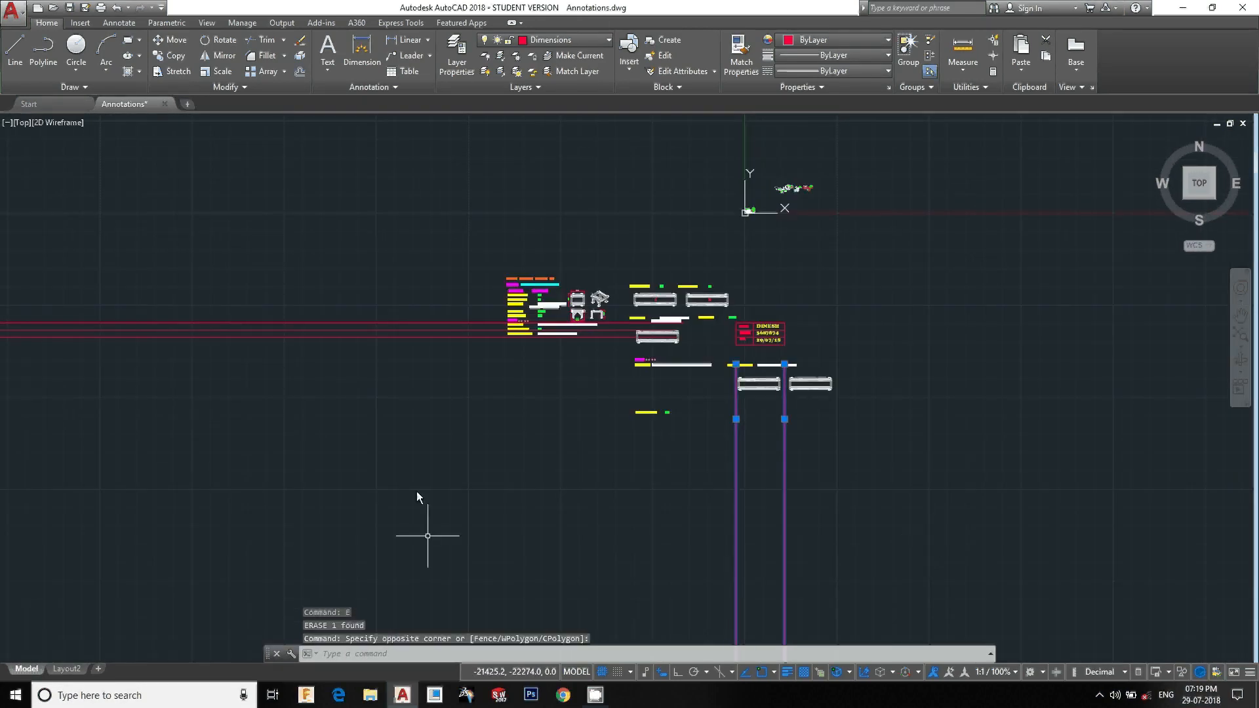
{"action": "left_click", "coordinate": [416, 485]}
{"action": "left_click", "coordinate": [358, 244]}
{"action": "type", "text": "e"}
{"action": "key", "text": "Return"}
{"action": "scroll", "coordinate": [787, 393], "scroll_direction": "up", "scroll_amount": 8}
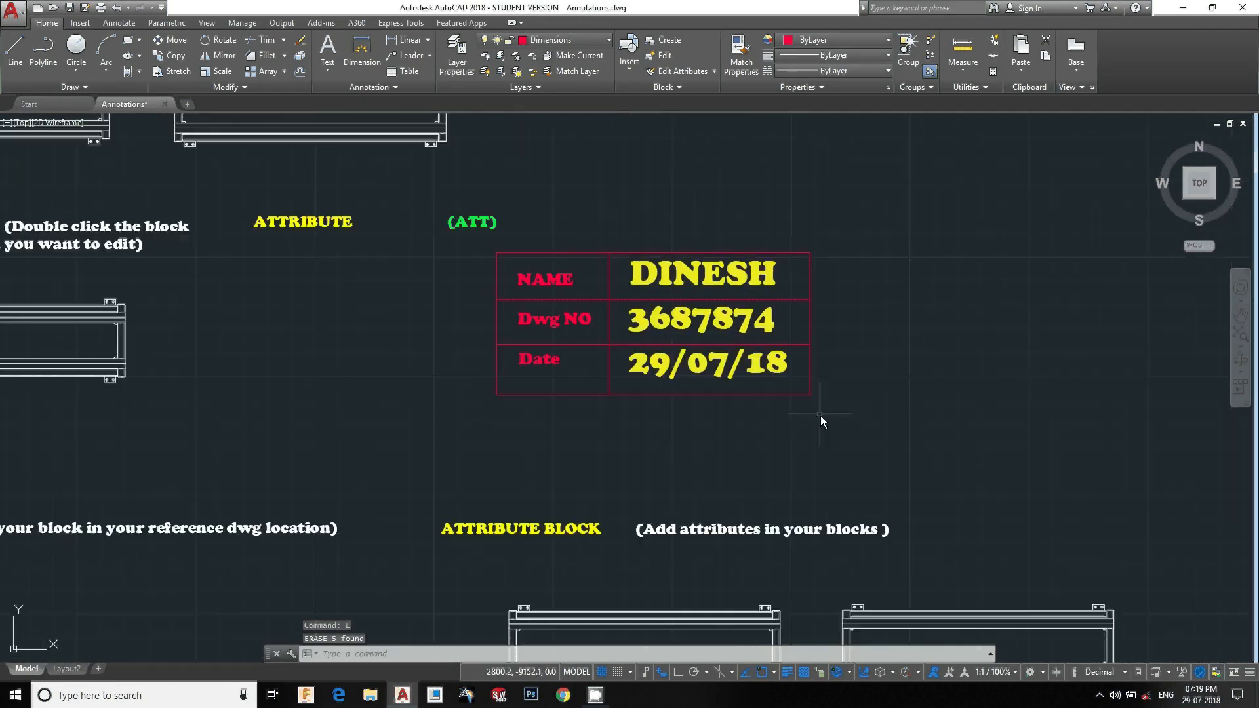
Define the NAME, Dwg NO, Date table as a block named tb, with its base point at the table's lower-left corner
{"action": "left_click", "coordinate": [857, 429]}
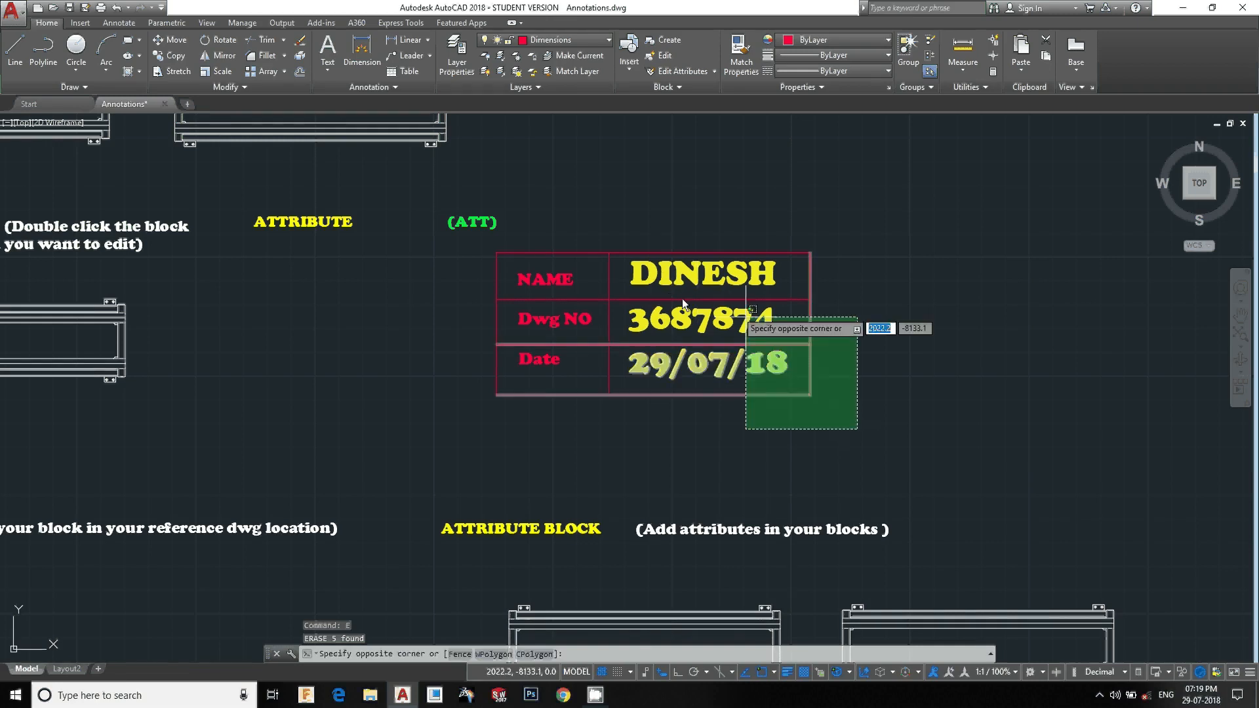
{"action": "left_click", "coordinate": [488, 244]}
{"action": "type", "text": "b"}
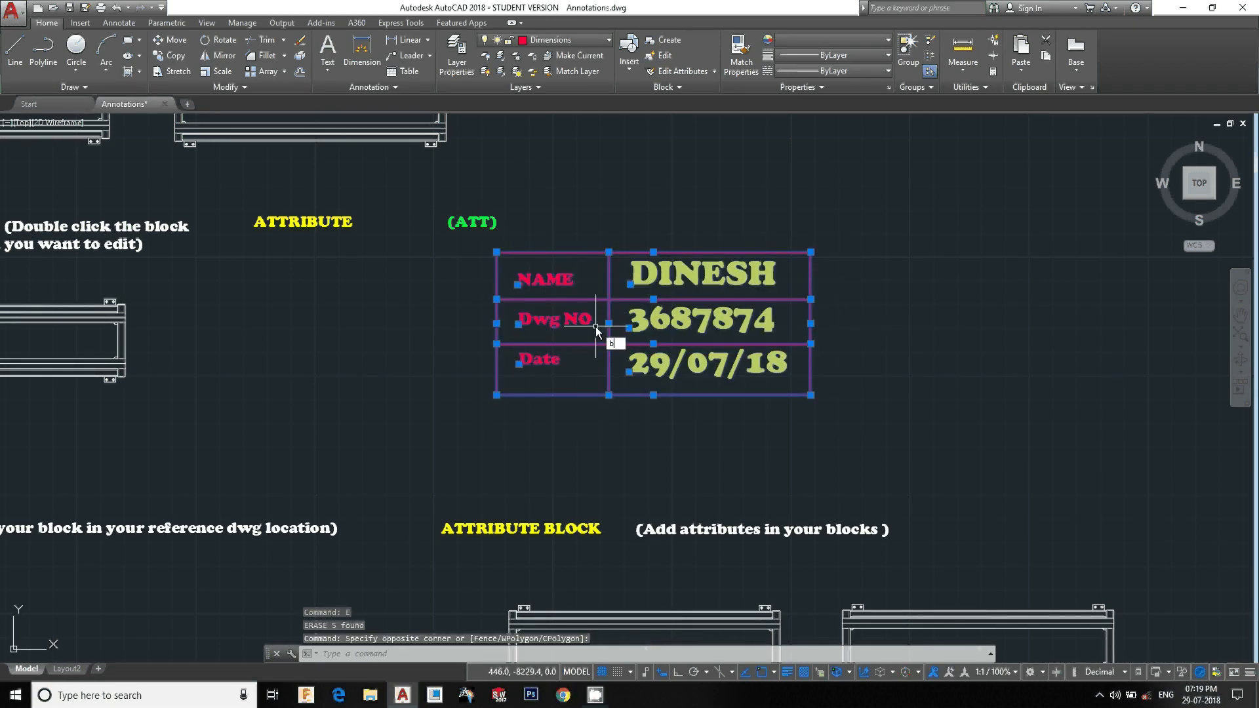
{"action": "key", "text": "Return"}
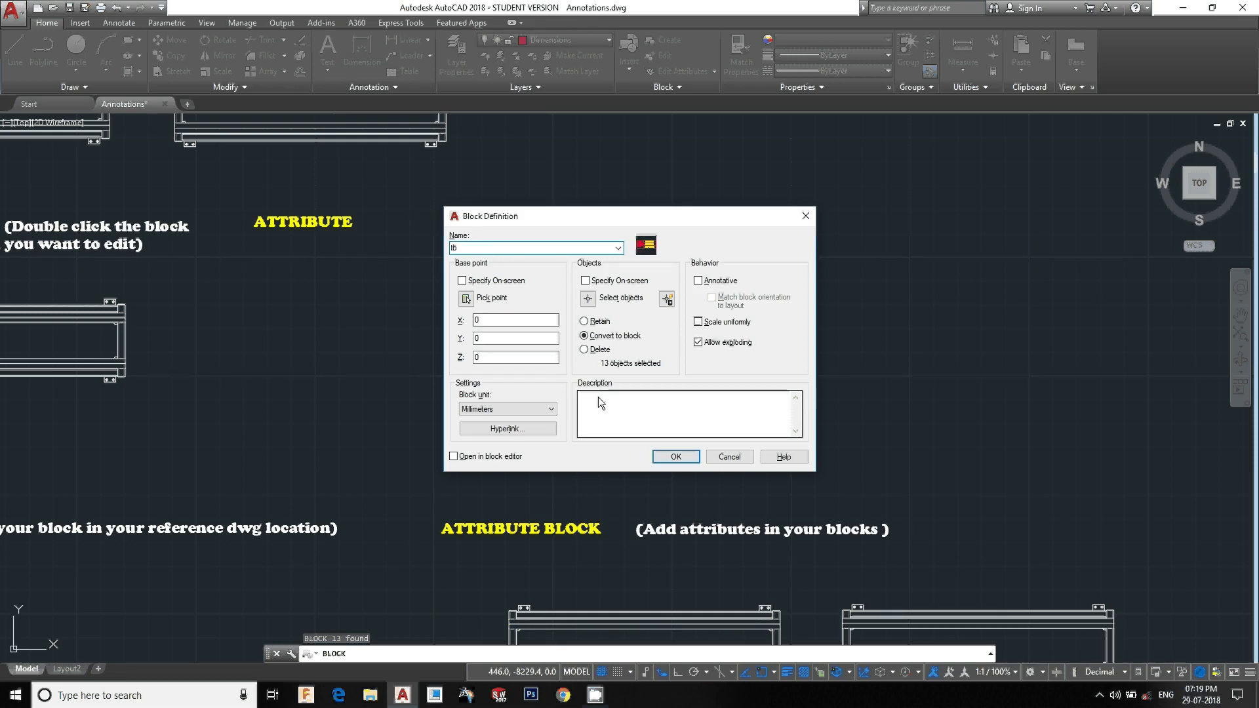
{"action": "left_click", "coordinate": [466, 298]}
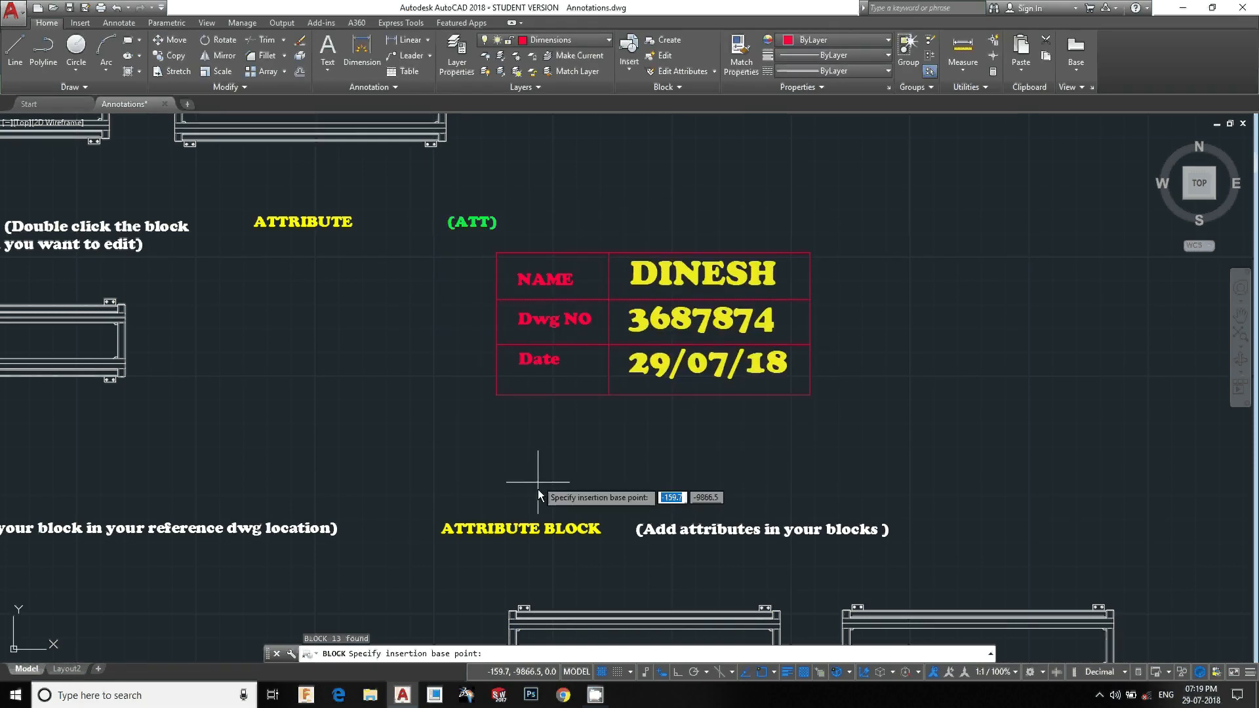
{"action": "left_click", "coordinate": [498, 400]}
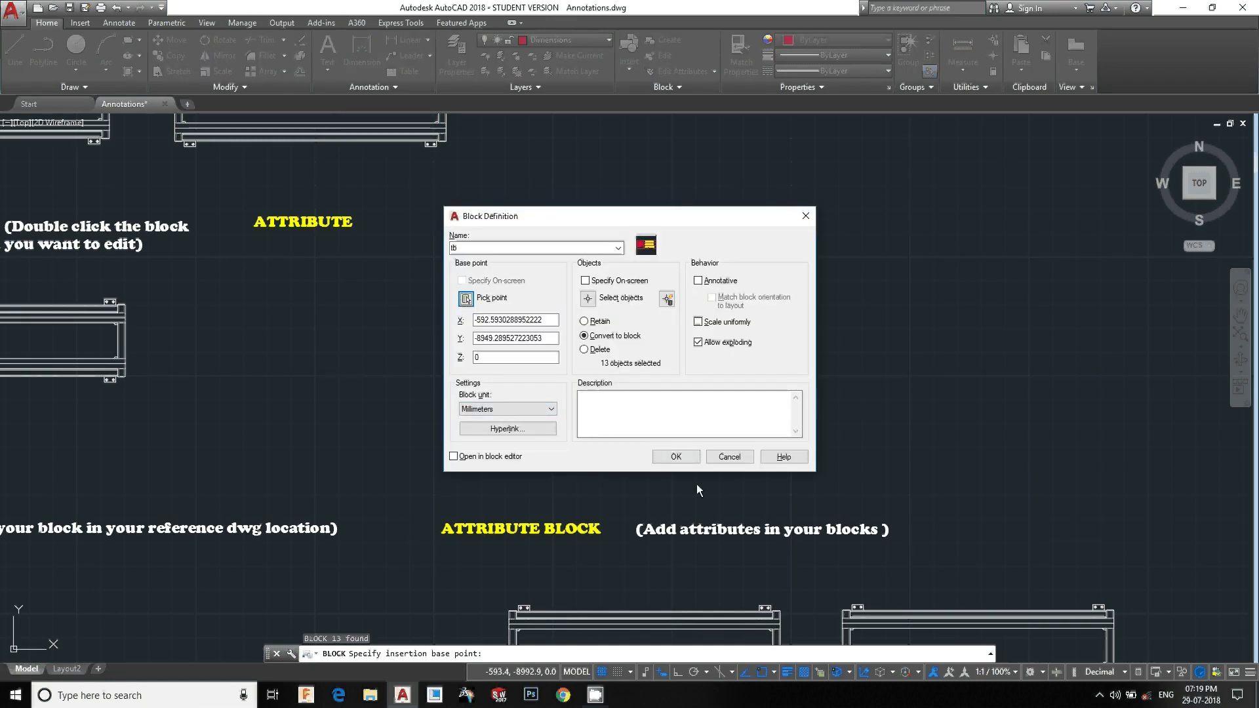
{"action": "left_click", "coordinate": [587, 298]}
{"action": "left_click", "coordinate": [894, 450]}
{"action": "left_click", "coordinate": [489, 248]}
{"action": "key", "text": "Return"}
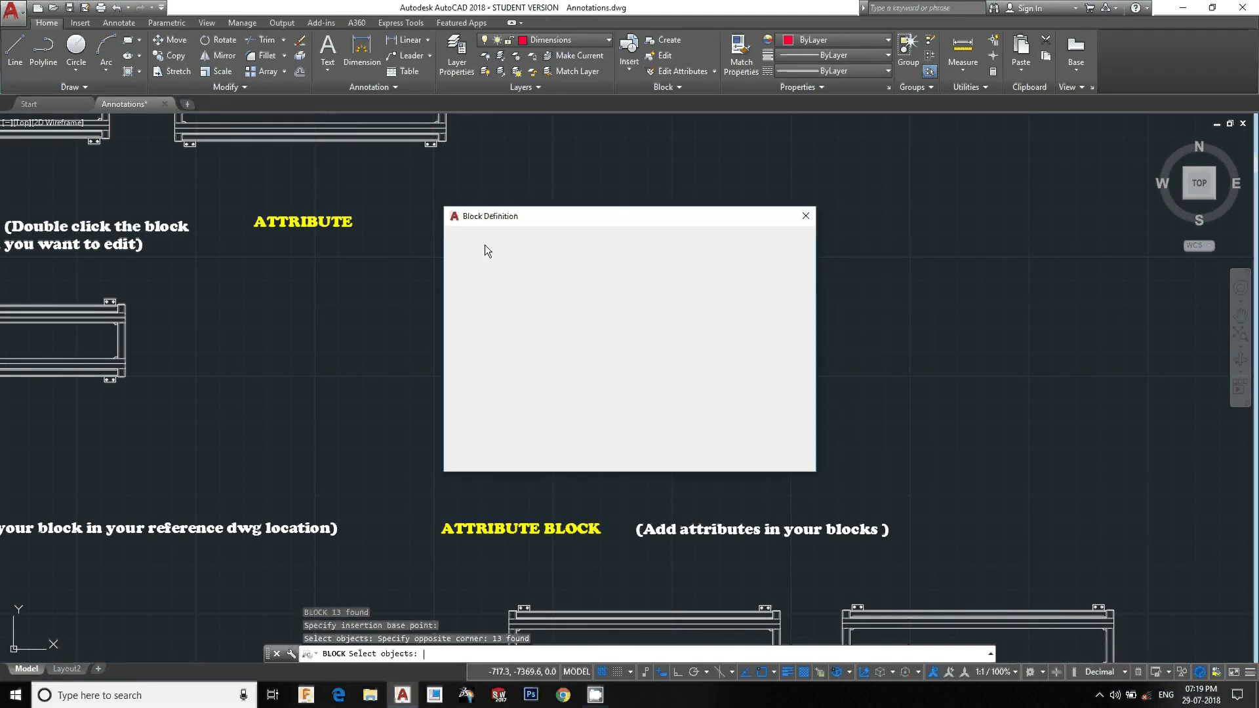
{"action": "left_click", "coordinate": [676, 456]}
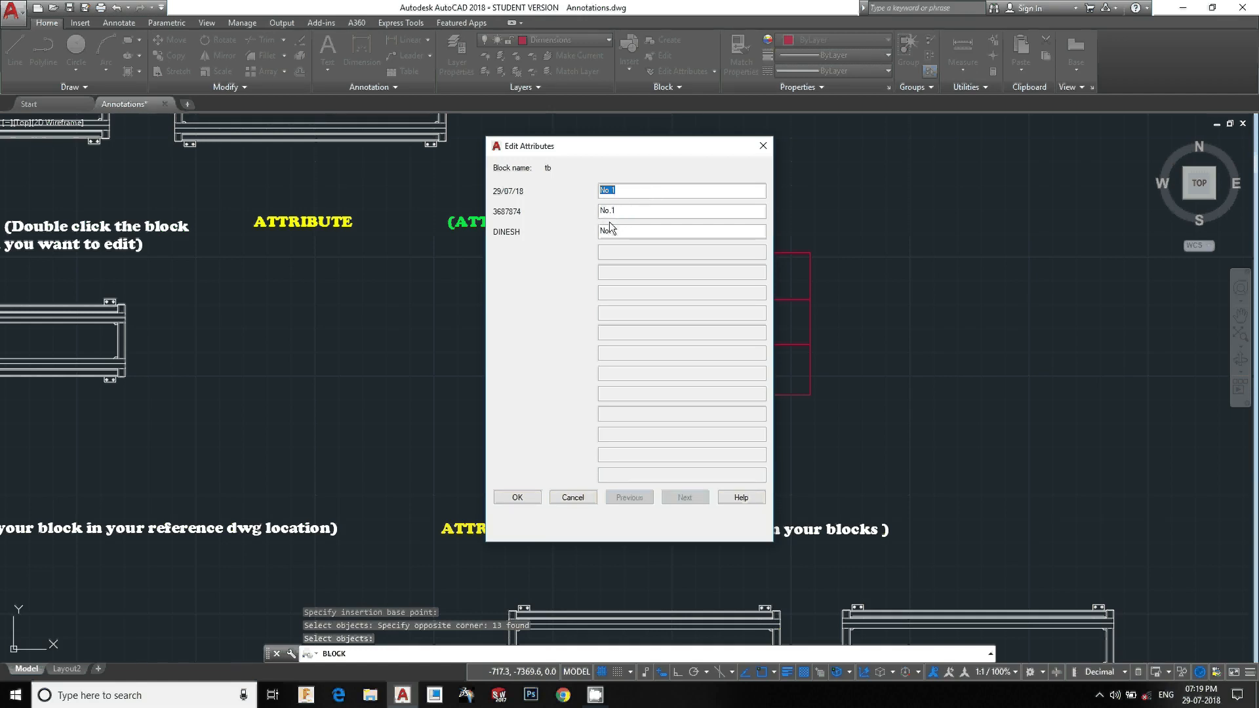
Enter the tb block's attribute values 29, 5689 and kumar for date, drawing number and name
{"action": "left_click_drag", "start_coordinate": [618, 146], "coordinate": [861, 168]}
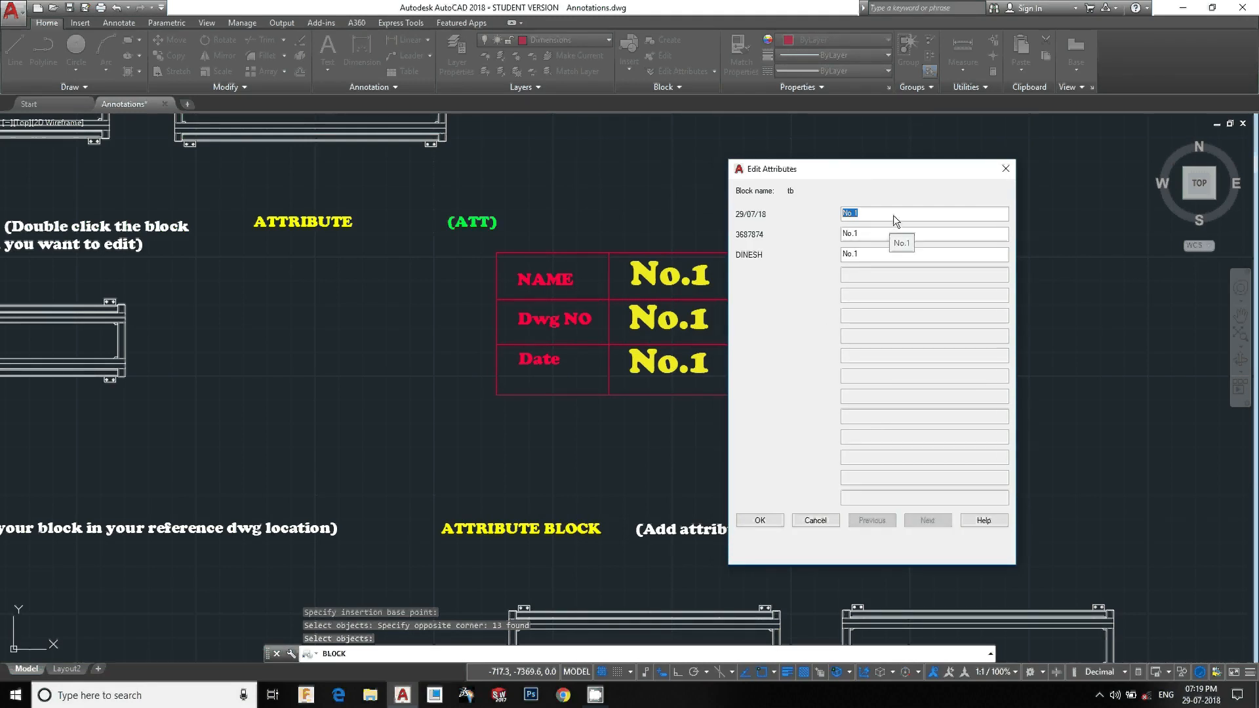
{"action": "type", "text": "29"}
{"action": "key", "text": "Tab"}
{"action": "type", "text": "5689"}
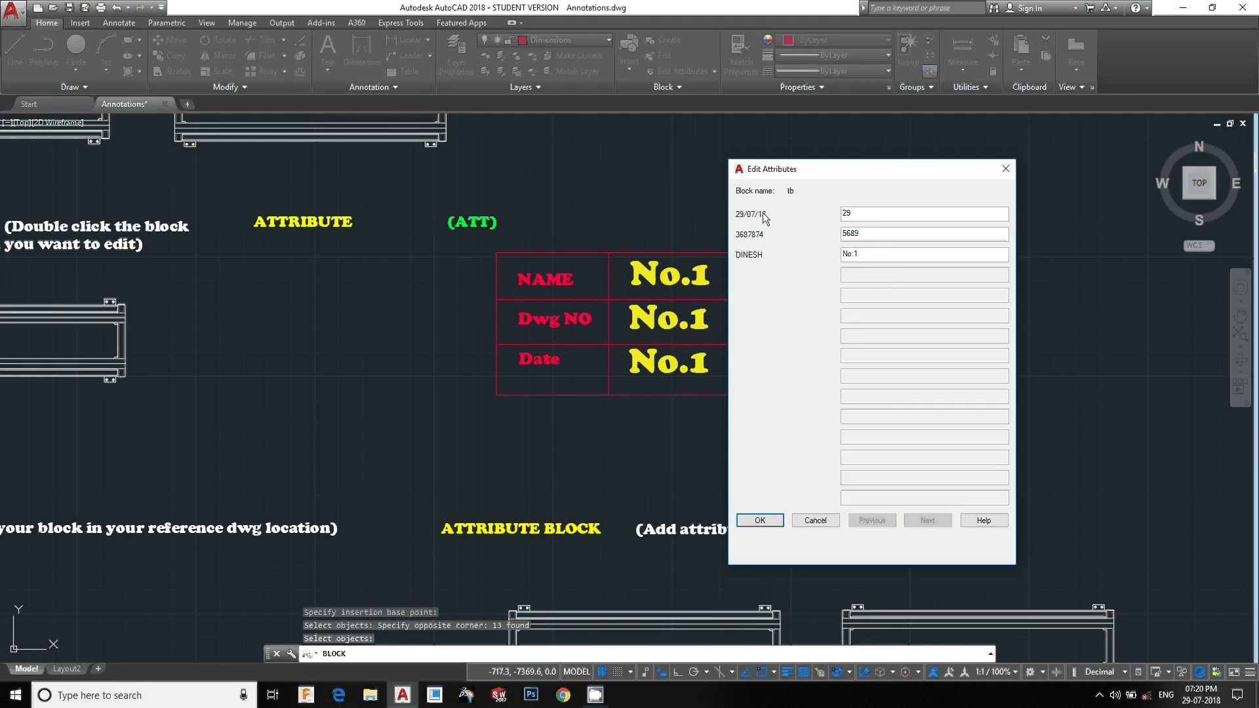
{"action": "left_click_drag", "start_coordinate": [846, 175], "coordinate": [892, 185]}
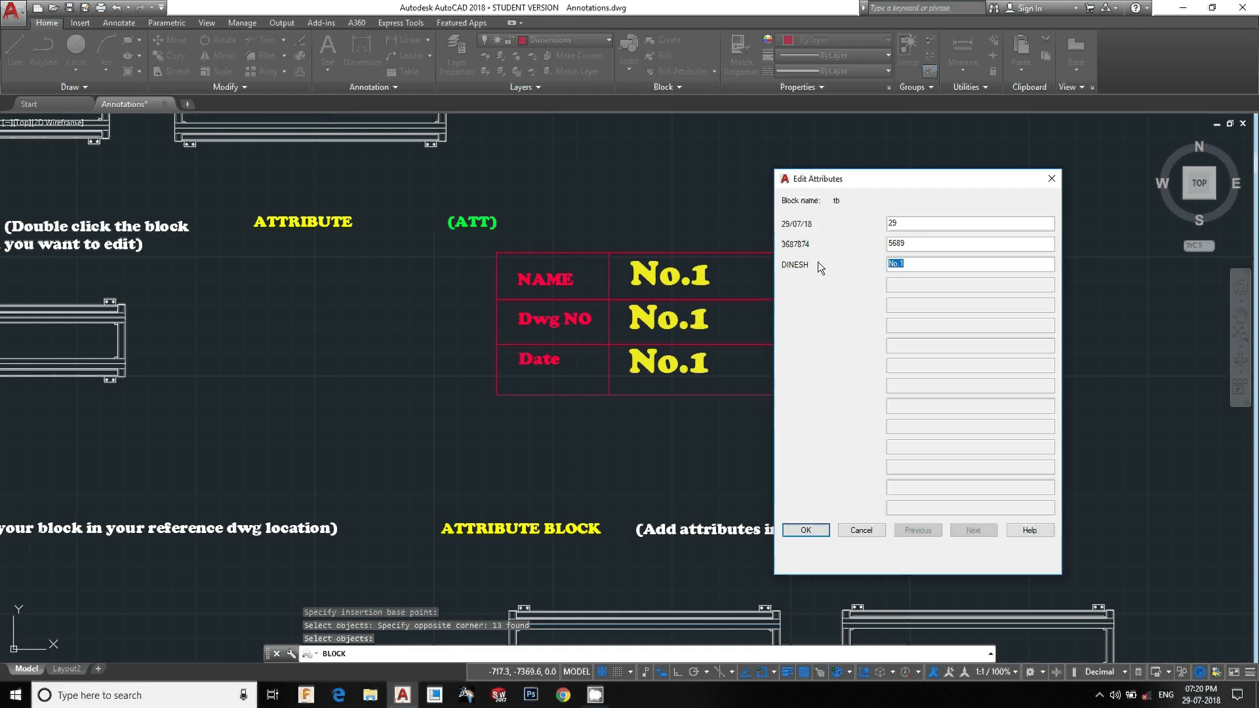
{"action": "type", "text": "kumar"}
{"action": "left_click", "coordinate": [806, 531]}
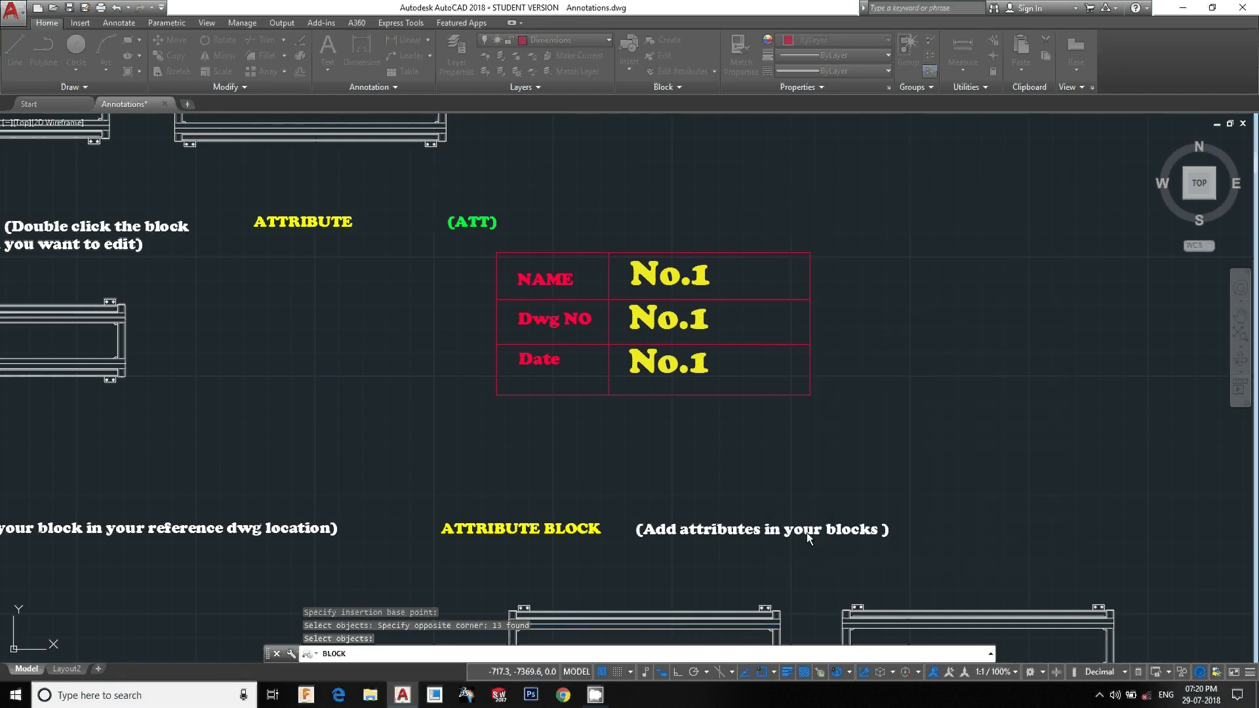
Insert another tb block to the right of the first table
{"action": "middle_click_drag", "start_coordinate": [915, 314], "coordinate": [893, 332]}
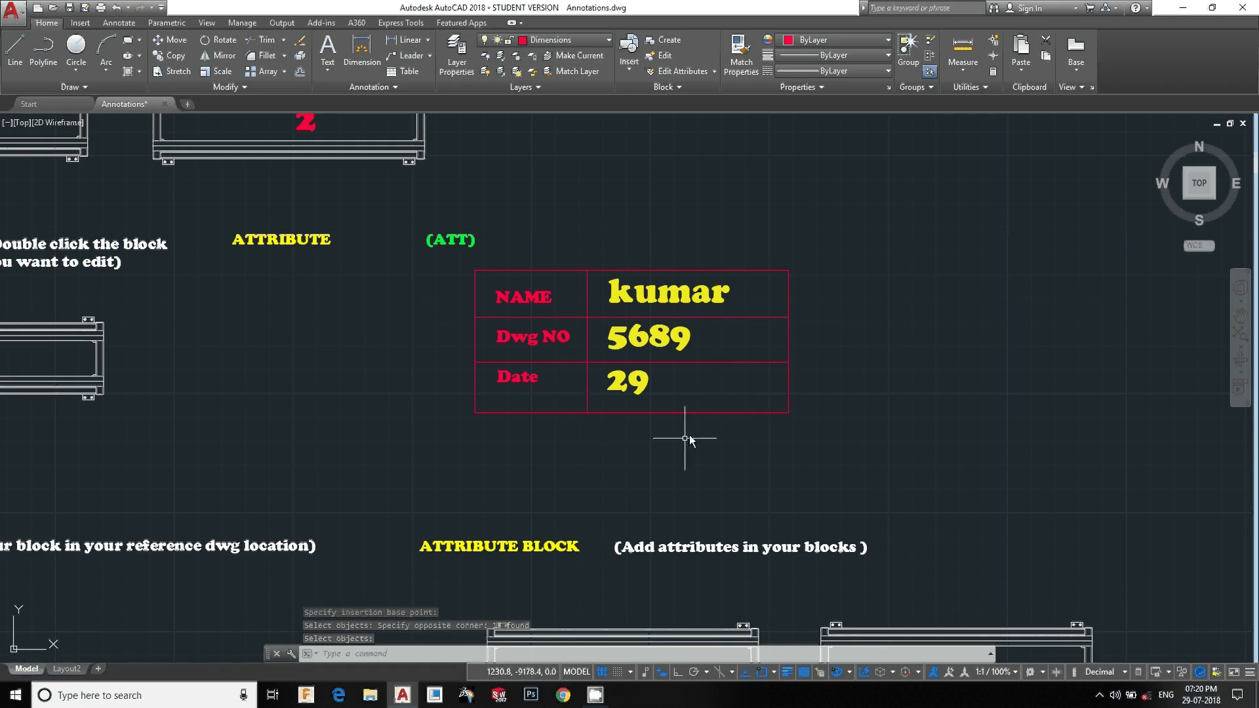
{"action": "key", "text": "Escape"}
{"action": "left_click", "coordinate": [870, 462]}
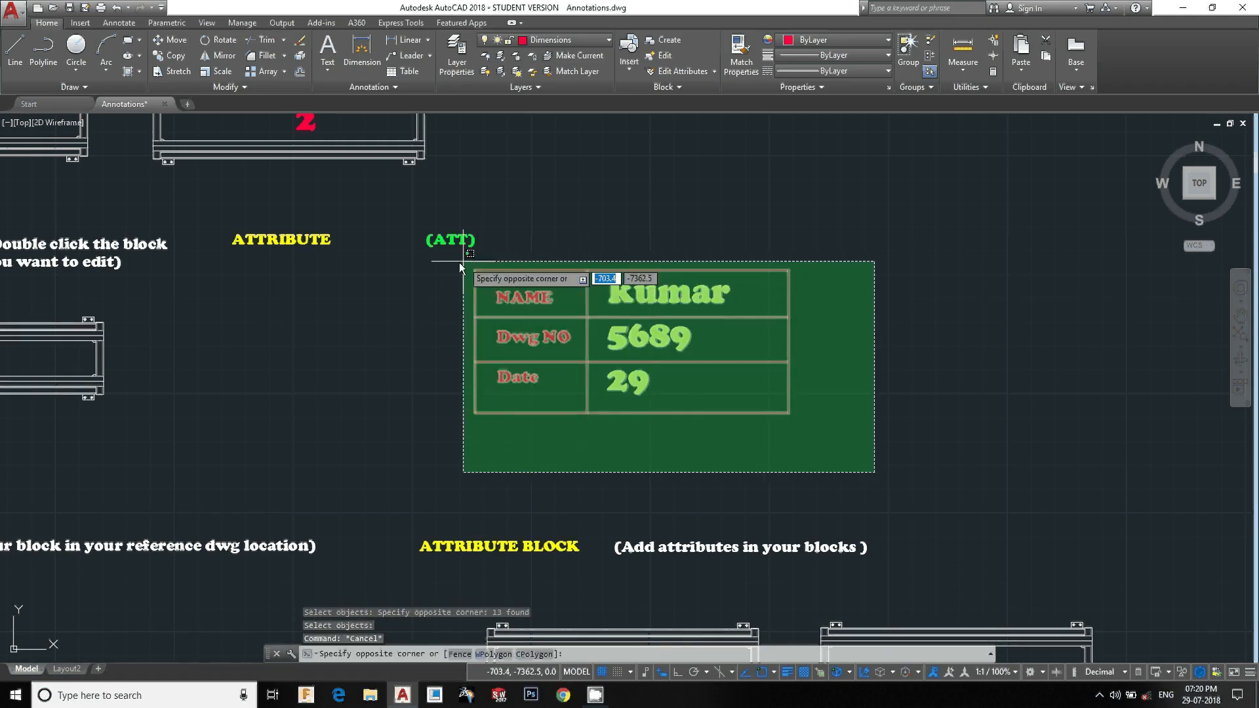
{"action": "key", "text": "Escape"}
{"action": "type", "text": "i"}
{"action": "key", "text": "Return"}
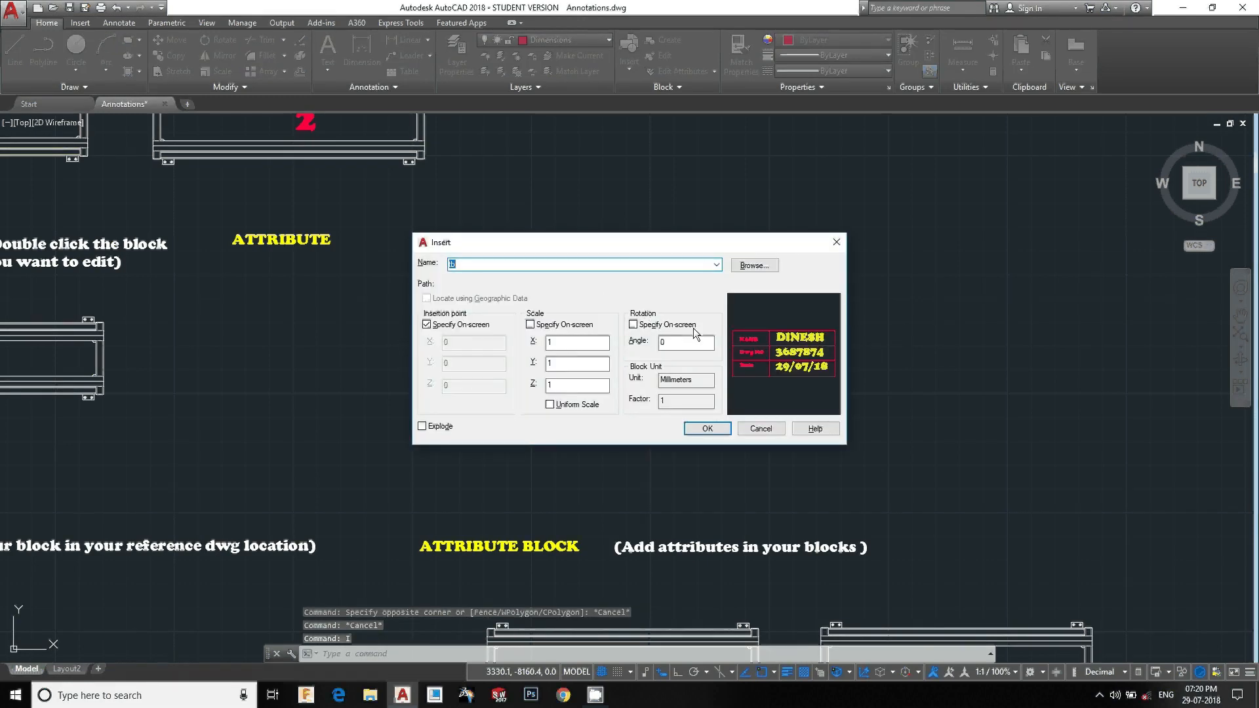
{"action": "left_click", "coordinate": [708, 428]}
{"action": "middle_click_drag", "start_coordinate": [905, 394], "coordinate": [447, 442]}
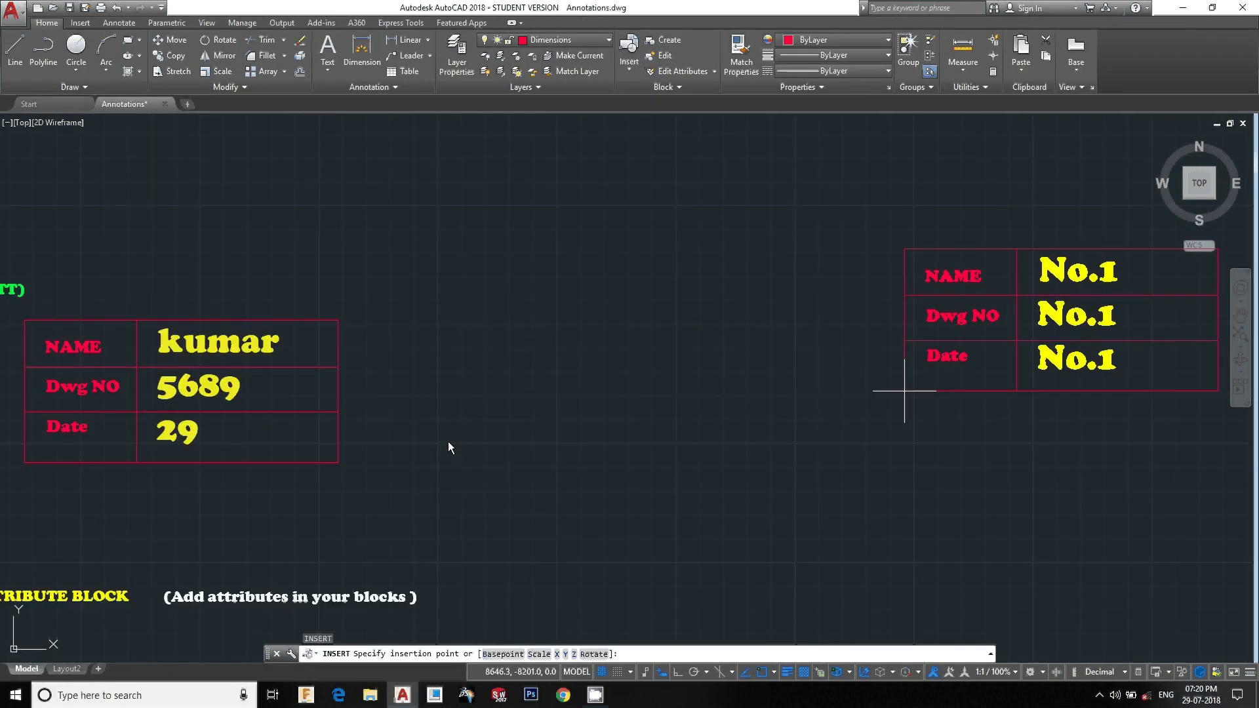
{"action": "left_click", "coordinate": [592, 395]}
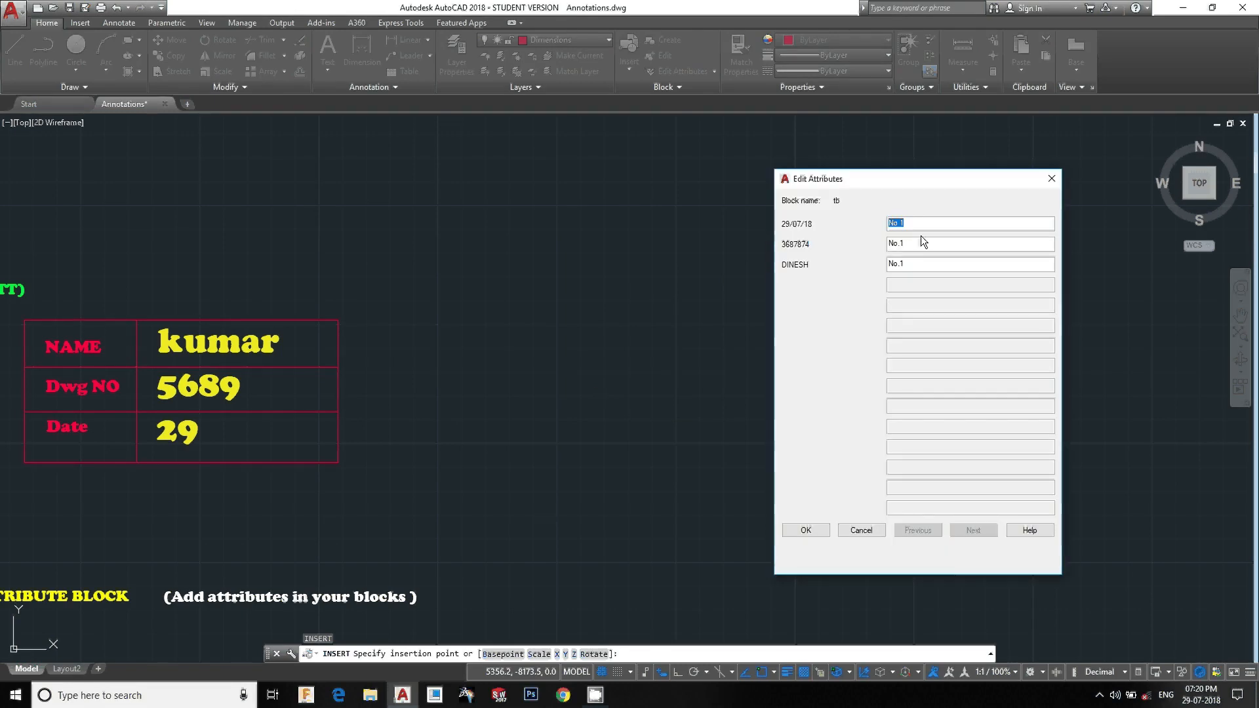
Fill in the new block's attributes as 29/07, 646563 and NAME
{"action": "type", "text": "59"}
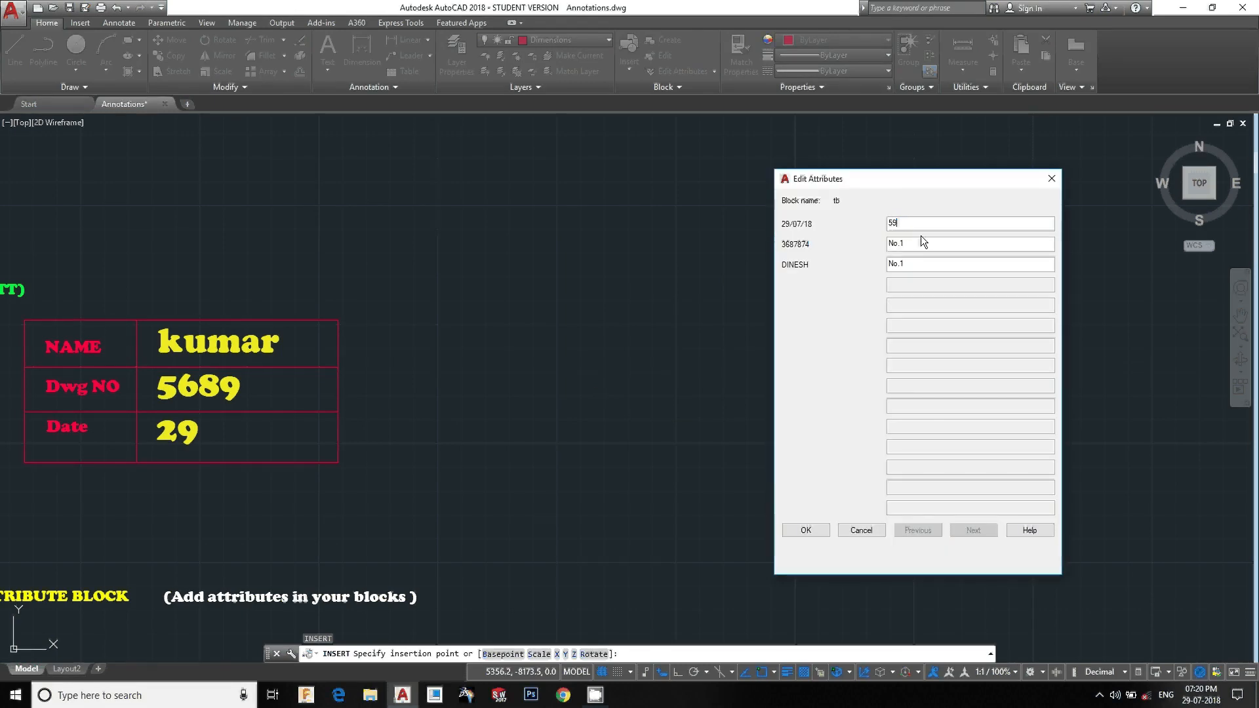
{"action": "key", "text": "BackSpace"}
{"action": "key", "text": "BackSpace"}
{"action": "type", "text": "29/"}
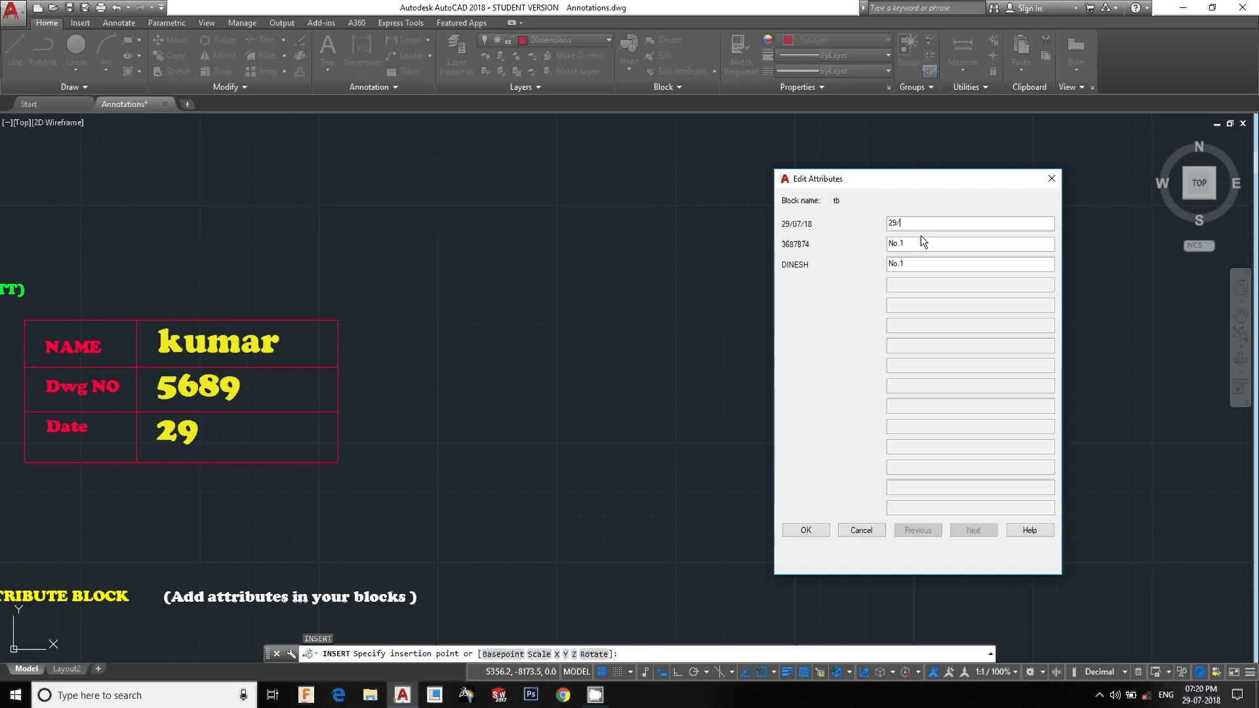
{"action": "type", "text": "07"}
{"action": "key", "text": "Tab"}
{"action": "type", "text": "646563"}
{"action": "left_click_drag", "start_coordinate": [930, 265], "coordinate": [882, 269]}
{"action": "type", "text": "NAME"}
{"action": "left_click", "coordinate": [804, 530]}
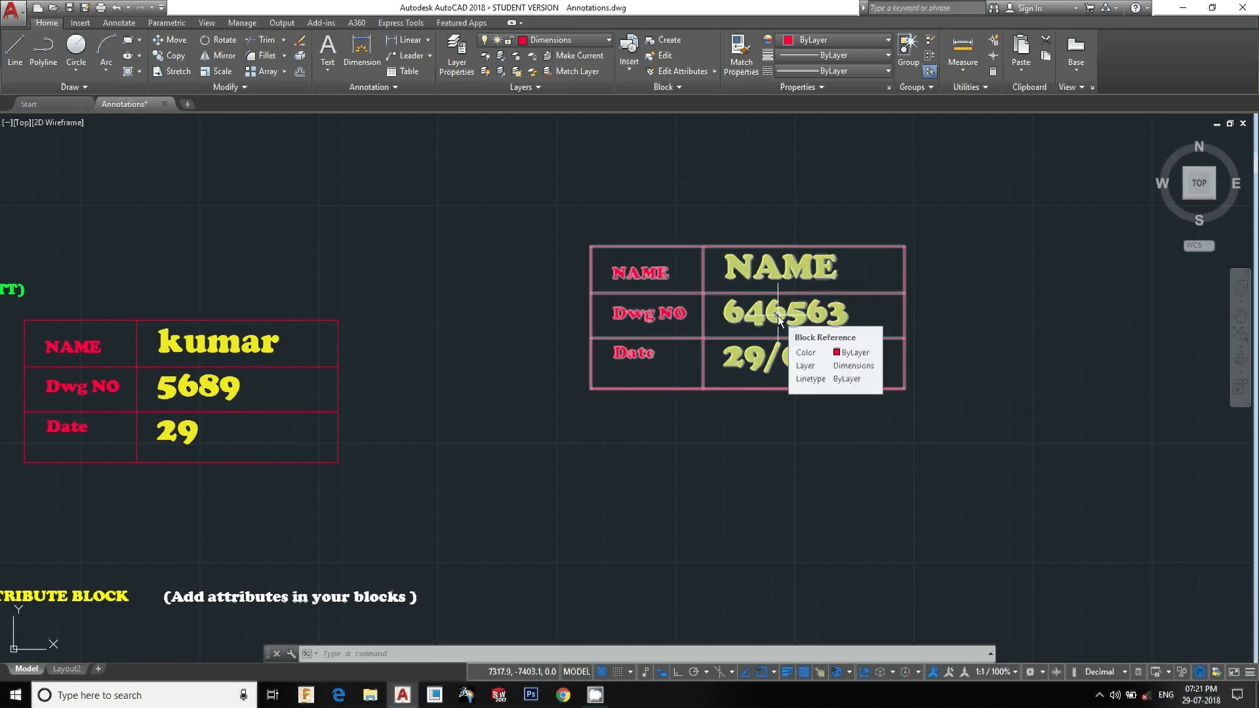
Move the block under the EDIT BLOCK label down beneath the BLOCK EXPLODE label
{"action": "scroll", "coordinate": [778, 318], "scroll_direction": "down", "scroll_amount": 7}
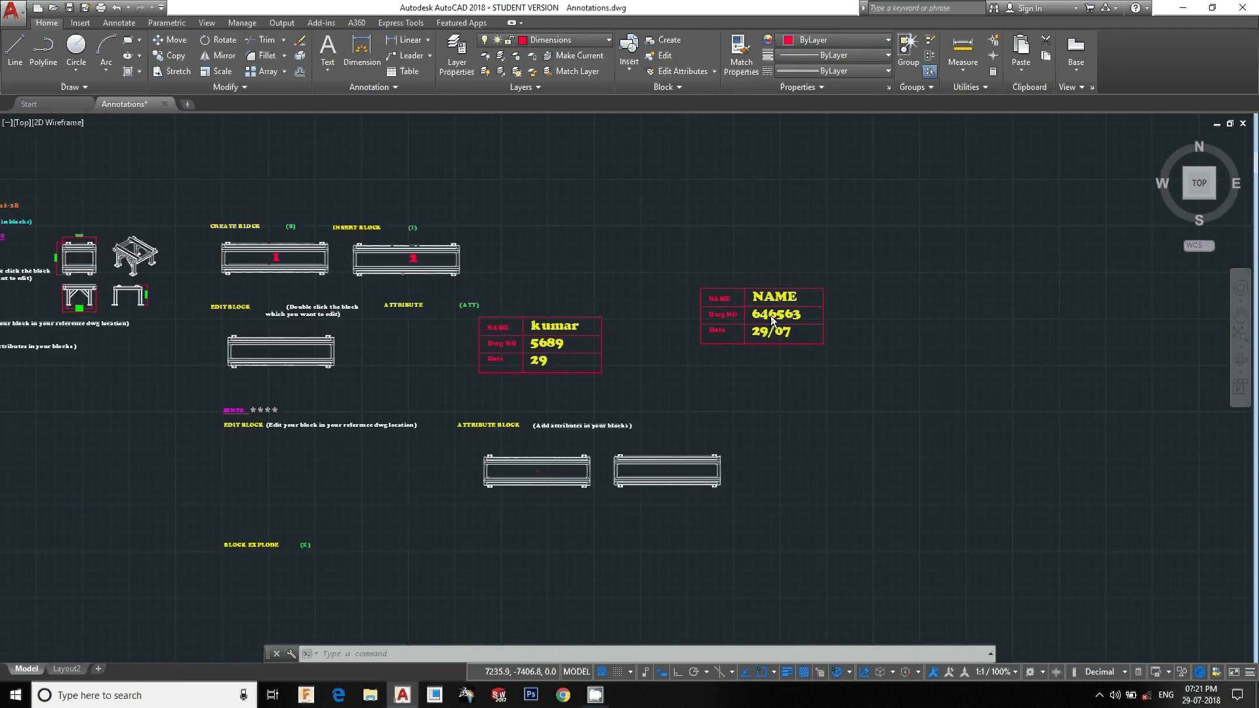
{"action": "scroll", "coordinate": [457, 371], "scroll_direction": "up", "scroll_amount": 2}
{"action": "middle_click_drag", "start_coordinate": [457, 371], "coordinate": [538, 371]}
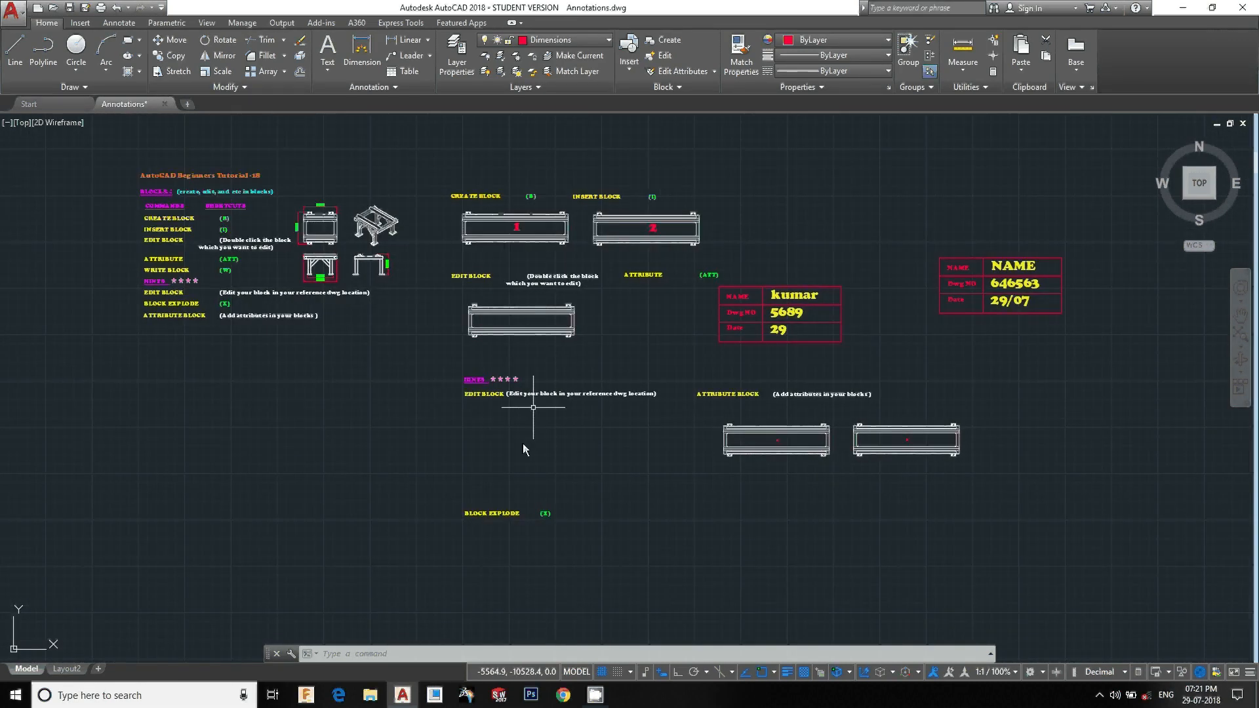
{"action": "scroll", "coordinate": [550, 369], "scroll_direction": "up", "scroll_amount": 2}
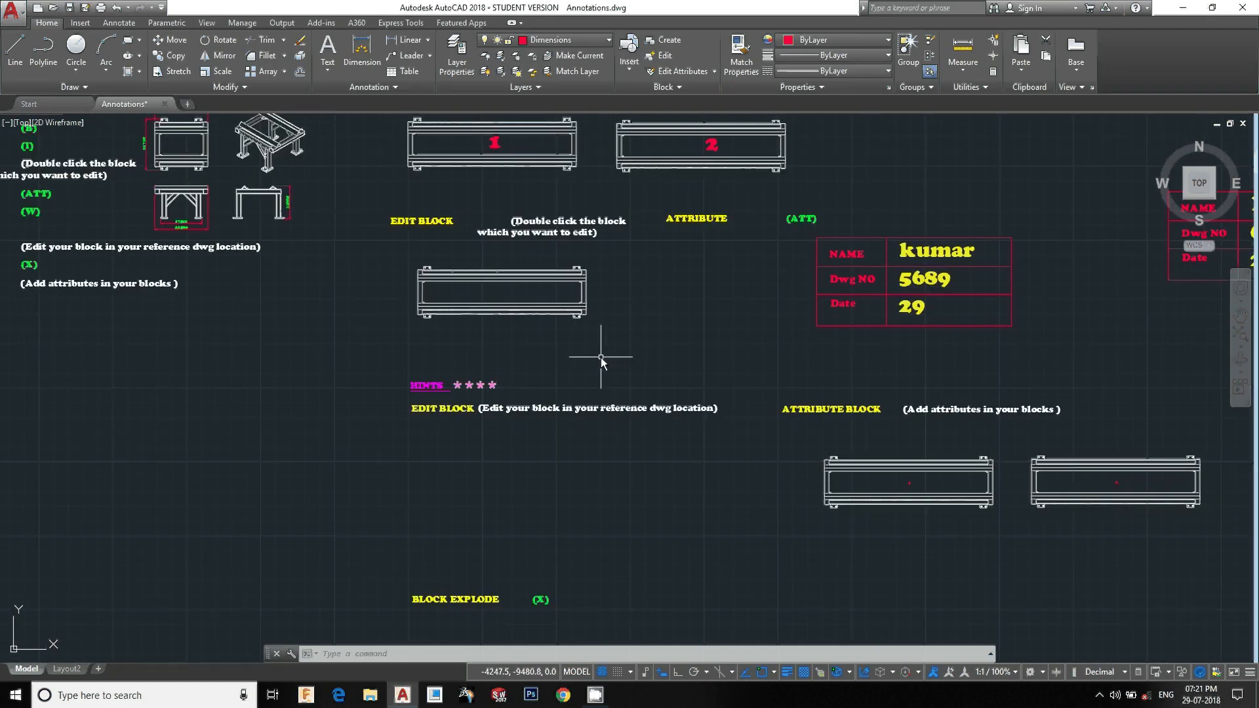
{"action": "left_click", "coordinate": [588, 332]}
{"action": "left_click", "coordinate": [380, 260]}
{"action": "key", "text": "Return"}
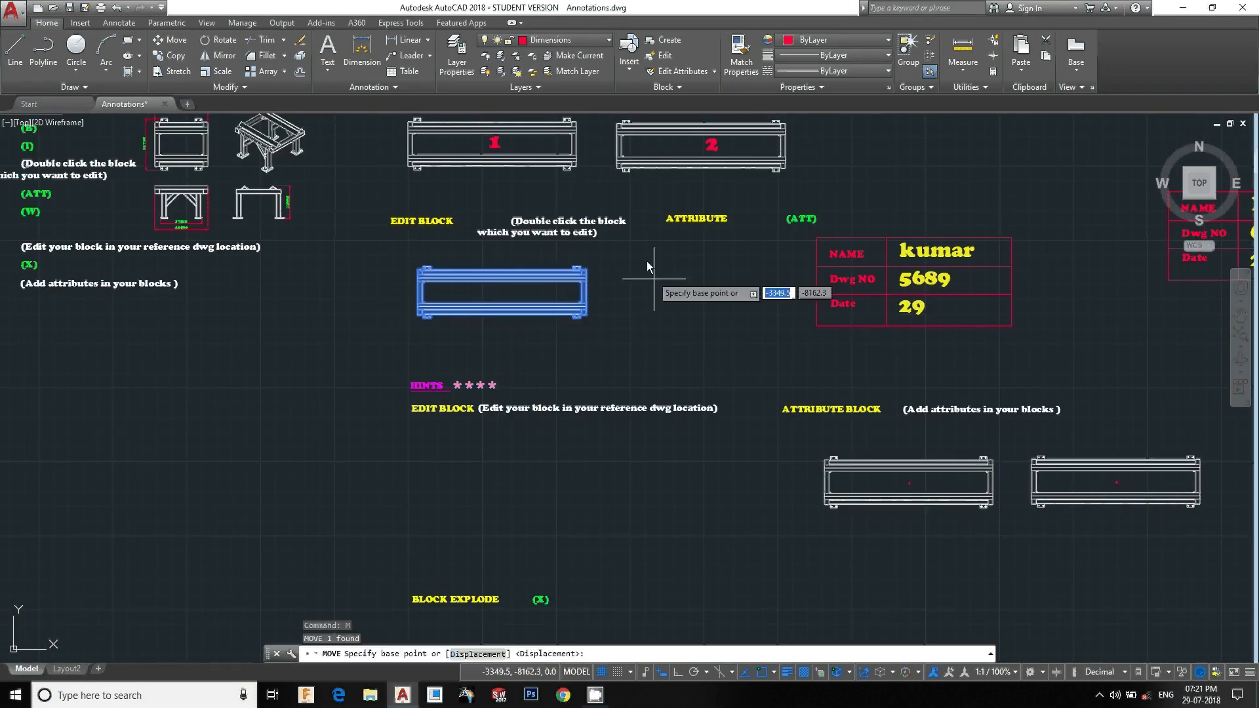
{"action": "left_click", "coordinate": [647, 262]}
{"action": "middle_click_drag", "start_coordinate": [623, 618], "coordinate": [688, 403]}
{"action": "scroll", "coordinate": [713, 394], "scroll_direction": "up", "scroll_amount": 2}
{"action": "scroll", "coordinate": [712, 394], "scroll_direction": "up", "scroll_amount": 2}
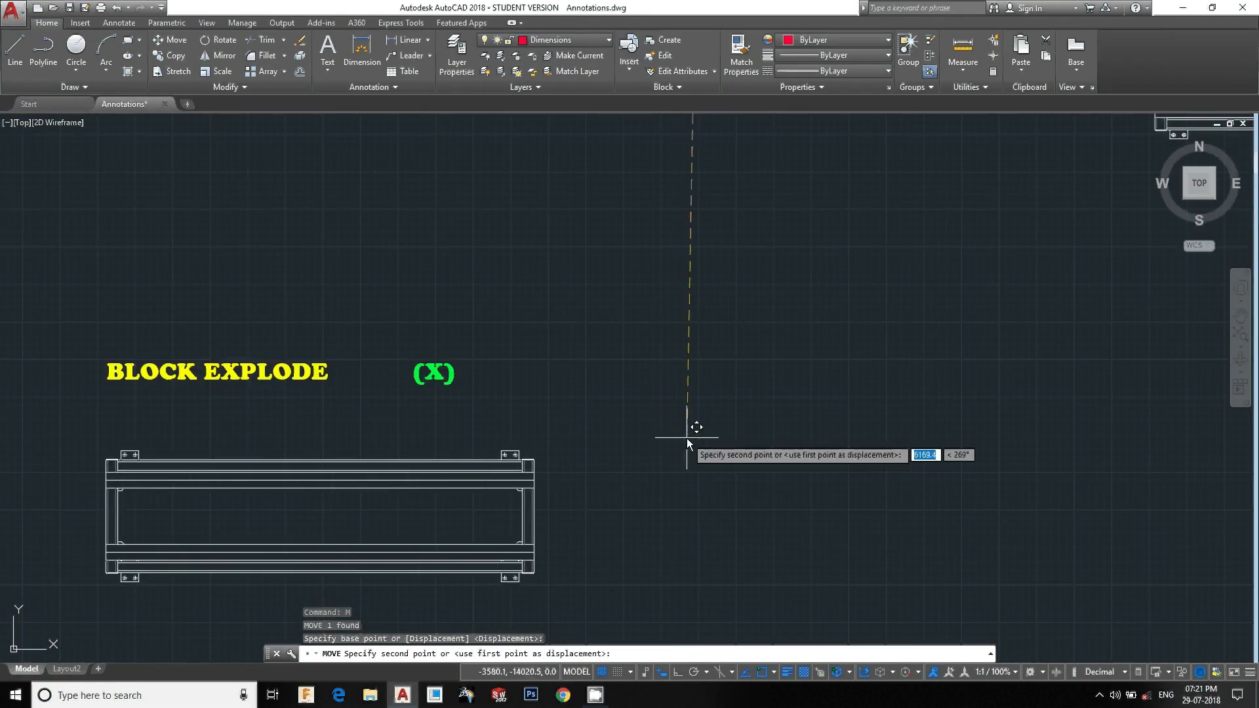
{"action": "left_click", "coordinate": [658, 430]}
Explode the block beneath the BLOCK EXPLODE label
{"action": "middle_click_drag", "start_coordinate": [415, 548], "coordinate": [613, 494]}
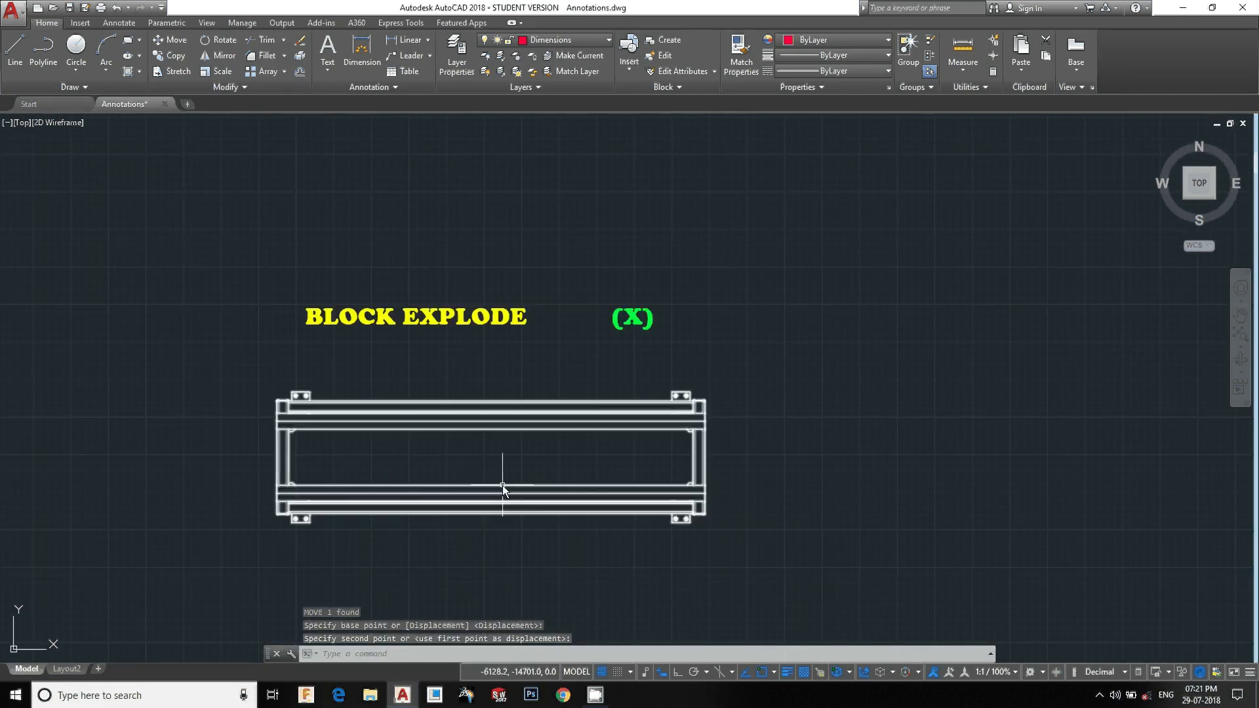
{"action": "left_click", "coordinate": [611, 521]}
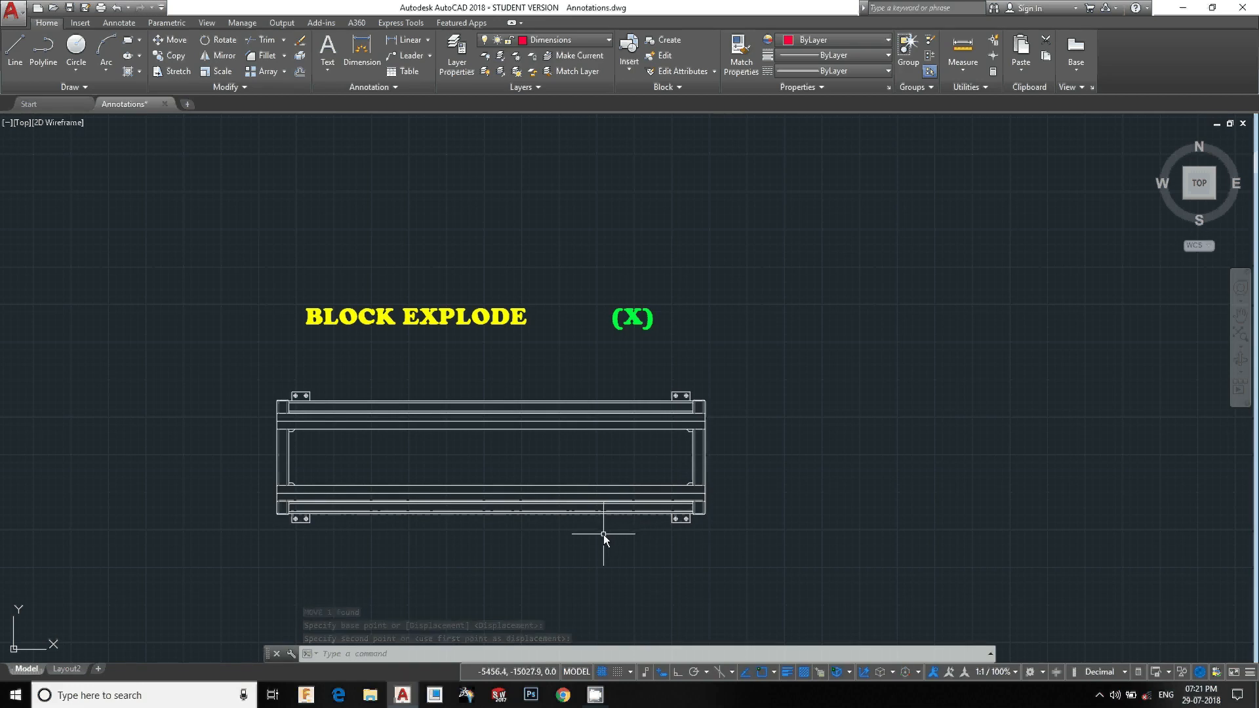
{"action": "left_click", "coordinate": [522, 470]}
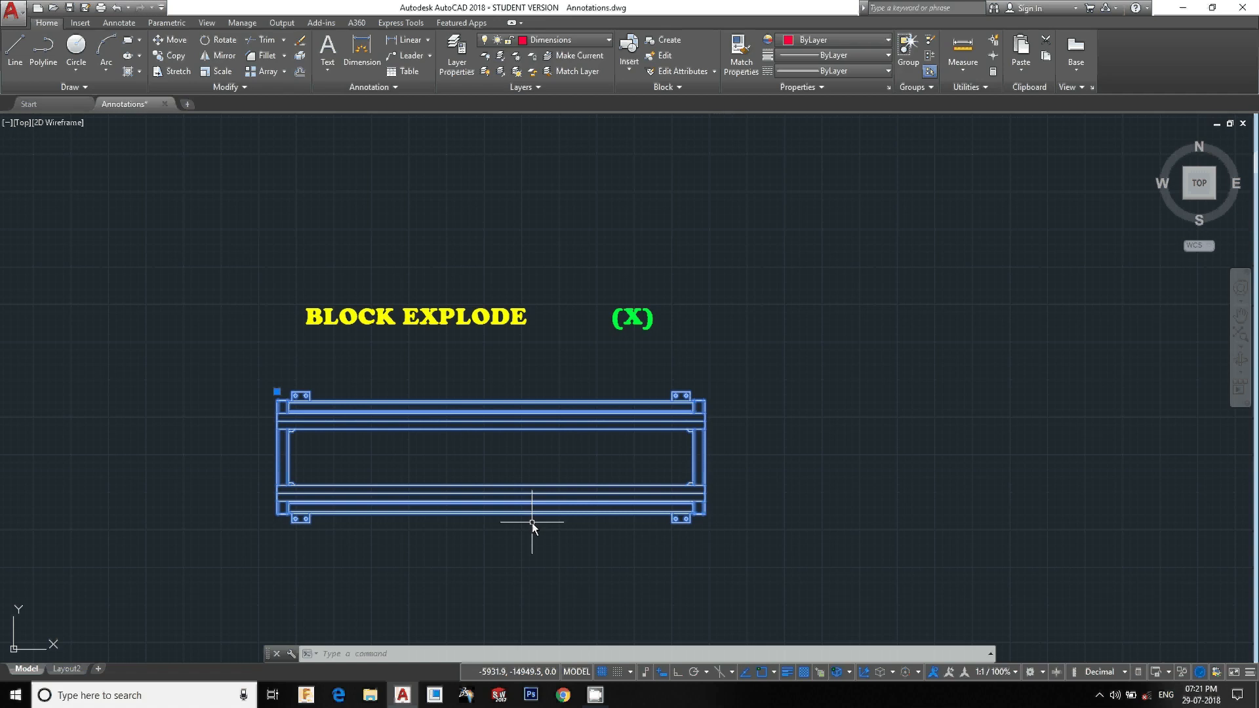
{"action": "key", "text": "Escape"}
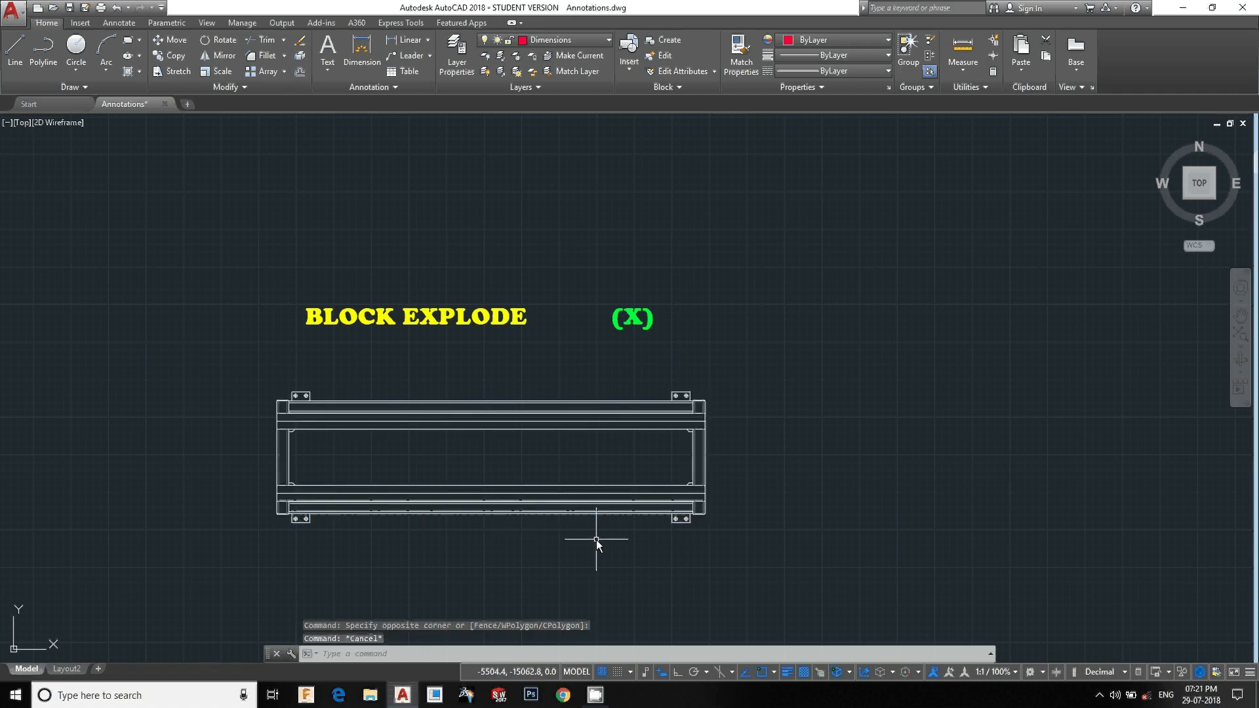
{"action": "left_click", "coordinate": [596, 539]}
{"action": "left_click", "coordinate": [491, 497]}
{"action": "type", "text": "x"}
{"action": "key", "text": "Return"}
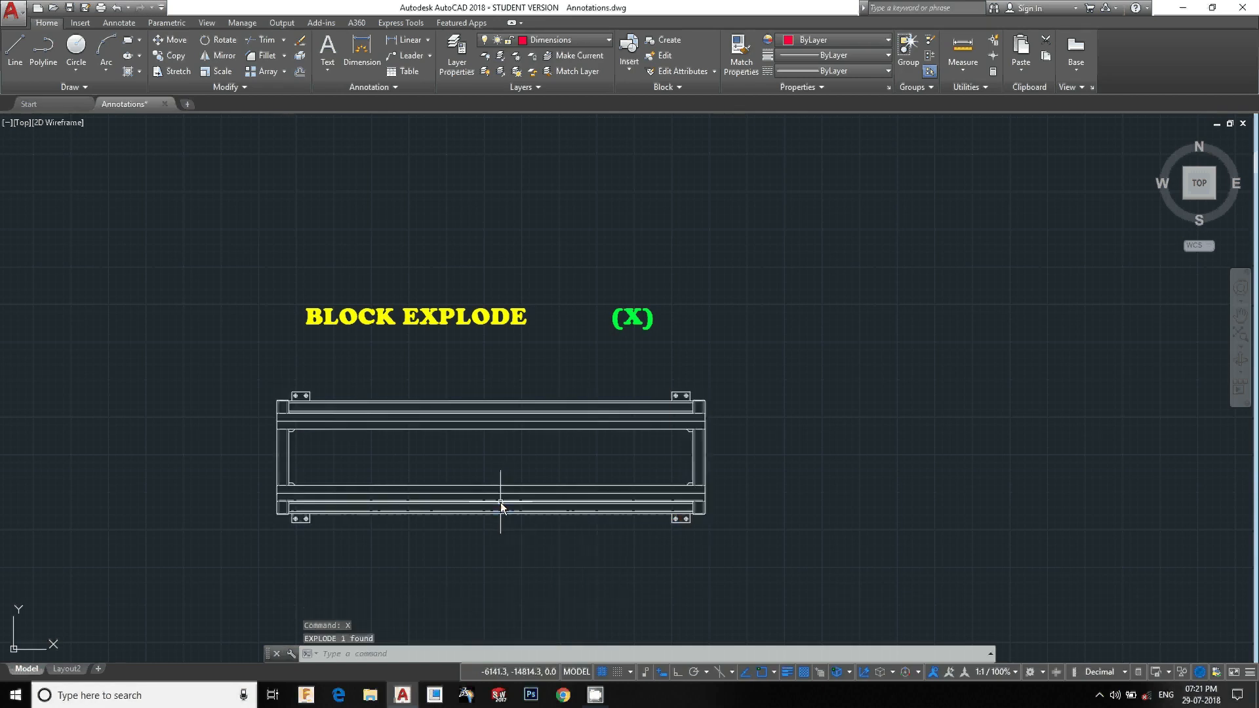
Select the exploded block's individual lines to inspect them
{"action": "left_click", "coordinate": [607, 556]}
{"action": "left_click", "coordinate": [444, 410]}
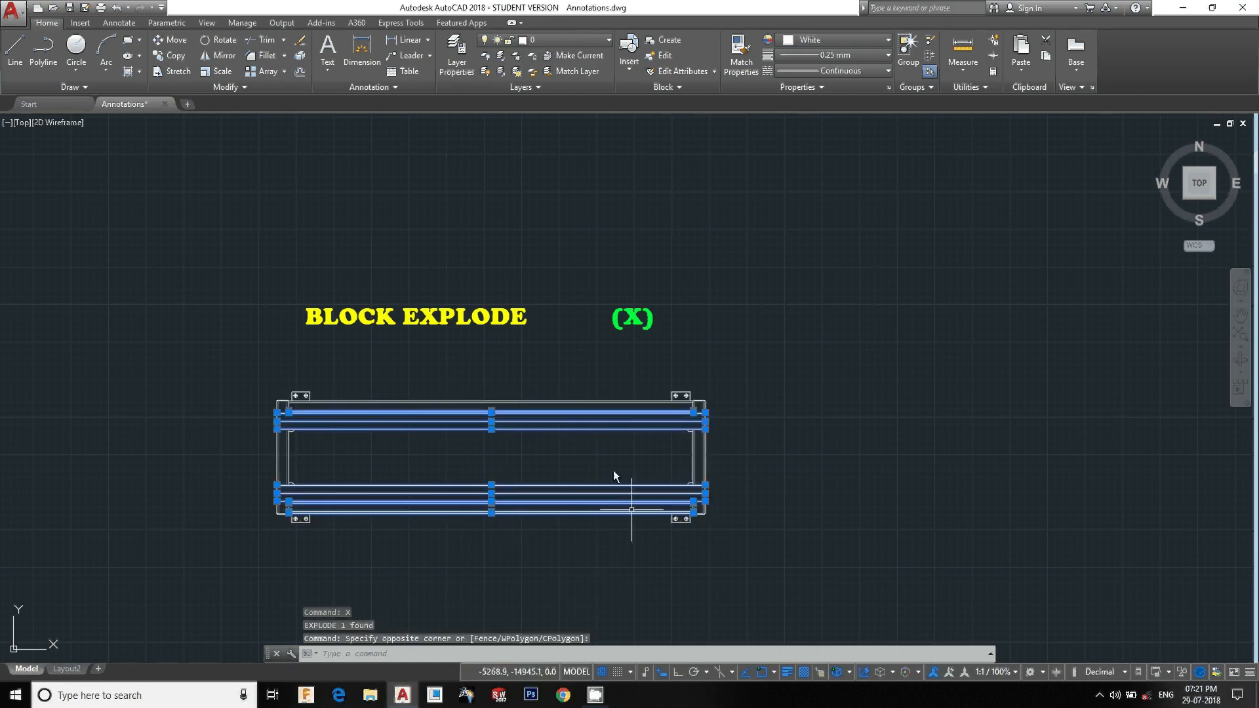
{"action": "key", "text": "Escape"}
{"action": "key", "text": "Escape"}
{"action": "left_click", "coordinate": [585, 553]}
{"action": "left_click", "coordinate": [420, 396]}
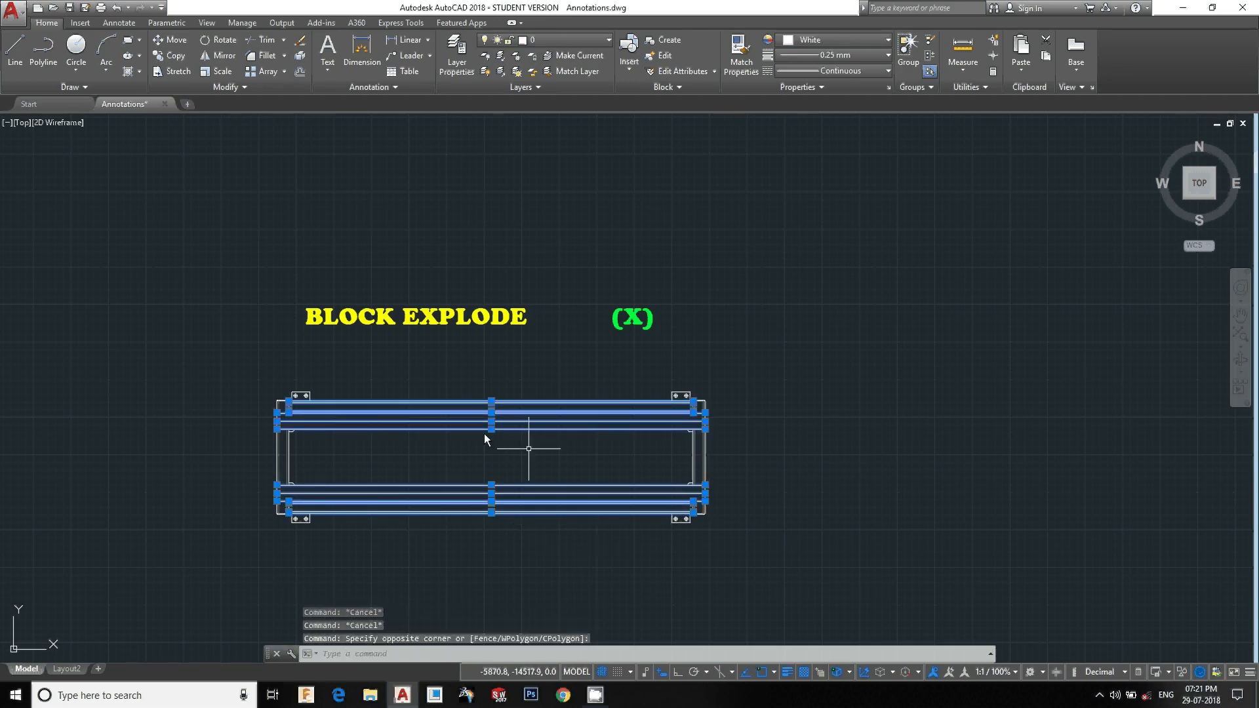
{"action": "key", "text": "Escape"}
{"action": "scroll", "coordinate": [505, 446], "scroll_direction": "down", "scroll_amount": 8}
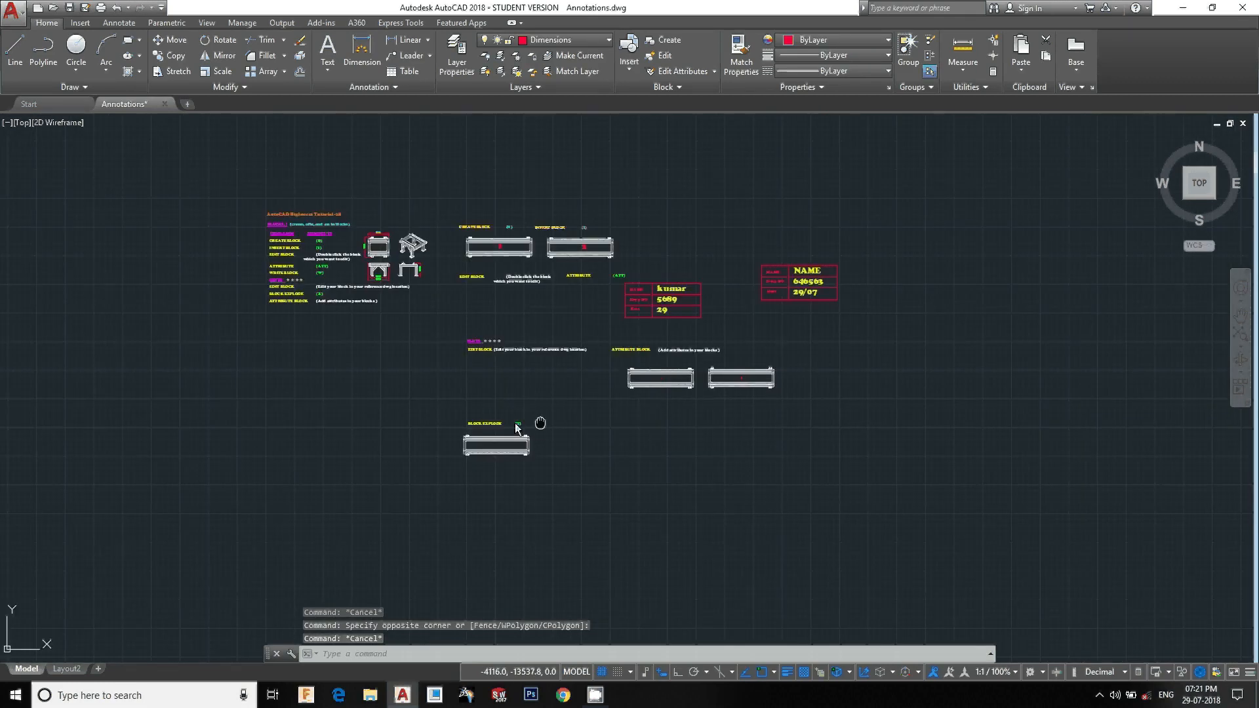
{"action": "key", "text": "Escape"}
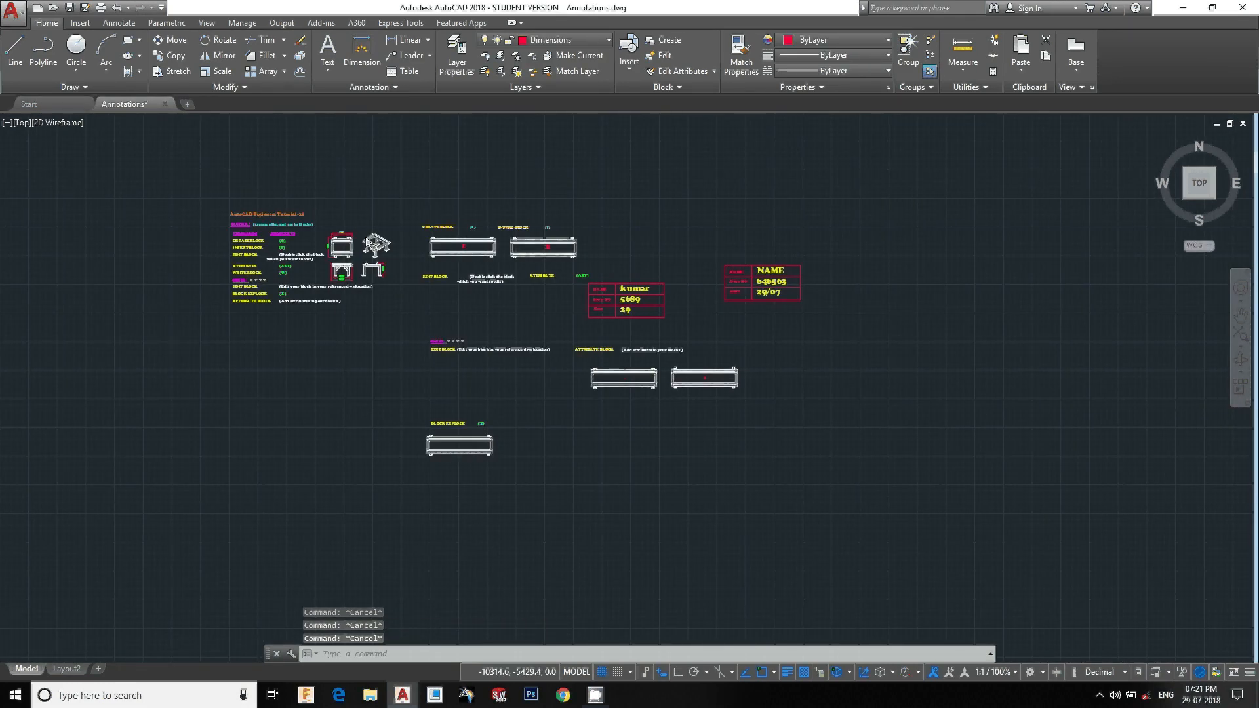
Draw a large rectangle in the empty area below and right of the tables
{"action": "scroll", "coordinate": [371, 239], "scroll_direction": "up", "scroll_amount": 2}
{"action": "scroll", "coordinate": [632, 435], "scroll_direction": "down", "scroll_amount": 2}
{"action": "middle_click_drag", "start_coordinate": [641, 517], "coordinate": [588, 371]}
{"action": "type", "text": "REc"}
{"action": "key", "text": "Return"}
{"action": "left_click", "coordinate": [741, 405]}
{"action": "middle_click_drag", "start_coordinate": [941, 569], "coordinate": [902, 515]}
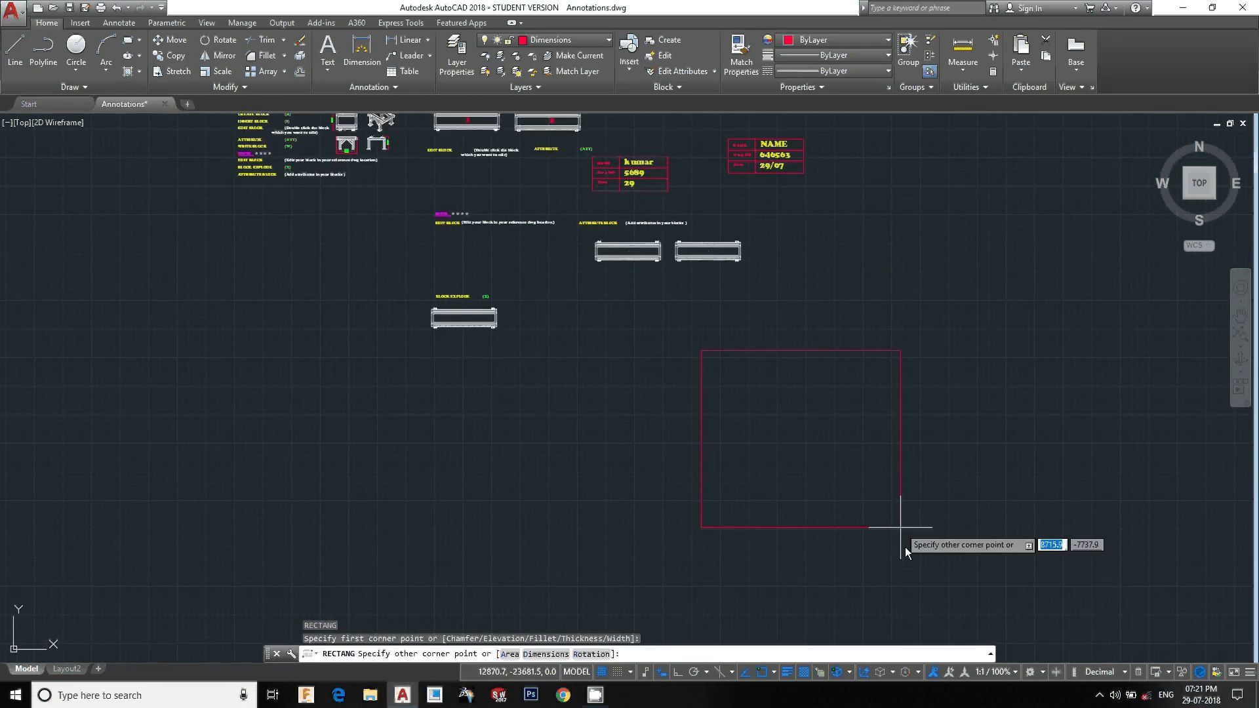
{"action": "left_click", "coordinate": [951, 581]}
{"action": "middle_click_drag", "start_coordinate": [653, 327], "coordinate": [682, 369]}
{"action": "key", "text": "Escape"}
{"action": "key", "text": "Escape"}
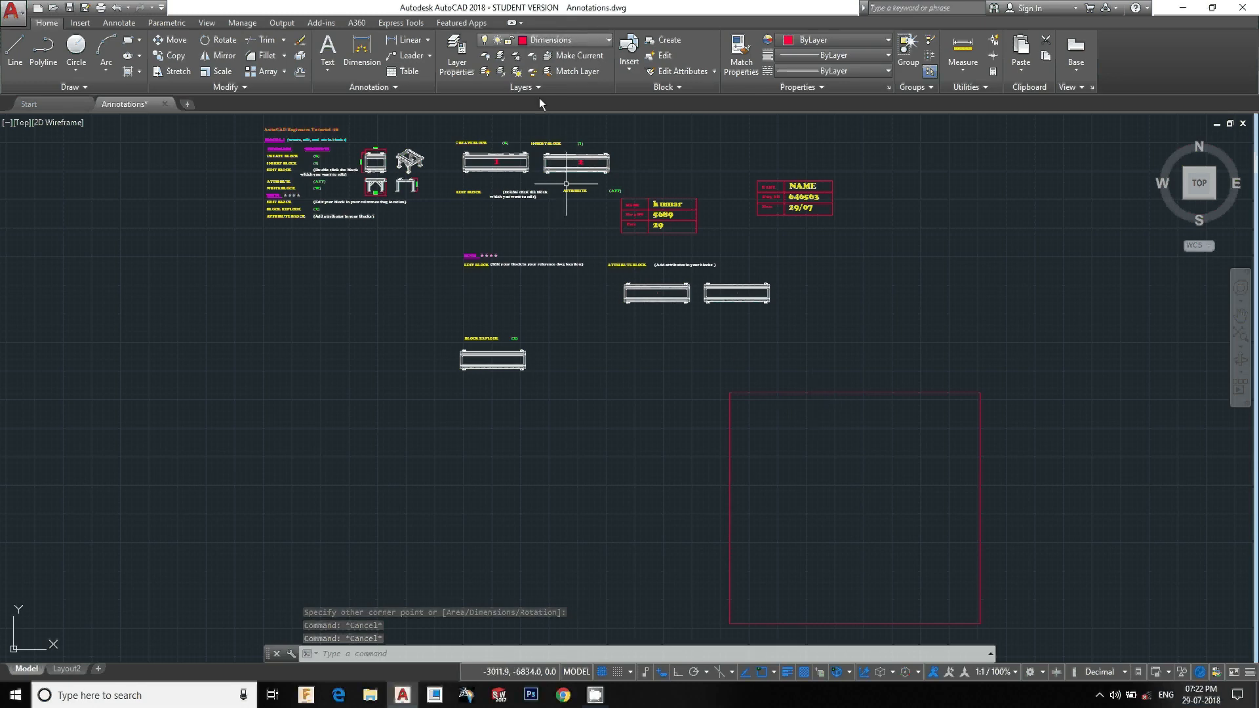
{"action": "scroll", "coordinate": [501, 223], "scroll_direction": "up", "scroll_amount": 3}
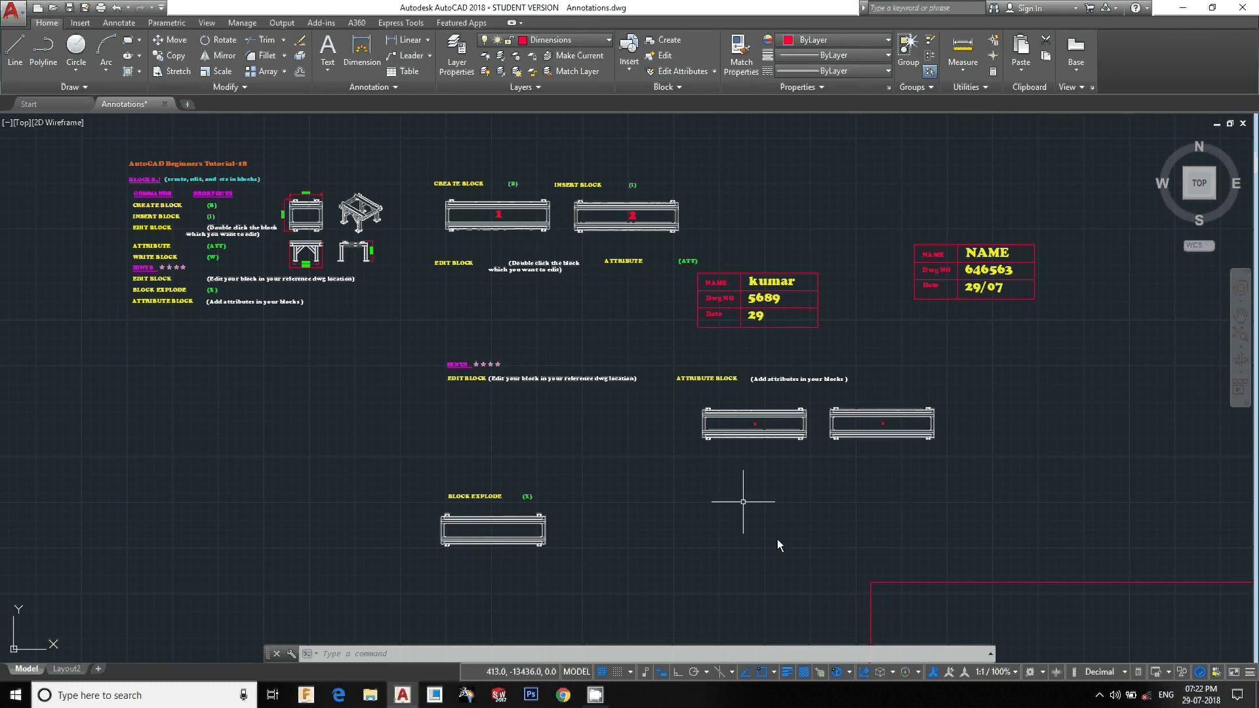
{"action": "left_click", "coordinate": [814, 466]}
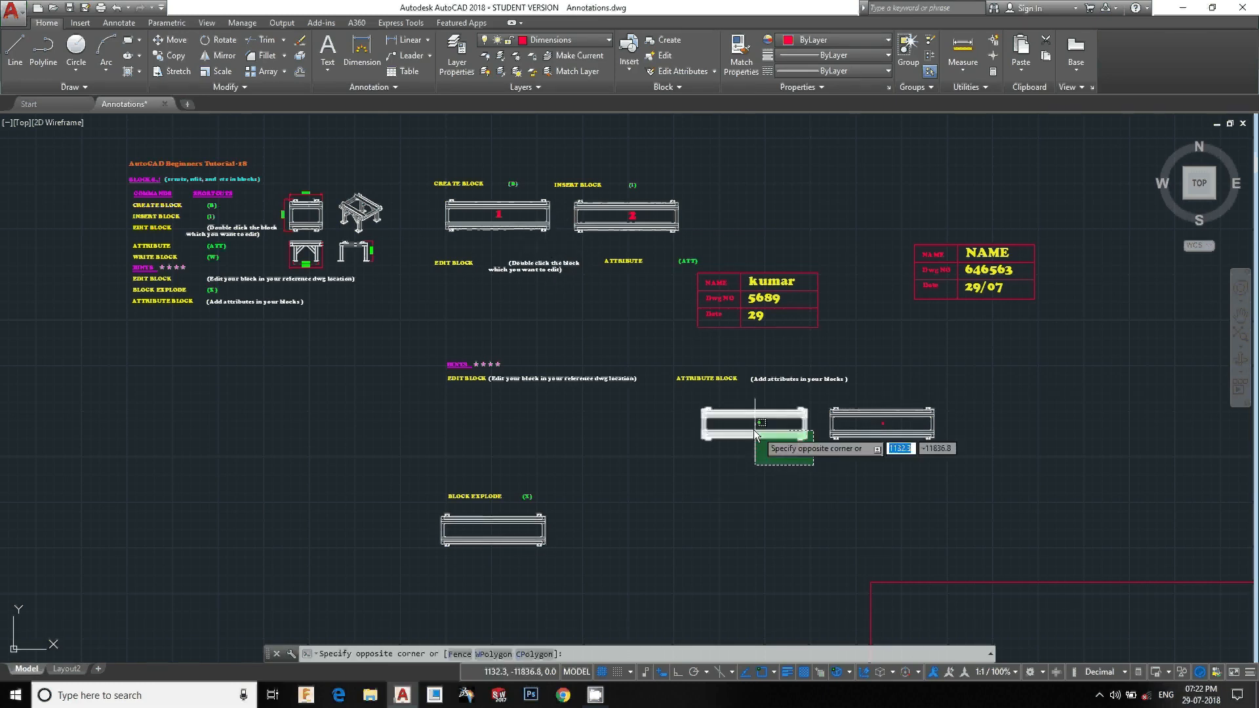
{"action": "left_click", "coordinate": [692, 408]}
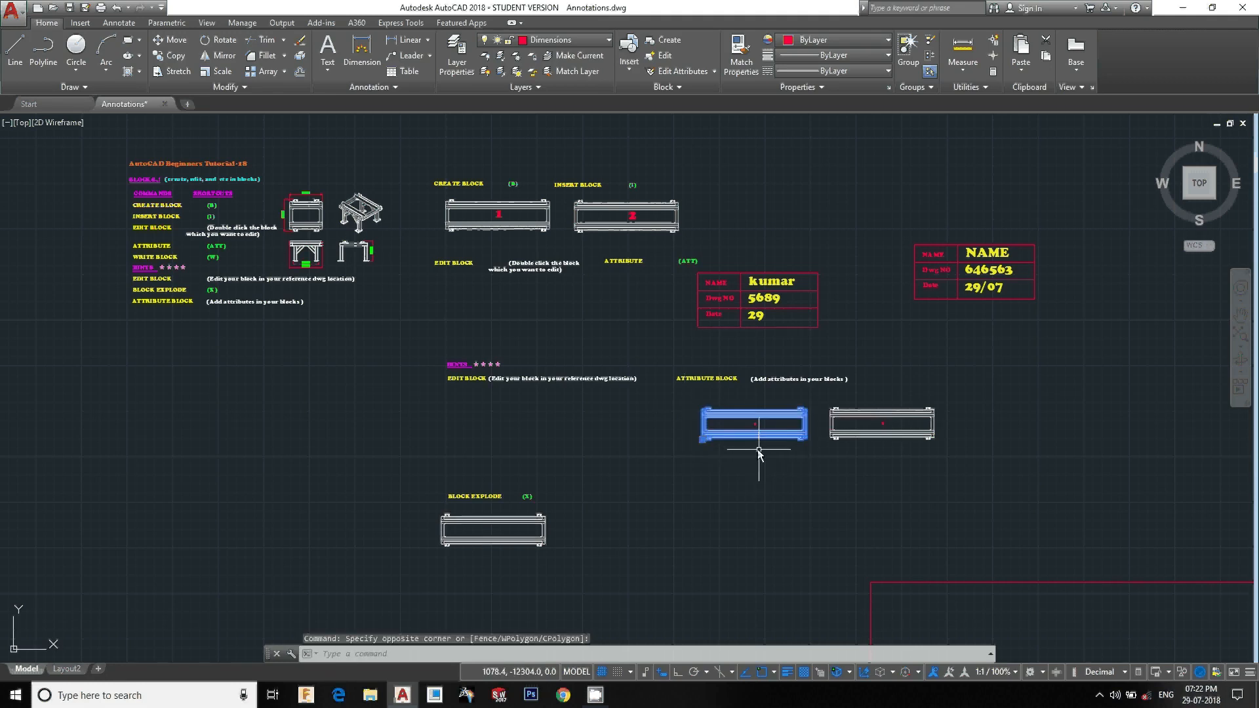
{"action": "key", "text": "Escape"}
Insert the att stand block inside the large rectangle, entering 1 as its attribute value
{"action": "type", "text": "i"}
{"action": "key", "text": "Return"}
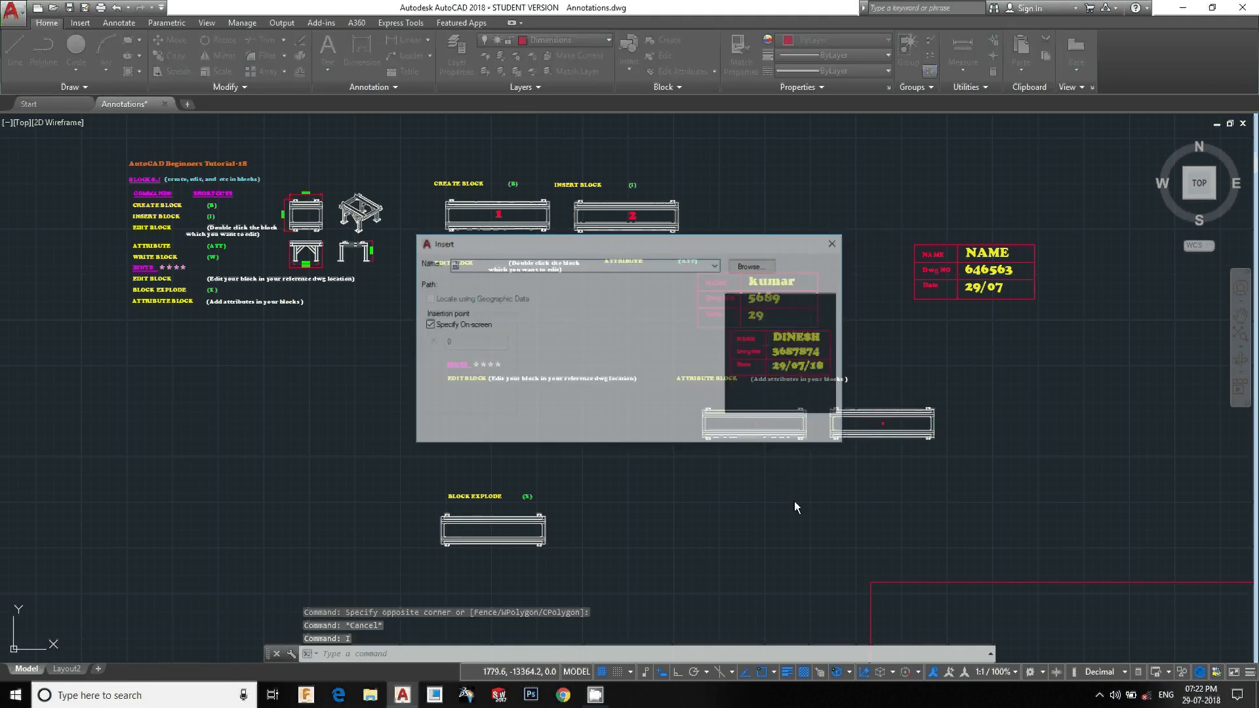
{"action": "left_click", "coordinate": [718, 264]}
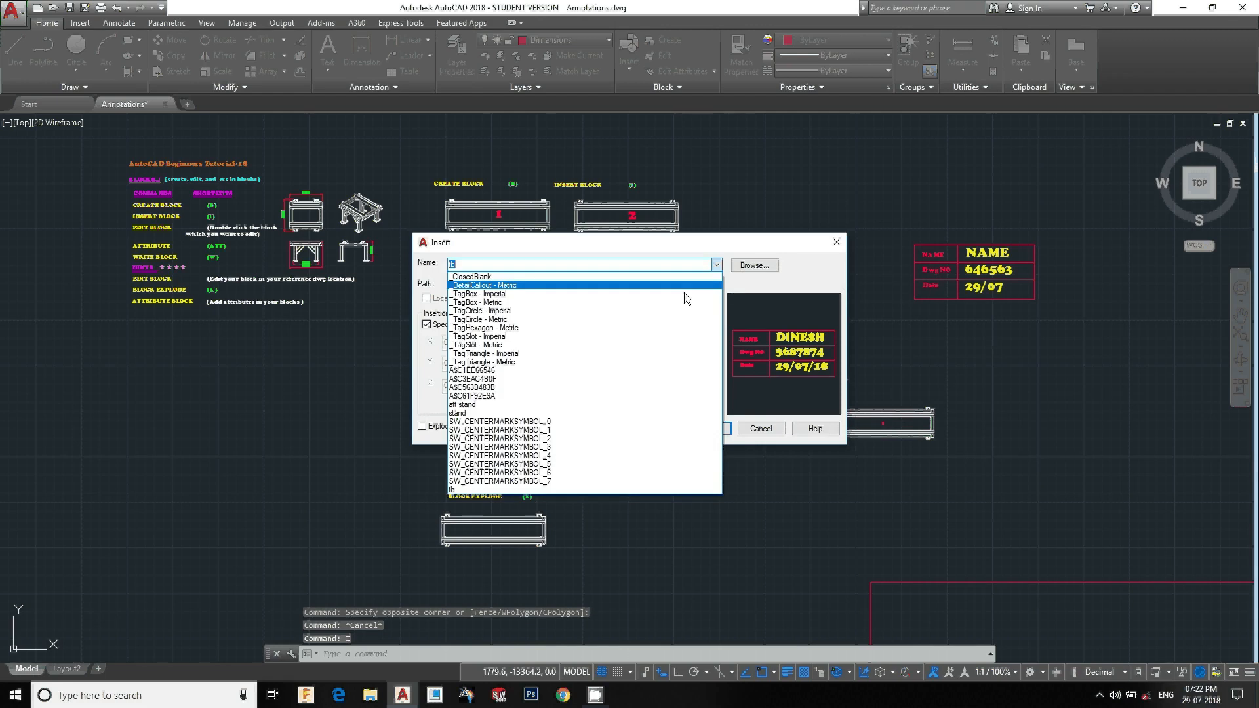
{"action": "left_click", "coordinate": [513, 404]}
{"action": "left_click", "coordinate": [707, 429]}
{"action": "middle_click_drag", "start_coordinate": [837, 521], "coordinate": [531, 227]}
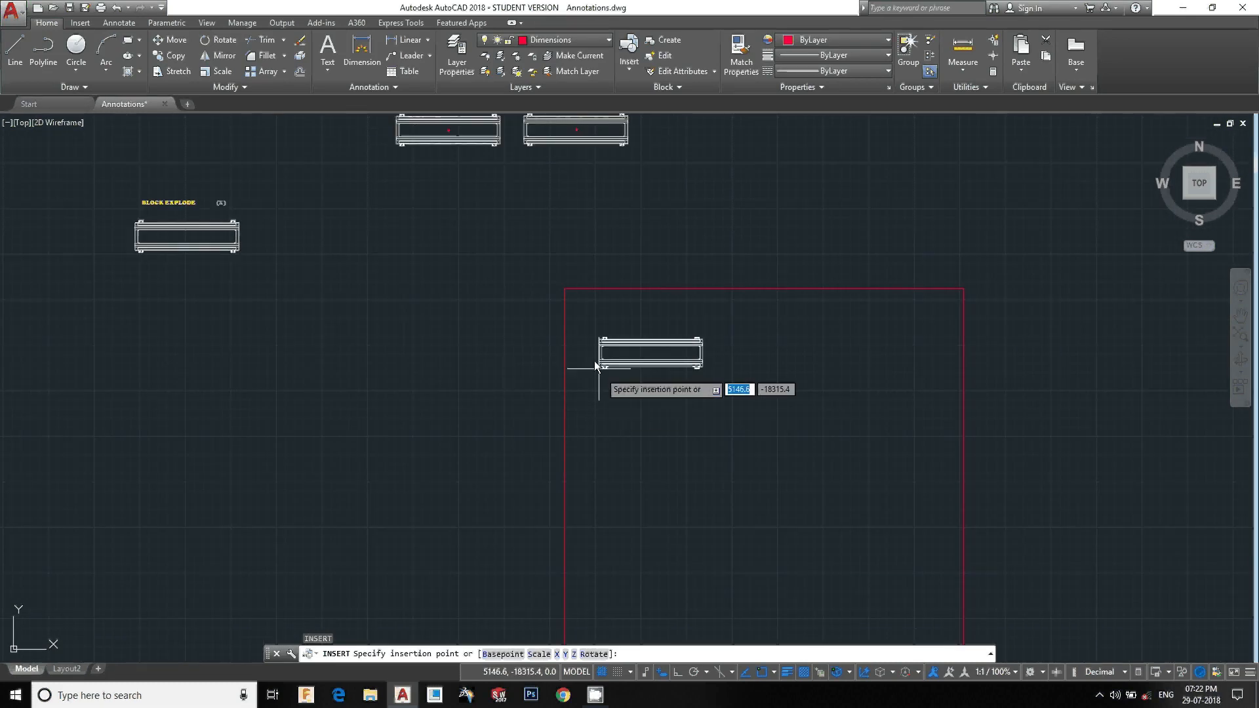
{"action": "scroll", "coordinate": [593, 357], "scroll_direction": "up", "scroll_amount": 2}
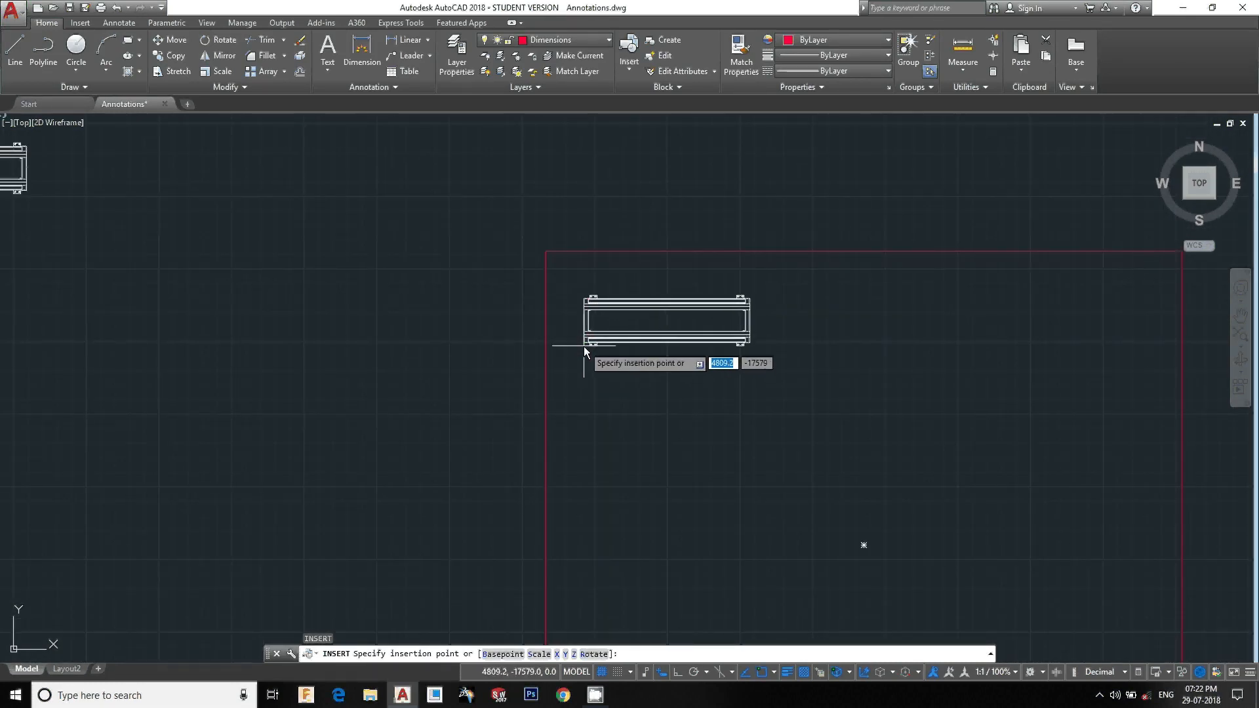
{"action": "left_click", "coordinate": [584, 347]}
{"action": "type", "text": "1"}
{"action": "left_click", "coordinate": [804, 532]}
{"action": "scroll", "coordinate": [680, 323], "scroll_direction": "up", "scroll_amount": 5}
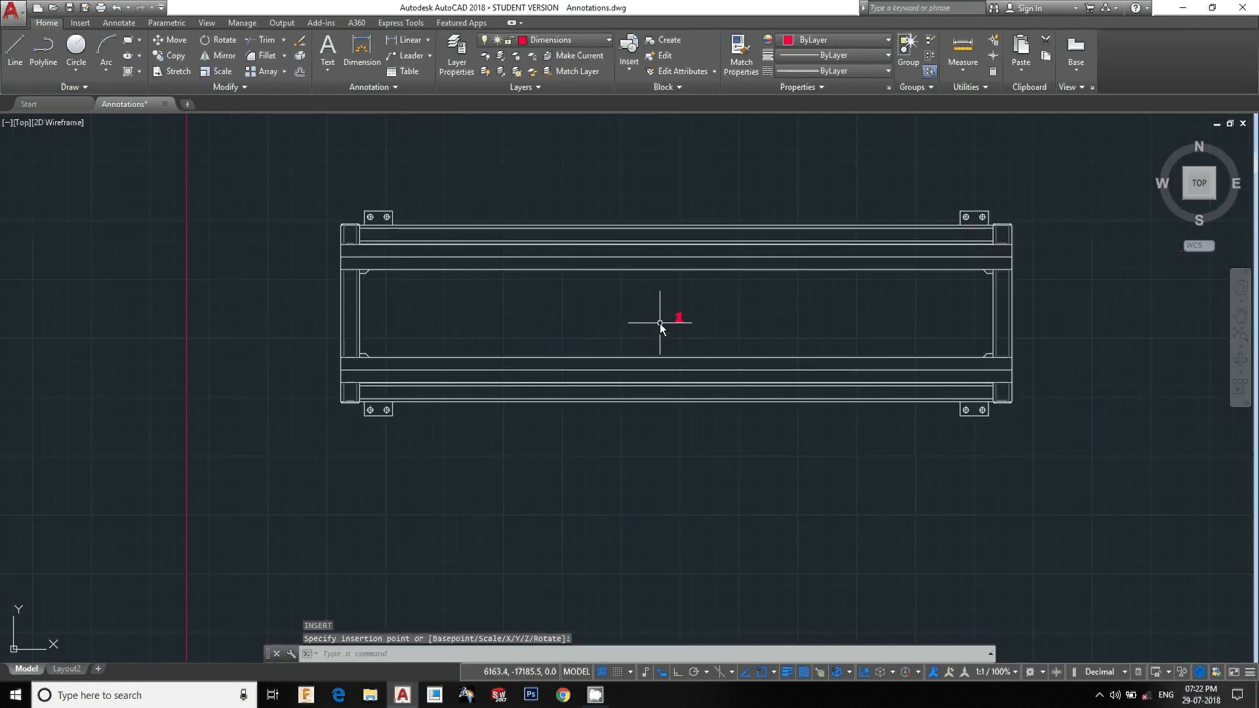
Start inserting another att stand block and position it near the first block's lower right corner
{"action": "middle_click_drag", "start_coordinate": [721, 355], "coordinate": [588, 353]}
{"action": "type", "text": "i"}
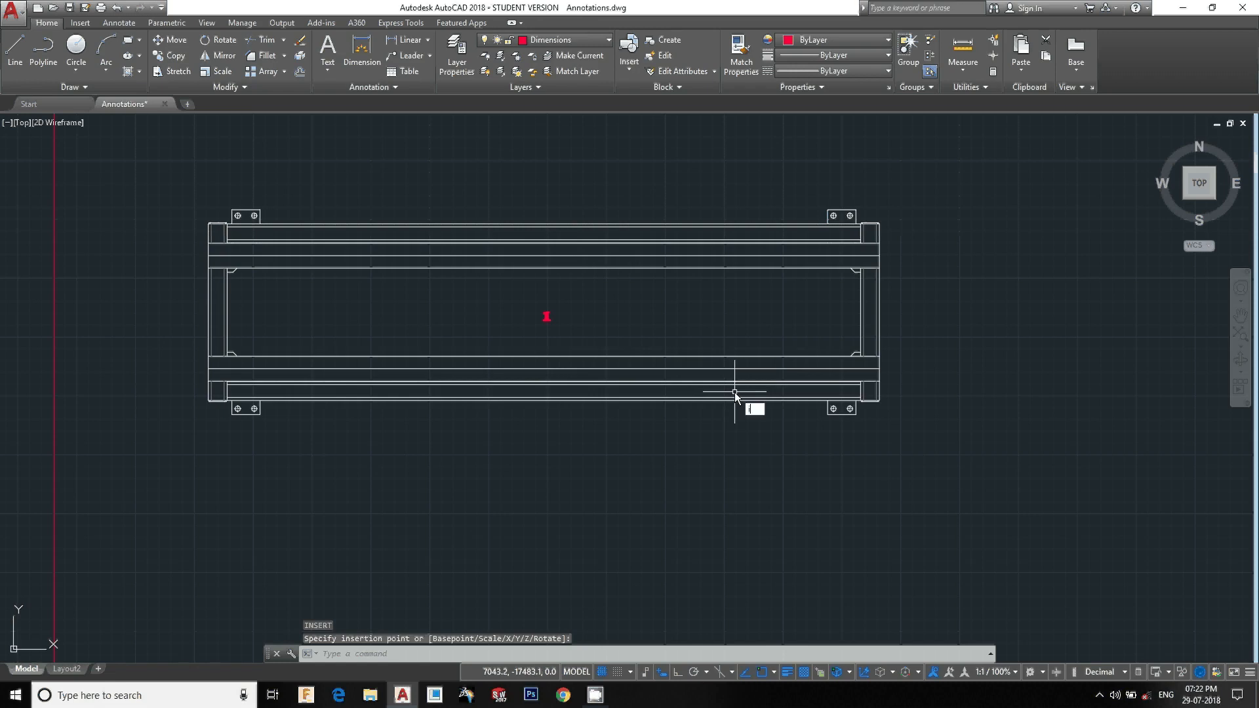
{"action": "key", "text": "Return"}
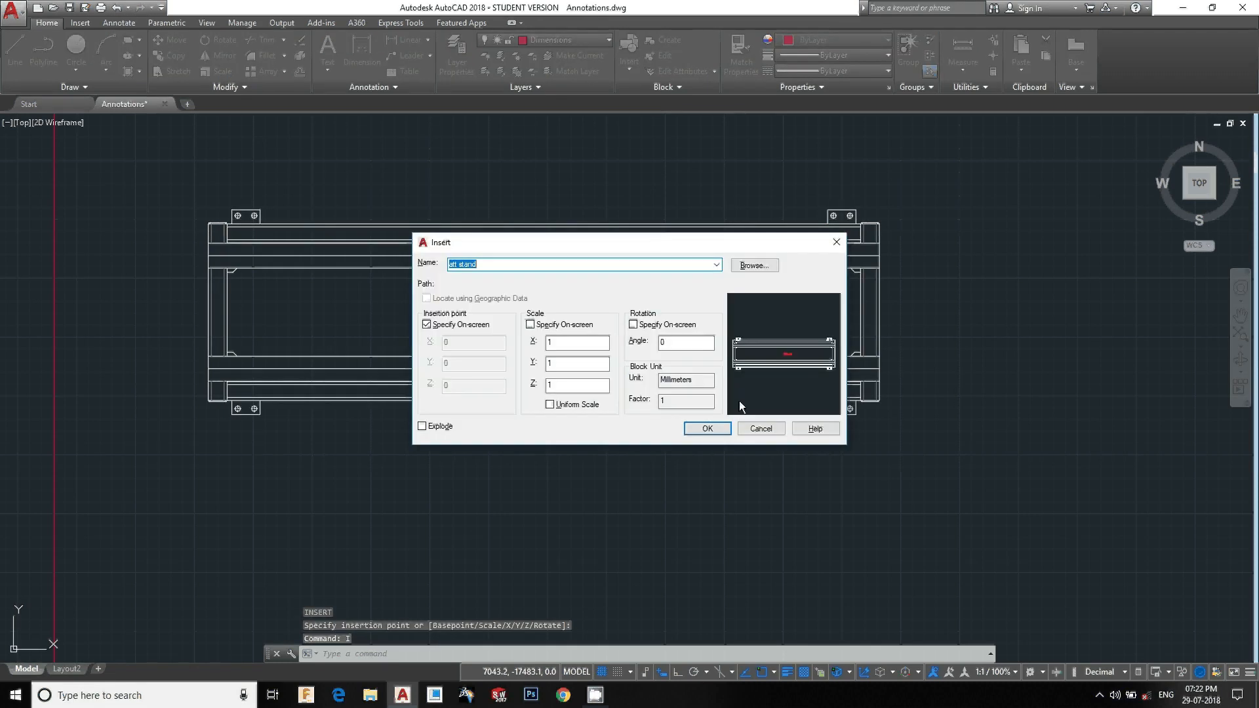
{"action": "left_click", "coordinate": [707, 428]}
{"action": "mouse_move", "coordinate": [872, 370]}
{"action": "middle_mouse_down"}
{"action": "mouse_move", "coordinate": [746, 382]}
{"action": "mouse_move", "coordinate": [733, 414]}
{"action": "middle_mouse_up"}
{"action": "scroll", "coordinate": [766, 412], "scroll_direction": "up", "scroll_amount": 4}
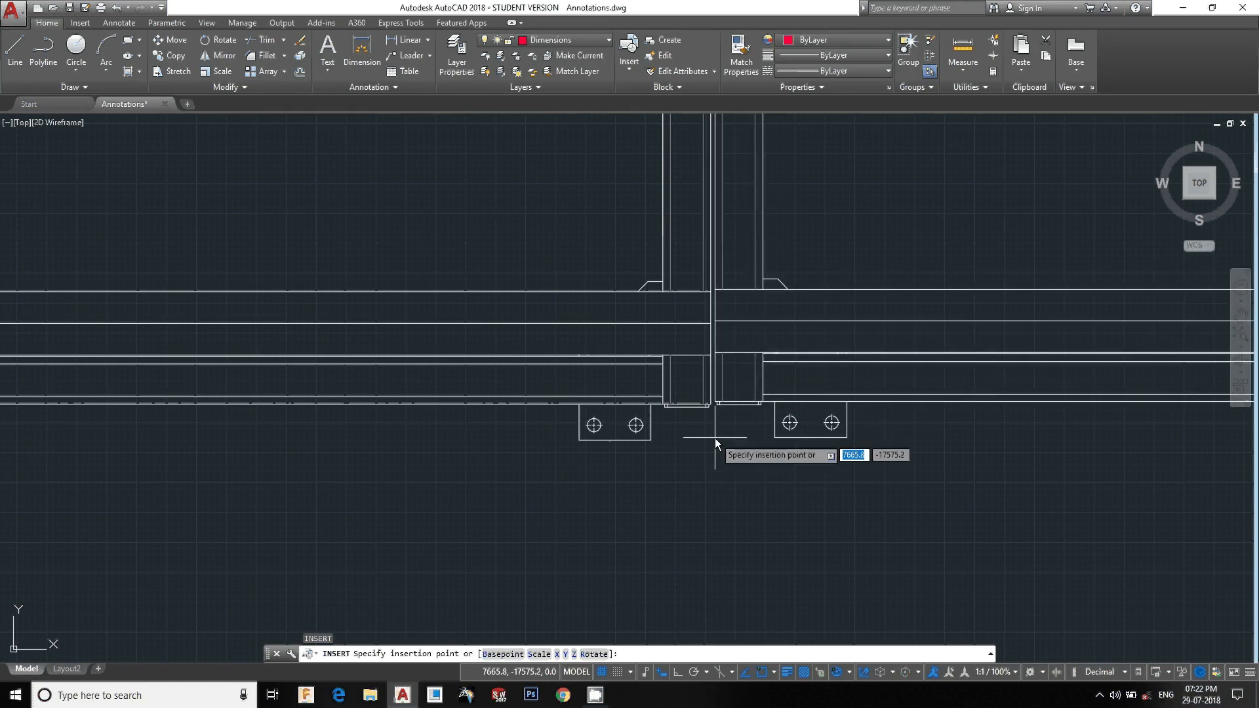
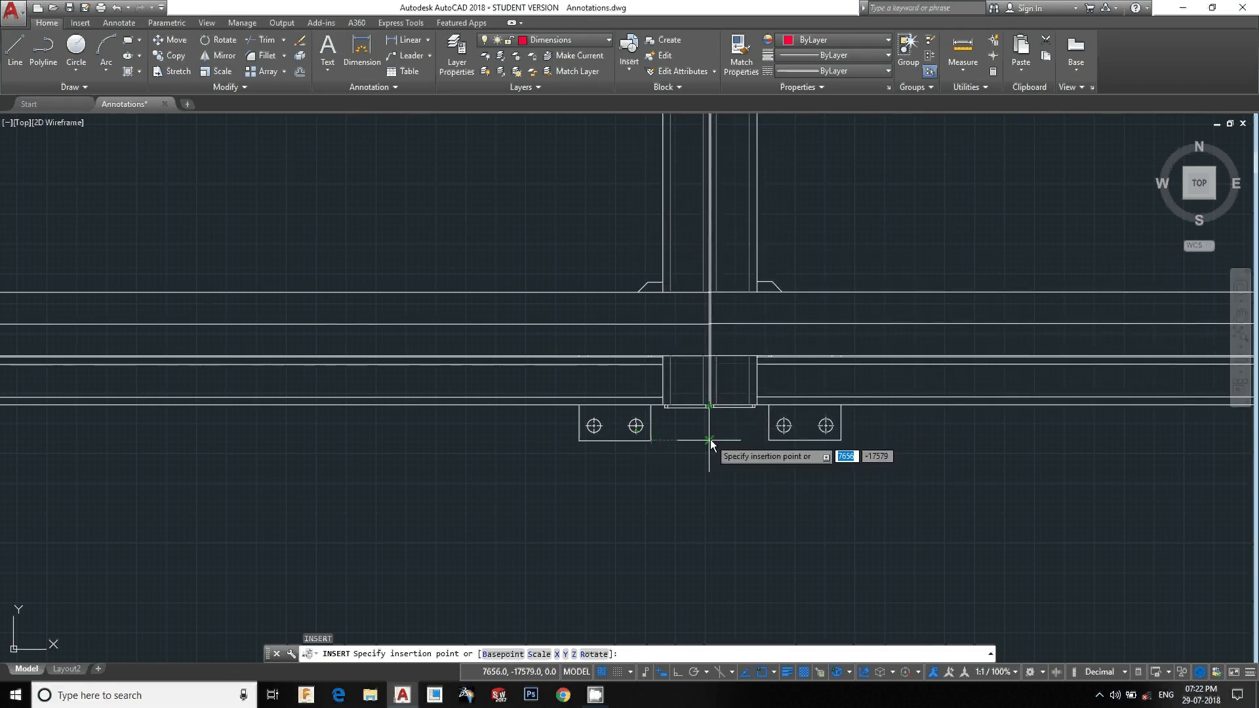
Place the second att stand block at the first block's lower right corner and accept its attribute value 2
{"action": "left_click", "coordinate": [709, 440]}
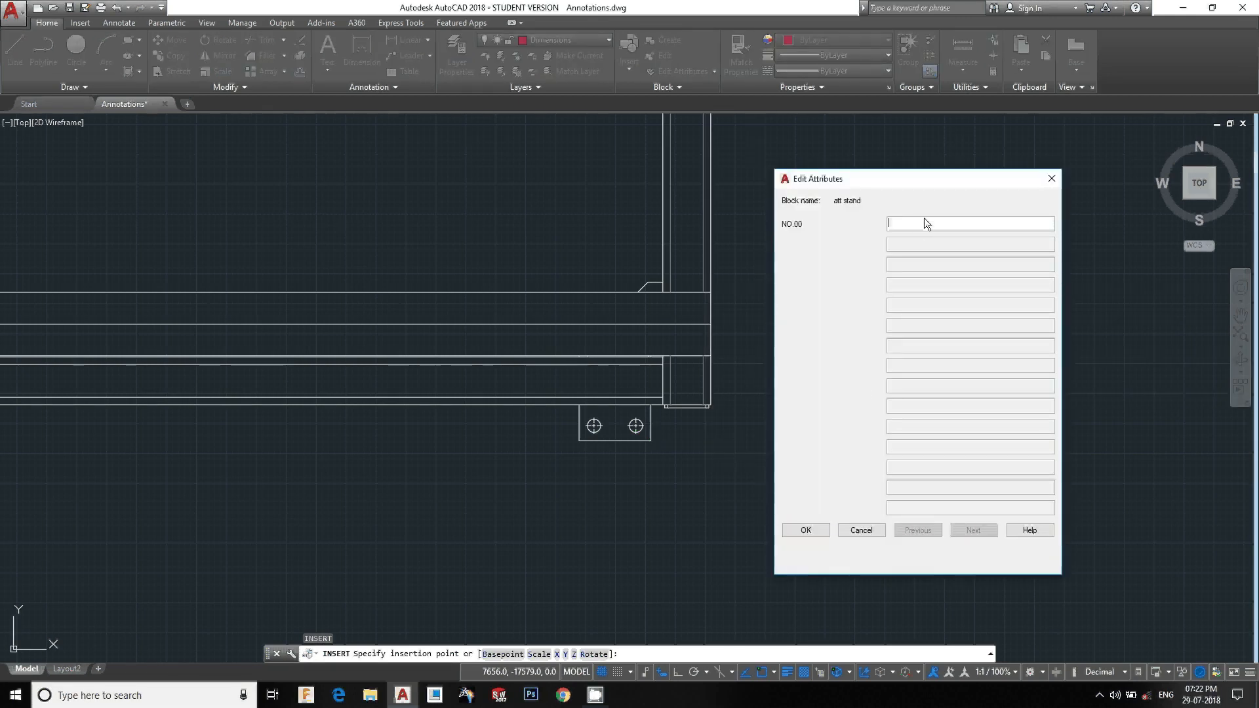
{"action": "left_click", "coordinate": [816, 528]}
{"action": "scroll", "coordinate": [856, 429], "scroll_direction": "down", "scroll_amount": 5}
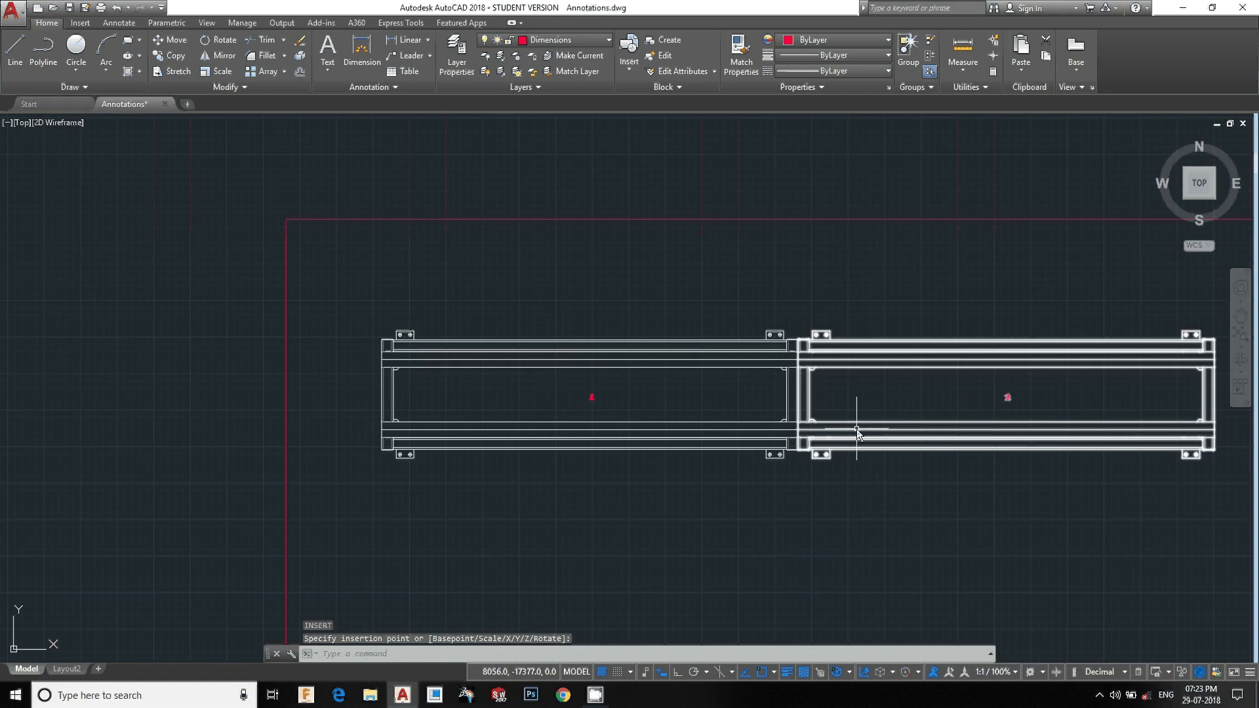
Insert a third att stand block aligned at the second block's right end, giving its NO.00 attribute the value 3
{"action": "middle_click_drag", "start_coordinate": [856, 429], "coordinate": [759, 407]}
{"action": "scroll", "coordinate": [916, 422], "scroll_direction": "down", "scroll_amount": 2}
{"action": "middle_click_drag", "start_coordinate": [916, 422], "coordinate": [871, 345]}
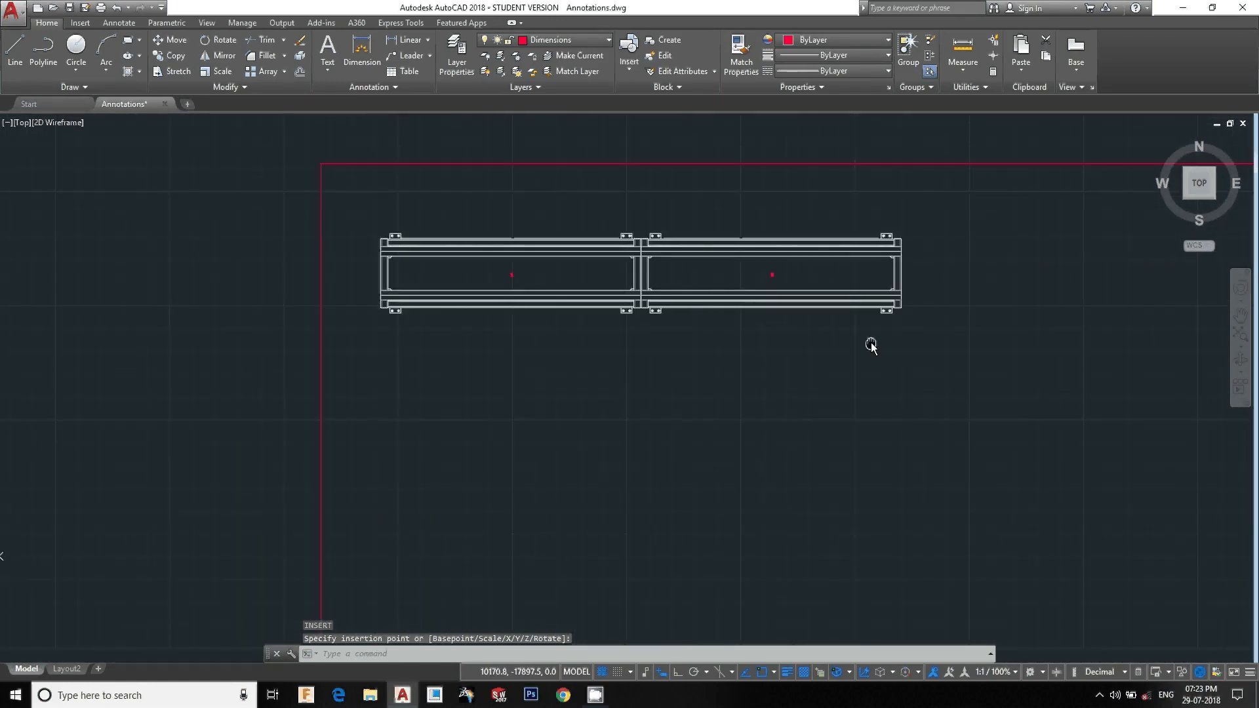
{"action": "mouse_move", "coordinate": [773, 348]}
{"action": "middle_mouse_down"}
{"action": "mouse_move", "coordinate": [764, 274]}
{"action": "mouse_move", "coordinate": [718, 431]}
{"action": "middle_mouse_up"}
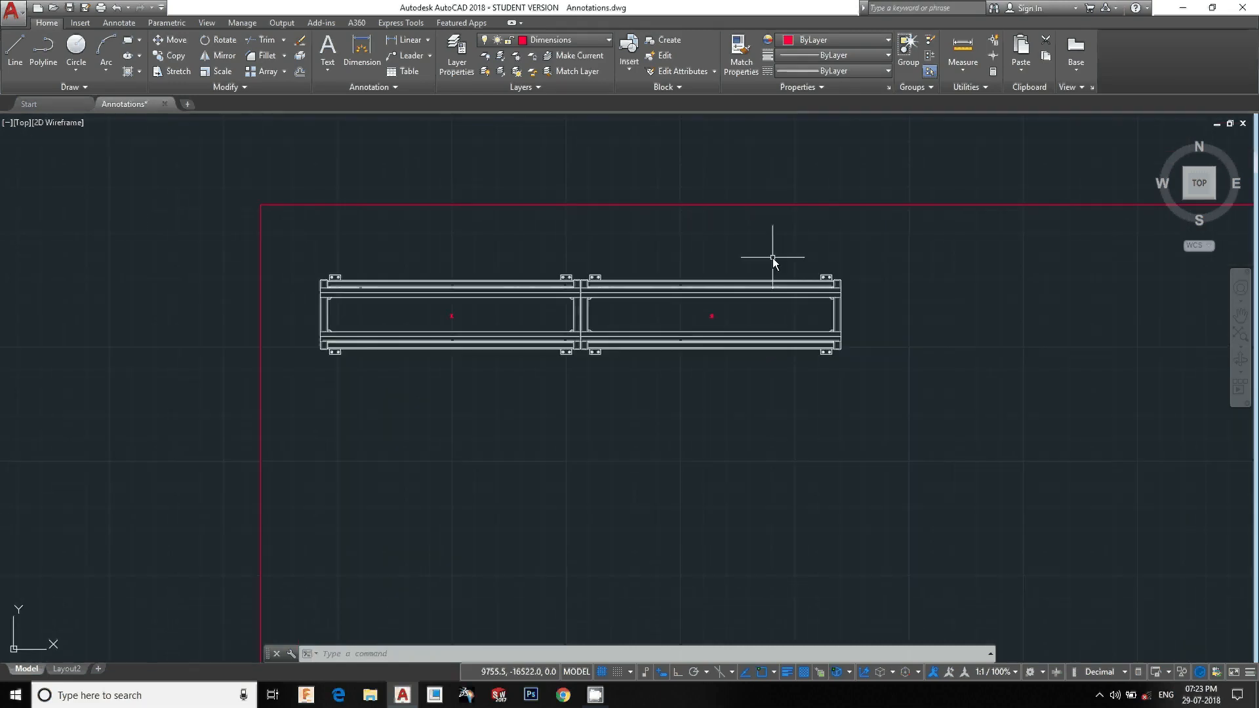
{"action": "type", "text": "i"}
{"action": "key", "text": "Return"}
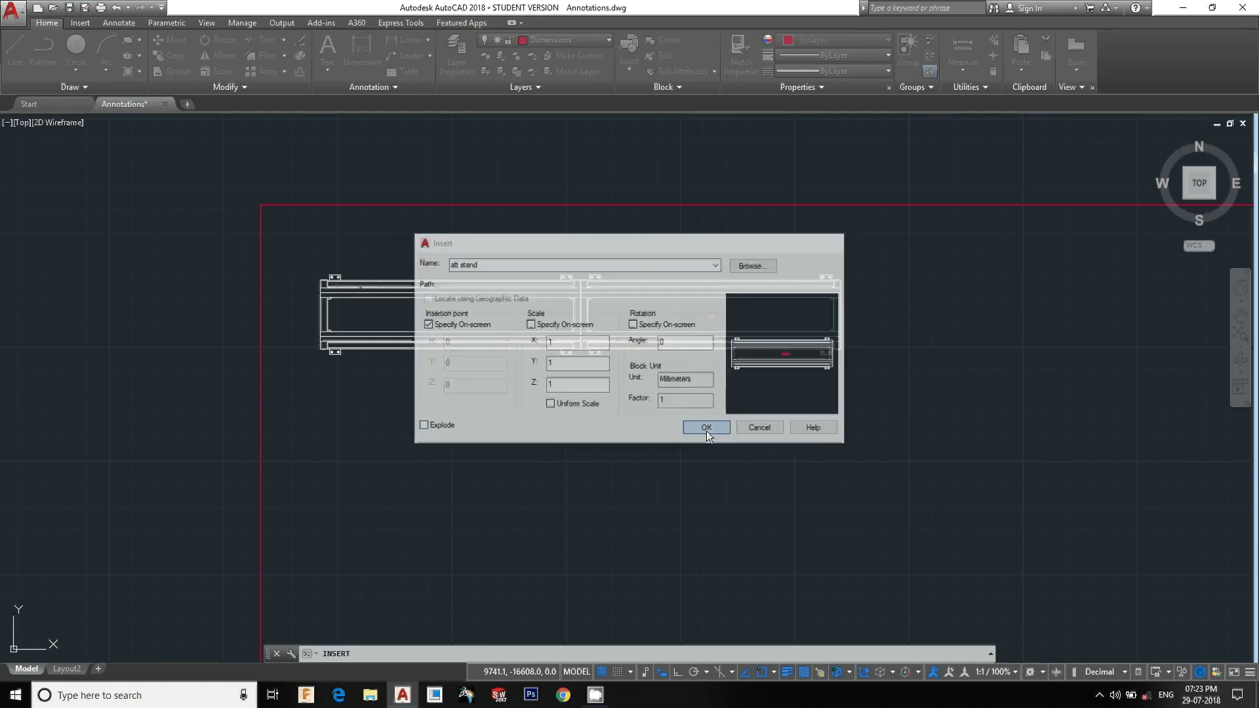
{"action": "left_click", "coordinate": [708, 428]}
{"action": "scroll", "coordinate": [839, 394], "scroll_direction": "up", "scroll_amount": 5}
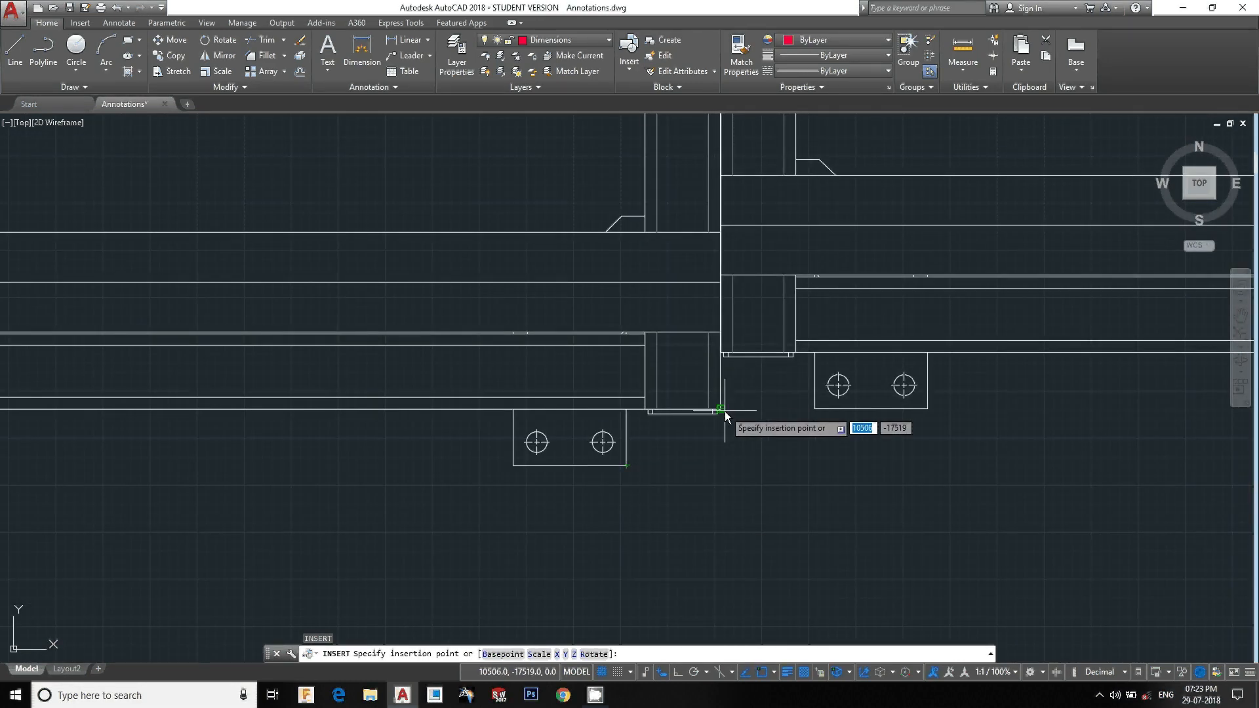
{"action": "left_click", "coordinate": [721, 470]}
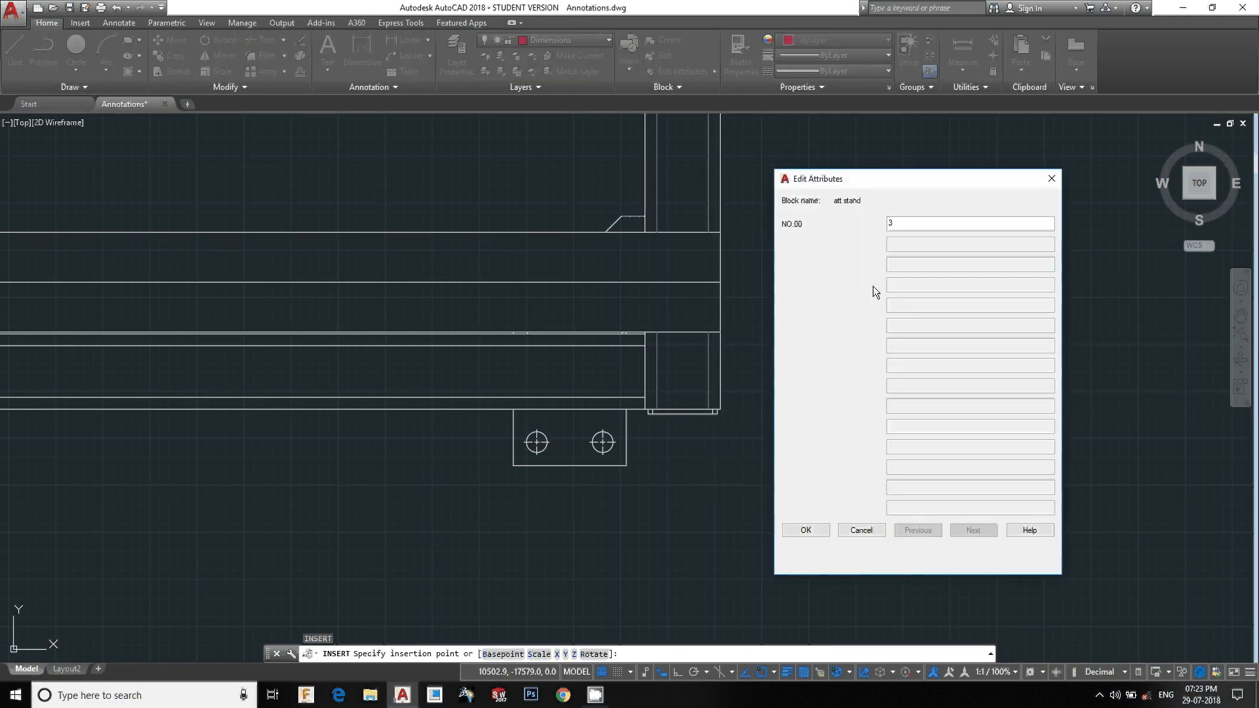
{"action": "left_click", "coordinate": [811, 529]}
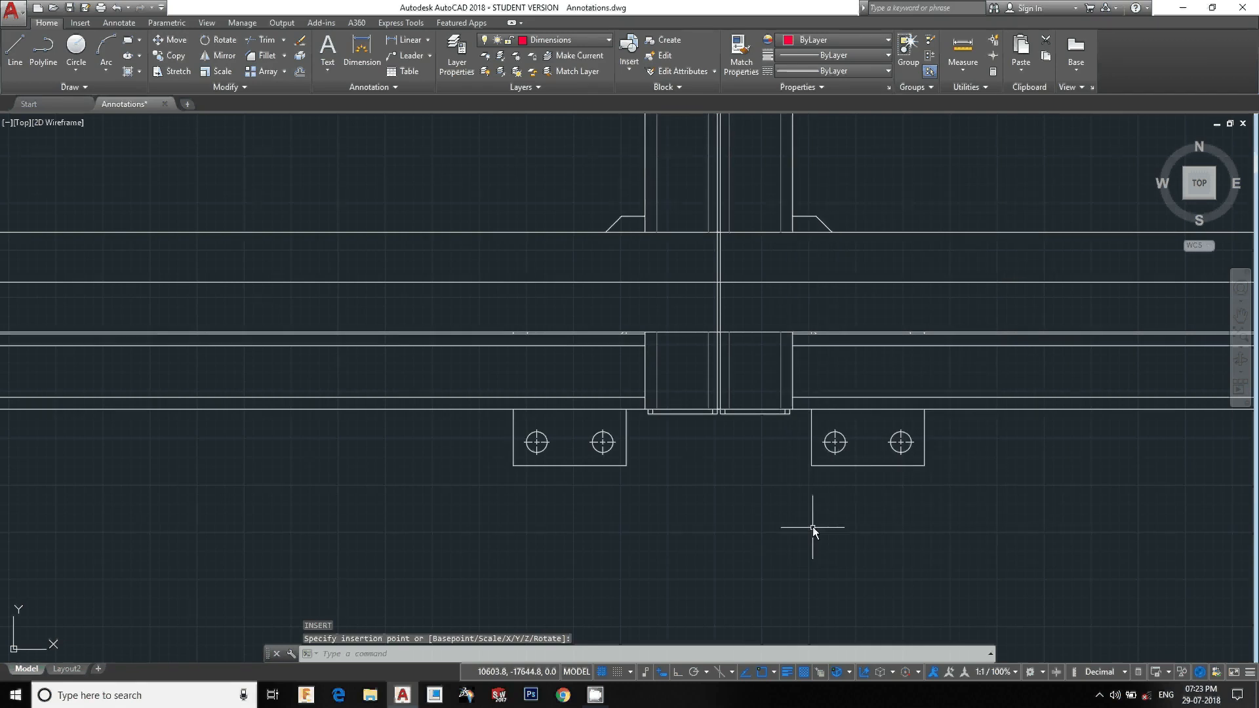
Zoom and pan around to review the row of three att stand blocks and the rest of the drawing
{"action": "scroll", "coordinate": [813, 524], "scroll_direction": "down", "scroll_amount": 8}
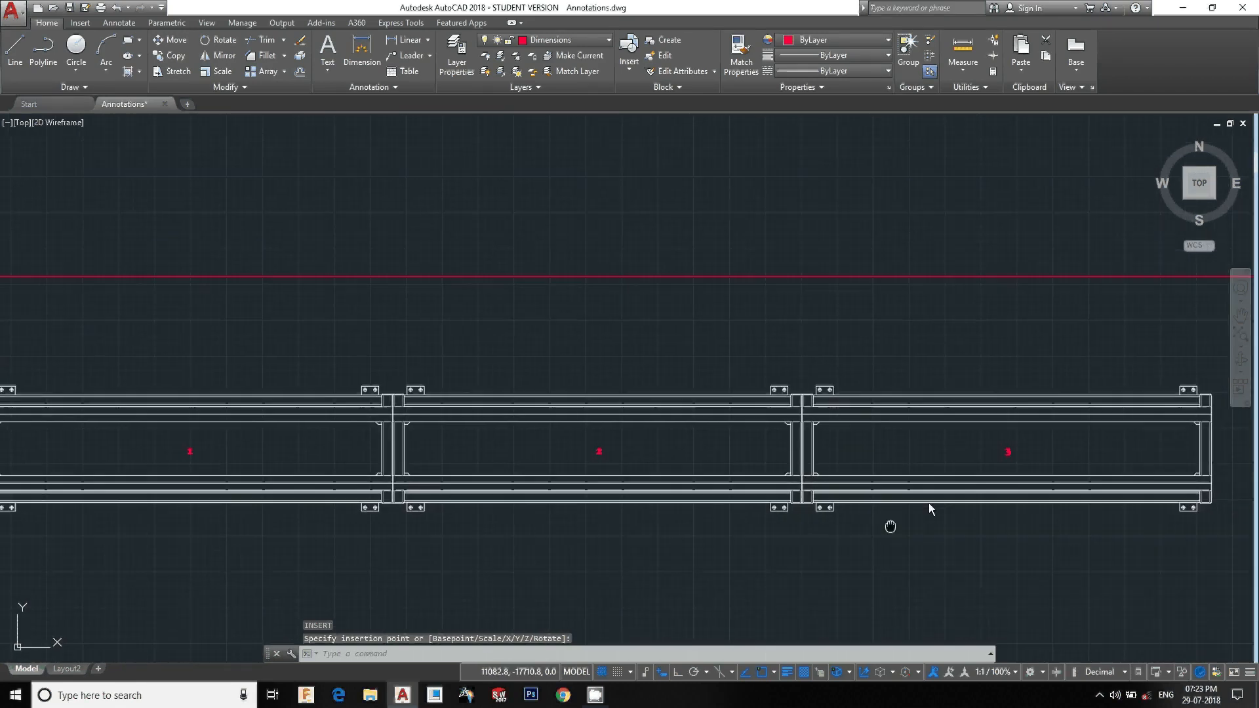
{"action": "scroll", "coordinate": [276, 427], "scroll_direction": "up", "scroll_amount": 5}
{"action": "scroll", "coordinate": [246, 457], "scroll_direction": "down", "scroll_amount": 2}
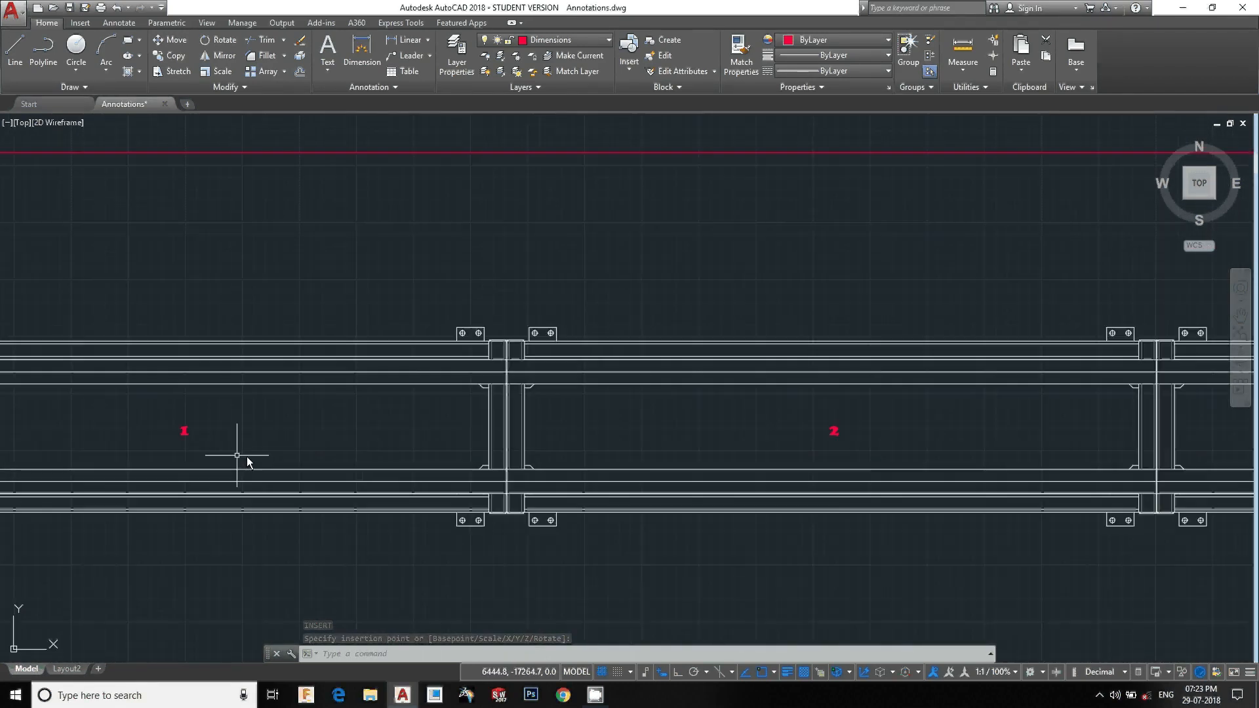
{"action": "scroll", "coordinate": [868, 512], "scroll_direction": "down", "scroll_amount": 4}
{"action": "middle_click_drag", "start_coordinate": [888, 514], "coordinate": [661, 334]}
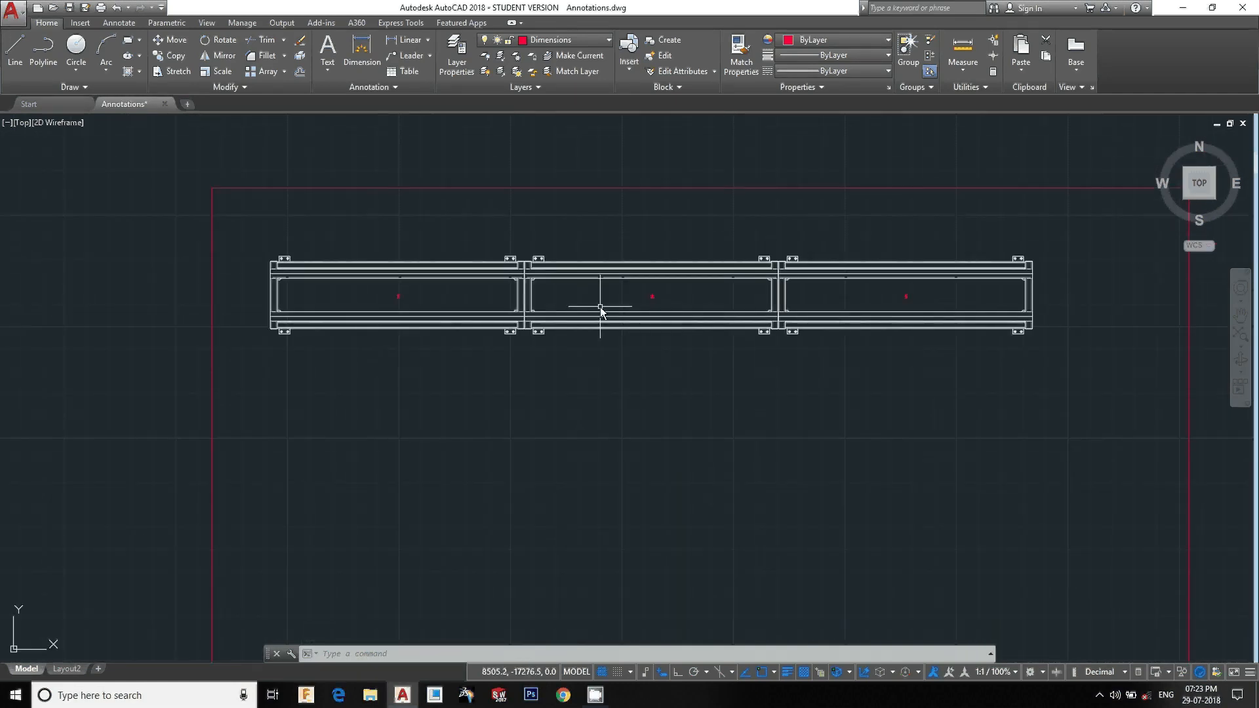
{"action": "scroll", "coordinate": [599, 308], "scroll_direction": "up", "scroll_amount": 2}
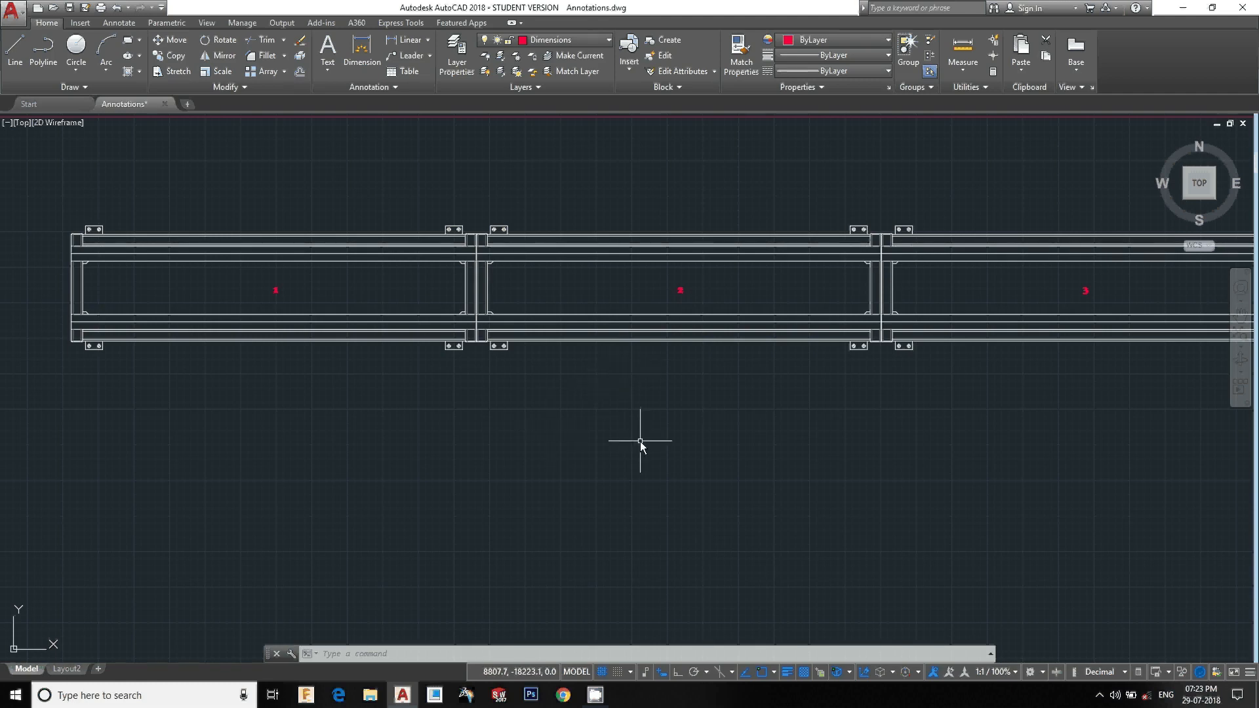
{"action": "scroll", "coordinate": [623, 439], "scroll_direction": "down", "scroll_amount": 2}
{"action": "middle_click_drag", "start_coordinate": [596, 448], "coordinate": [580, 387]}
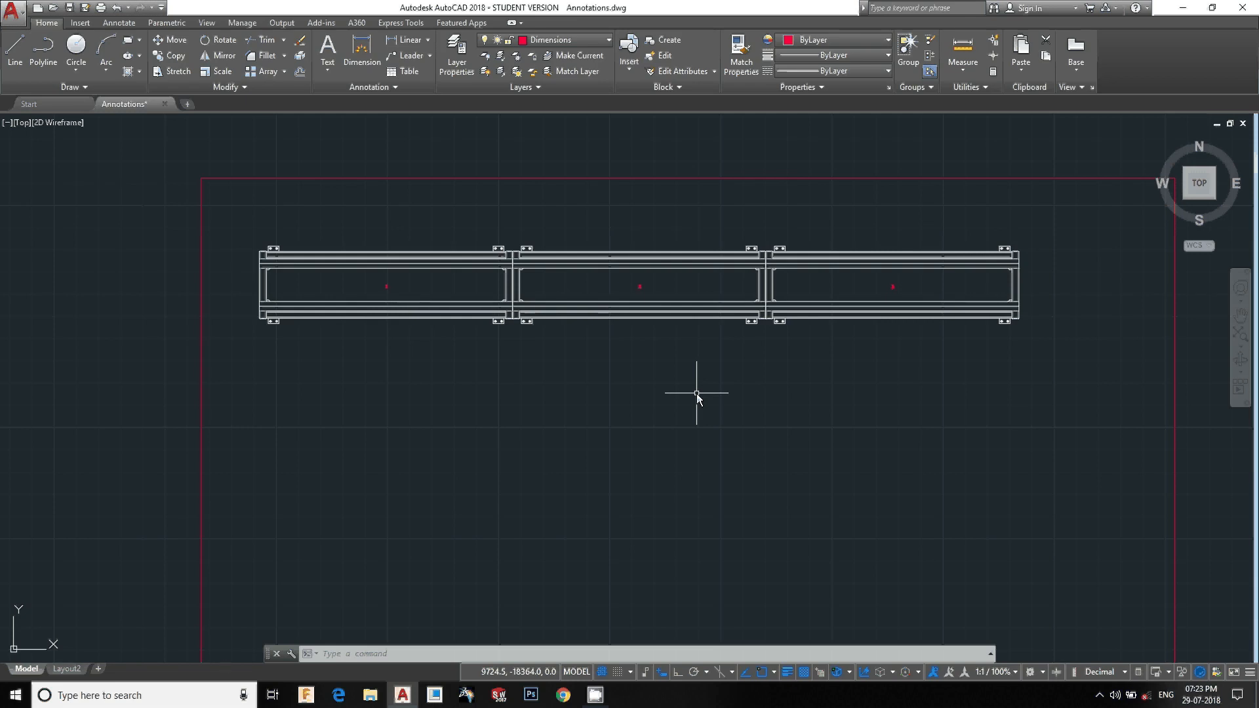
{"action": "scroll", "coordinate": [696, 394], "scroll_direction": "down", "scroll_amount": 4}
{"action": "middle_click_drag", "start_coordinate": [674, 405], "coordinate": [708, 520]}
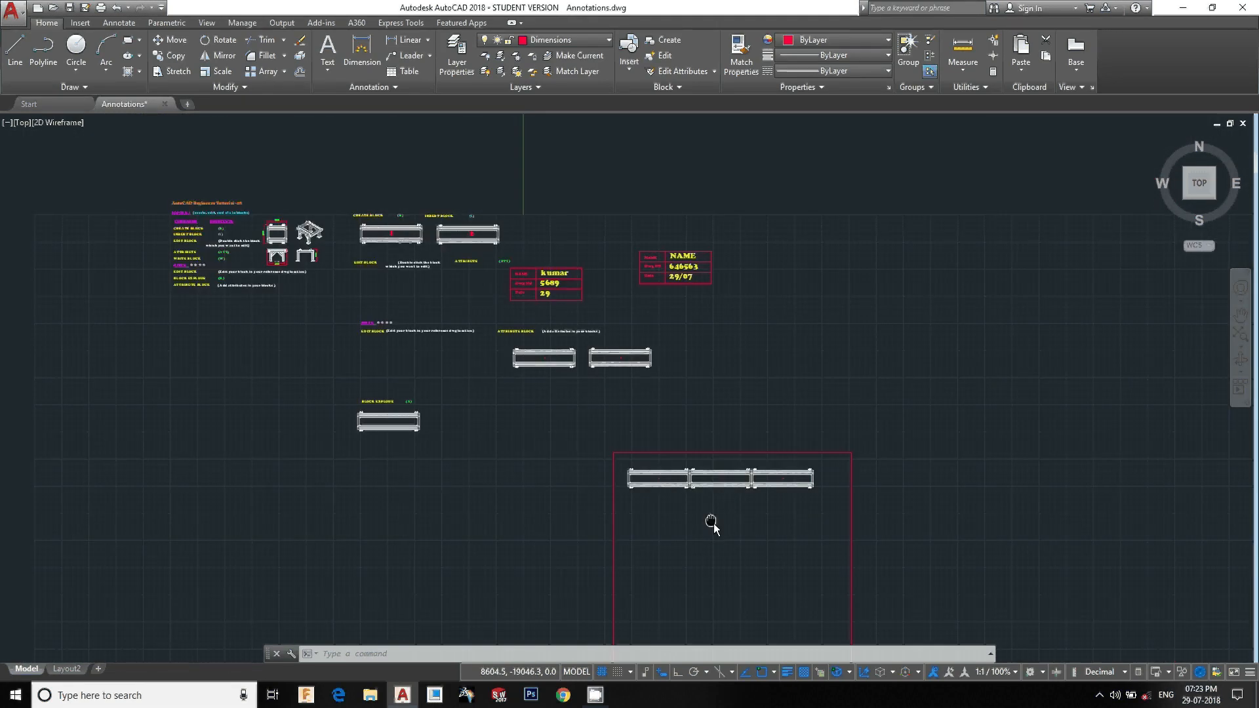
{"action": "mouse_move", "coordinate": [312, 302]}
{"action": "middle_mouse_down"}
{"action": "mouse_move", "coordinate": [463, 418]}
{"action": "mouse_move", "coordinate": [385, 349]}
{"action": "mouse_move", "coordinate": [303, 352]}
{"action": "mouse_move", "coordinate": [389, 379]}
{"action": "middle_mouse_up"}
{"action": "scroll", "coordinate": [463, 418], "scroll_direction": "up", "scroll_amount": 4}
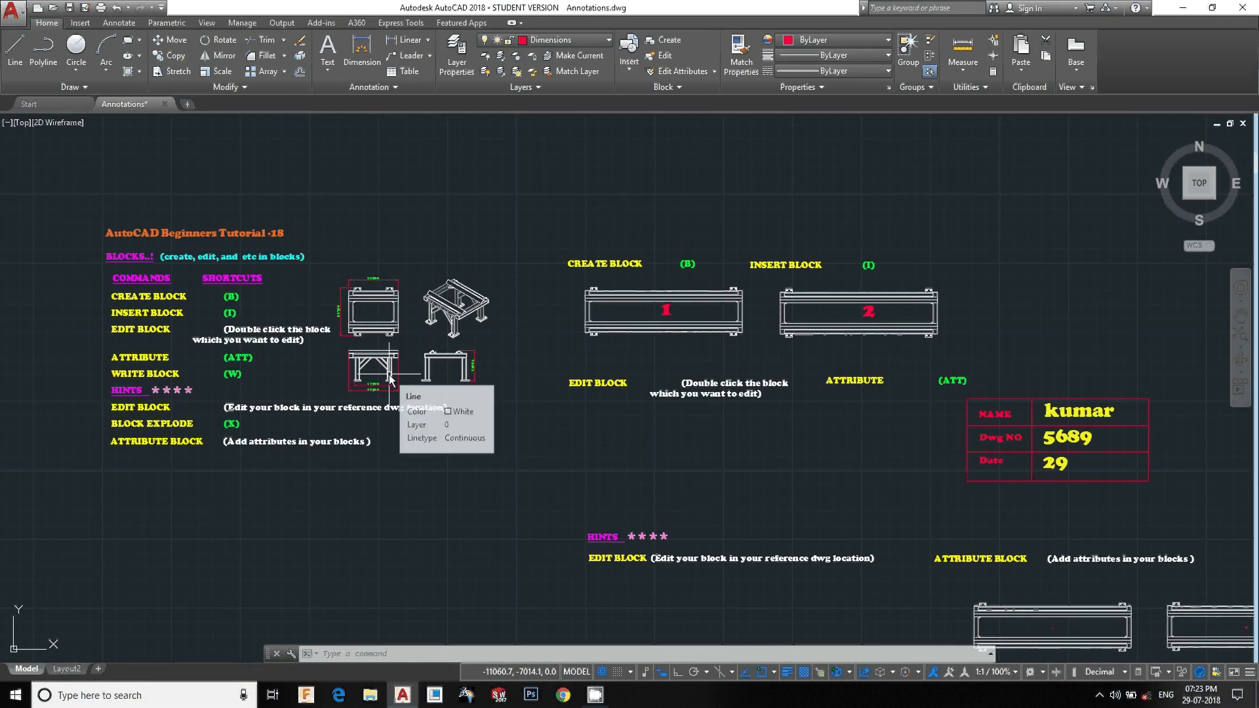